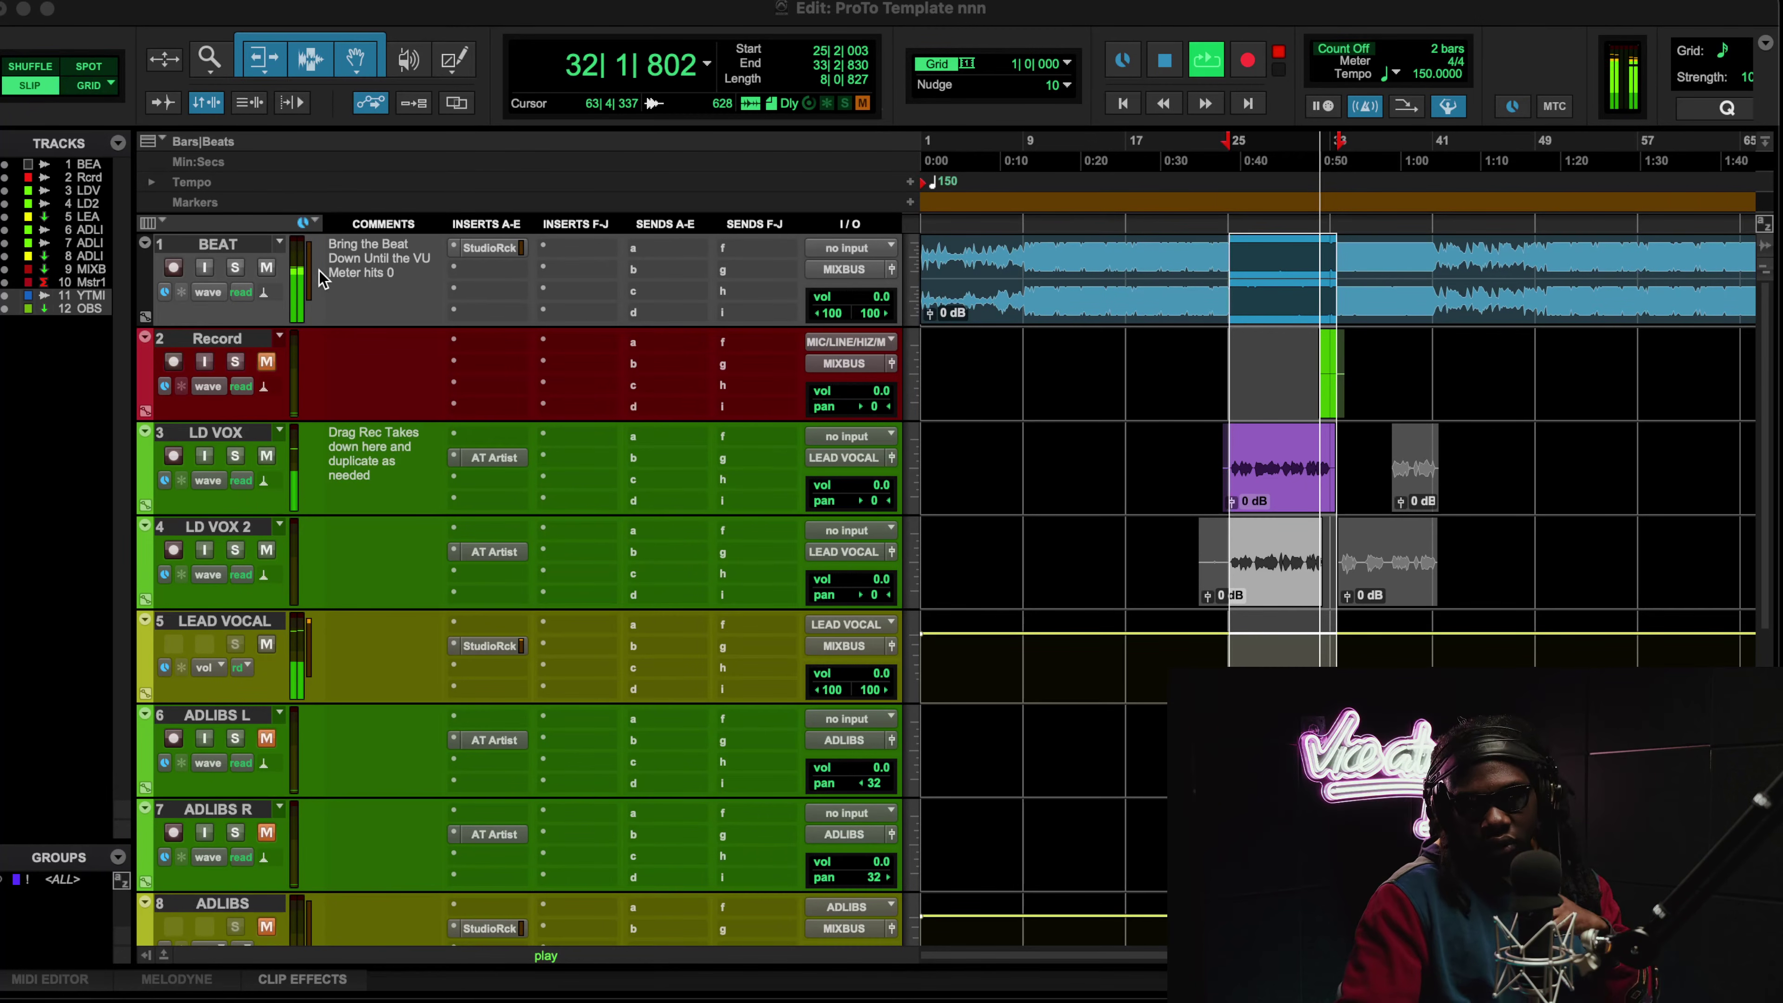
# Step: Set the BEAT track's volume to +0.6 while checking the loop with the beat's mute, and stop playback
pyautogui.click(267, 271)
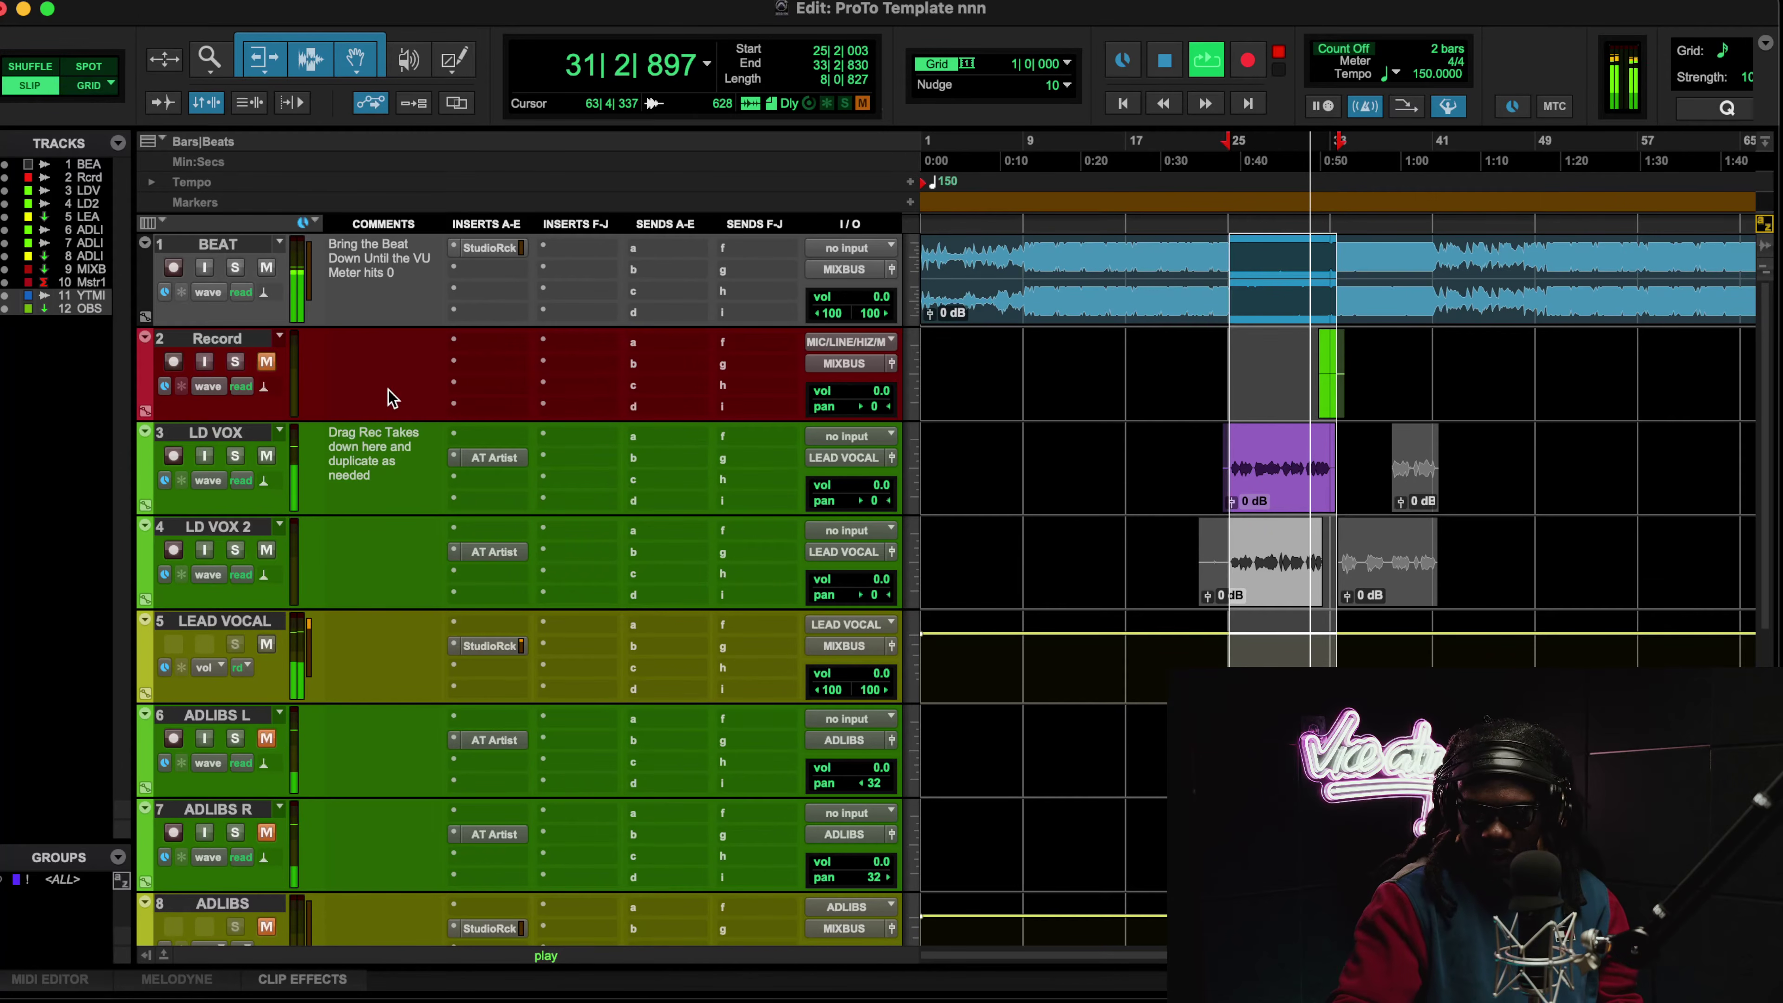
pyautogui.click(845, 300)
pyautogui.moveTo(846, 300); pyautogui.dragTo(847, 298)
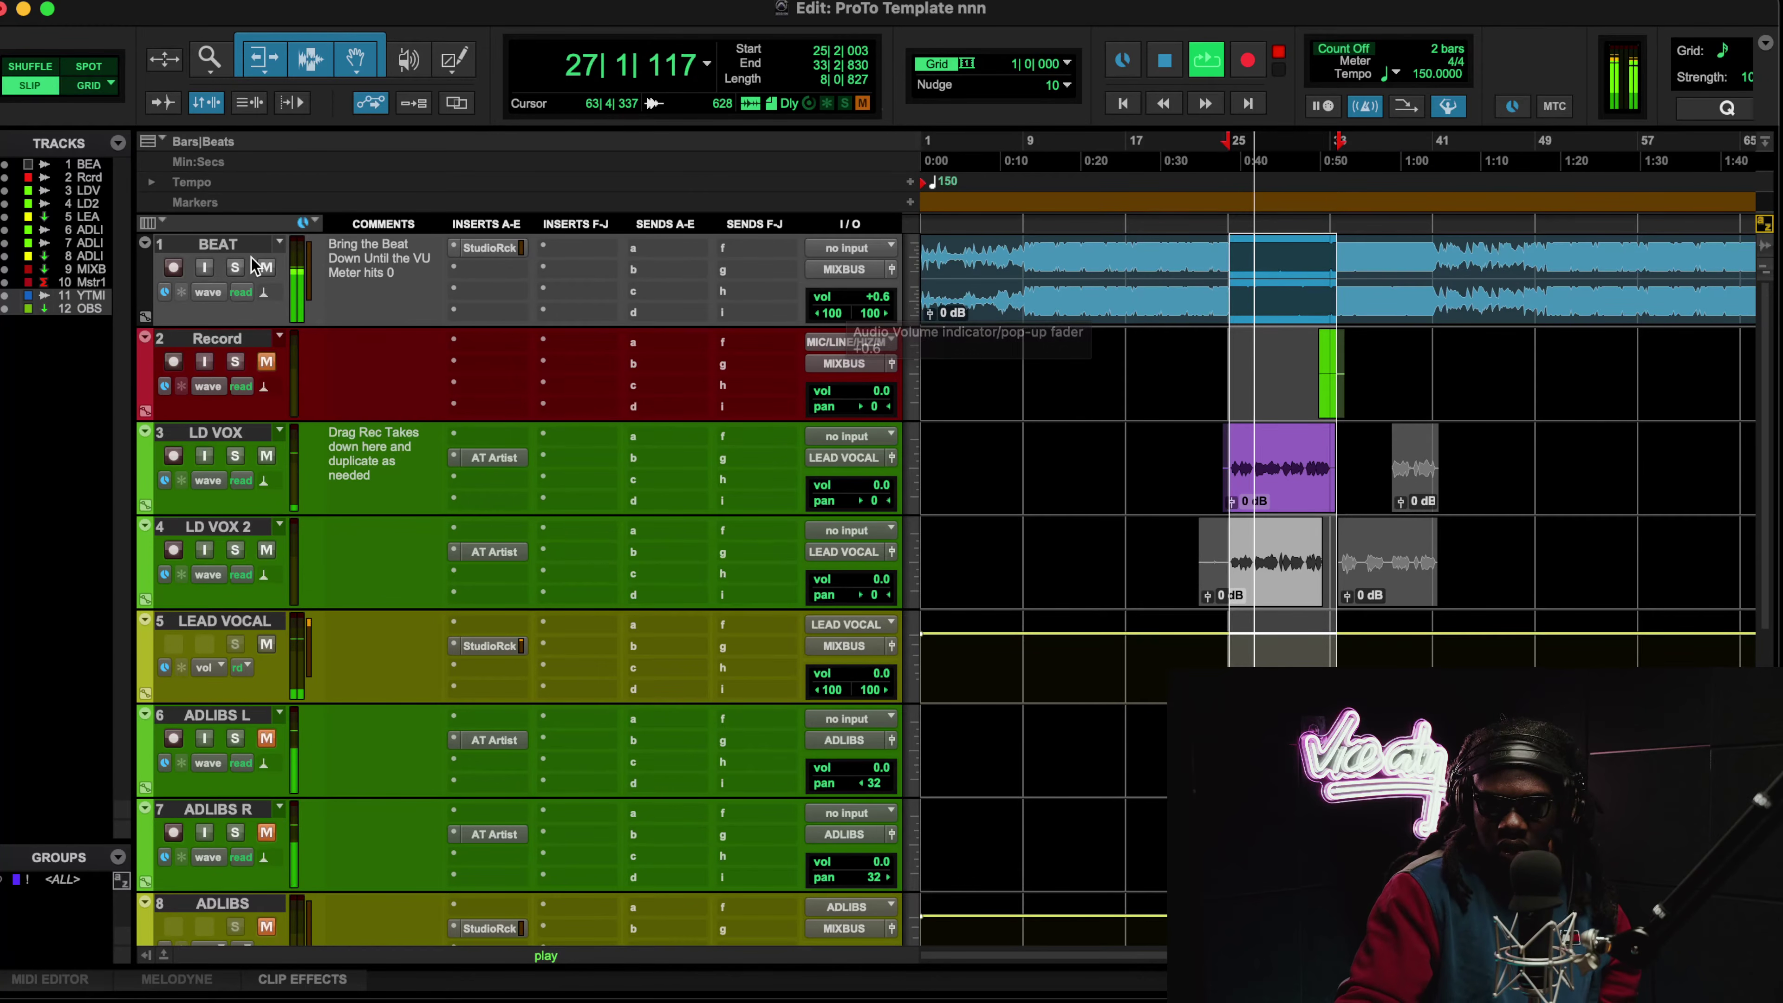
pyautogui.click(268, 268)
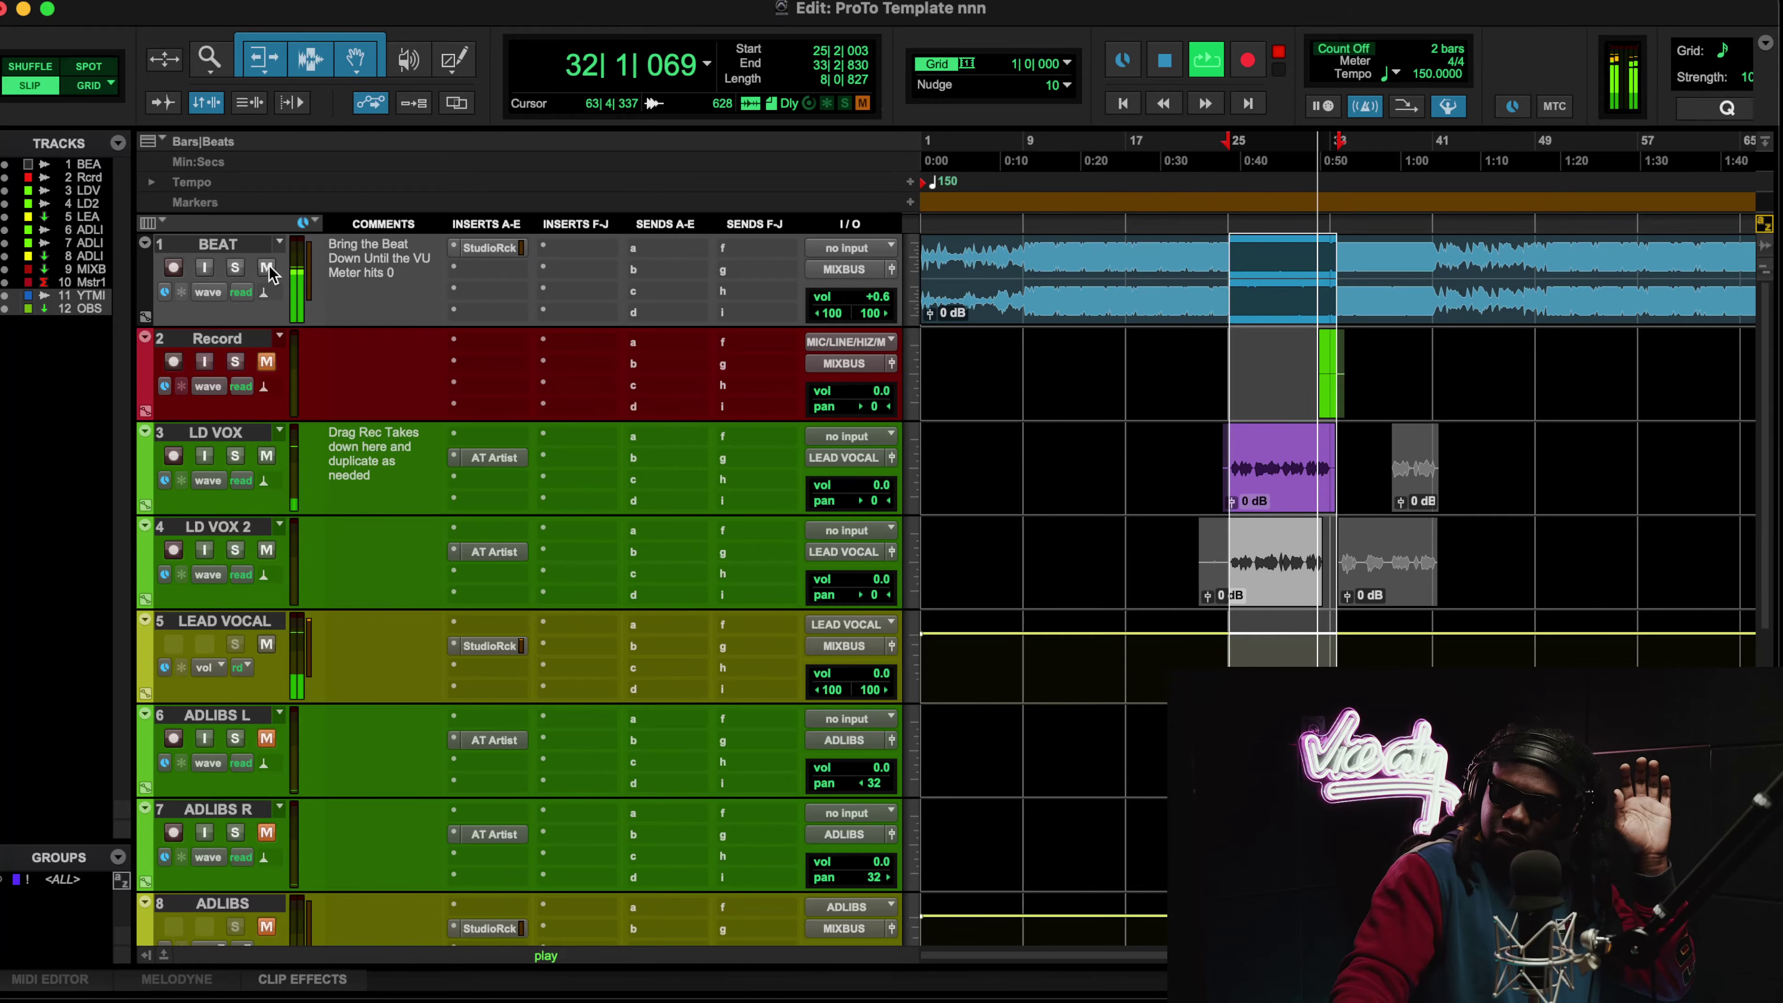
pyautogui.press('space')
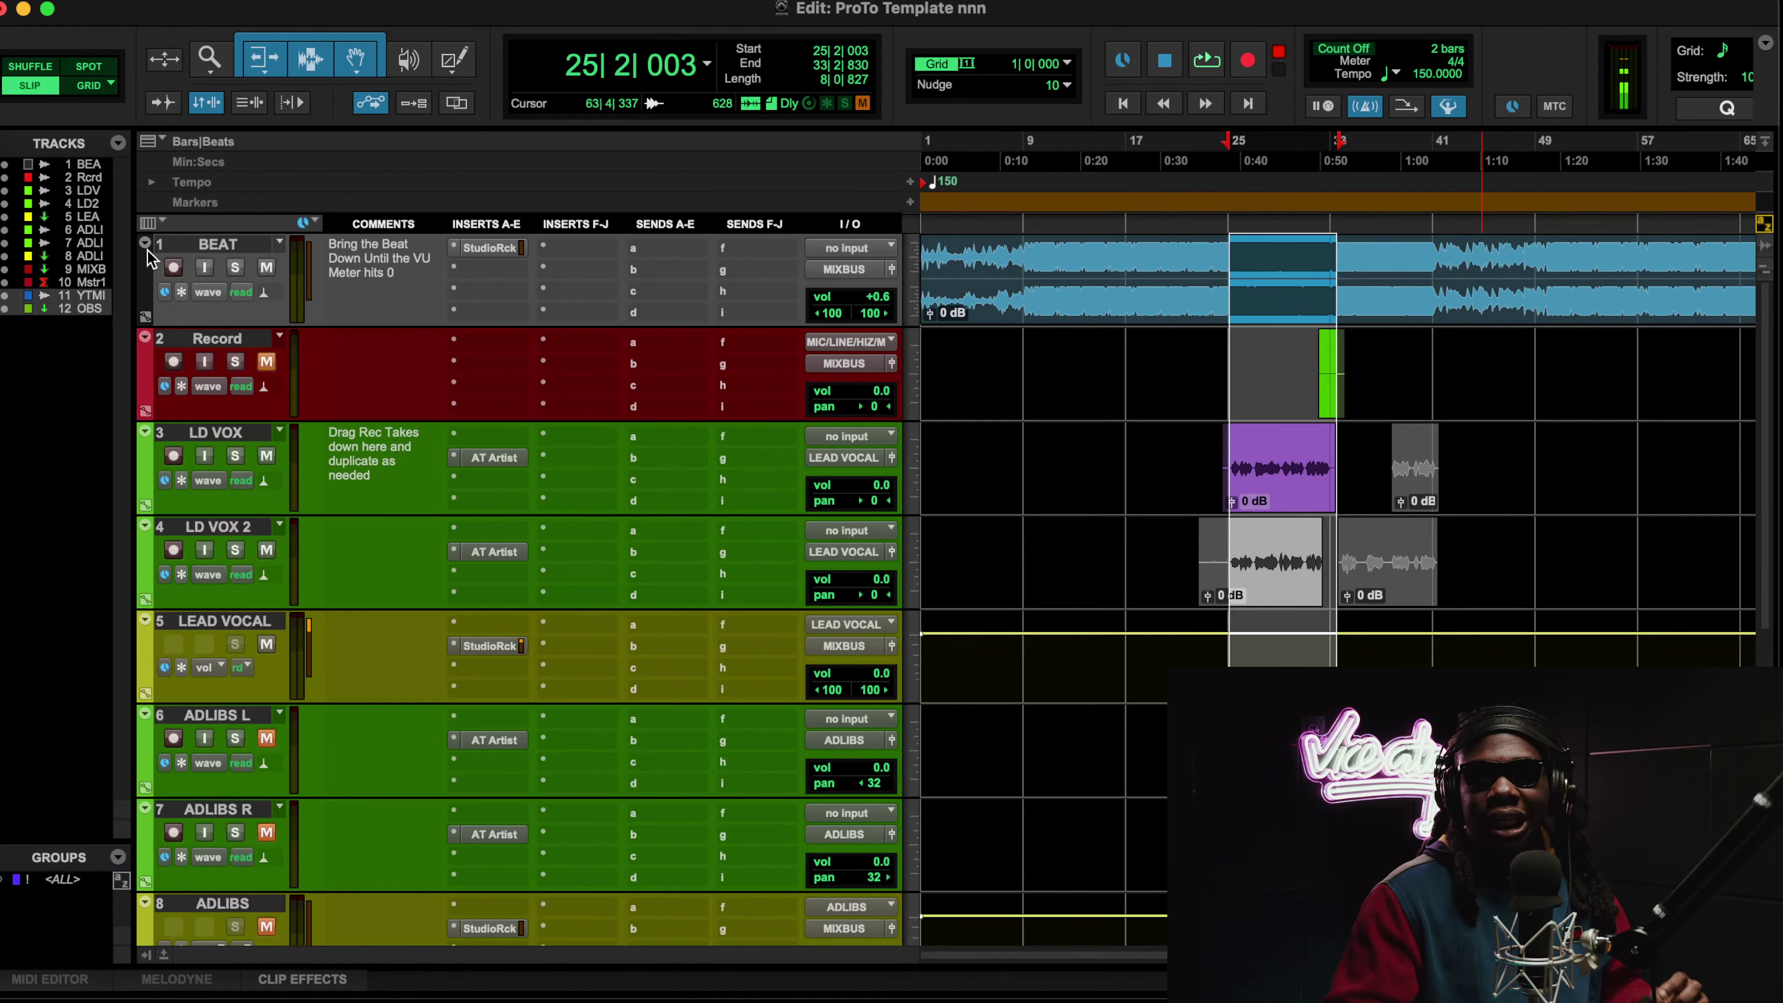
# Step: Open Auto-Tune Artist on the LD VOX track, examine its retune and flex-tune settings, audition the vocal, and close the plug-in
pyautogui.click(518, 460)
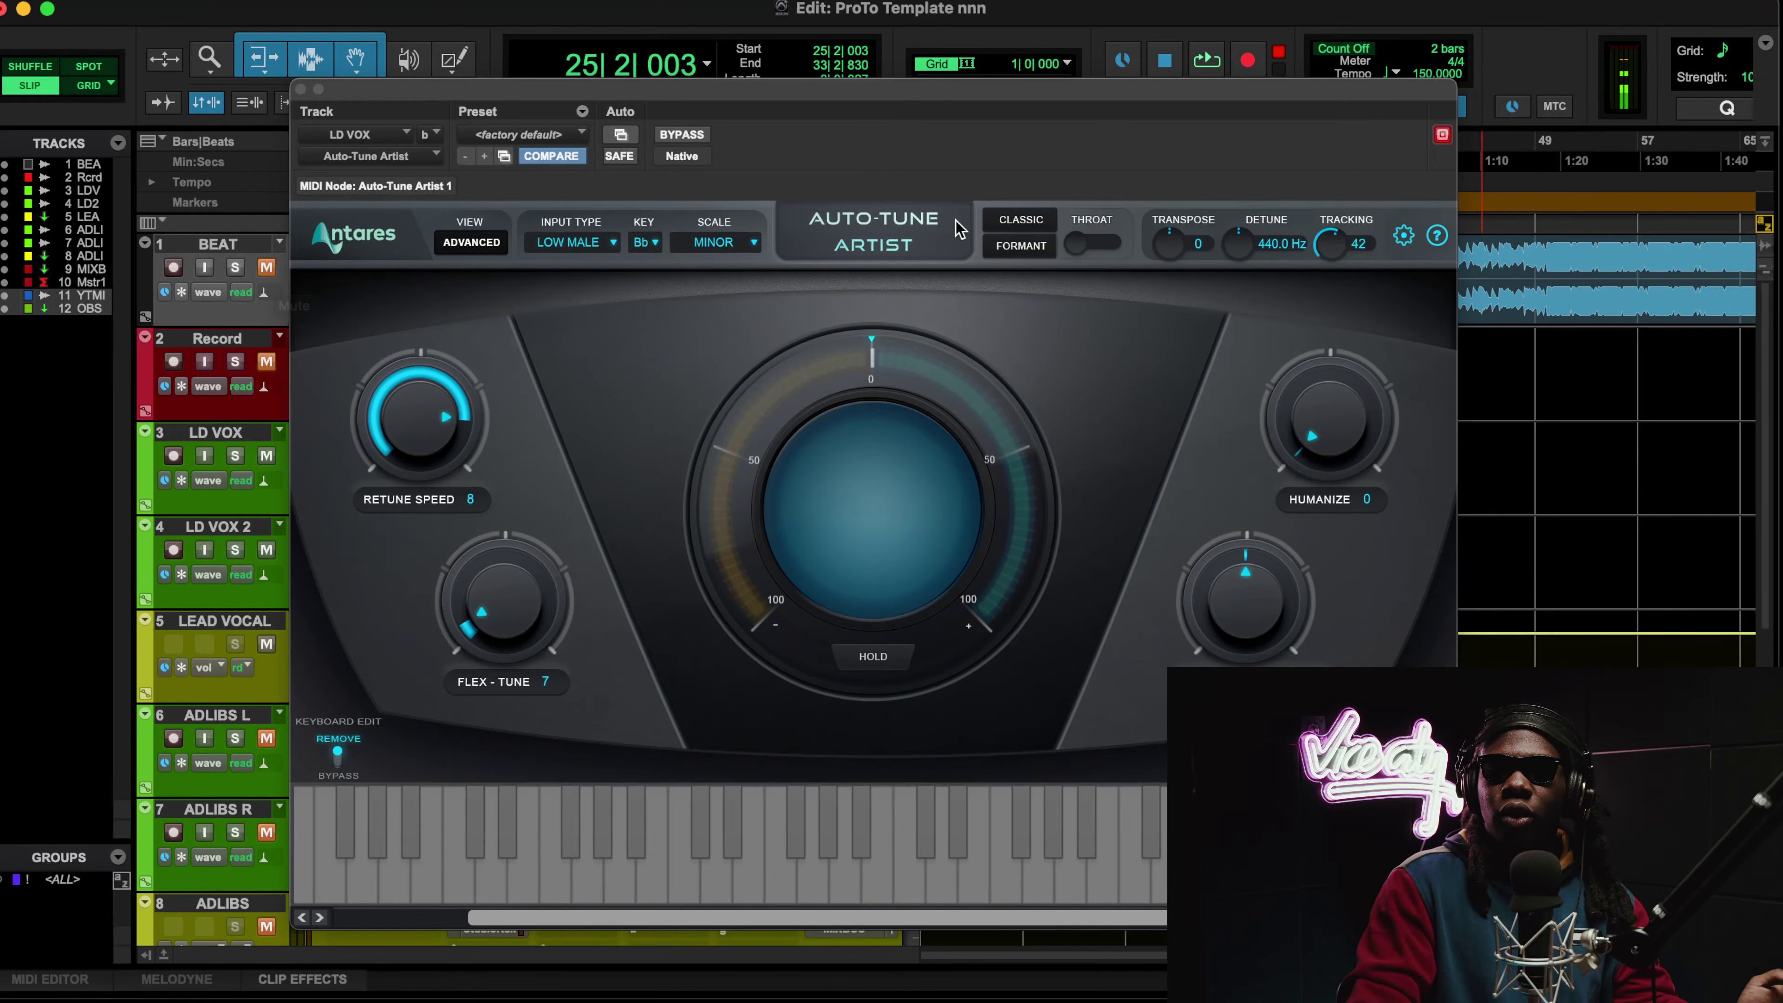
pyautogui.moveTo(777, 90); pyautogui.dragTo(615, 40)
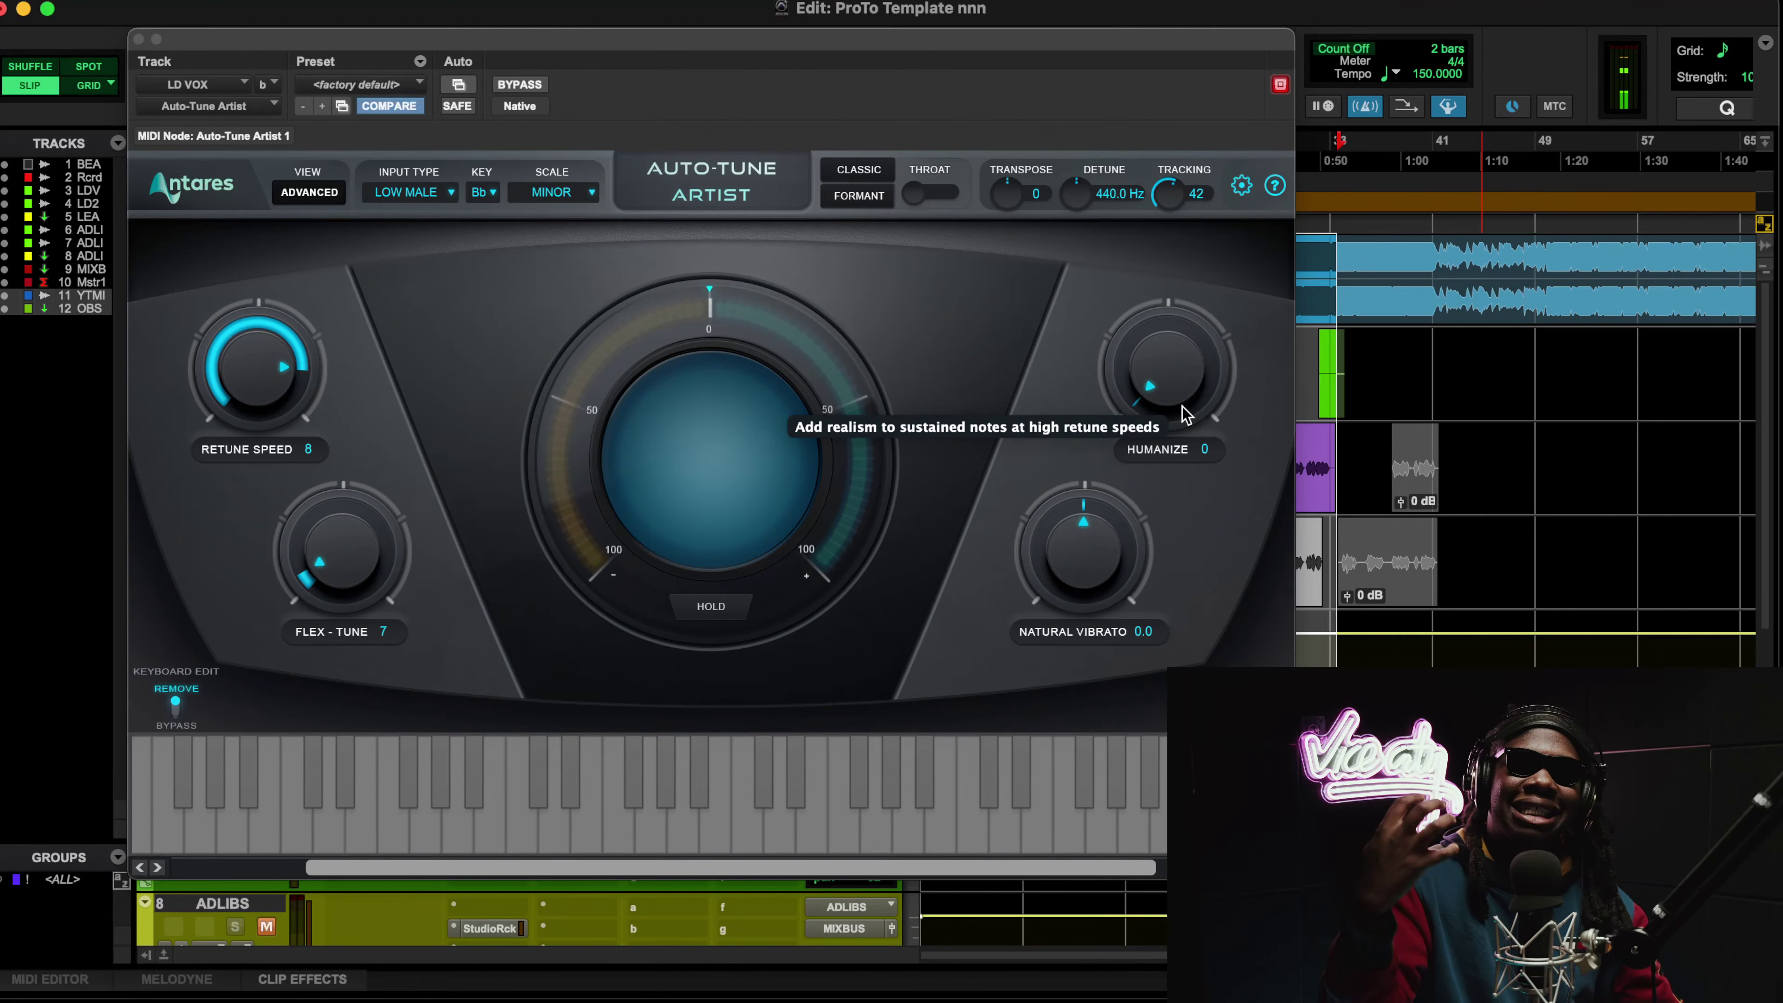
pyautogui.click(353, 567)
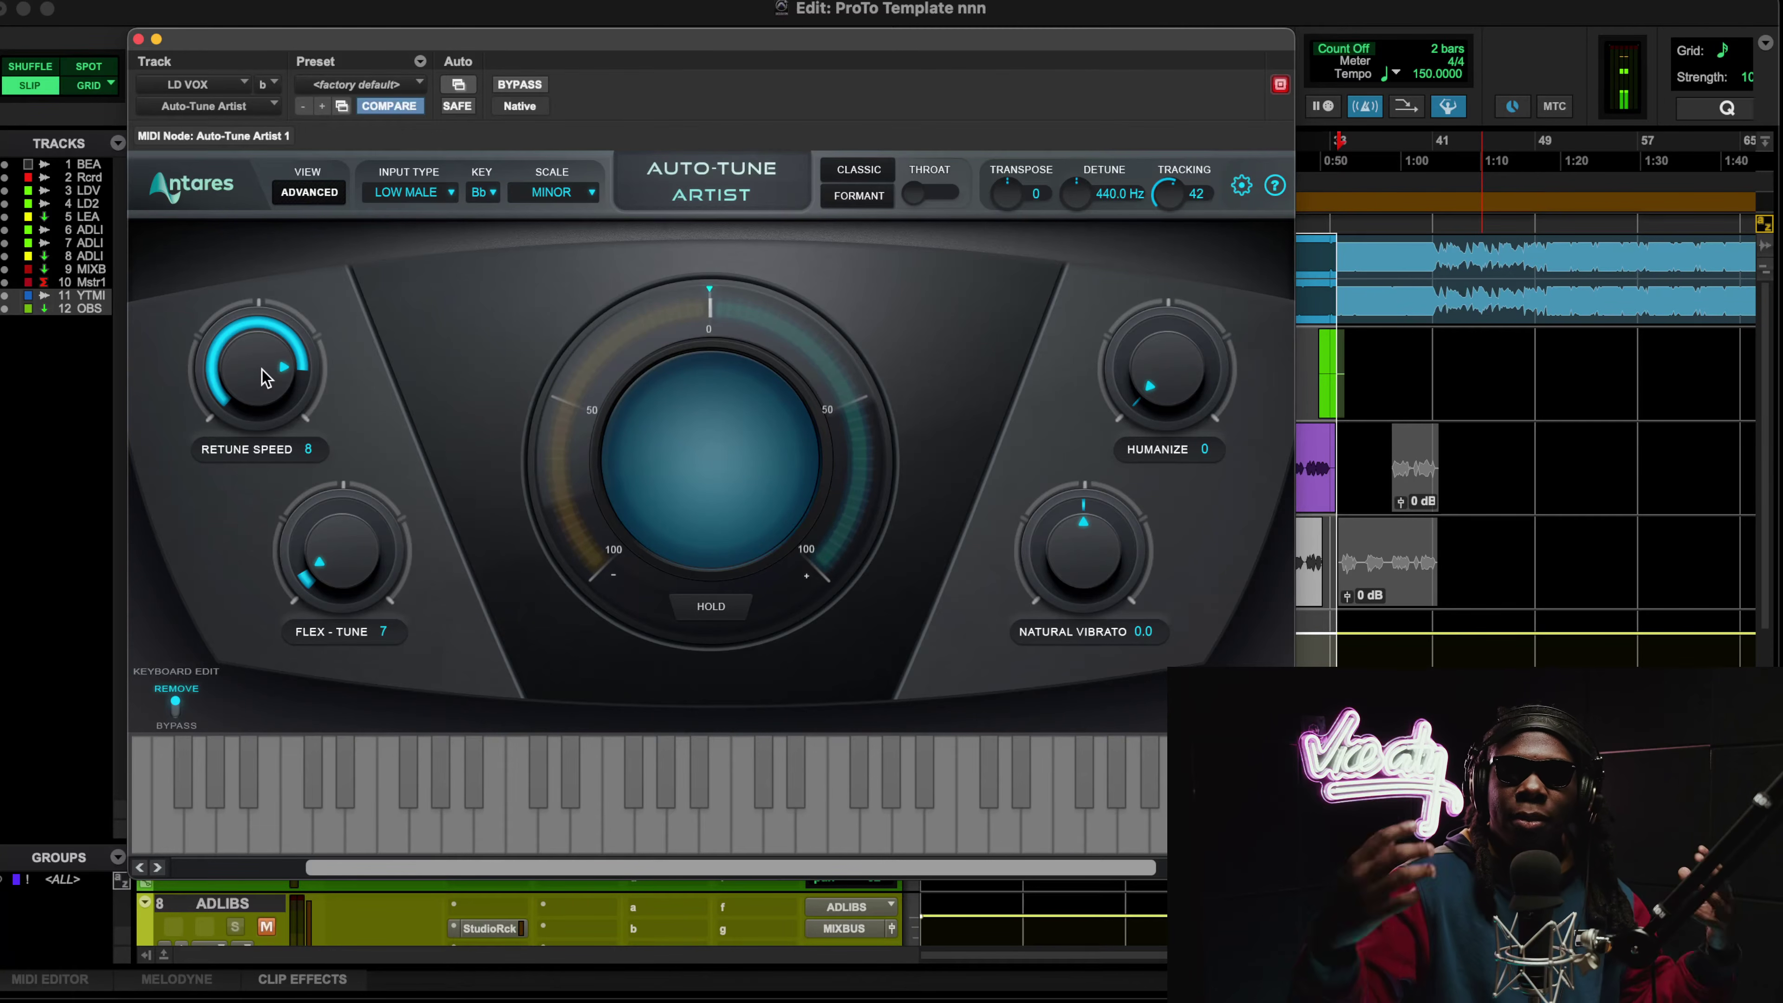
pyautogui.press('space')
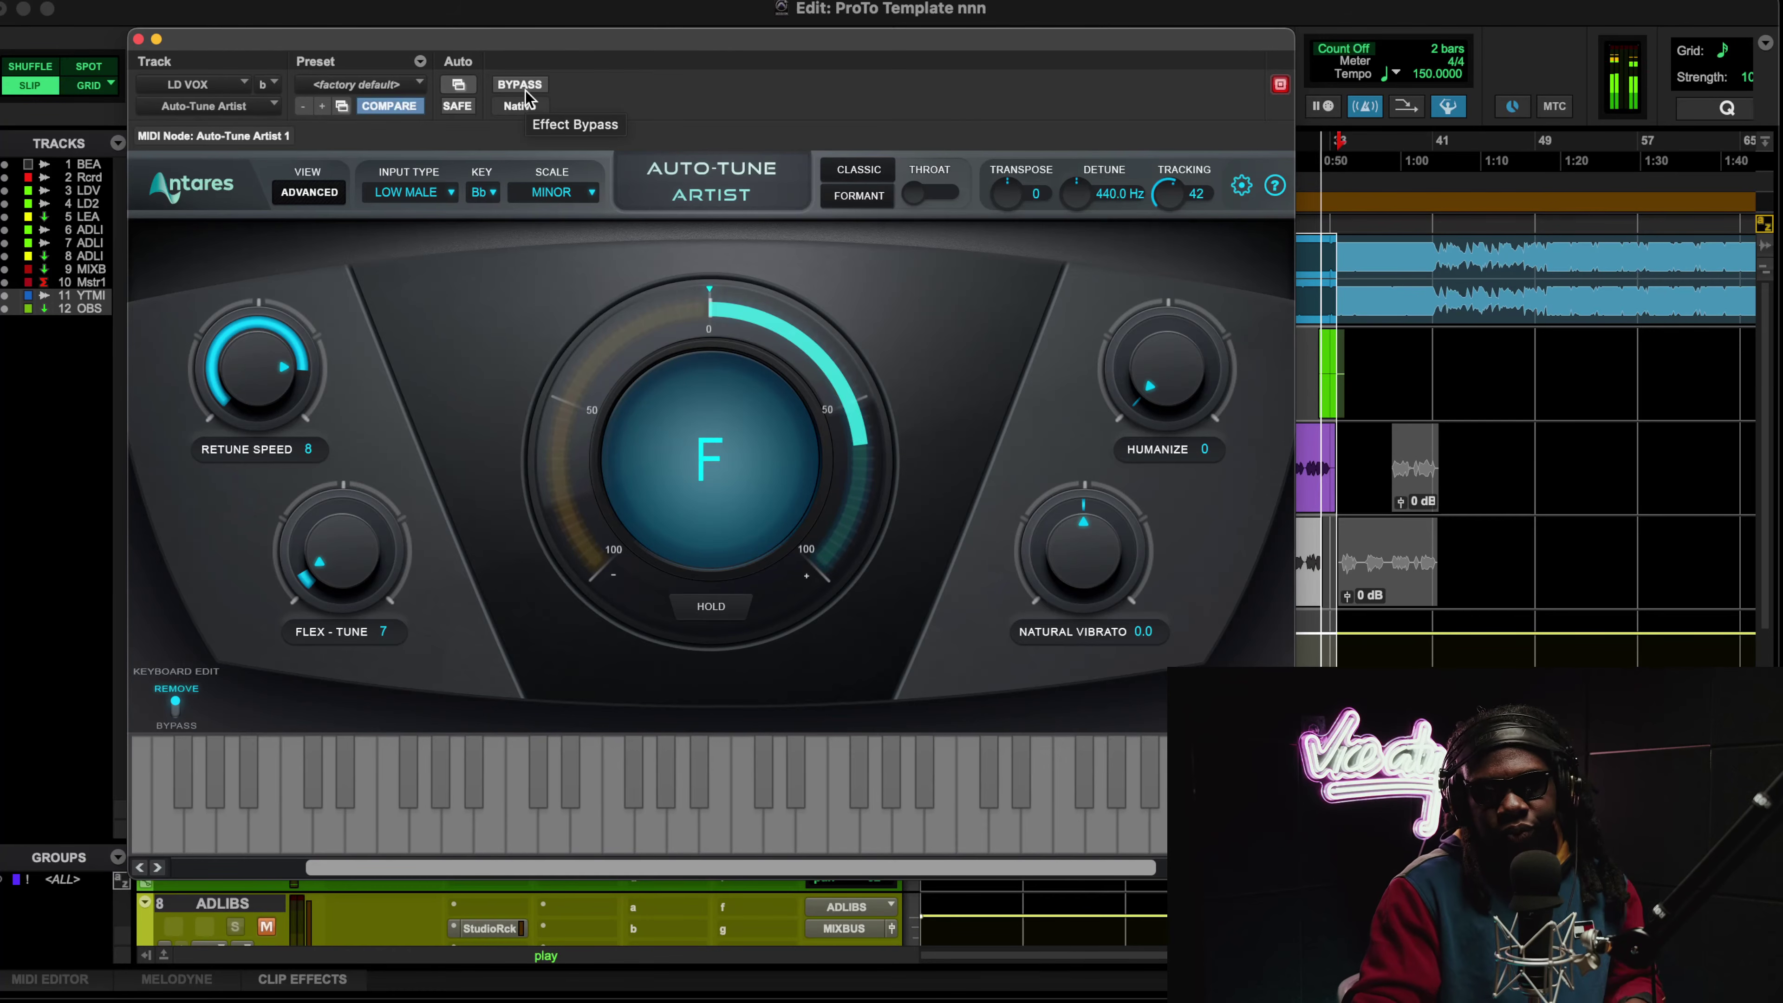
pyautogui.click(139, 39)
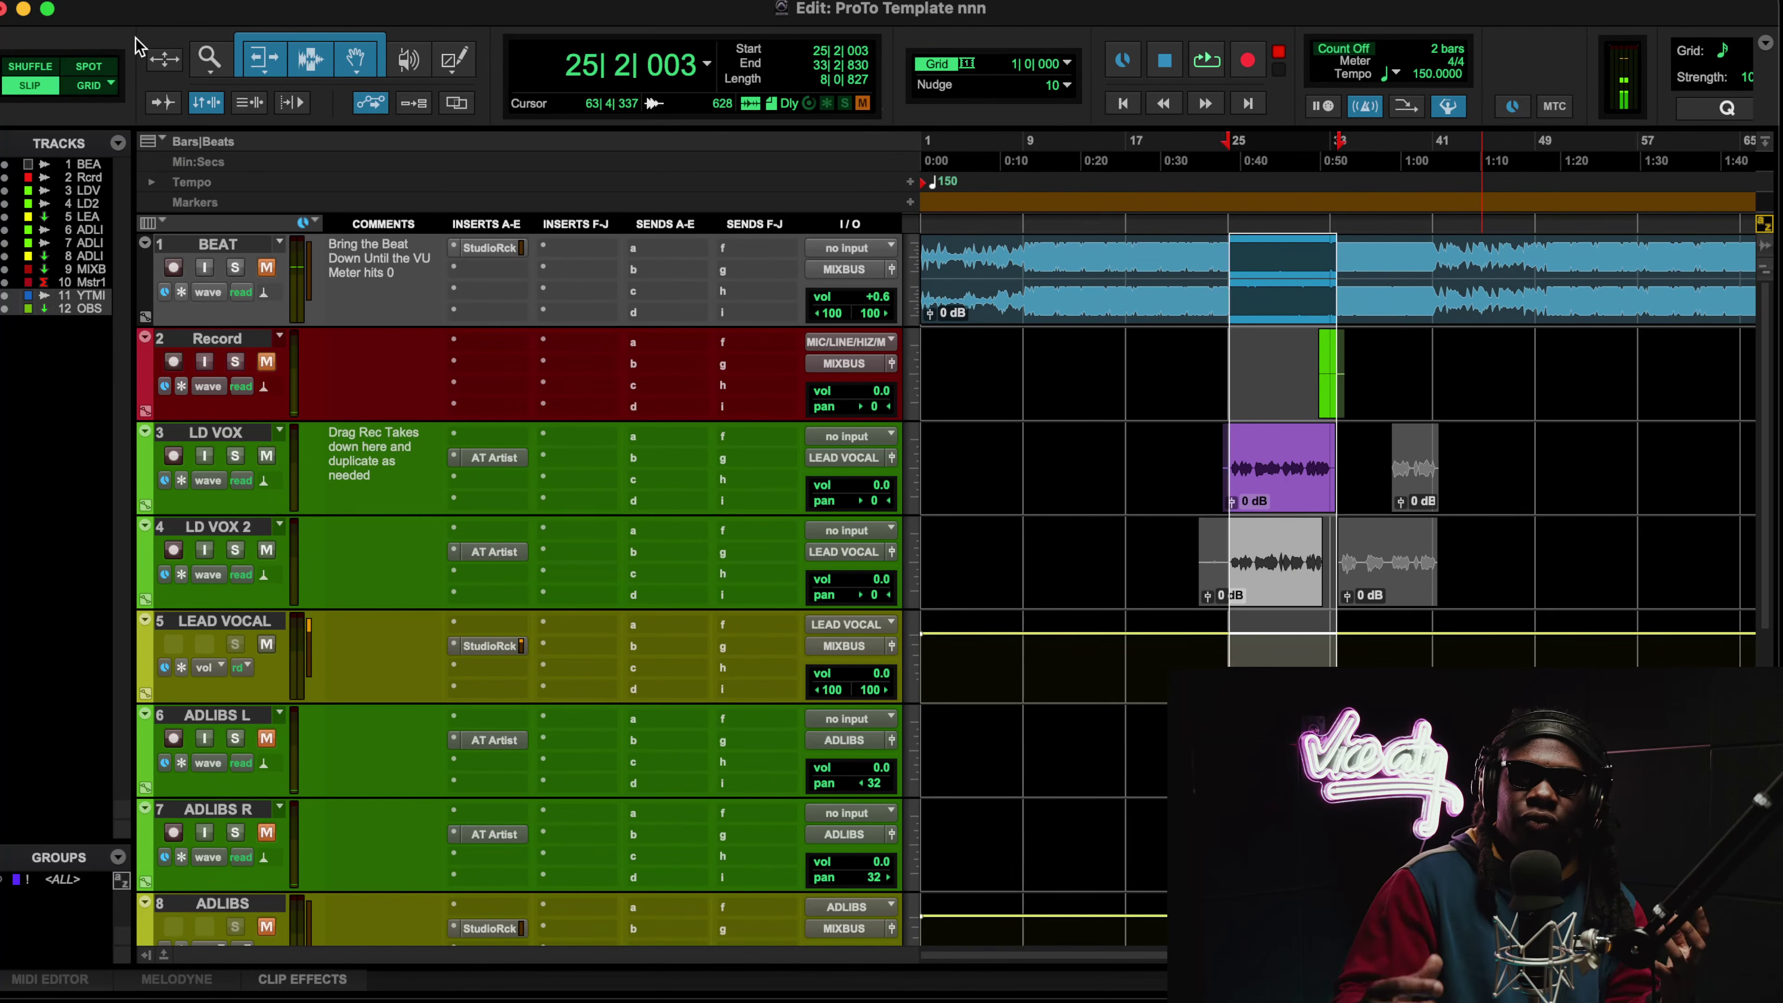
# Step: Open StudioRack on the LEAD VOCAL track and compare the vocal with the rack bypassed and active during playback
pyautogui.click(489, 645)
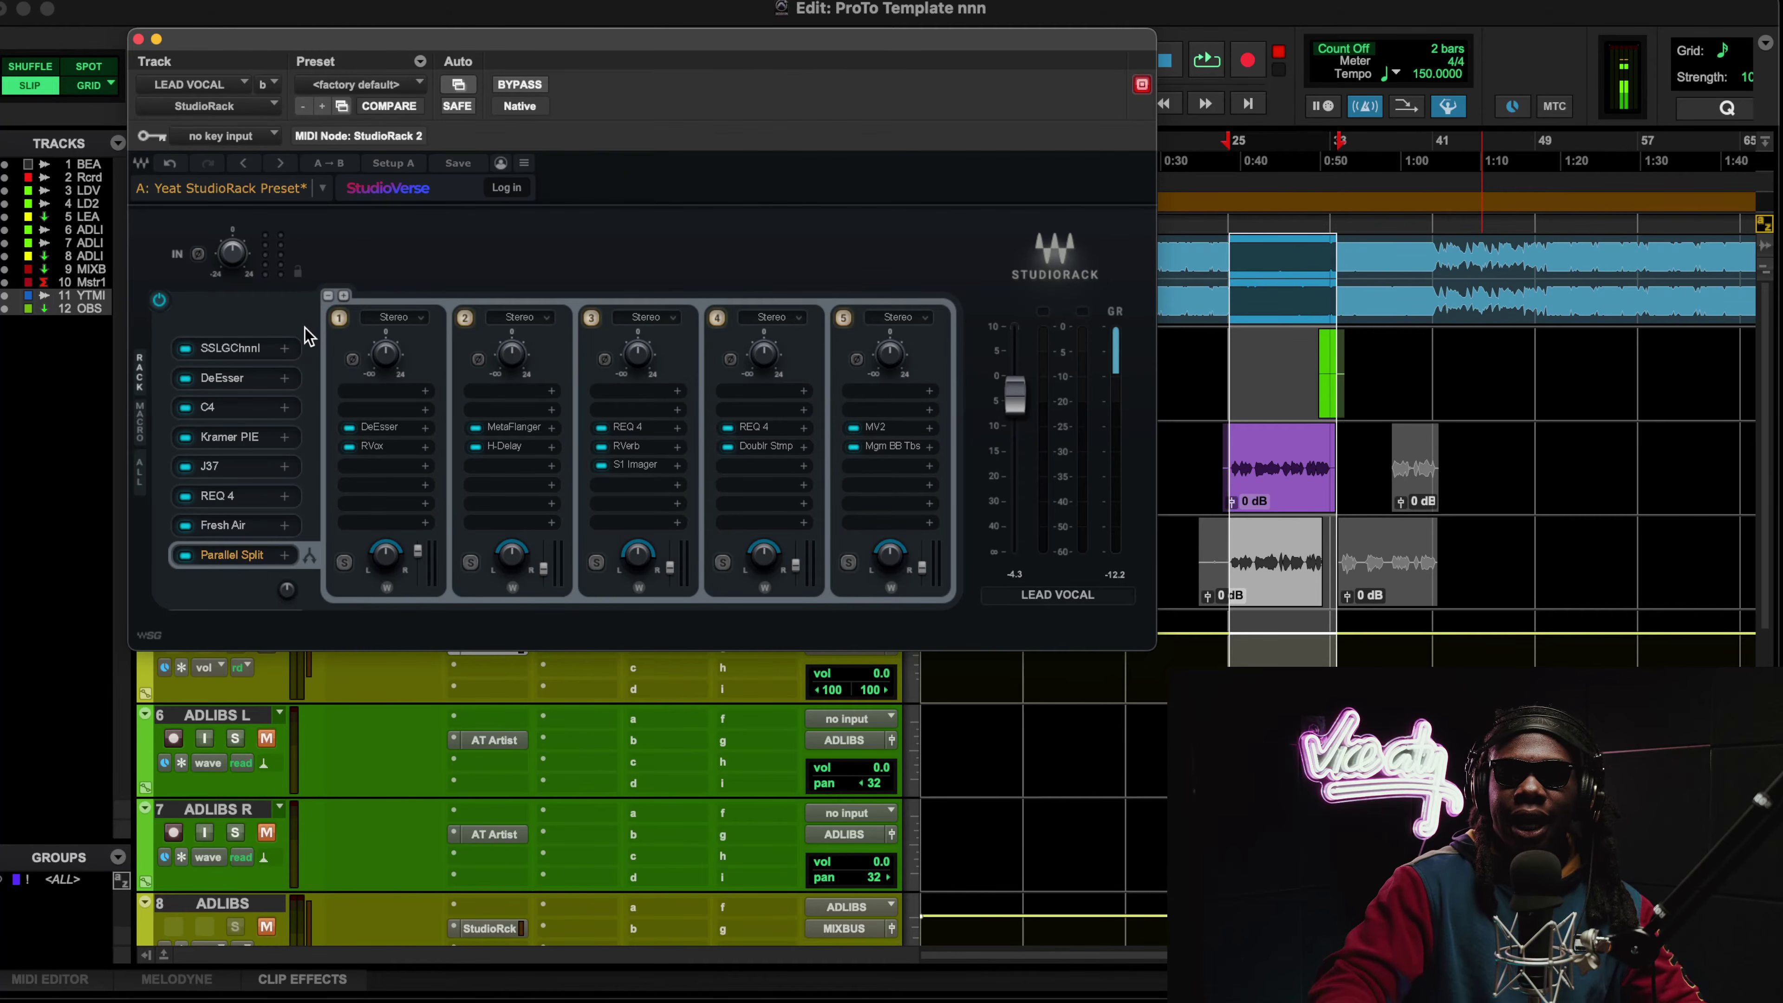
pyautogui.press('space')
pyautogui.click(510, 83)
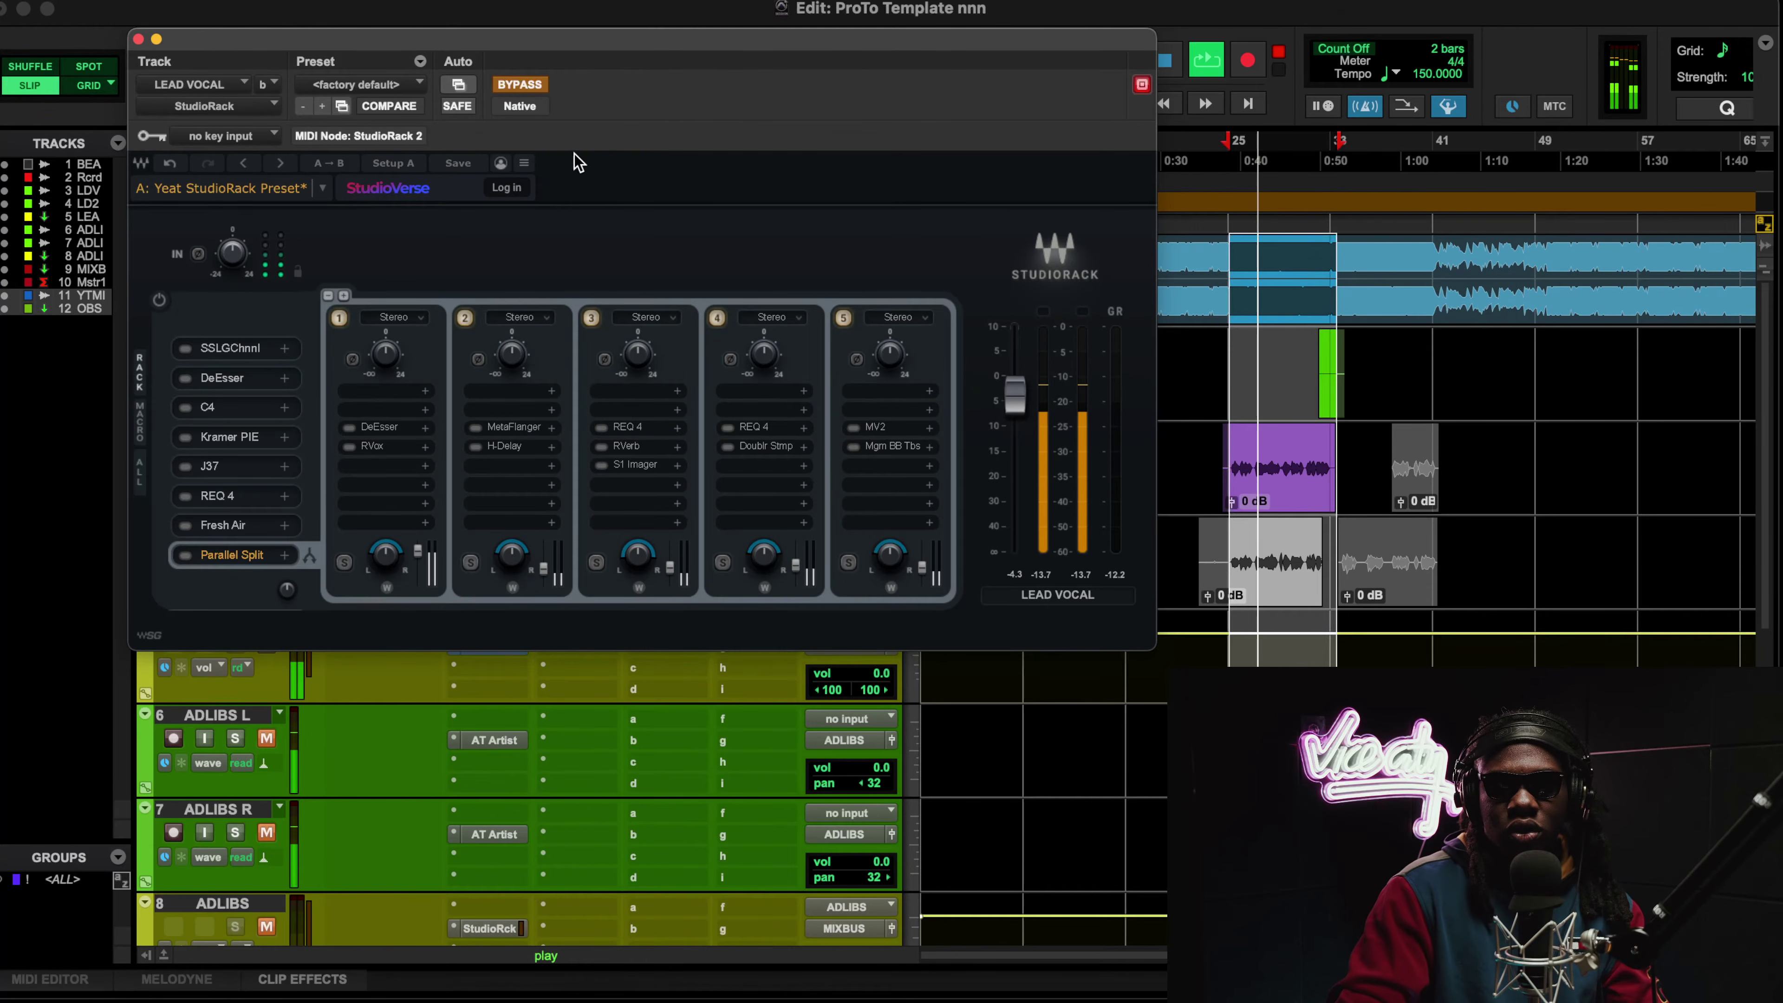
pyautogui.click(532, 86)
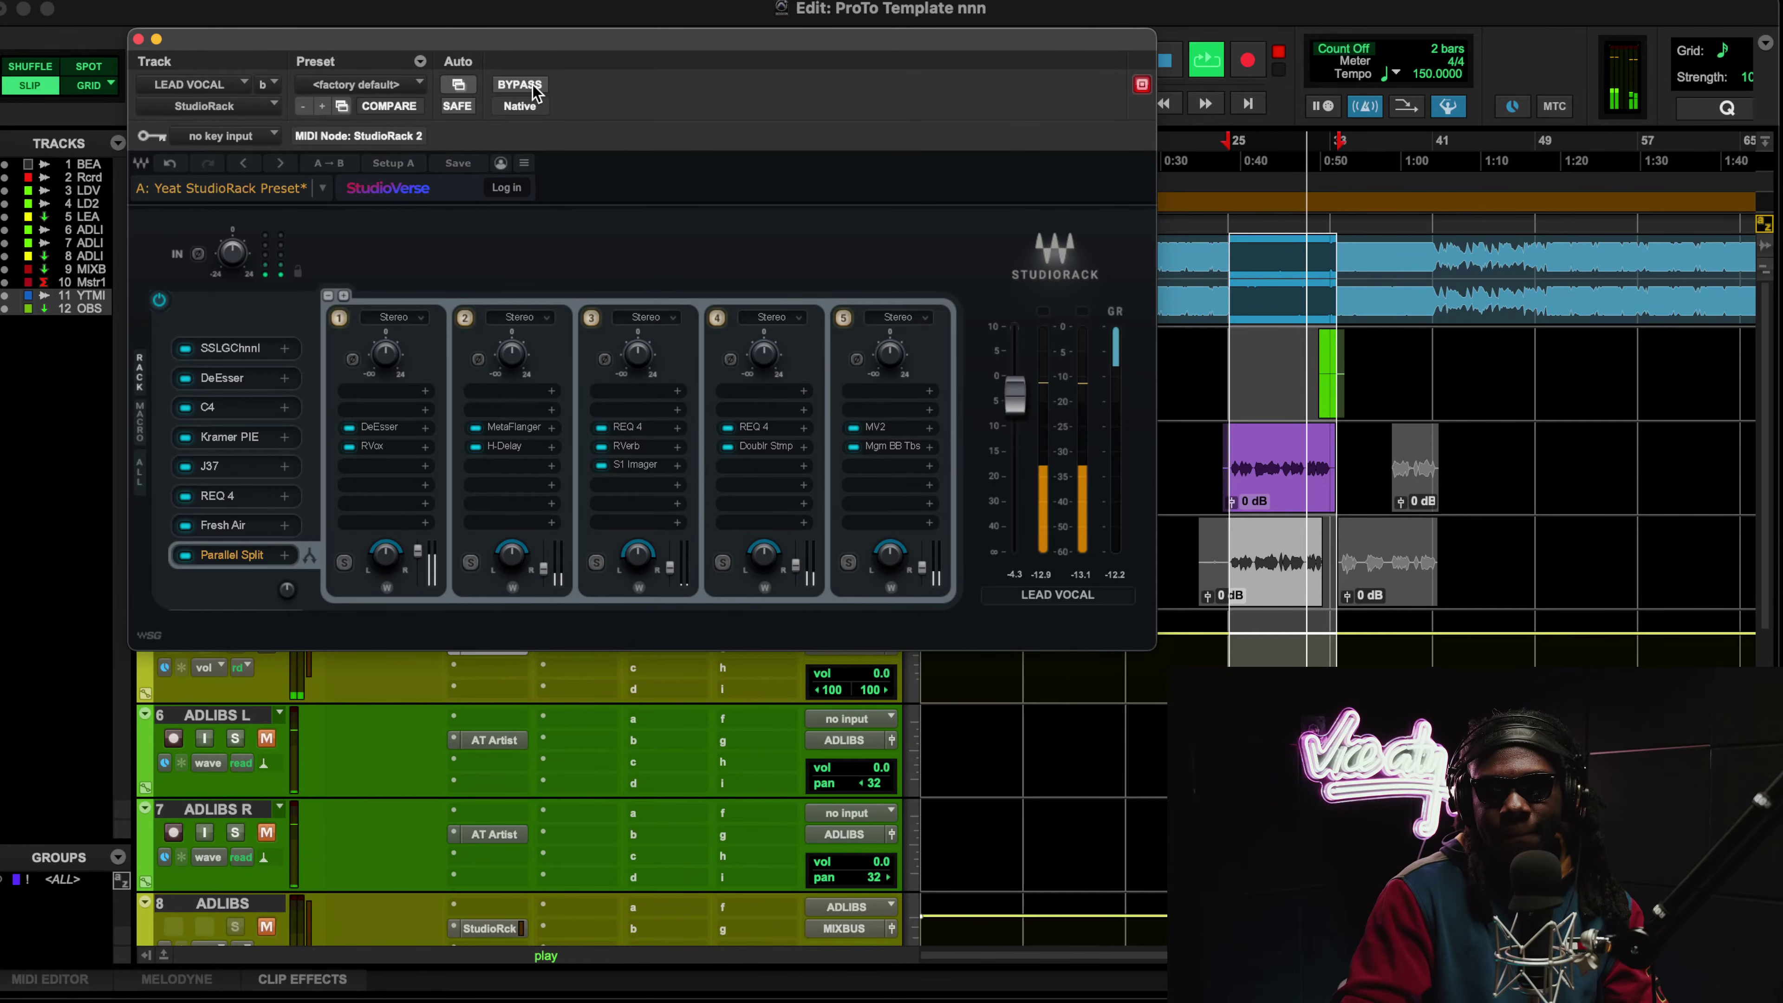
# Step: Compare StudioRack bypassed and active with ADLIBS L, ADLIBS R and ADLIBS unmuted, and re-mute those tracks before stopping playback
pyautogui.click(272, 749)
pyautogui.click(266, 832)
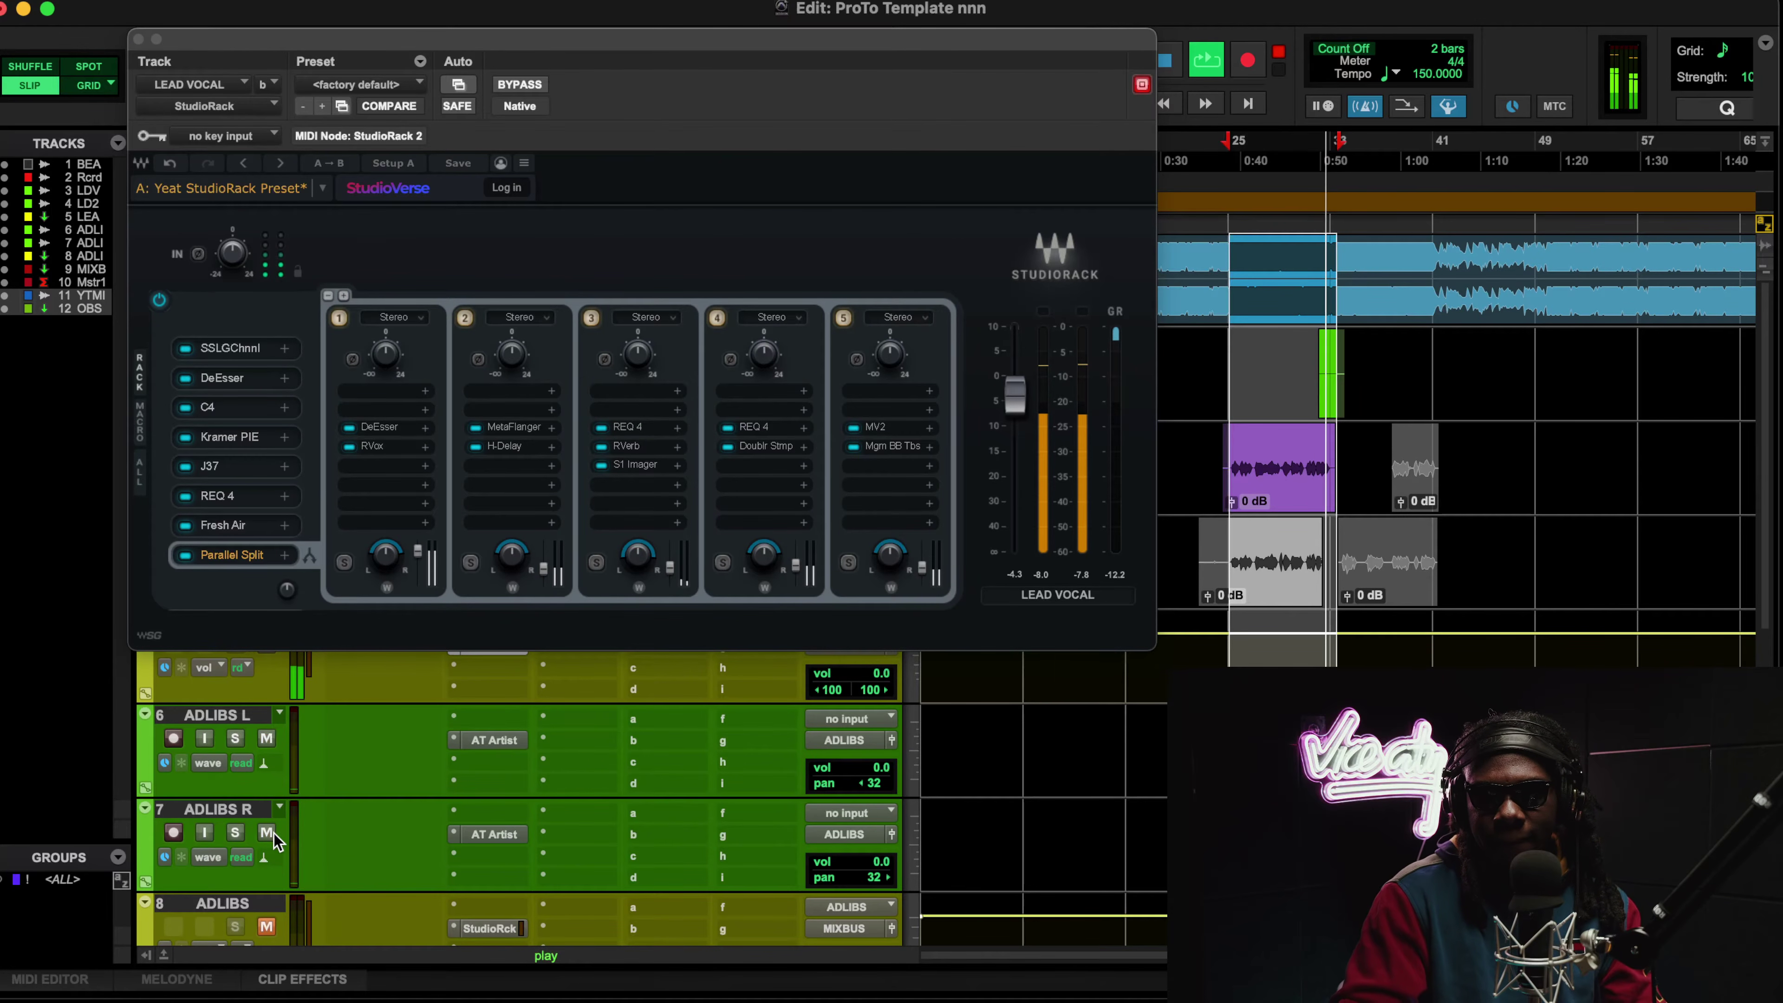
pyautogui.click(517, 86)
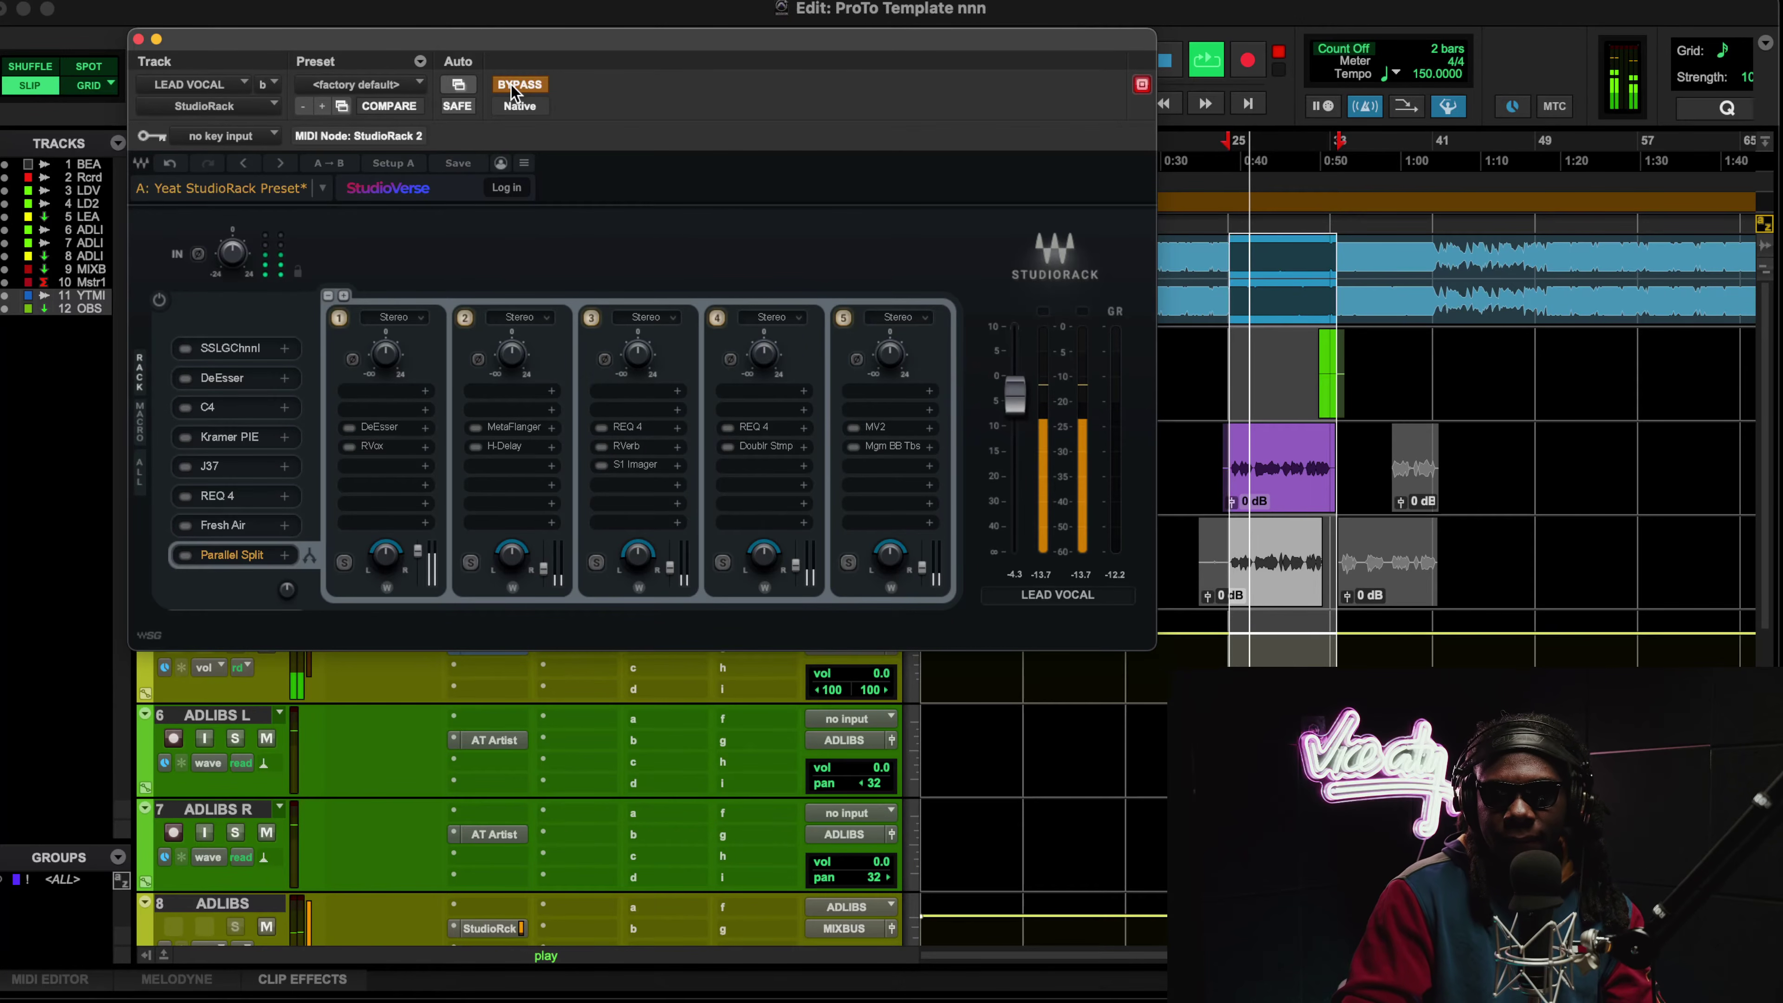
pyautogui.click(514, 86)
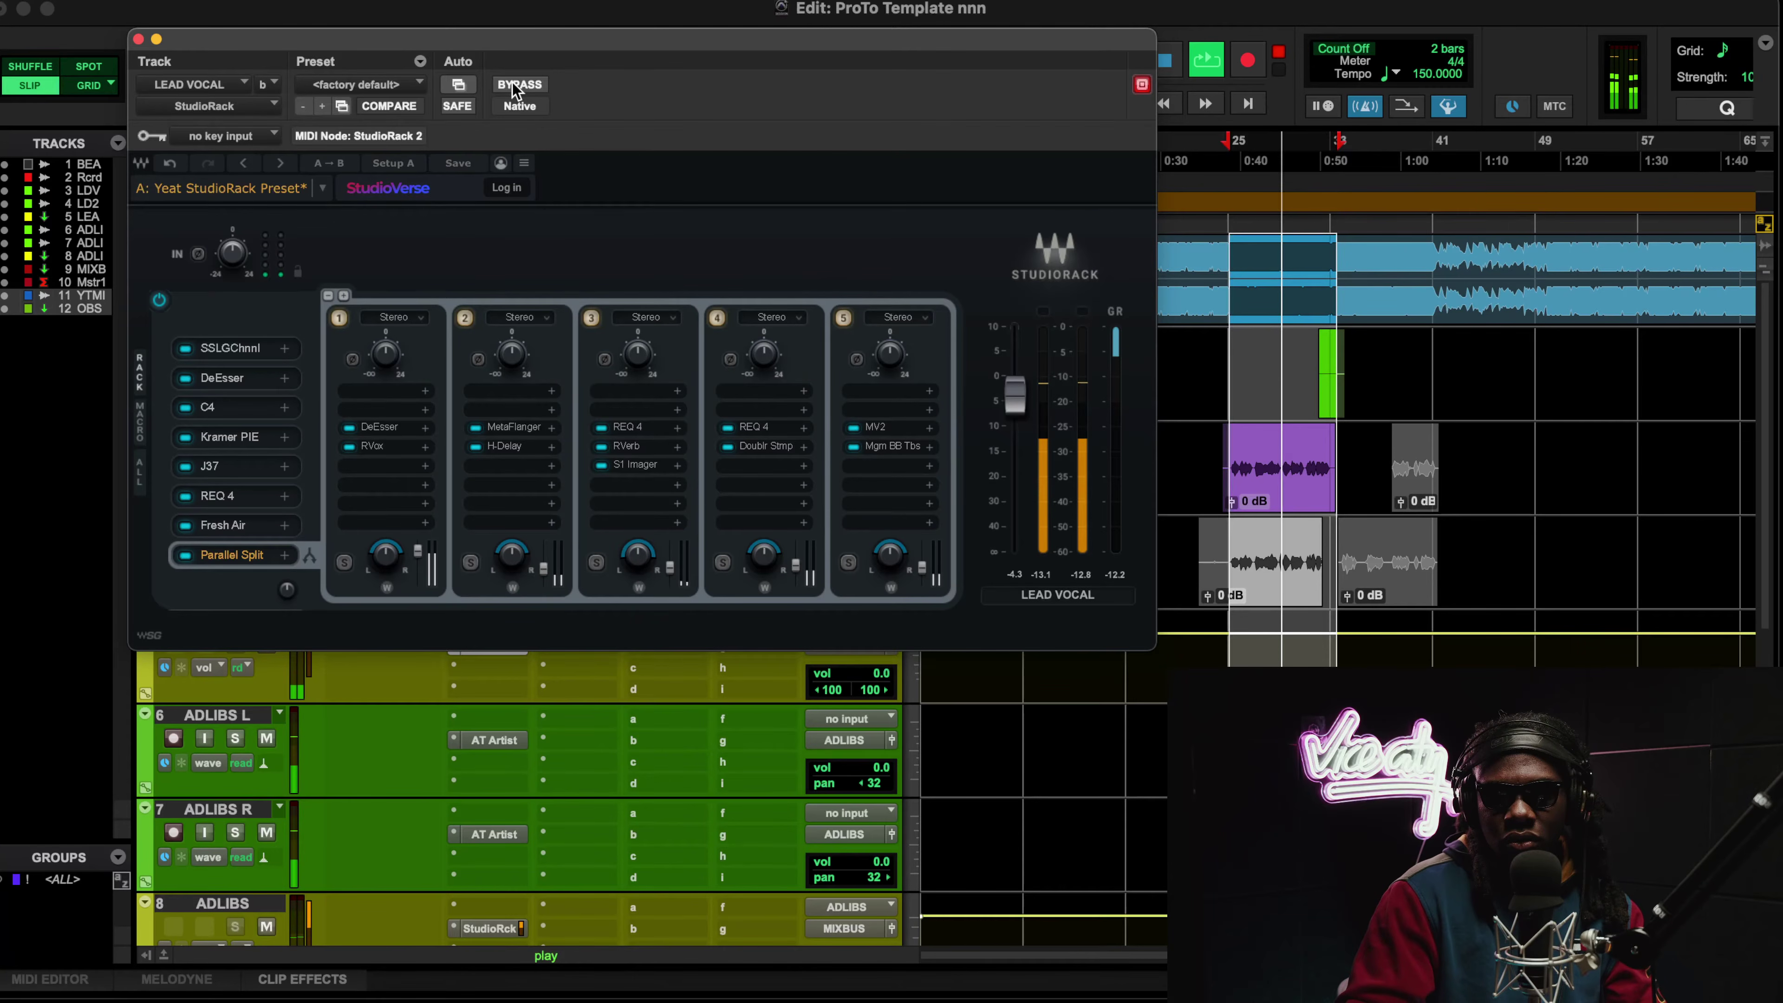
pyautogui.click(266, 926)
pyautogui.click(266, 832)
pyautogui.click(266, 738)
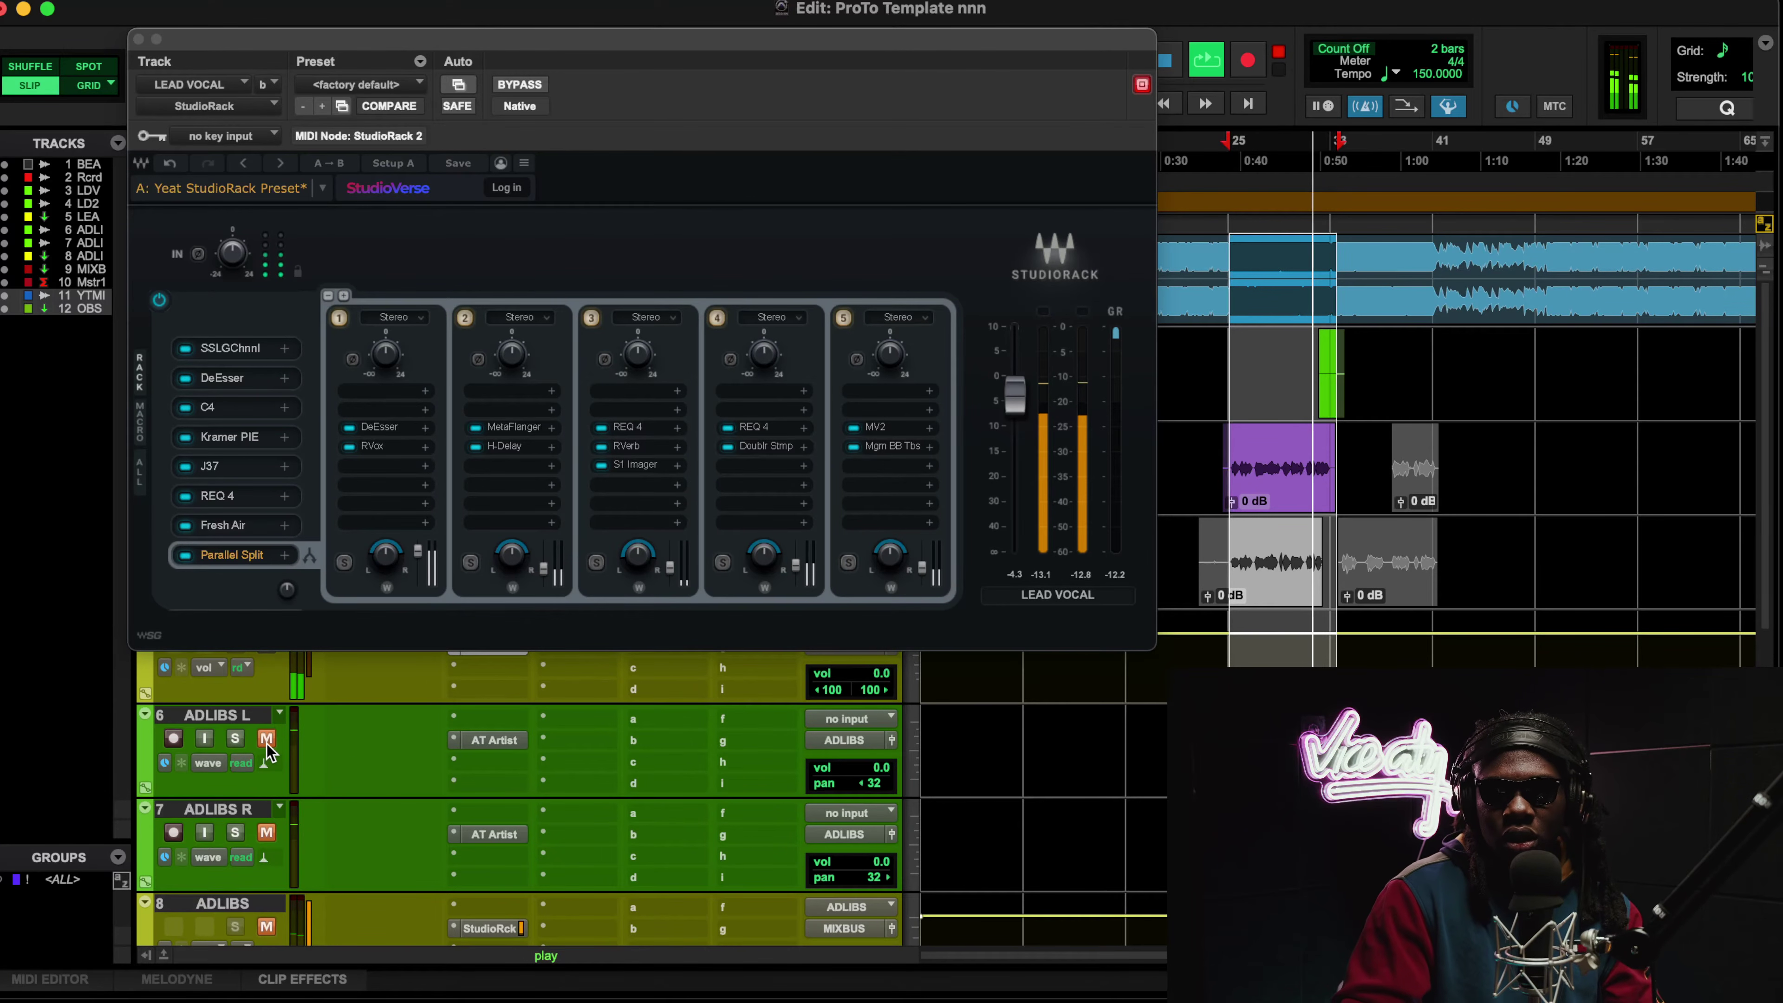
pyautogui.press('space')
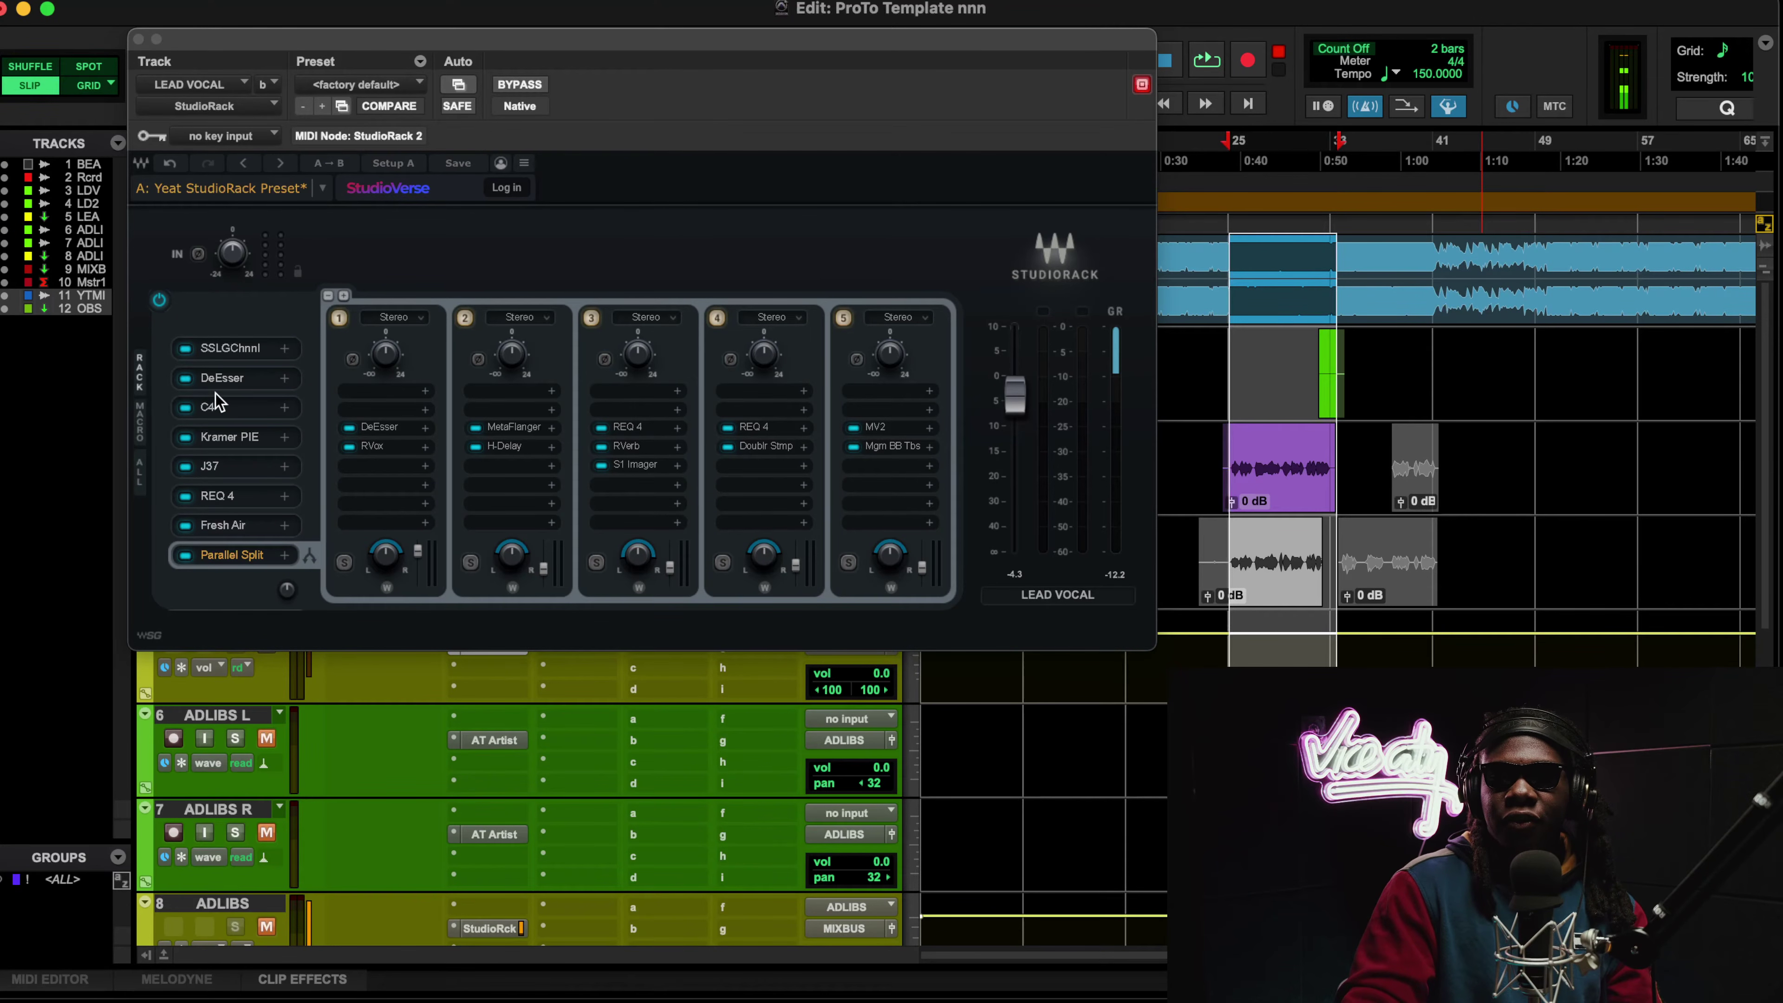
# Step: Switch off every plug-in in the lead vocal rack, from Parallel Split up to SSLGChnnl
pyautogui.click(186, 555)
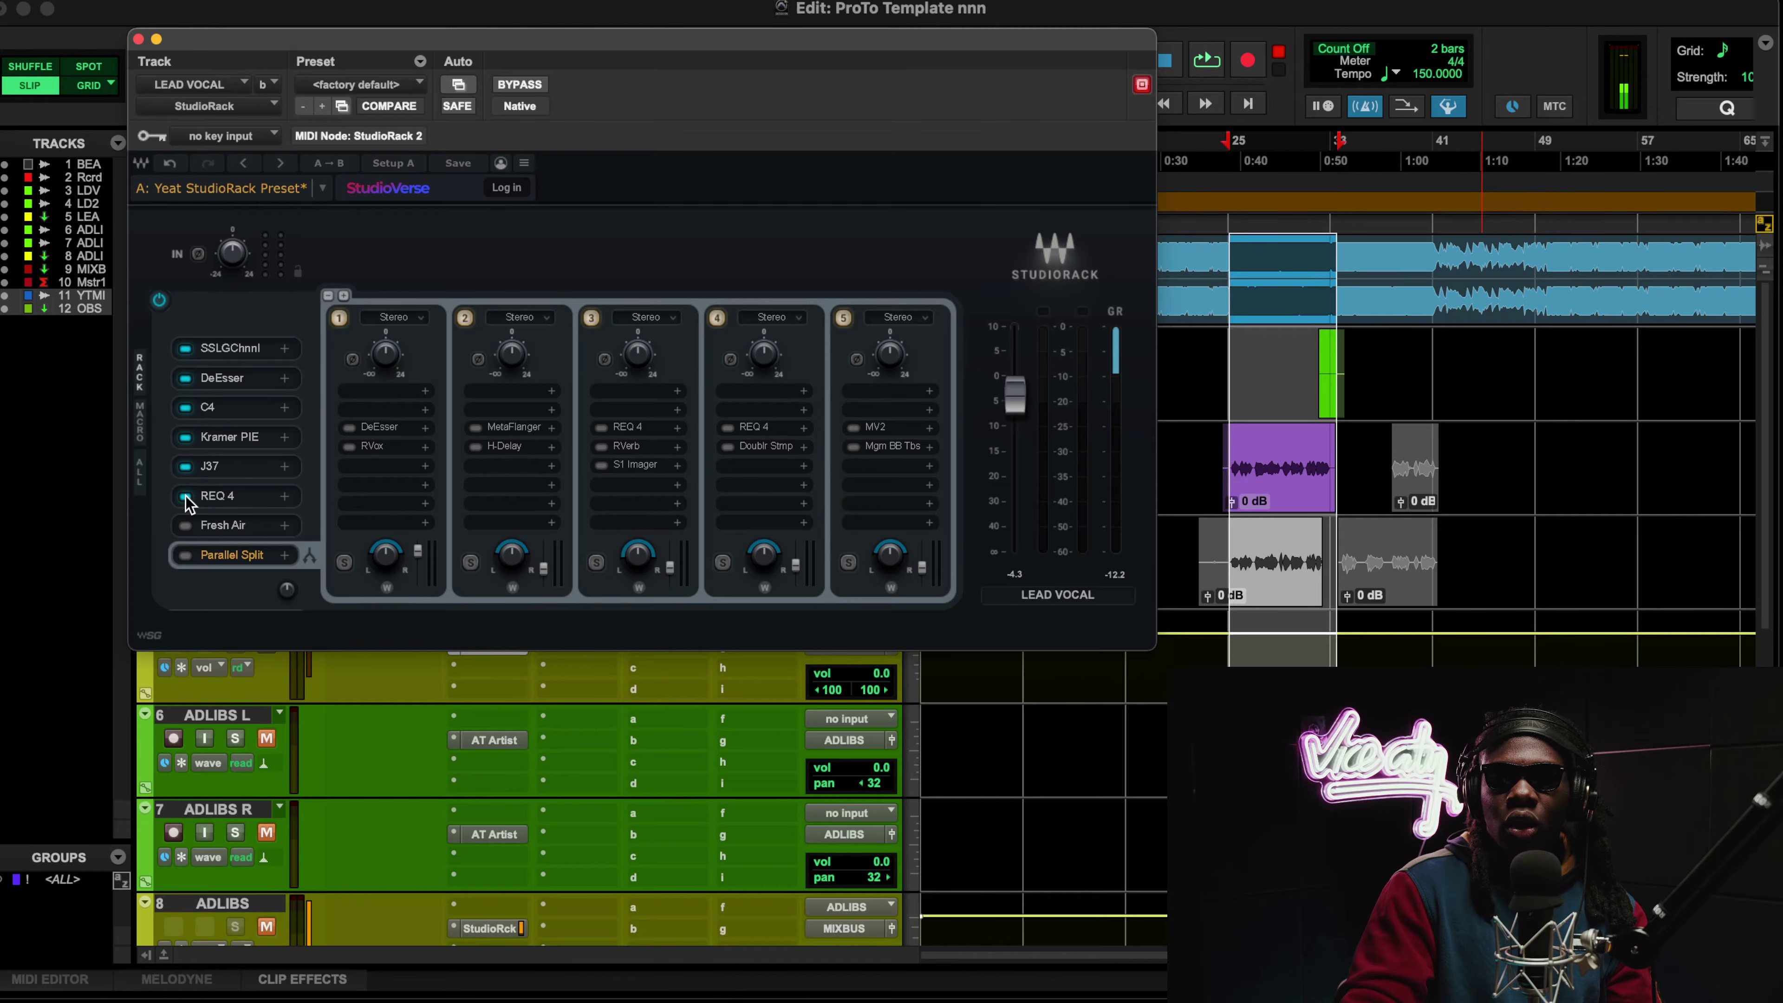
pyautogui.click(185, 436)
pyautogui.click(185, 407)
pyautogui.click(185, 378)
pyautogui.click(185, 349)
pyautogui.click(183, 355)
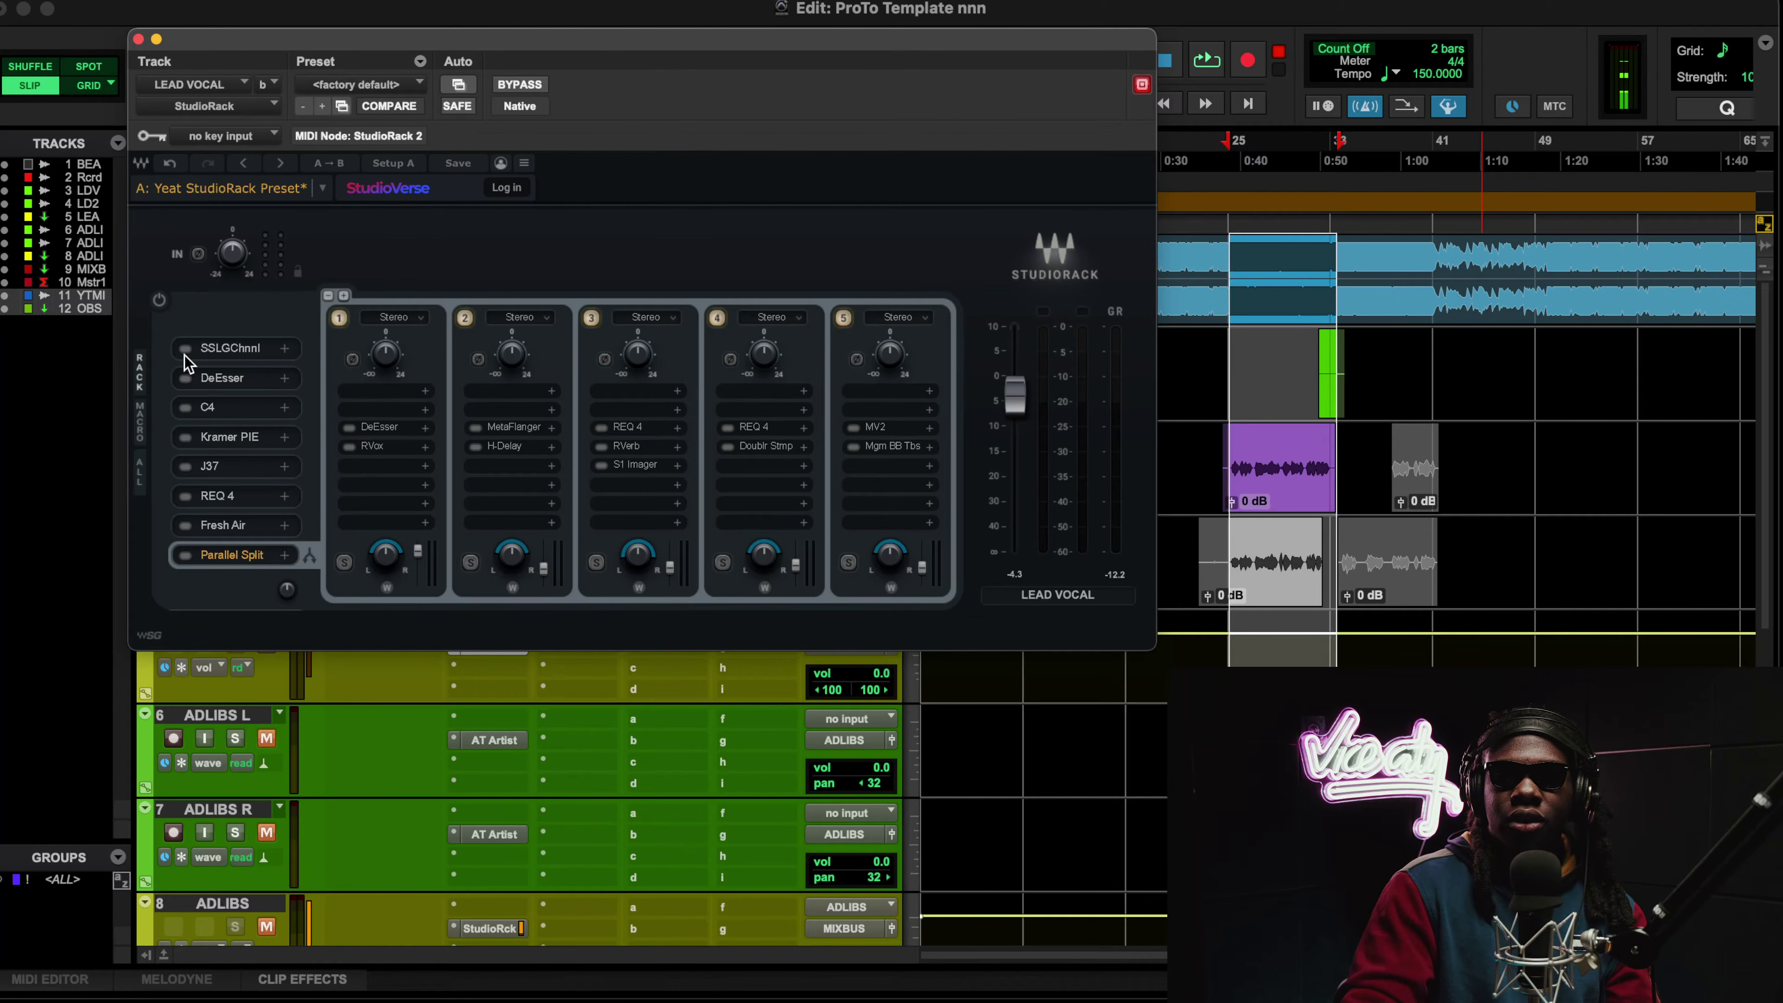
# Step: Start playback and audition the SSLGChnnl module off and on, leaving it and DeEsser enabled
pyautogui.press('space')
pyautogui.click(184, 349)
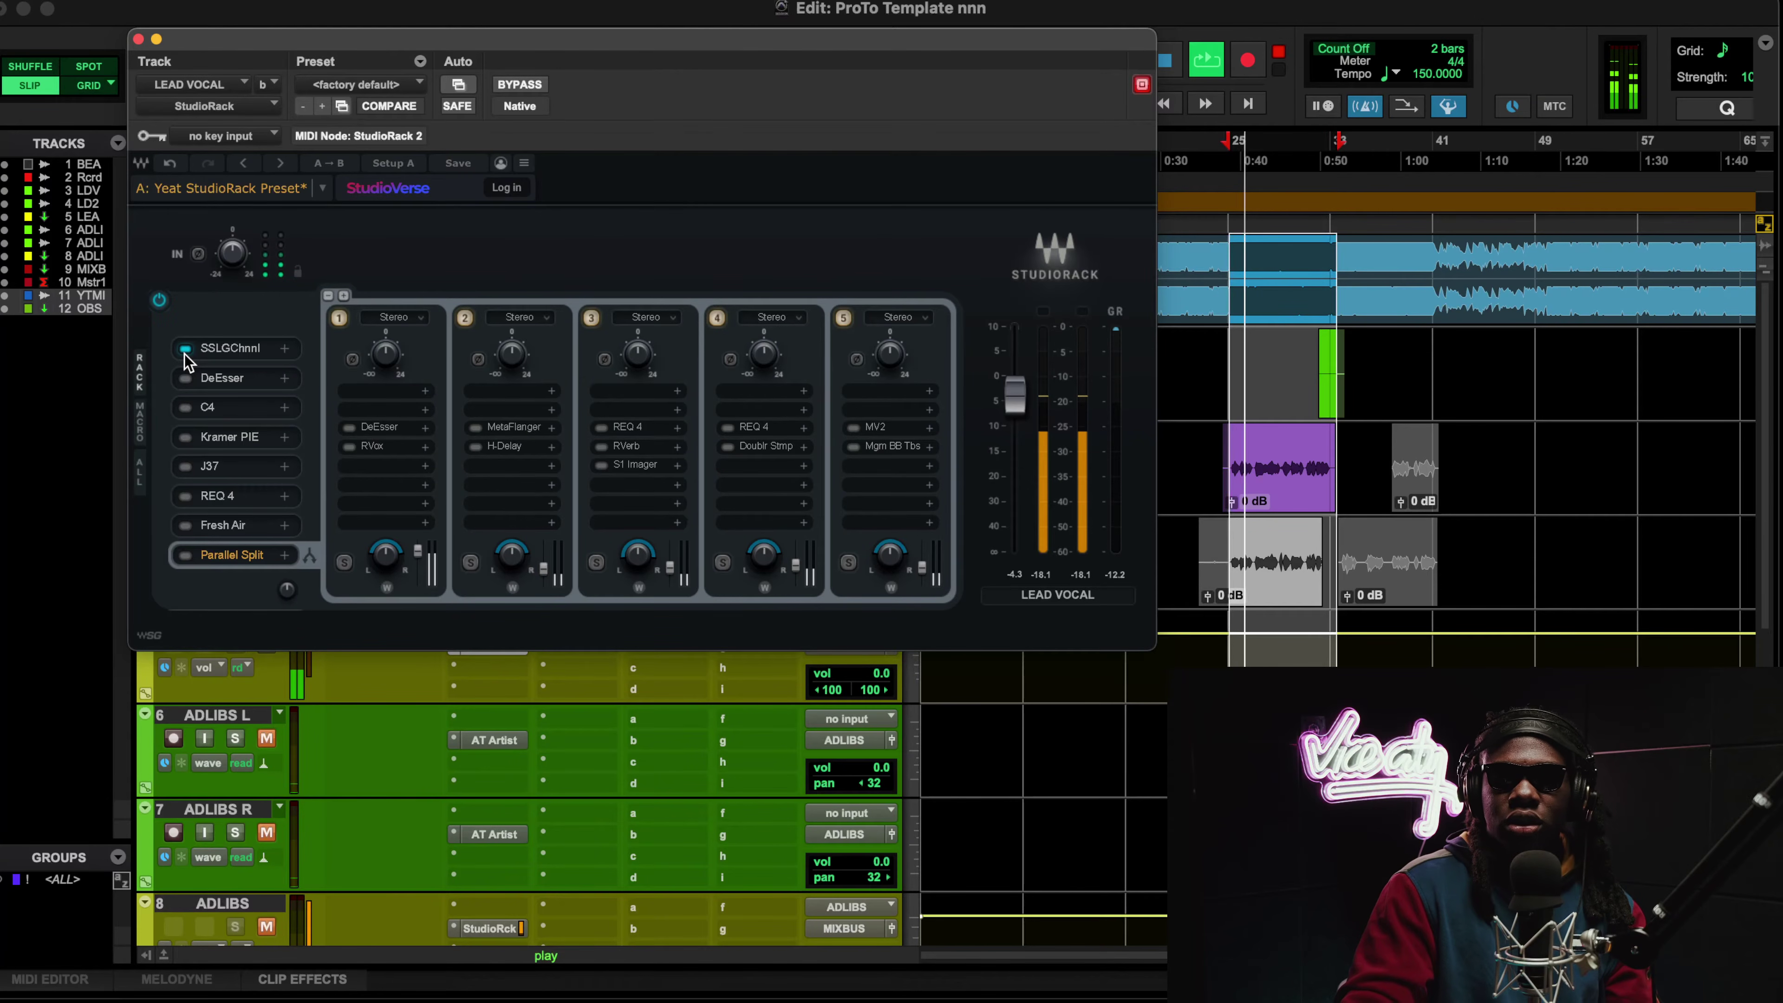
pyautogui.click(184, 350)
pyautogui.click(184, 351)
pyautogui.click(187, 379)
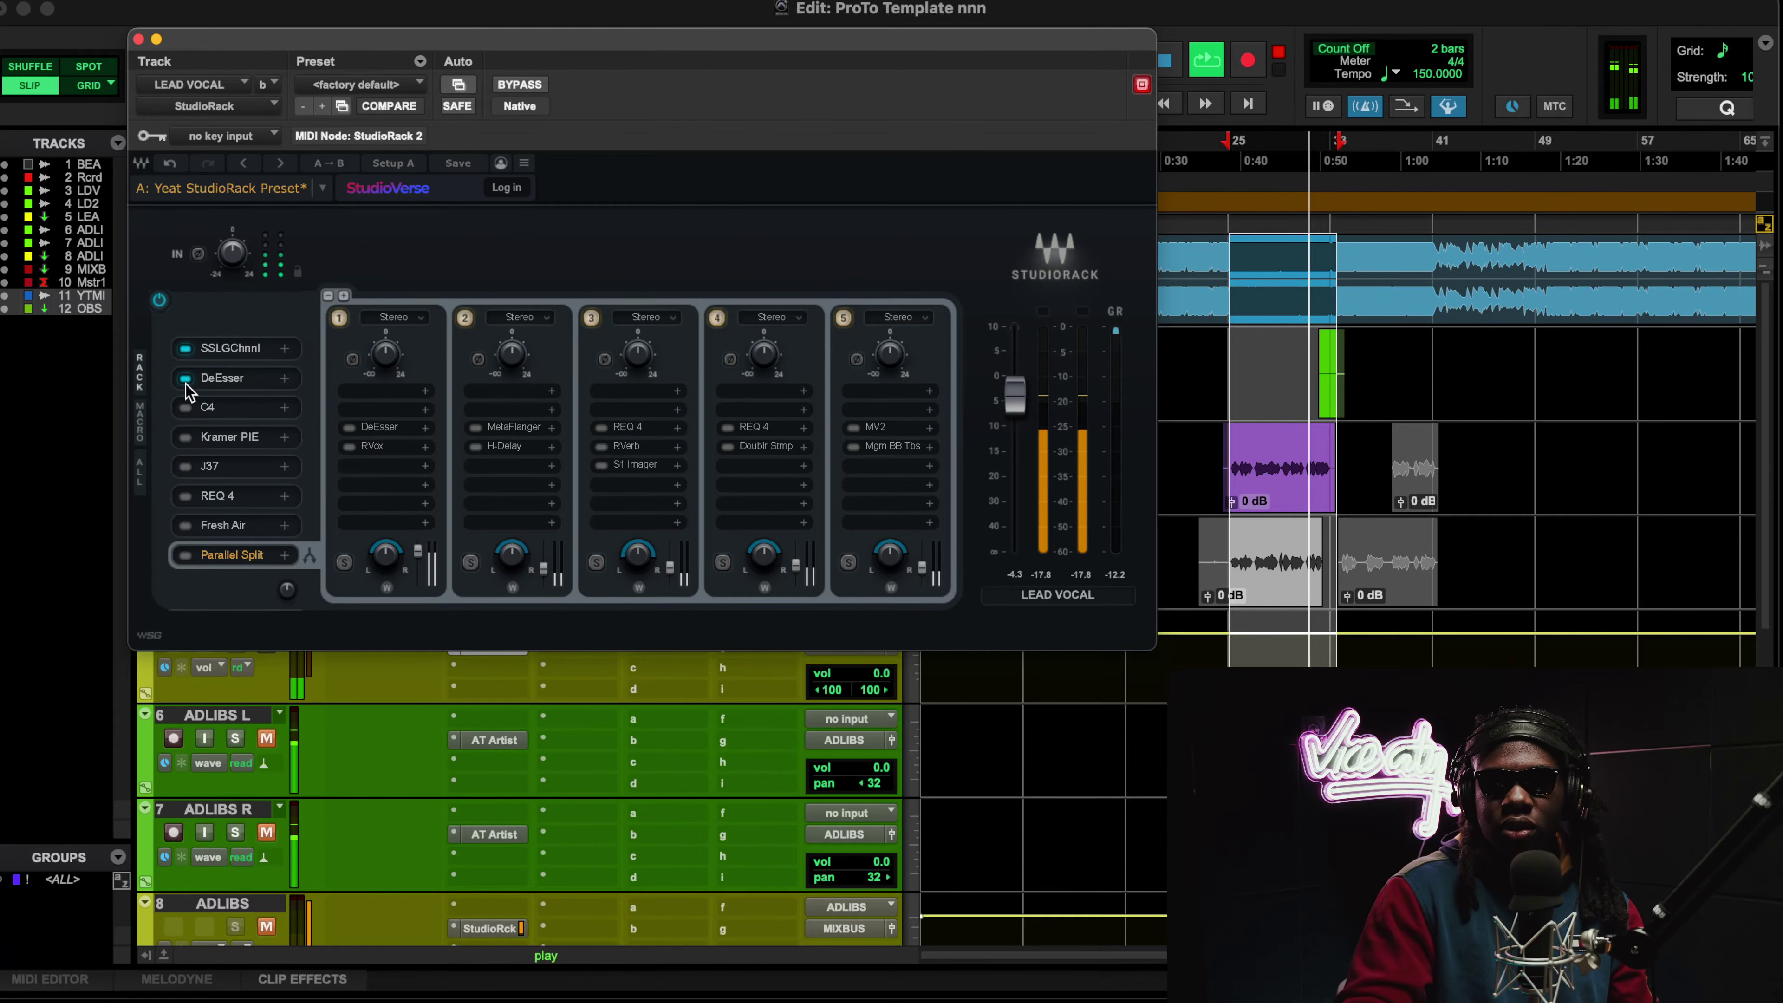
# Step: Audition the C4 module on and off, leaving C4 and Kramer PIE enabled in the lead vocal rack
pyautogui.click(187, 408)
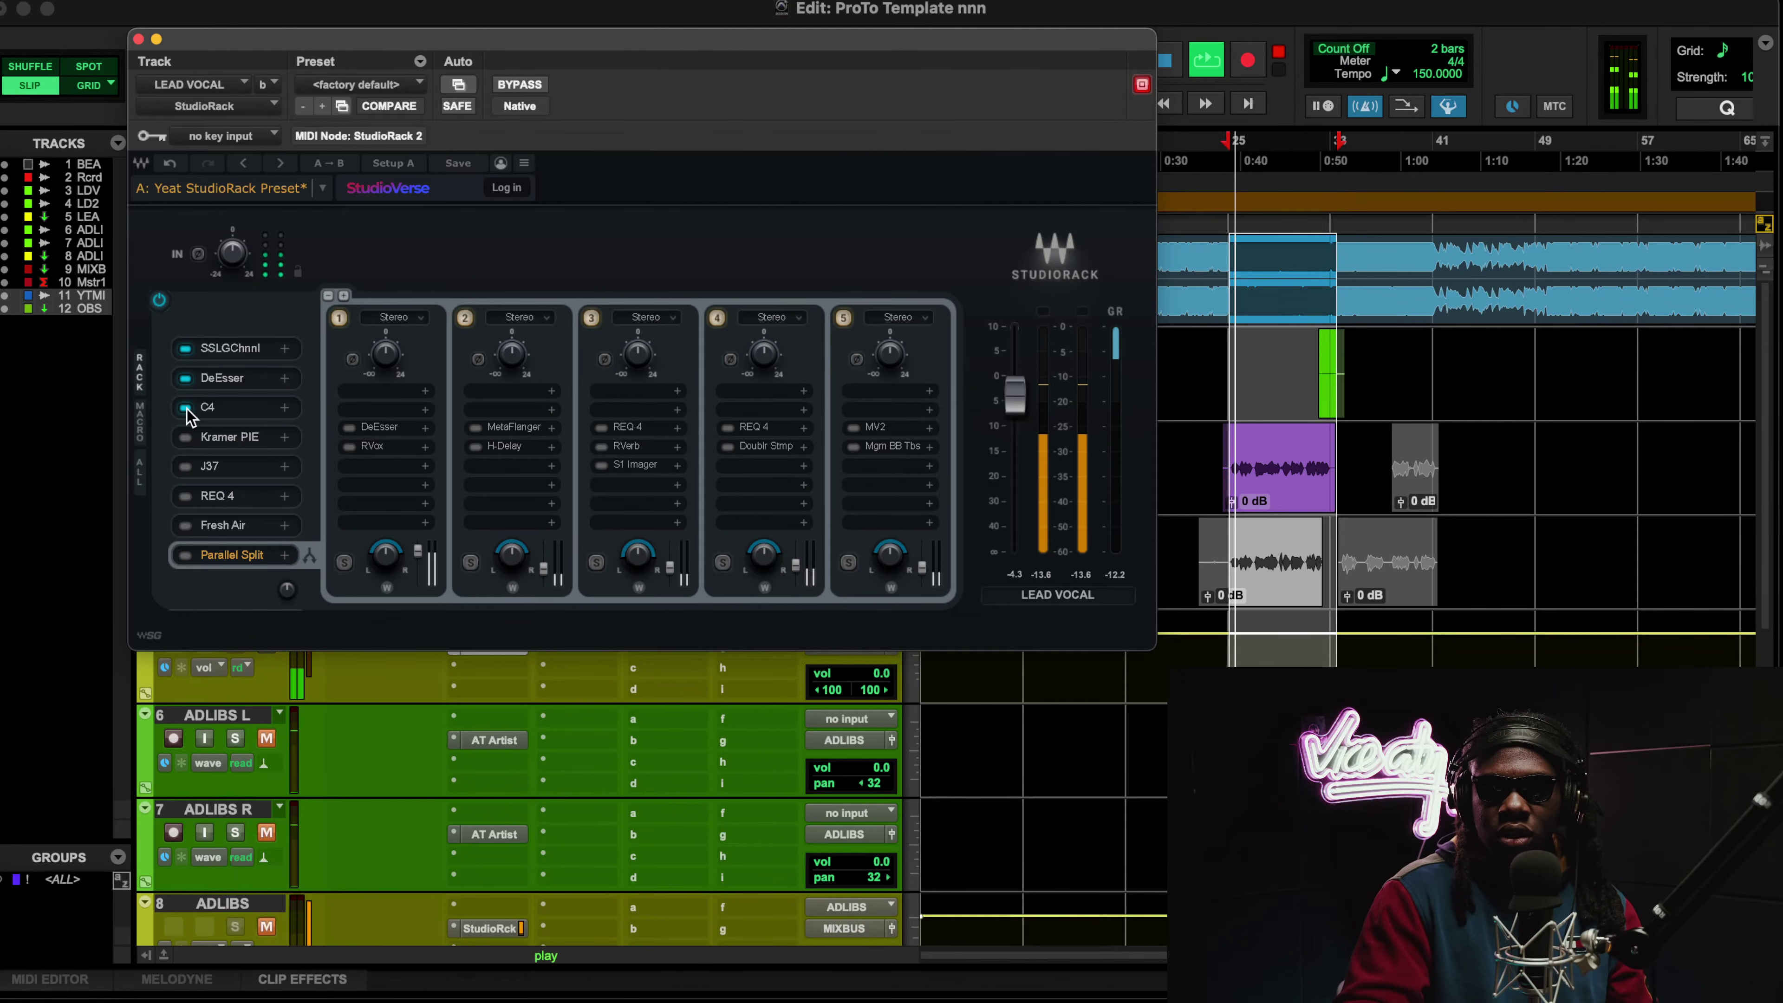
pyautogui.click(187, 408)
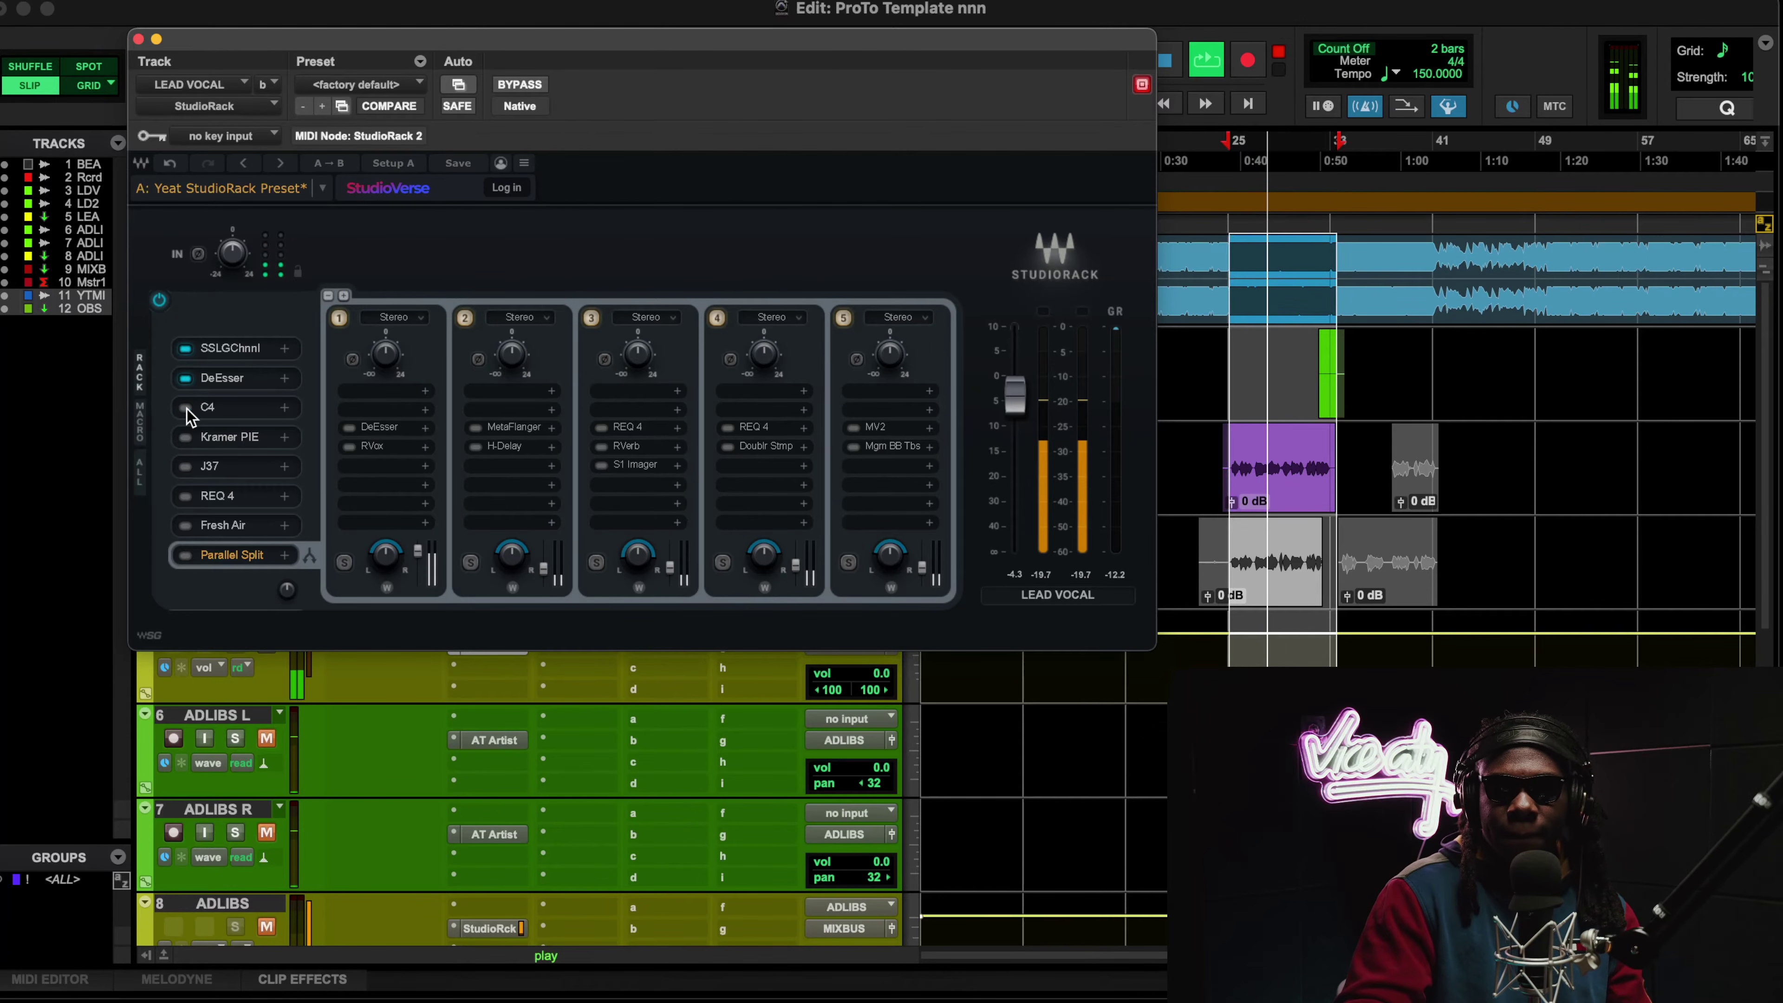
pyautogui.click(187, 409)
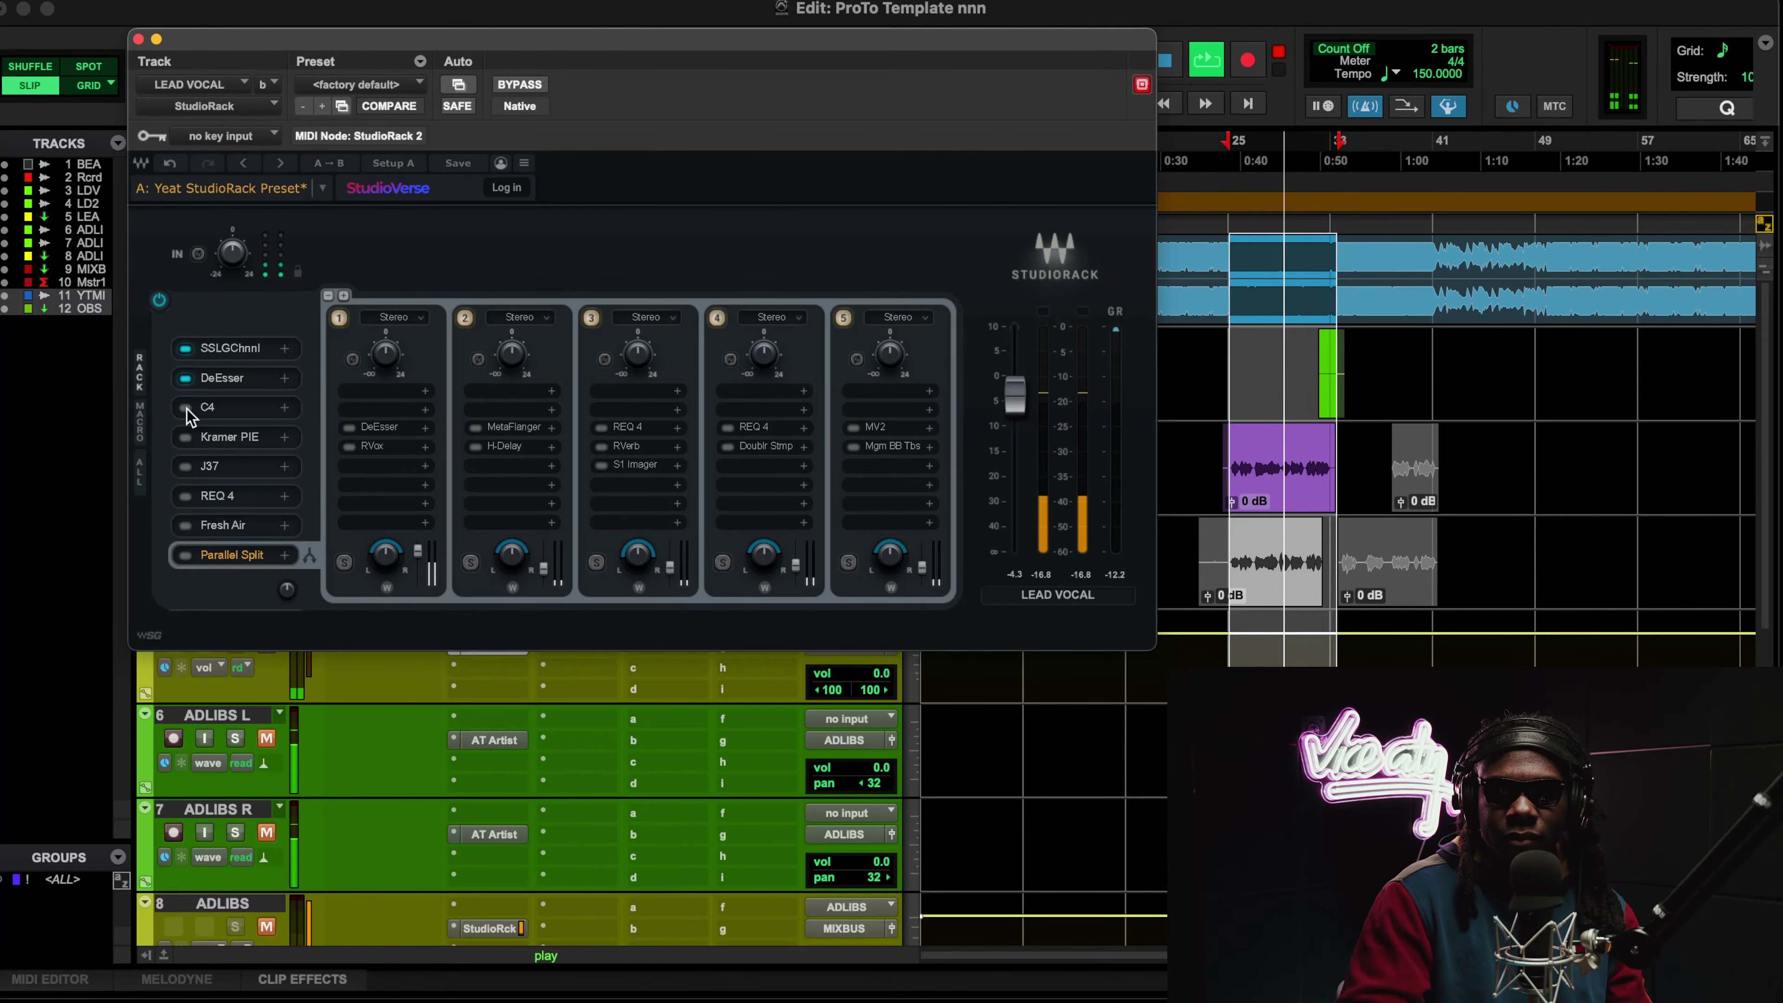
pyautogui.click(185, 436)
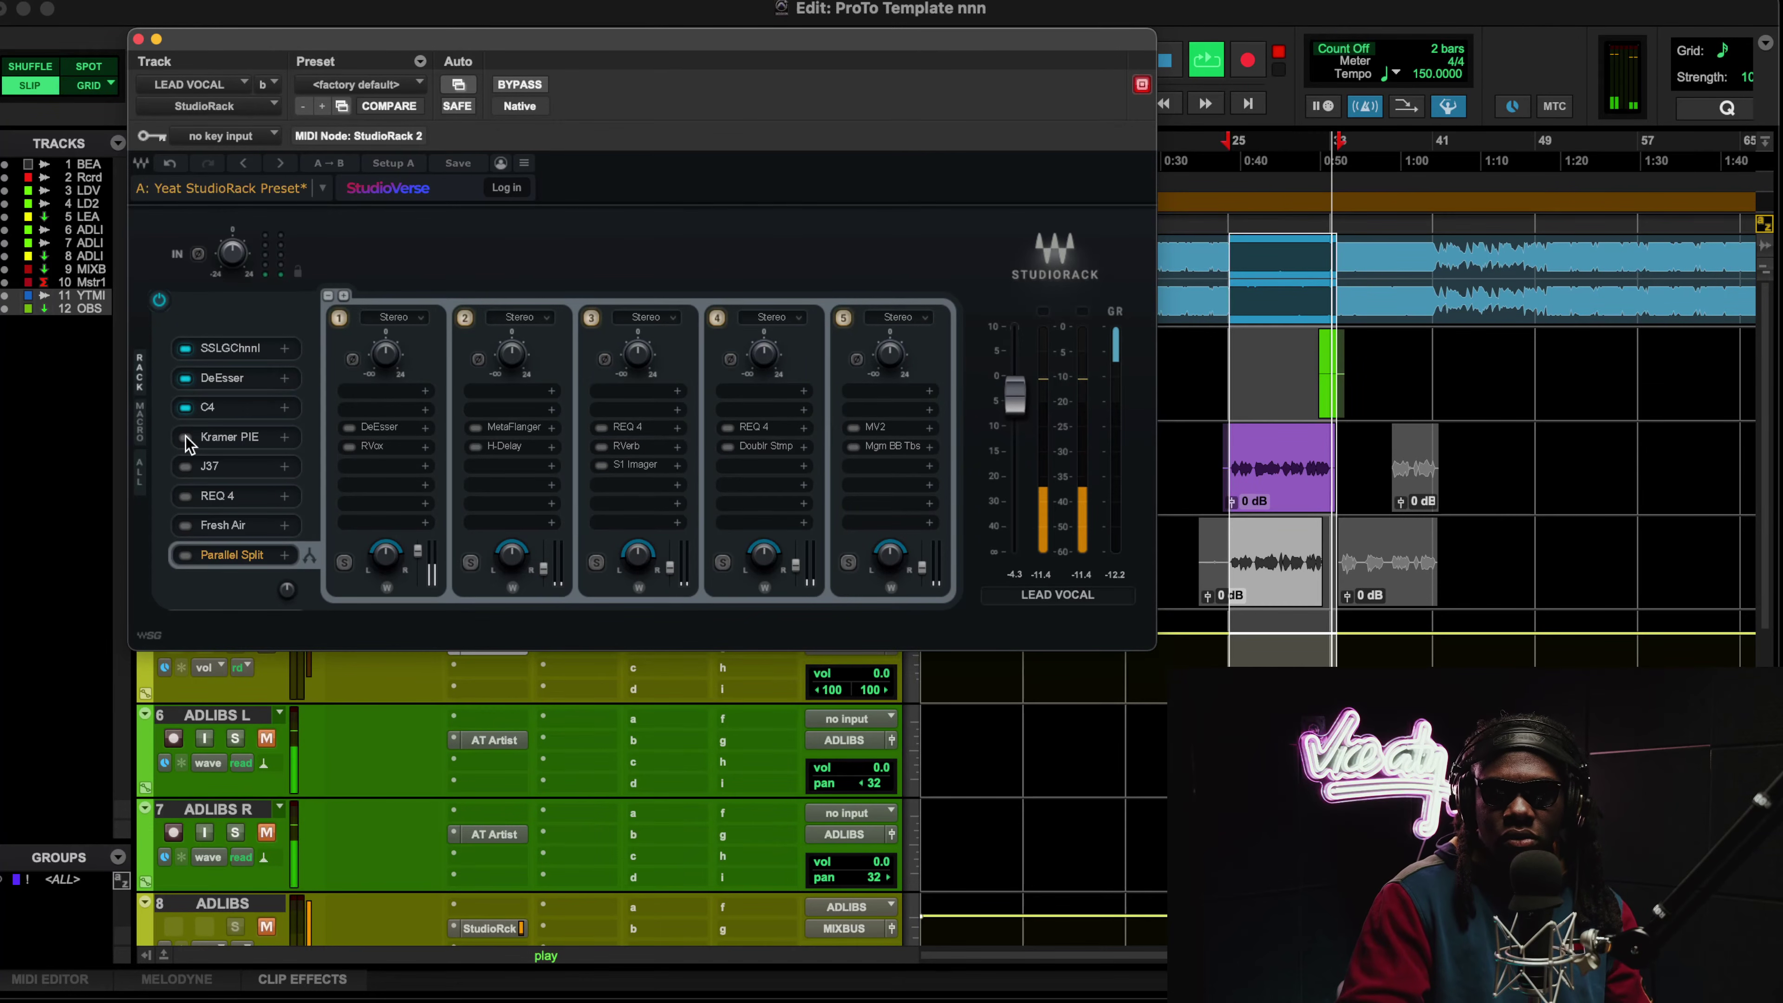
# Step: Compare the vocal with J37 on and off, leaving J37 and REQ 4 enabled
pyautogui.click(184, 466)
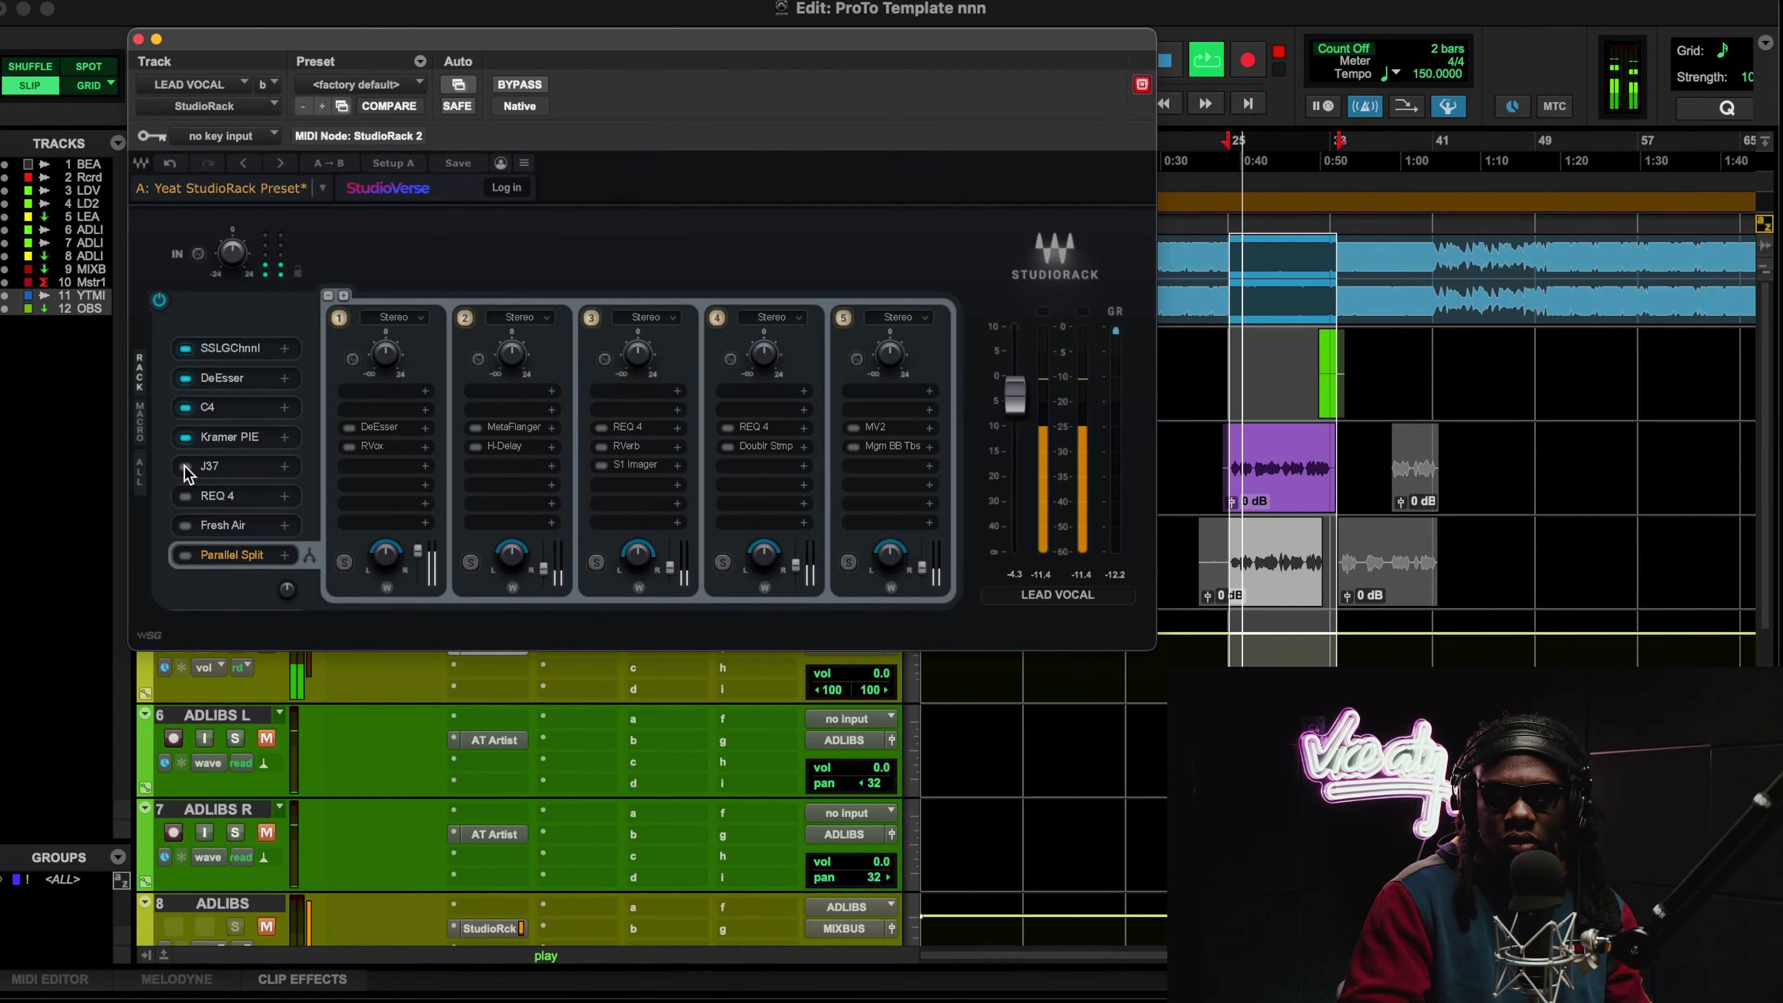
pyautogui.click(184, 466)
pyautogui.click(184, 466)
pyautogui.click(184, 495)
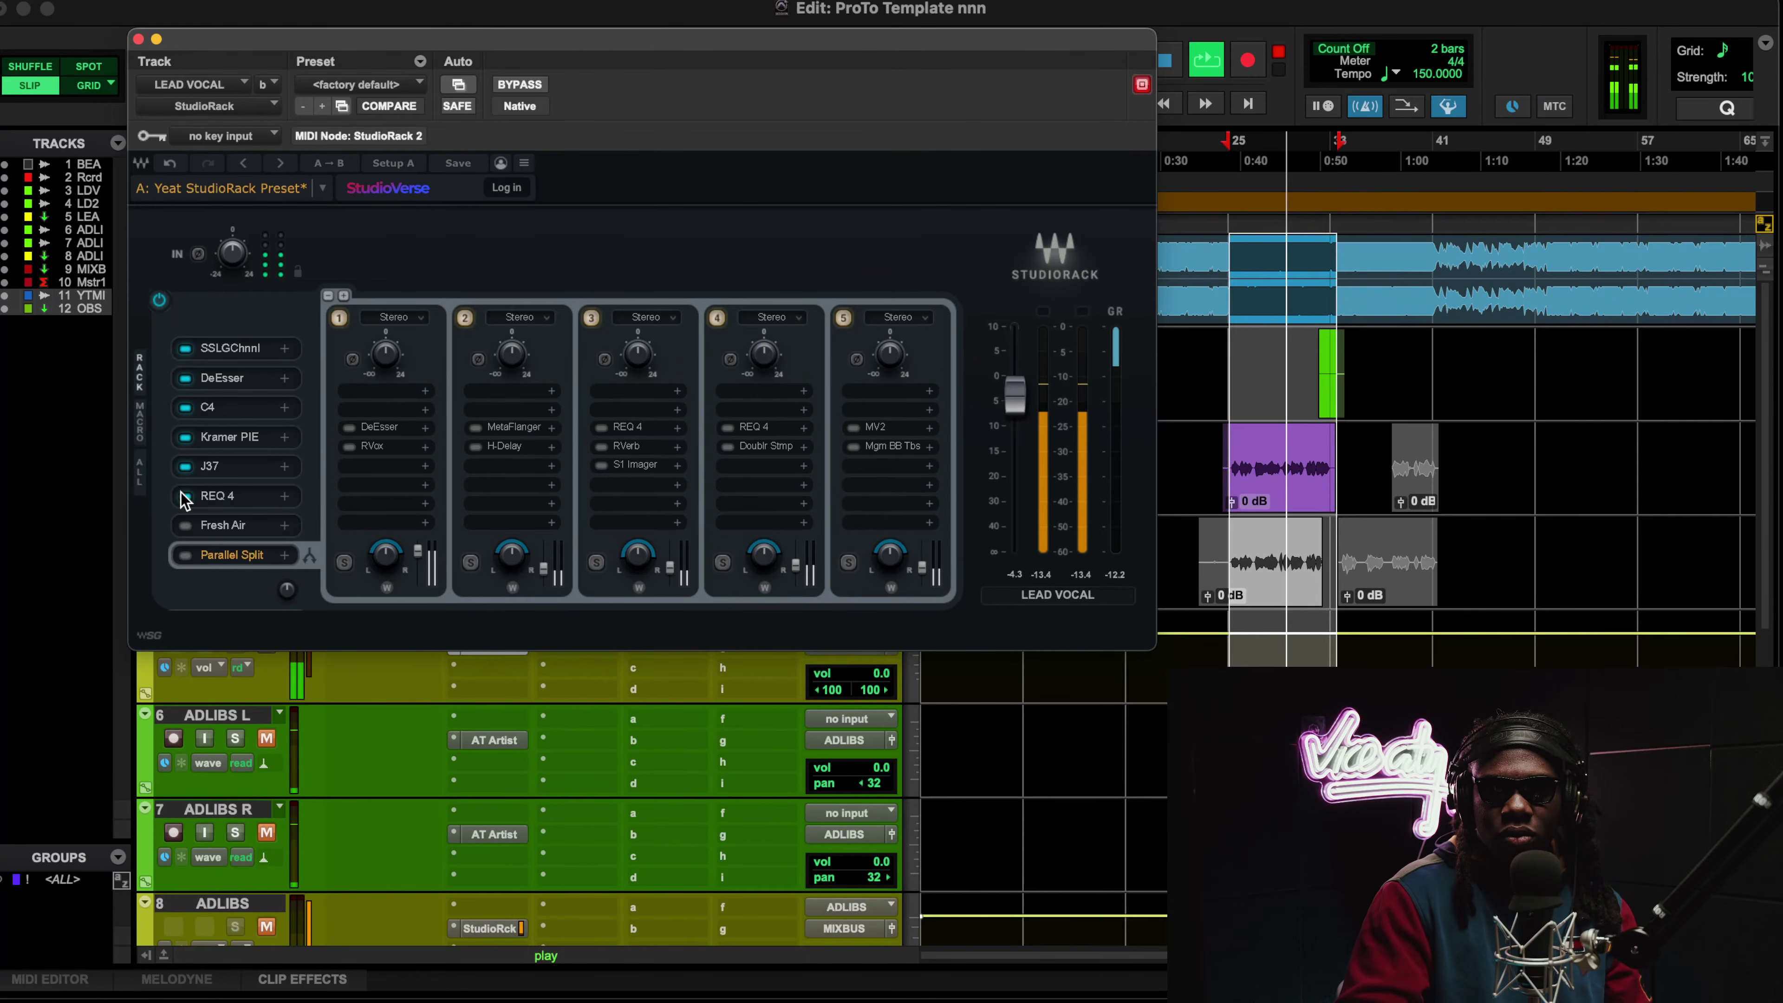
# Step: Audition Fresh Air on and off, leave it and Parallel Split enabled, and stop playback
pyautogui.click(187, 527)
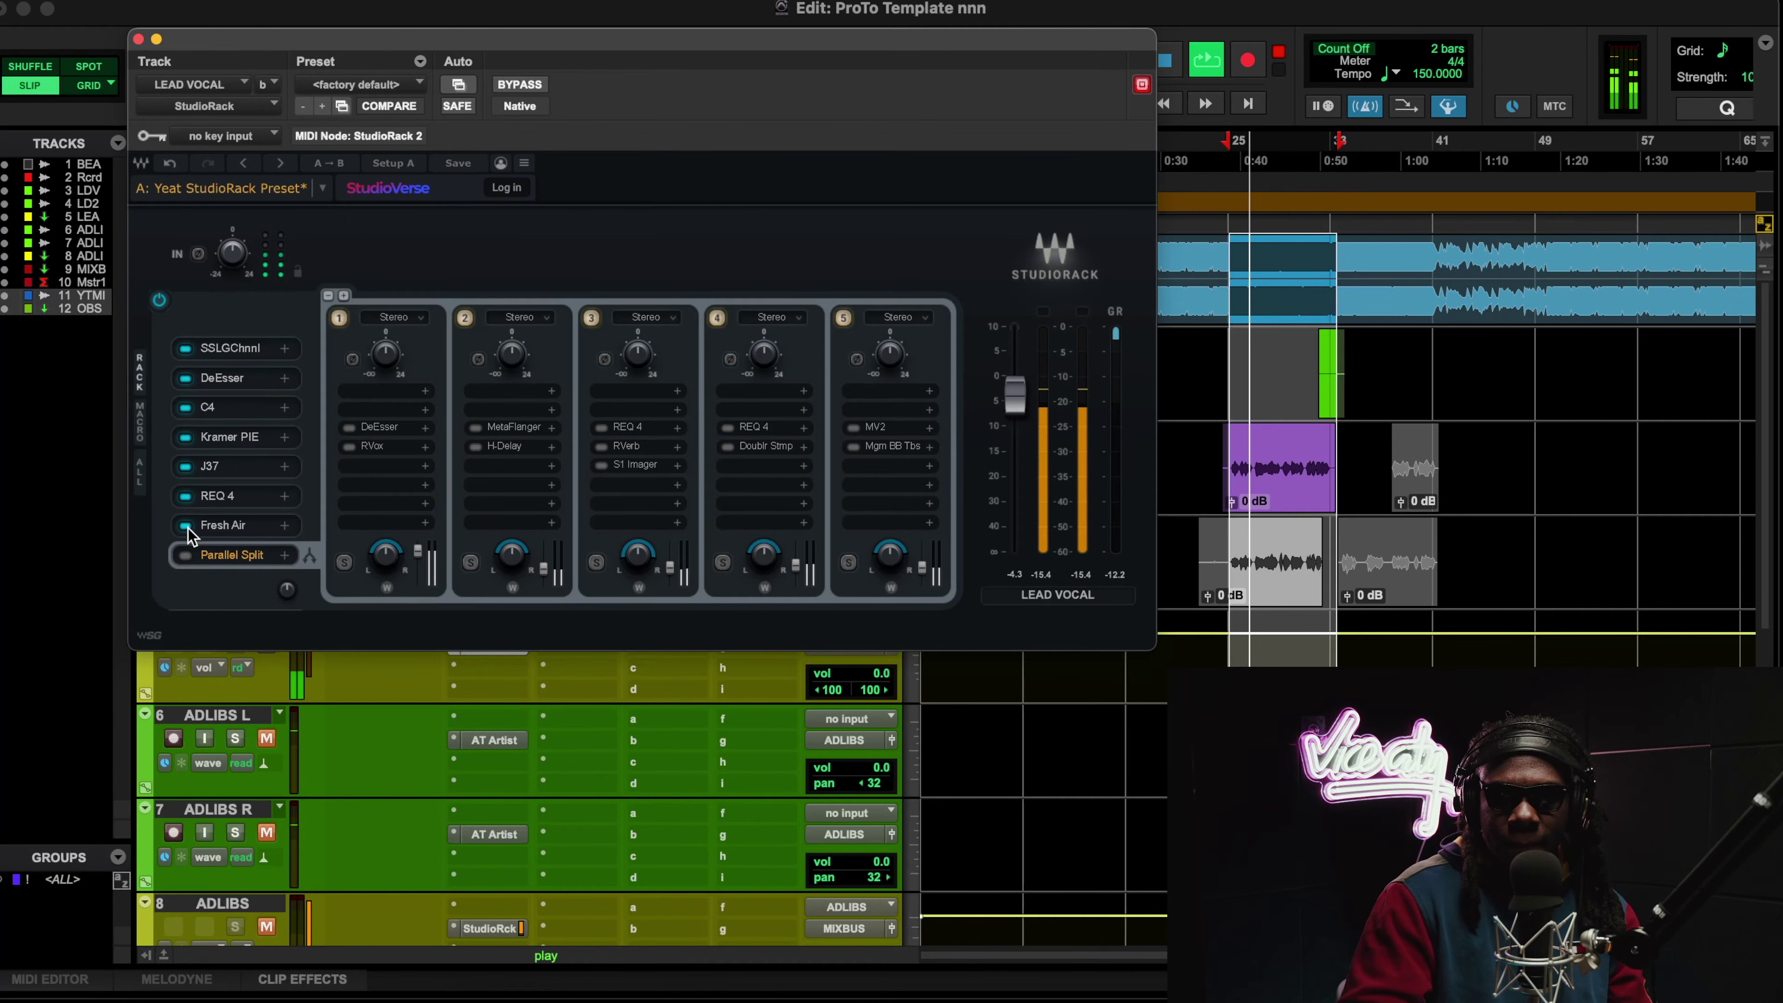
pyautogui.click(186, 528)
pyautogui.click(185, 528)
pyautogui.click(185, 556)
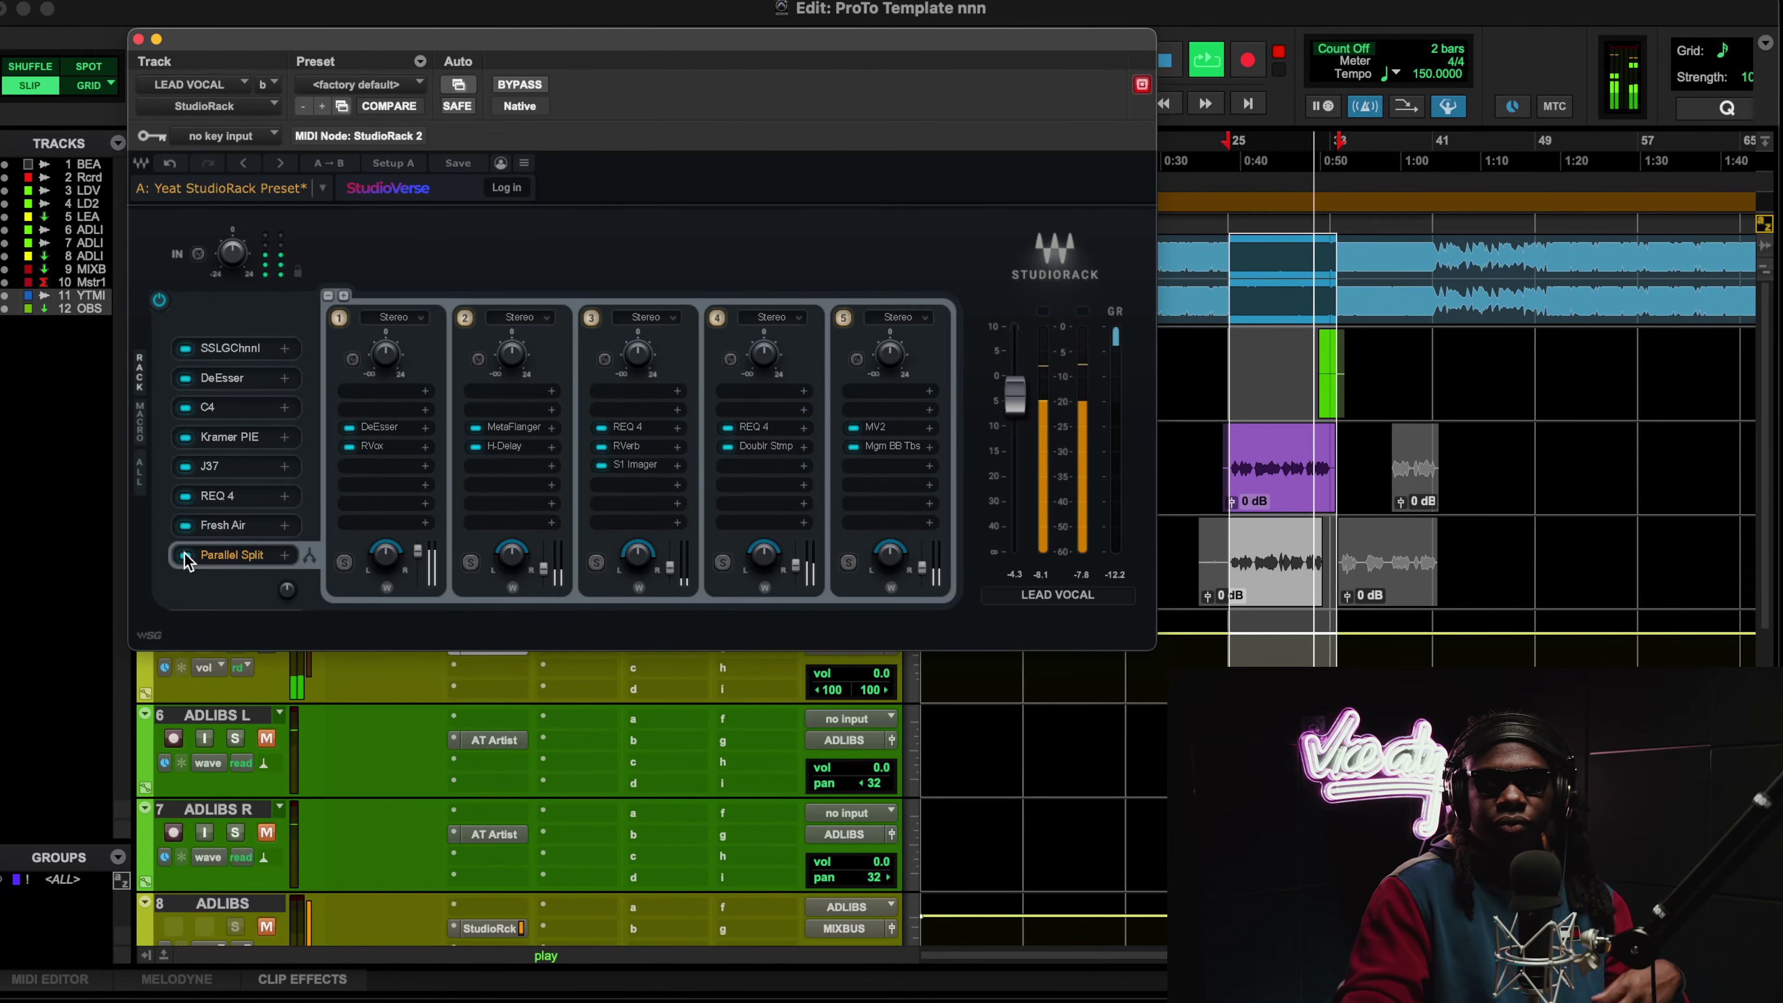
pyautogui.press('space')
# Step: Open the rack's SSLGChannel and examine its compressor threshold, high-pass filter, and LMF and LF gains, and resume playback
pyautogui.click(231, 337)
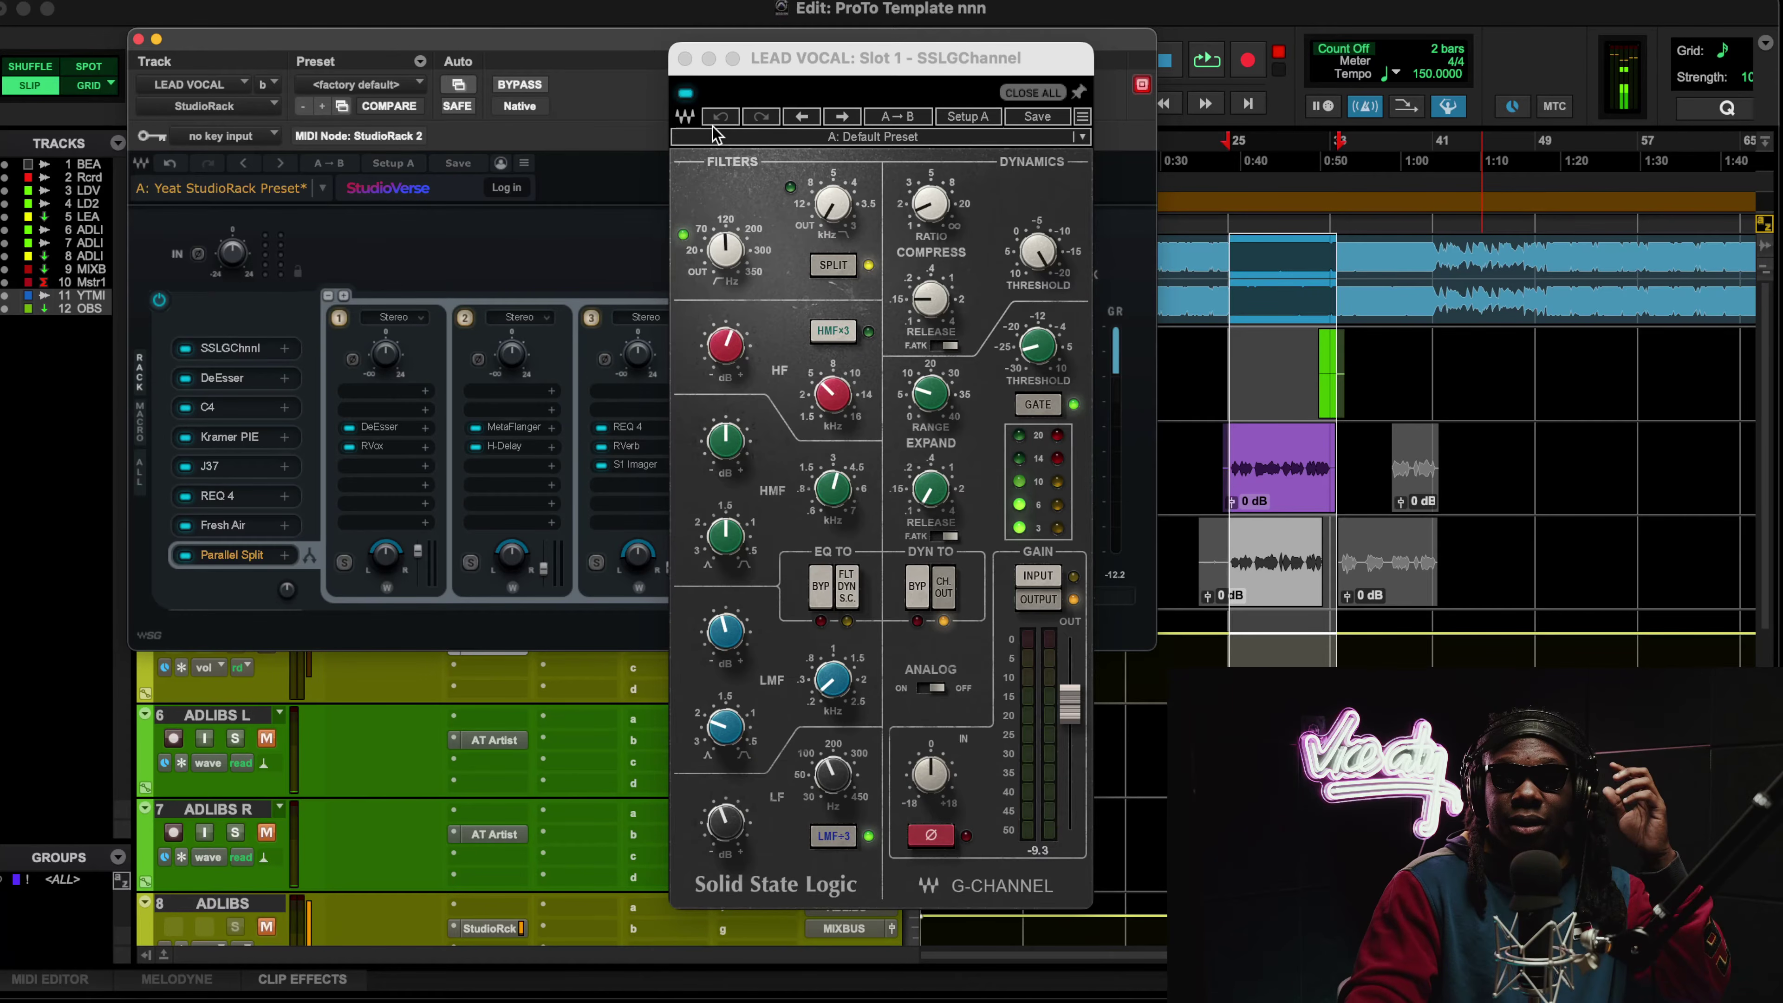
pyautogui.moveTo(847, 64); pyautogui.dragTo(378, 68)
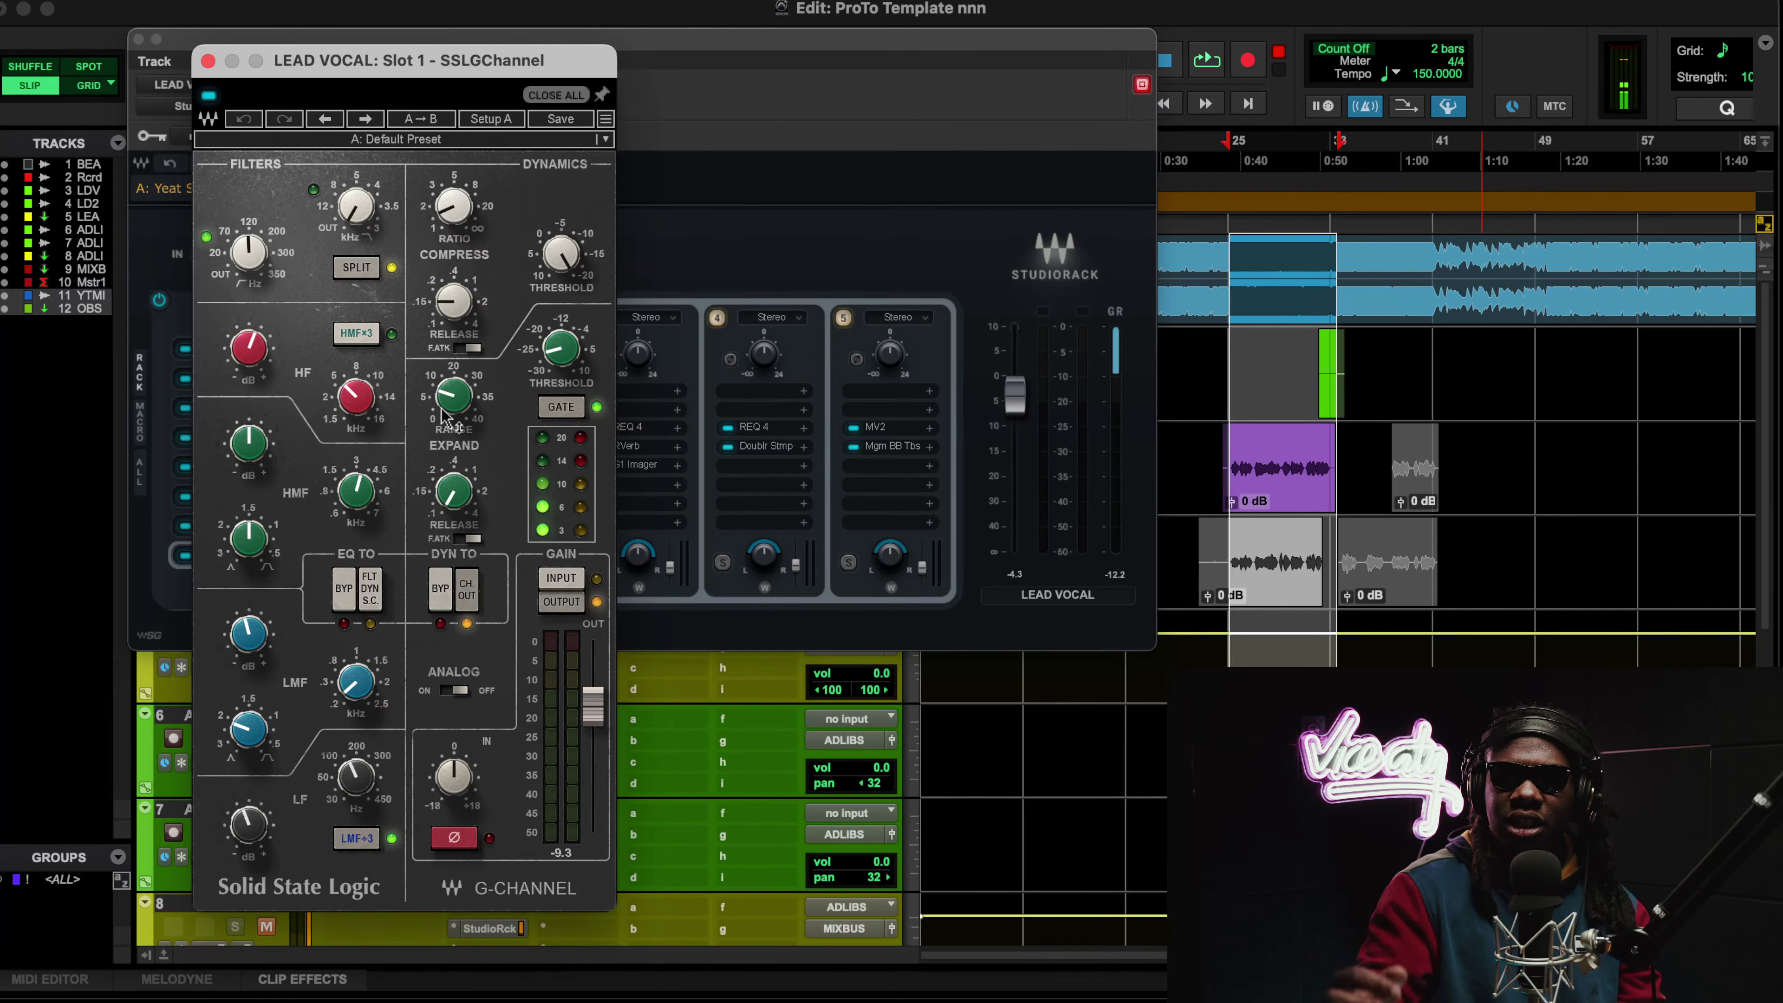
pyautogui.click(563, 264)
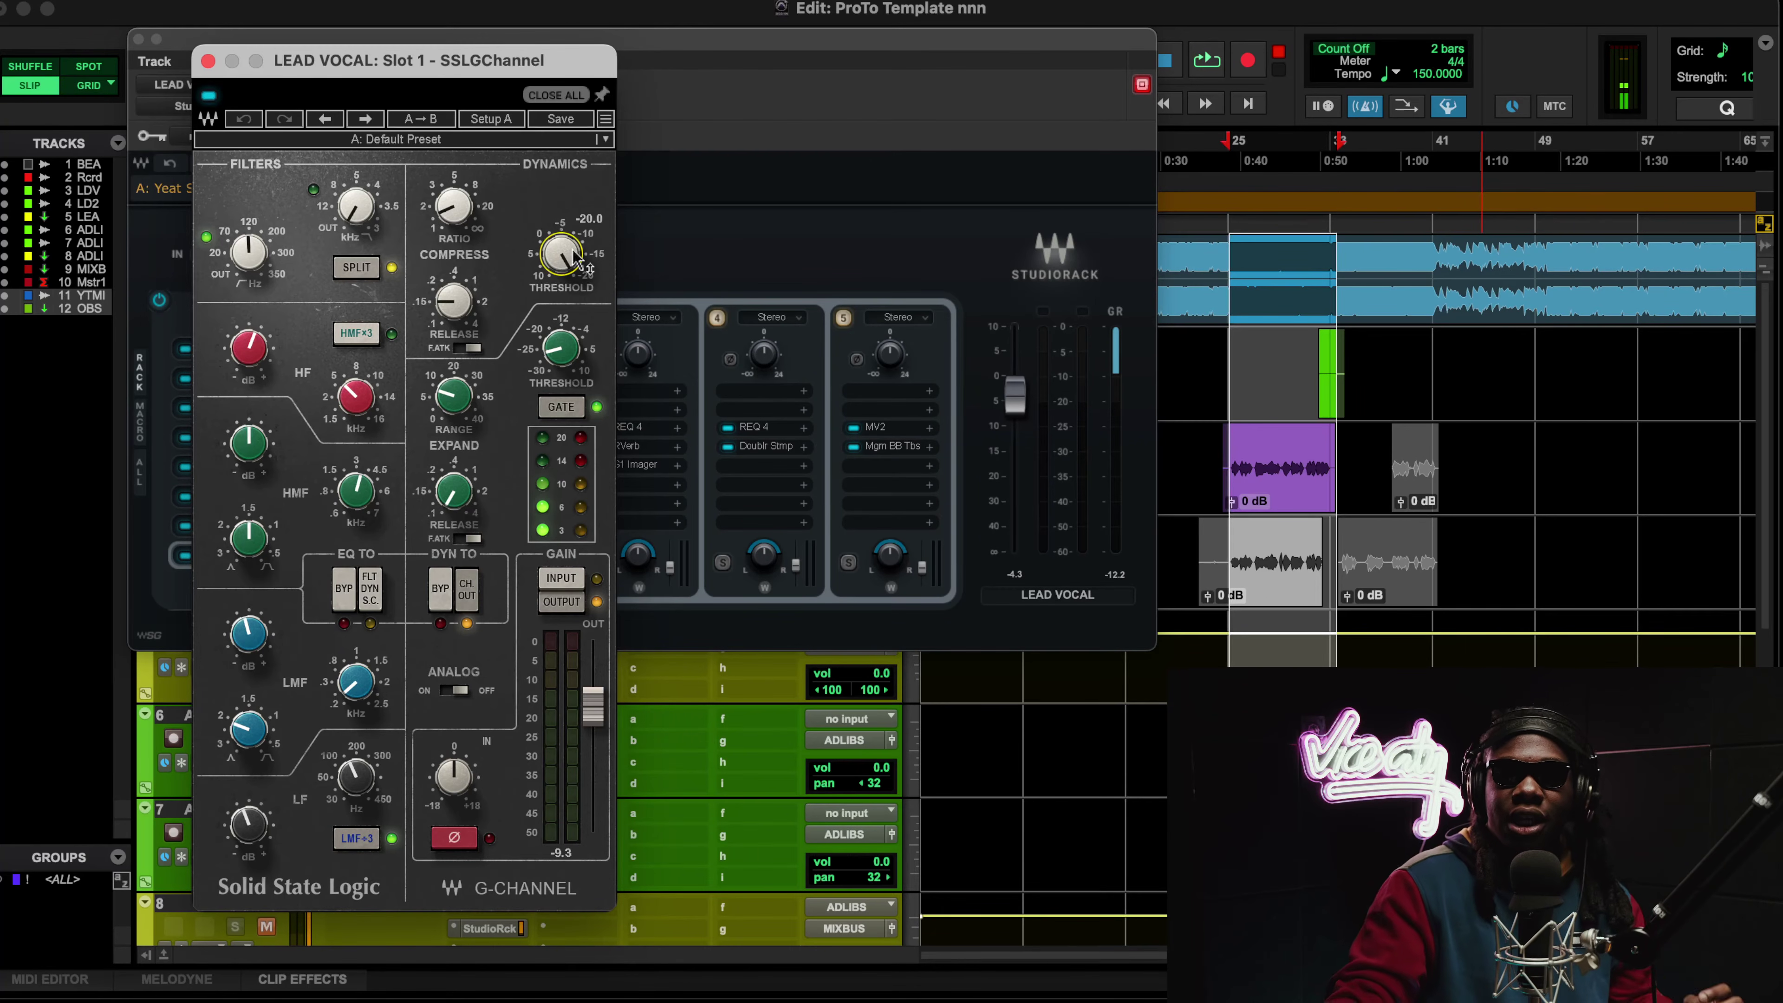
pyautogui.moveTo(256, 274)
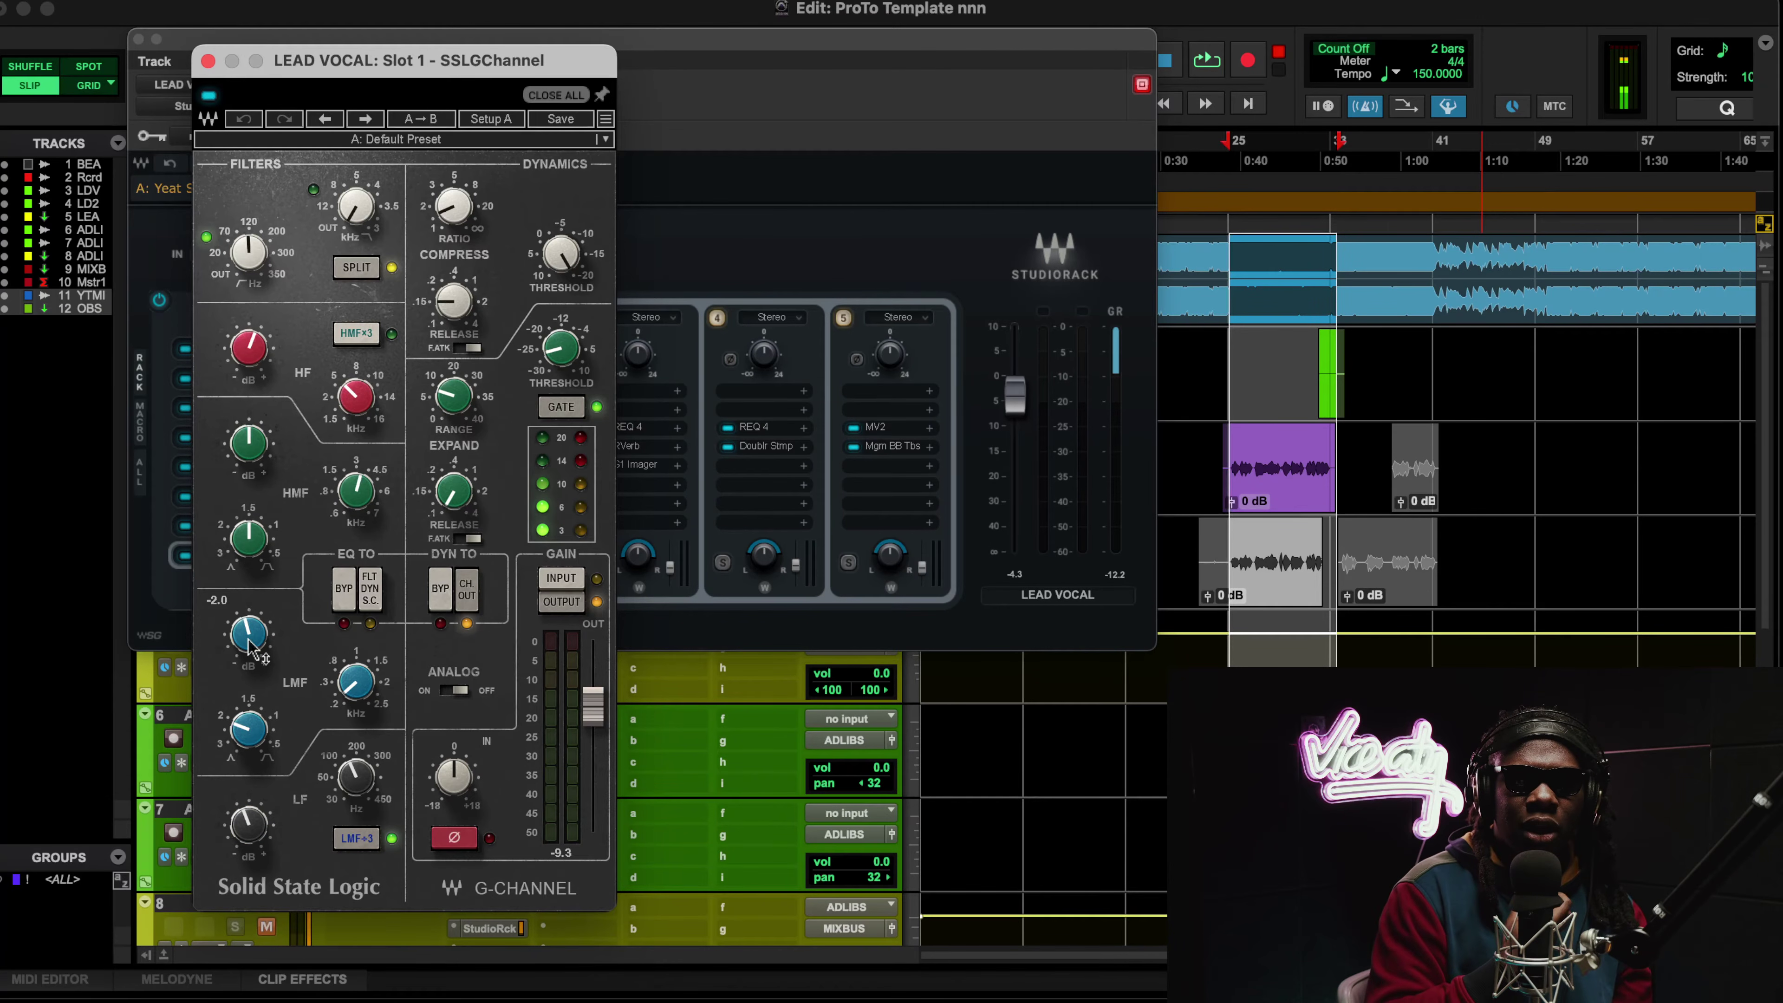
pyautogui.moveTo(259, 823)
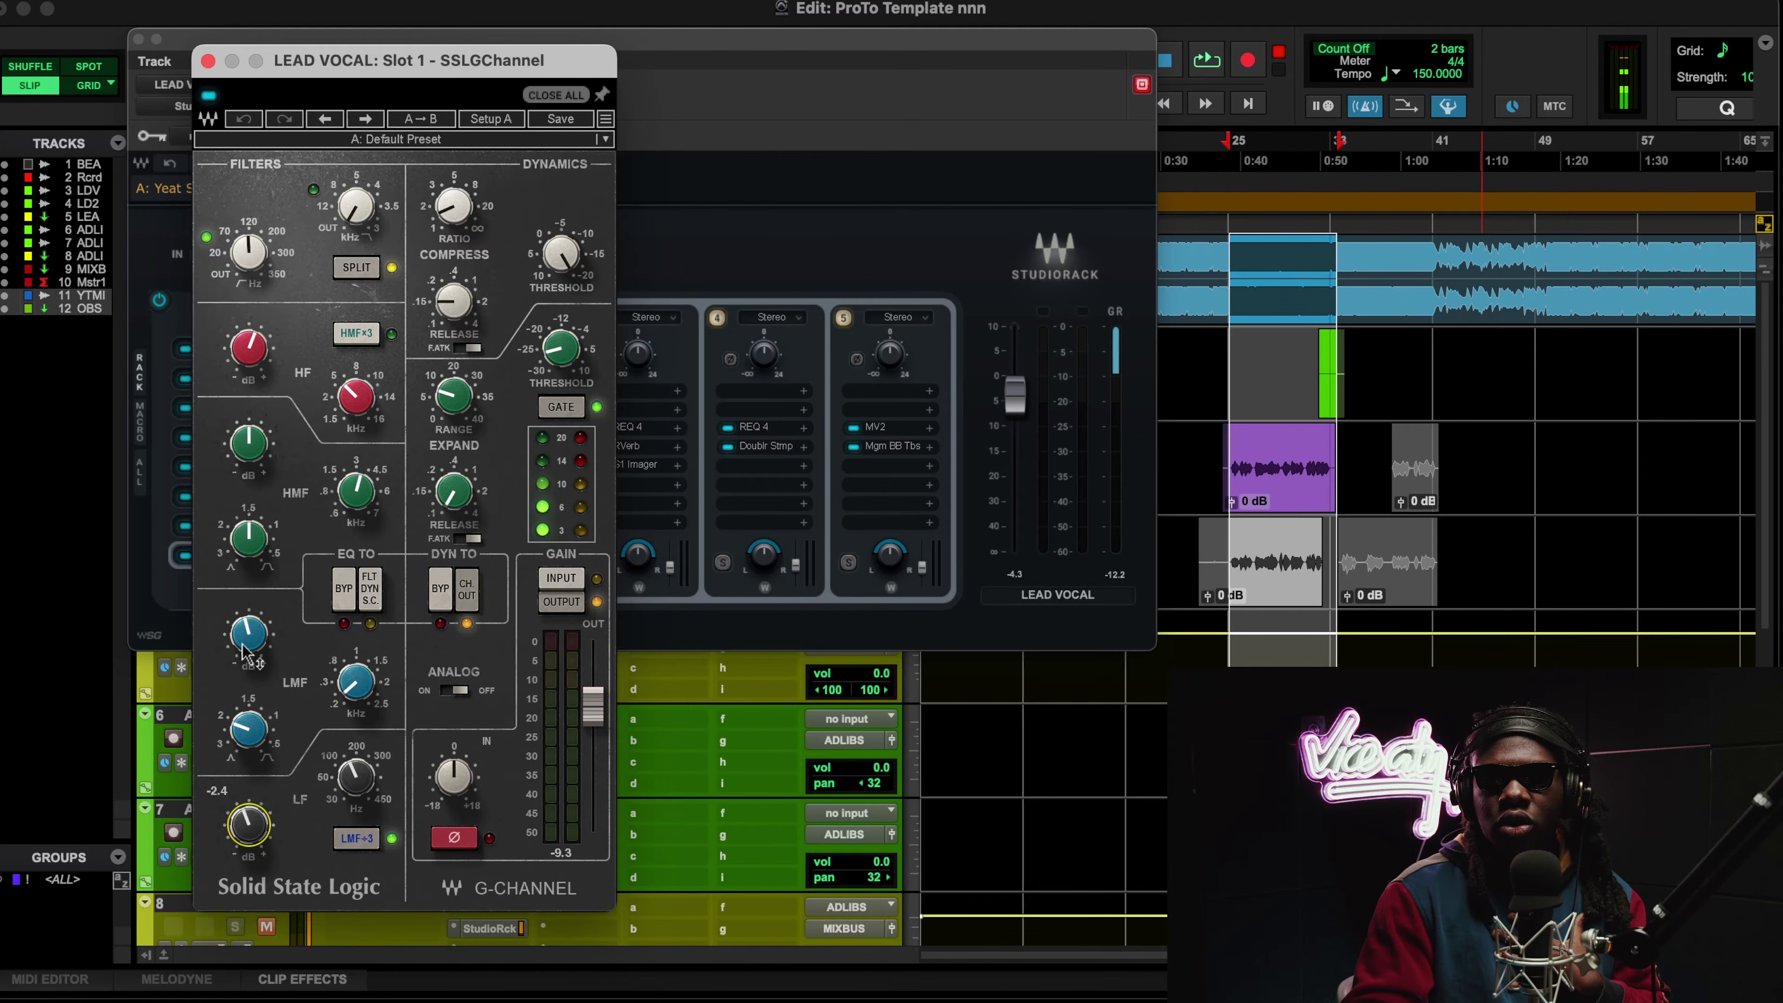
pyautogui.press('space')
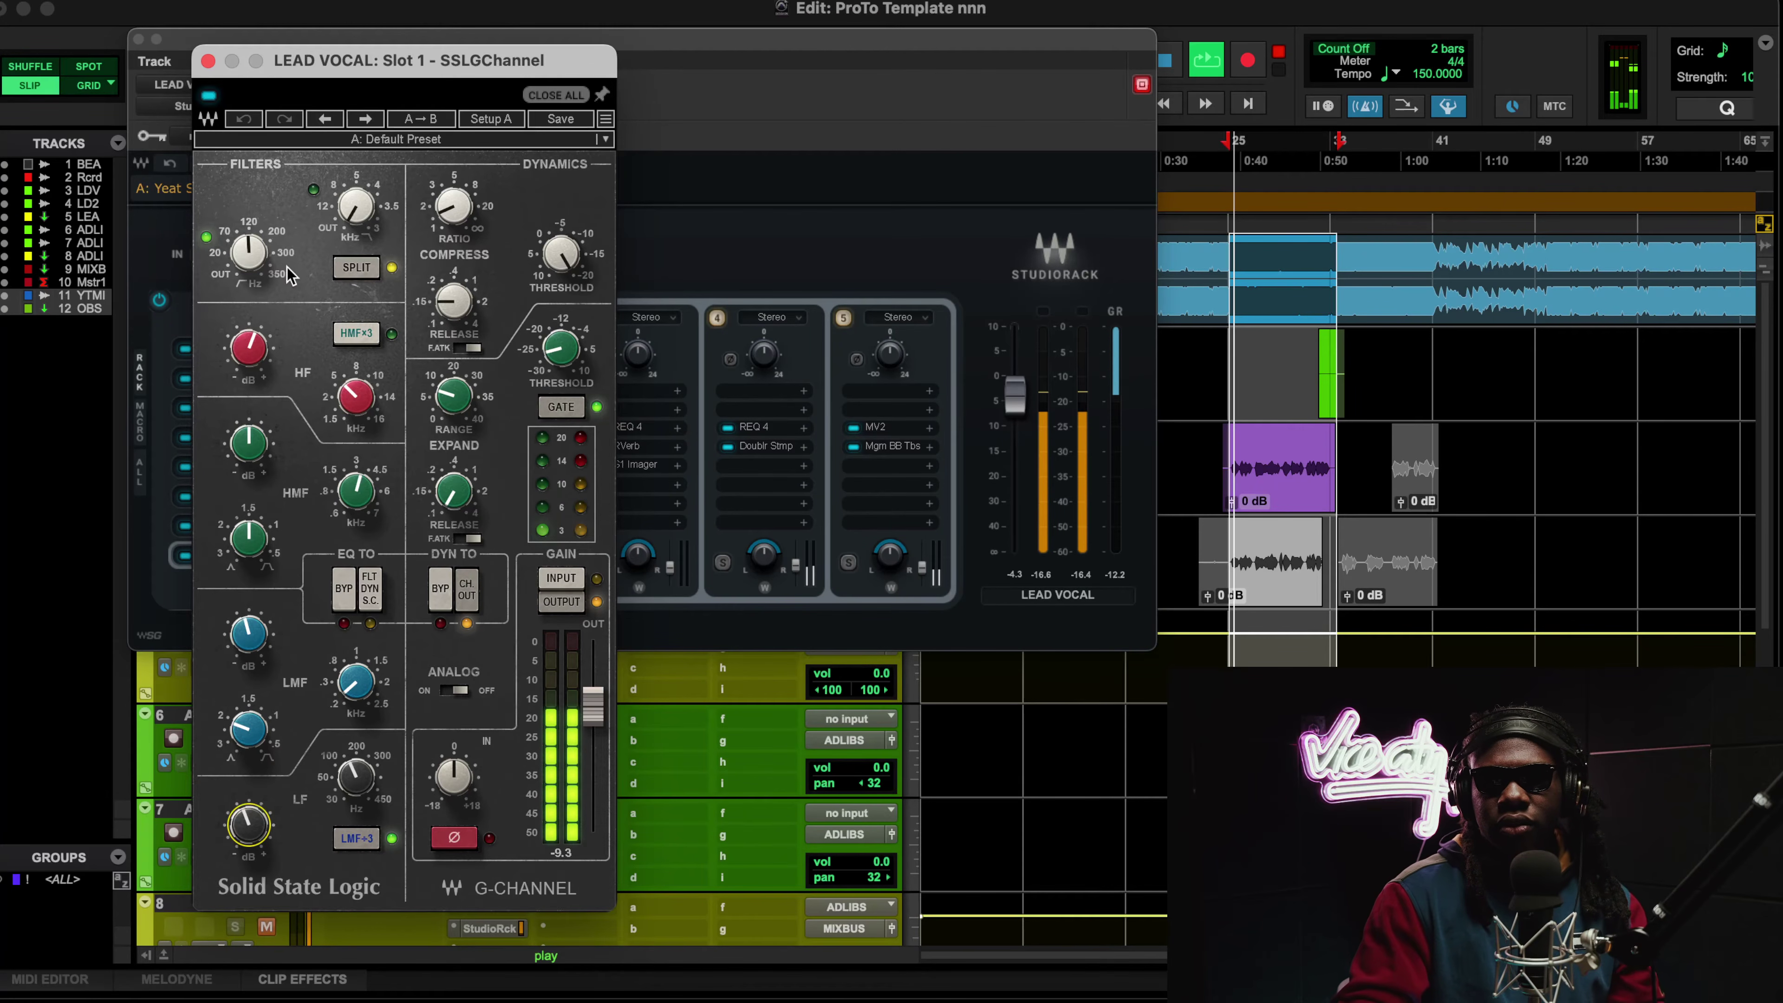
# Step: Compare the vocal with SSLGChannel on and off, leave it enabled, and examine its gate threshold and expander release
pyautogui.click(209, 96)
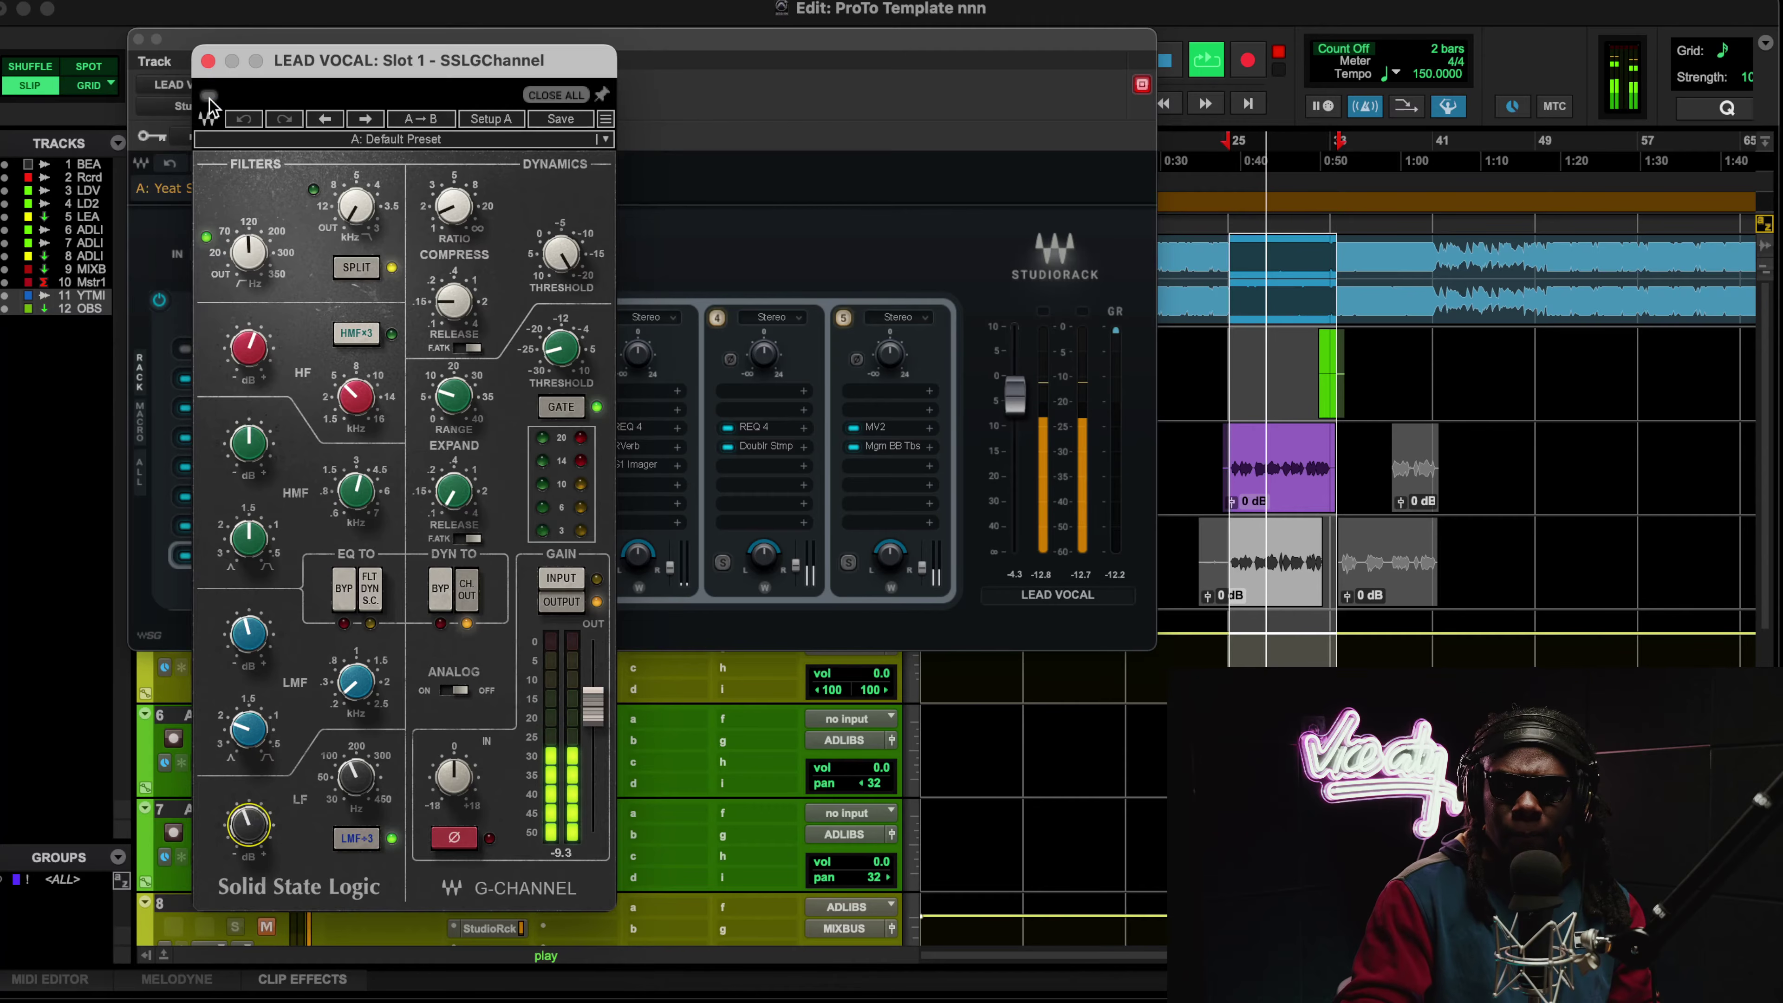
pyautogui.click(209, 96)
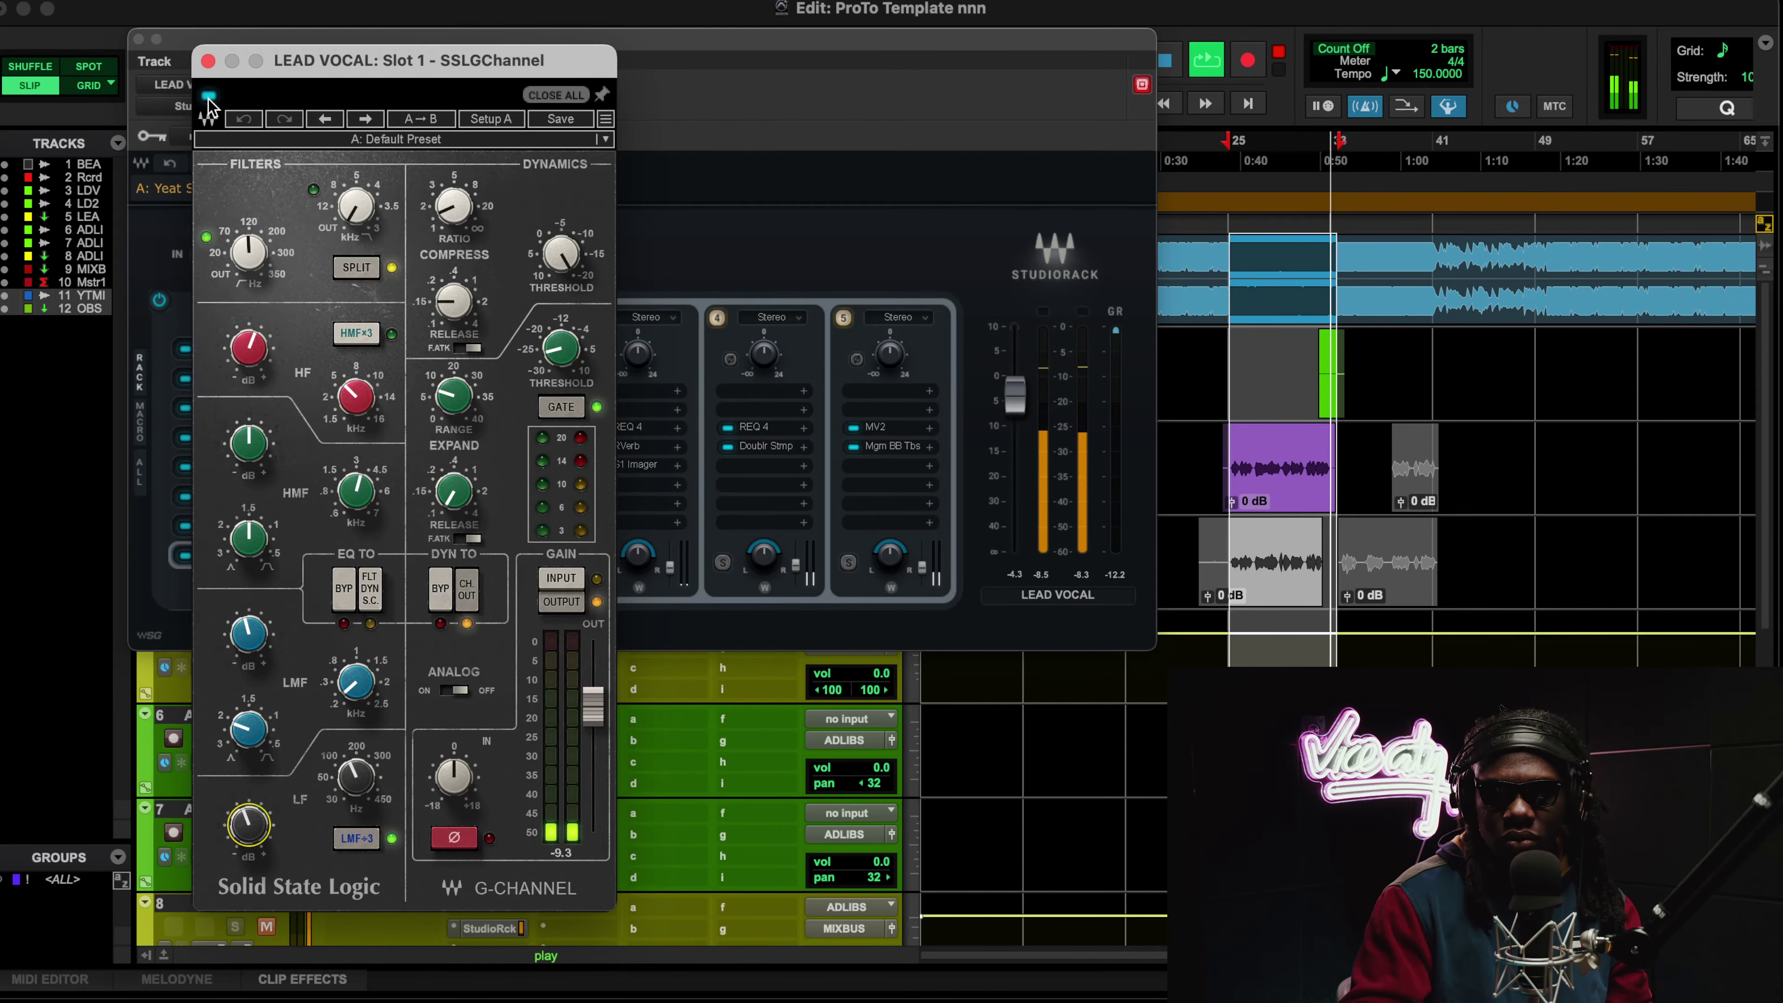
pyautogui.click(209, 96)
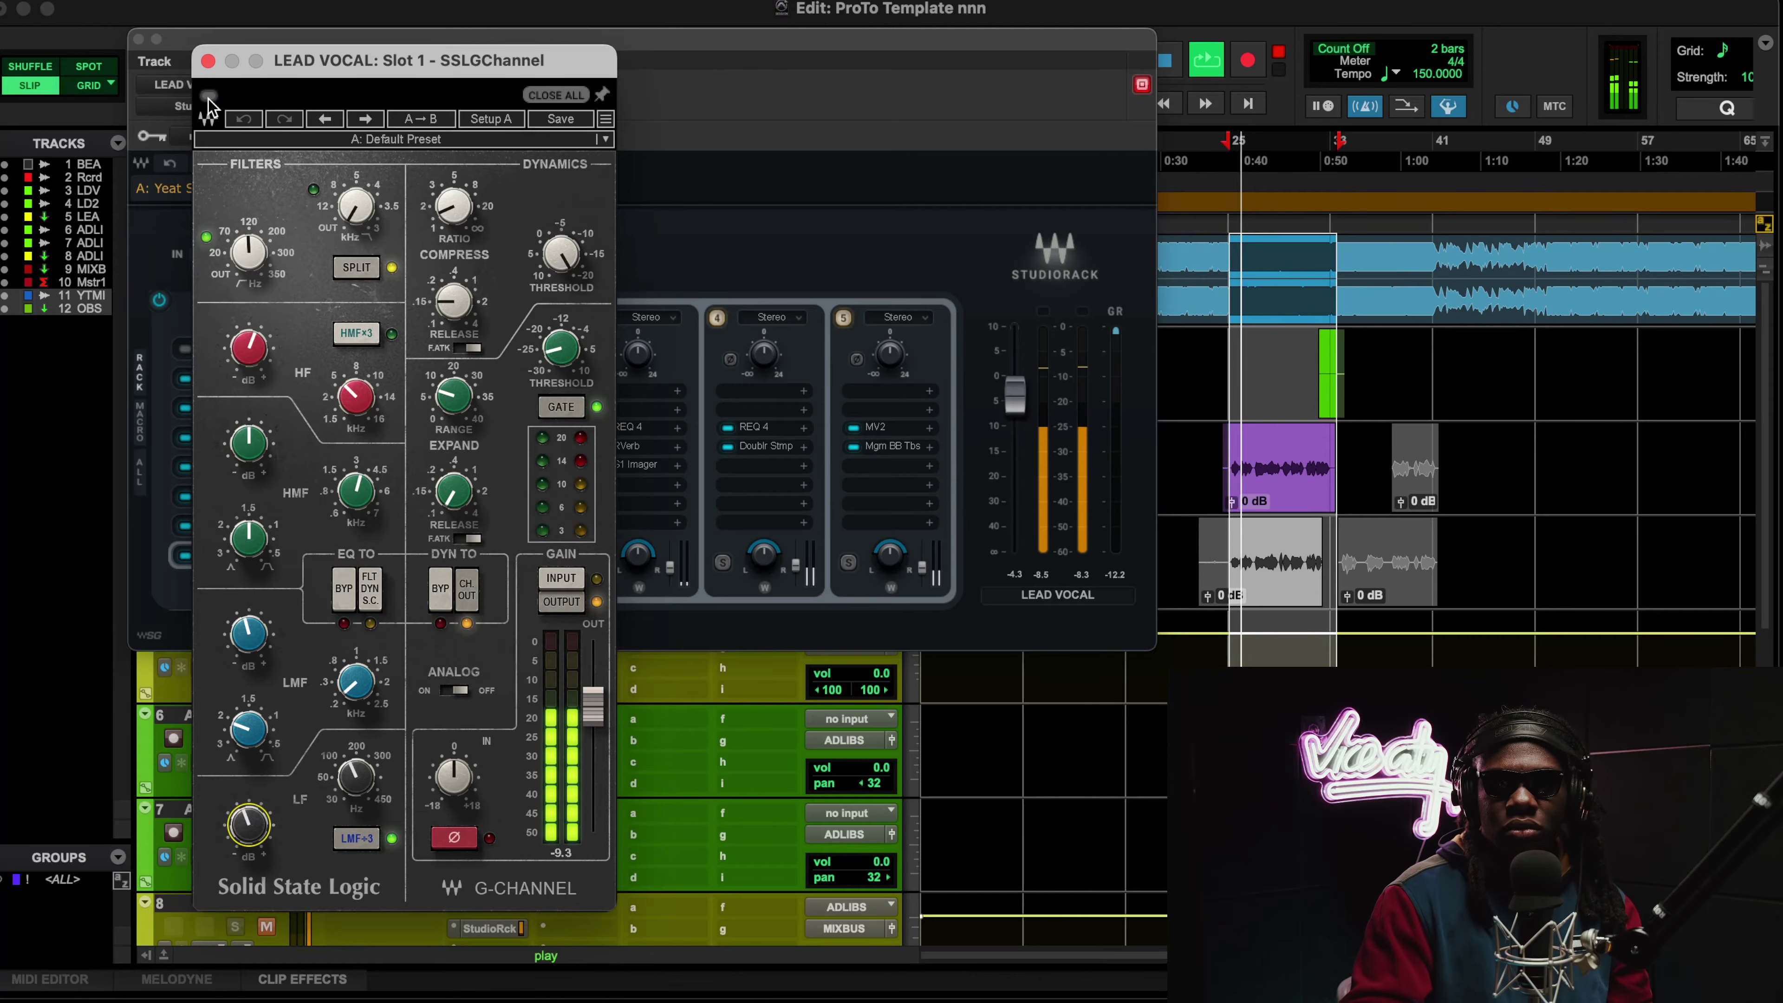
pyautogui.click(208, 96)
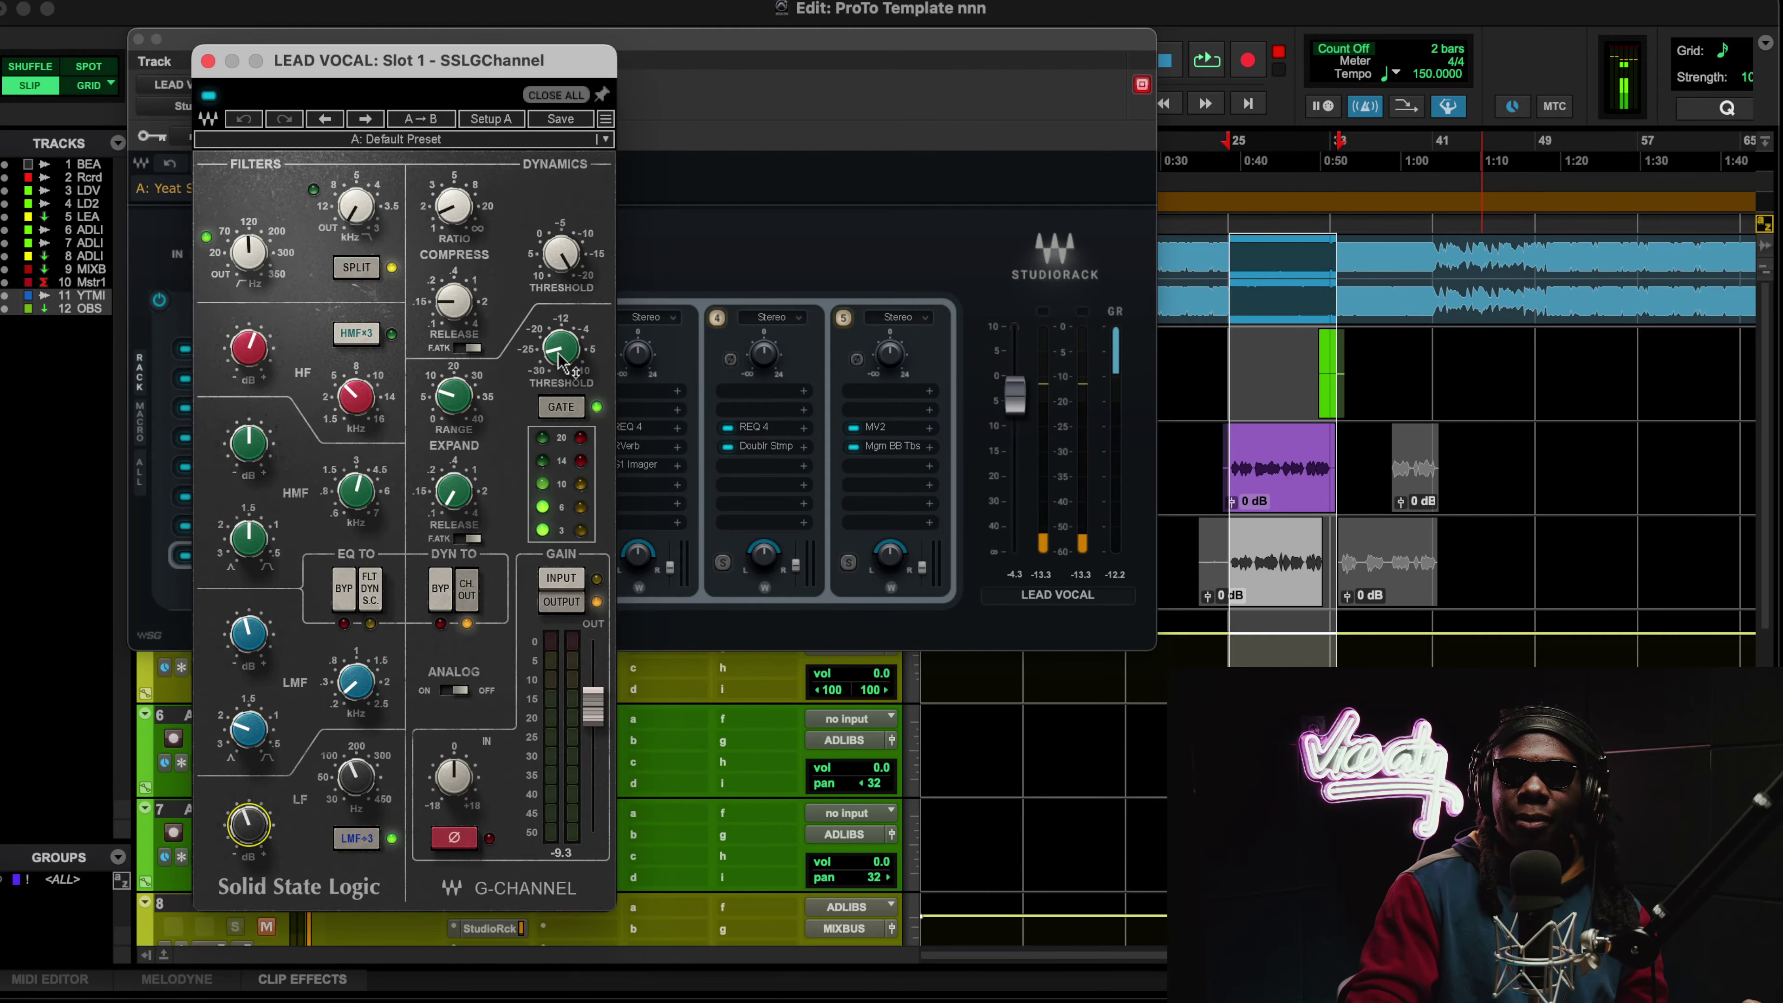
pyautogui.moveTo(557, 344)
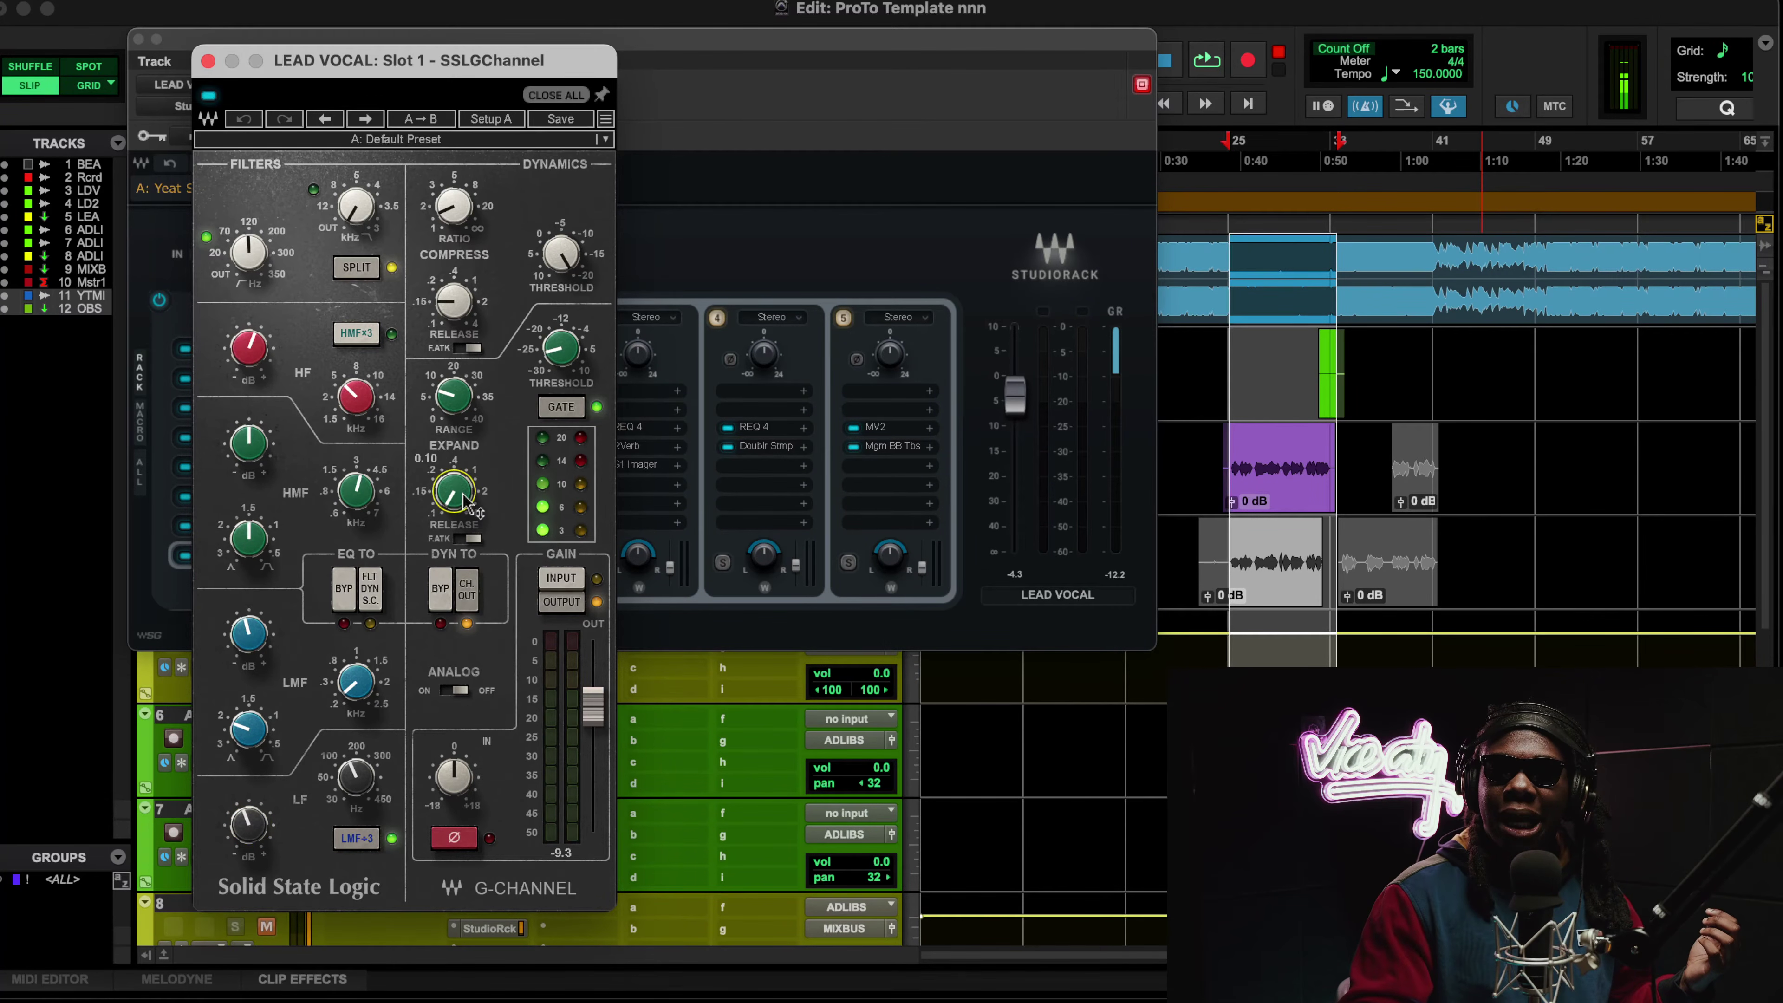
pyautogui.moveTo(463, 492)
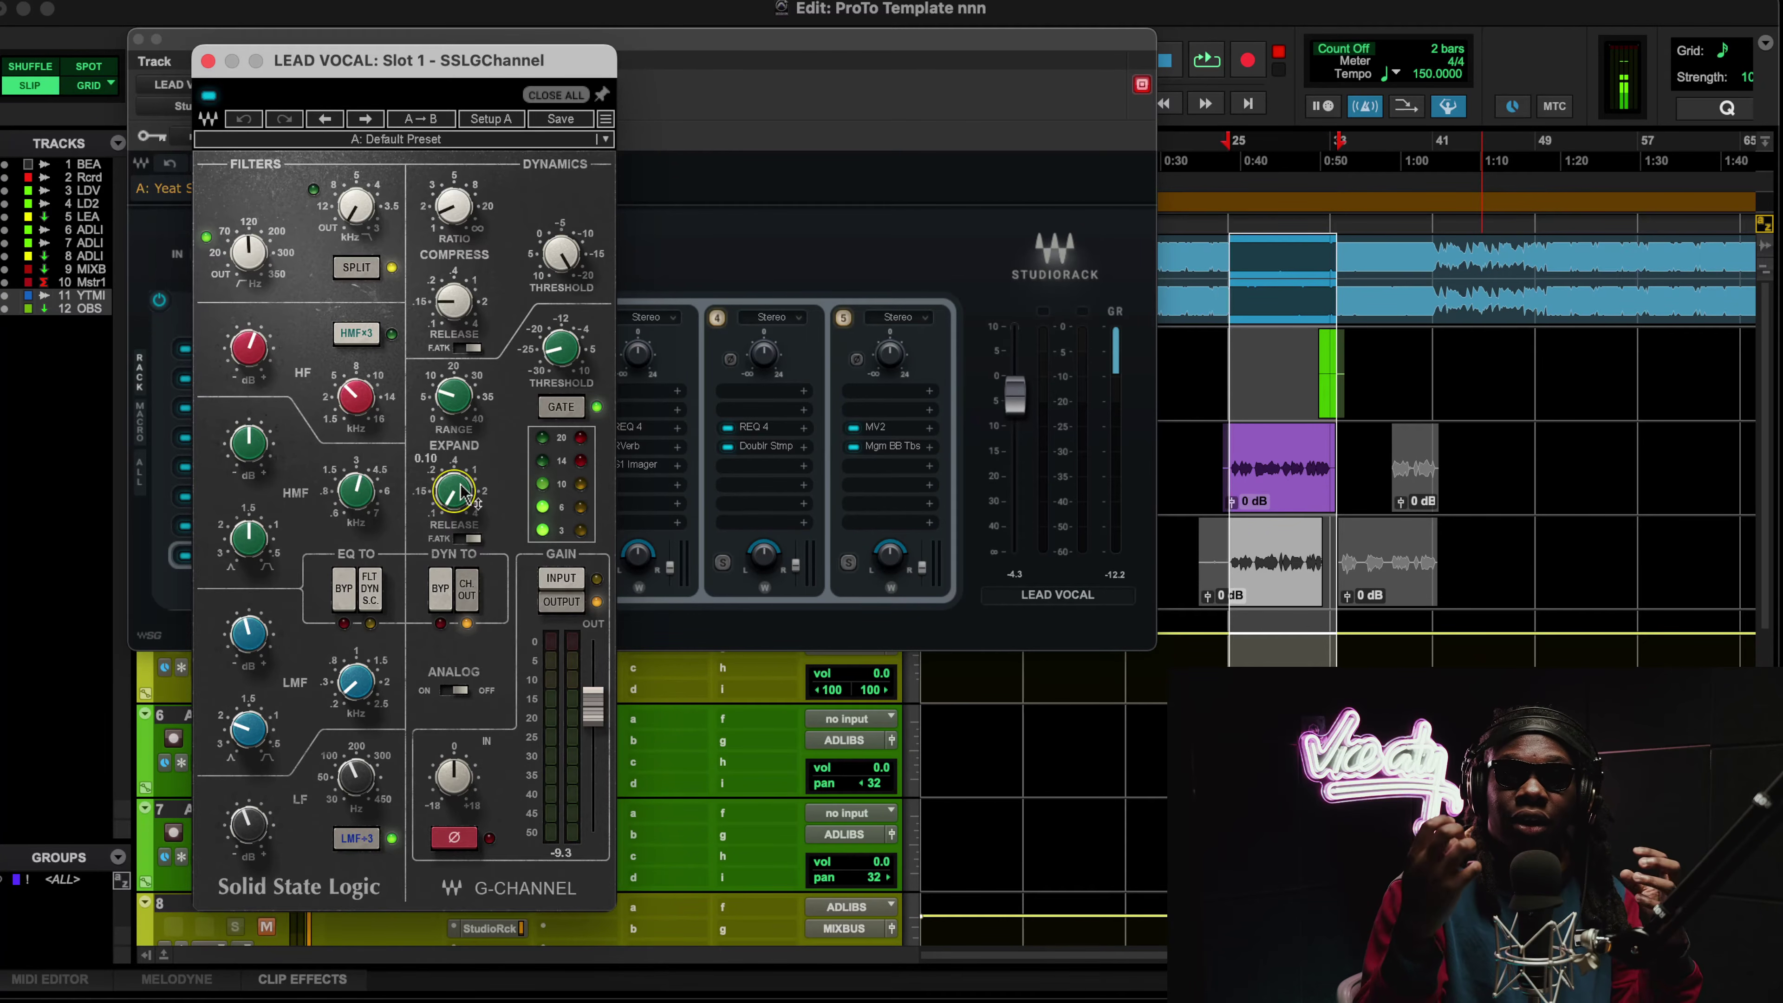
# Step: Look briefly at the DeEsser, then return to SSLGChannel and examine its HF frequency
pyautogui.click(207, 62)
pyautogui.click(227, 382)
pyautogui.moveTo(871, 269); pyautogui.dragTo(512, 261)
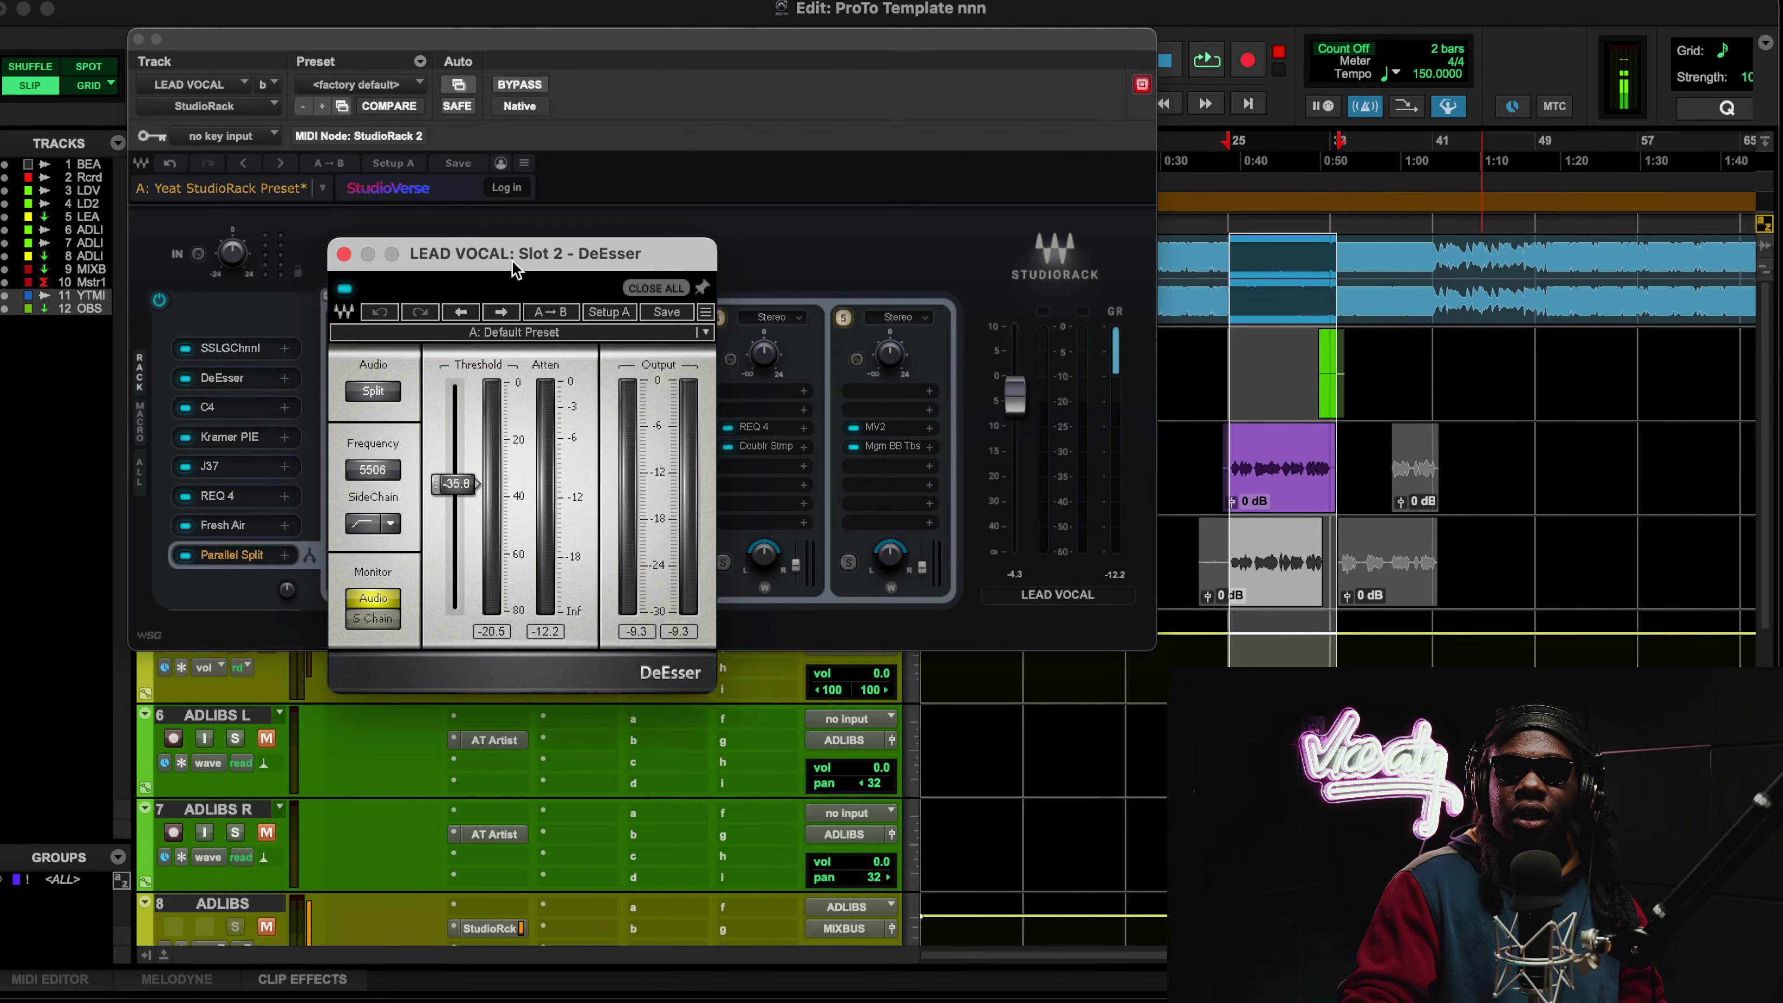
pyautogui.click(233, 344)
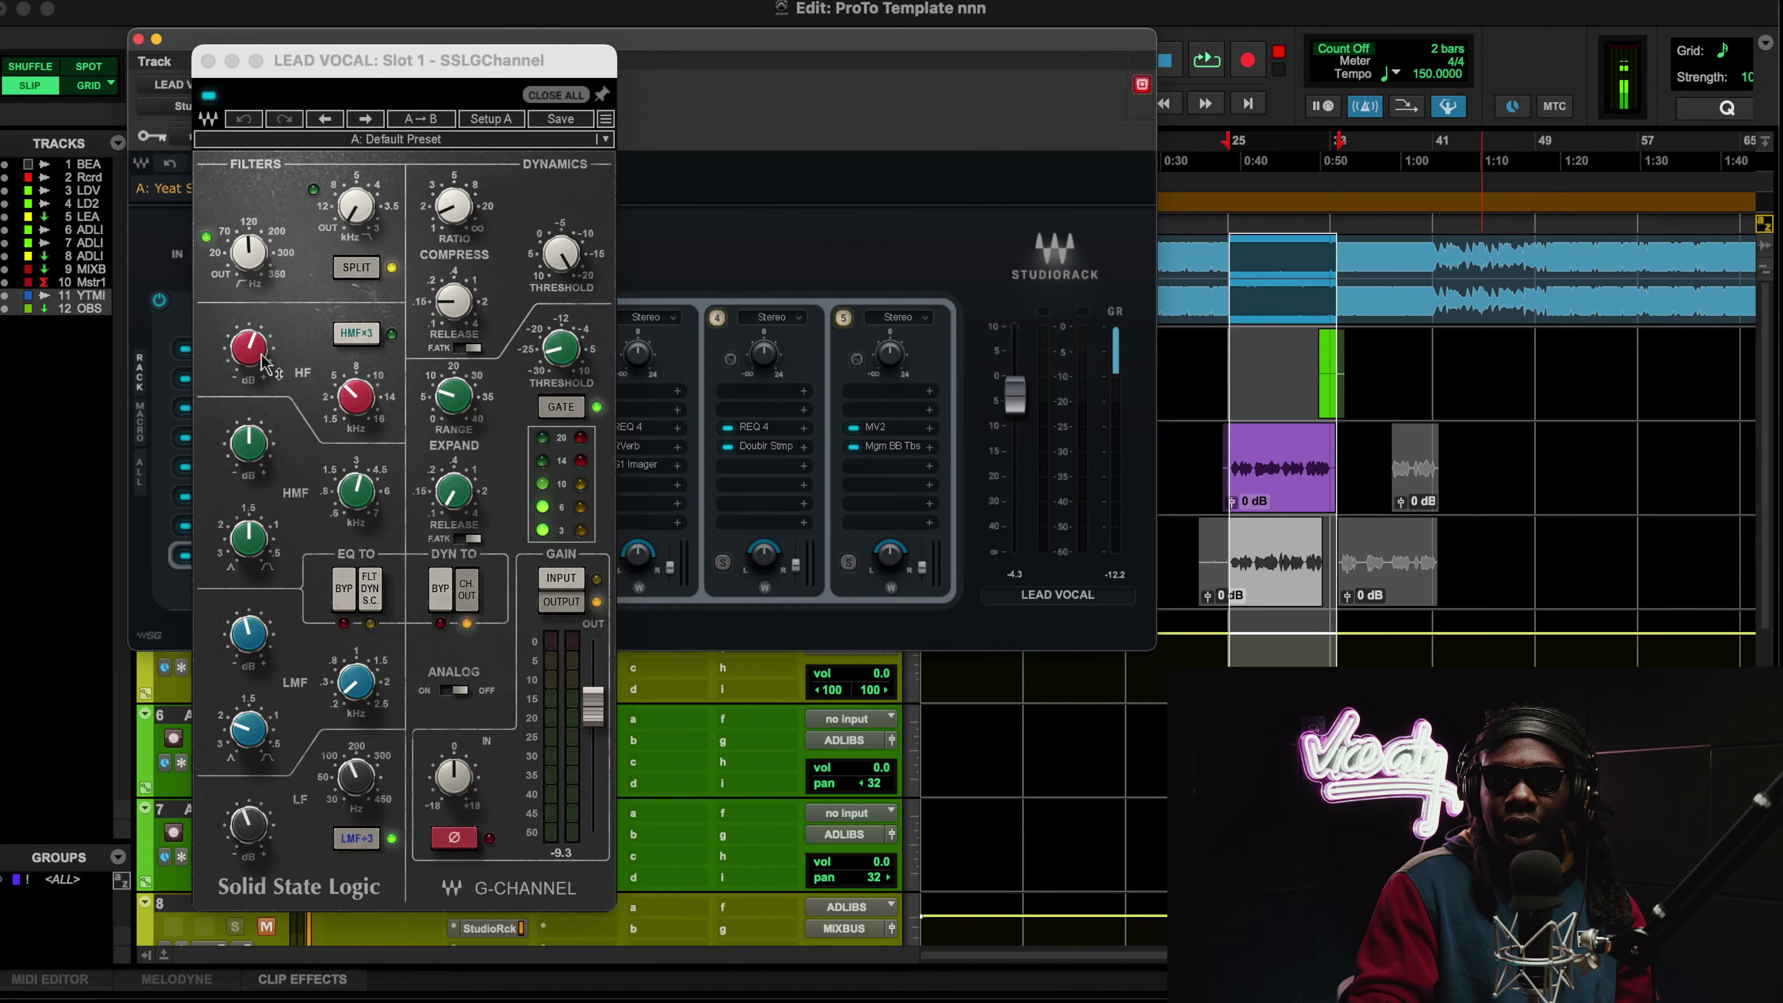
pyautogui.click(347, 400)
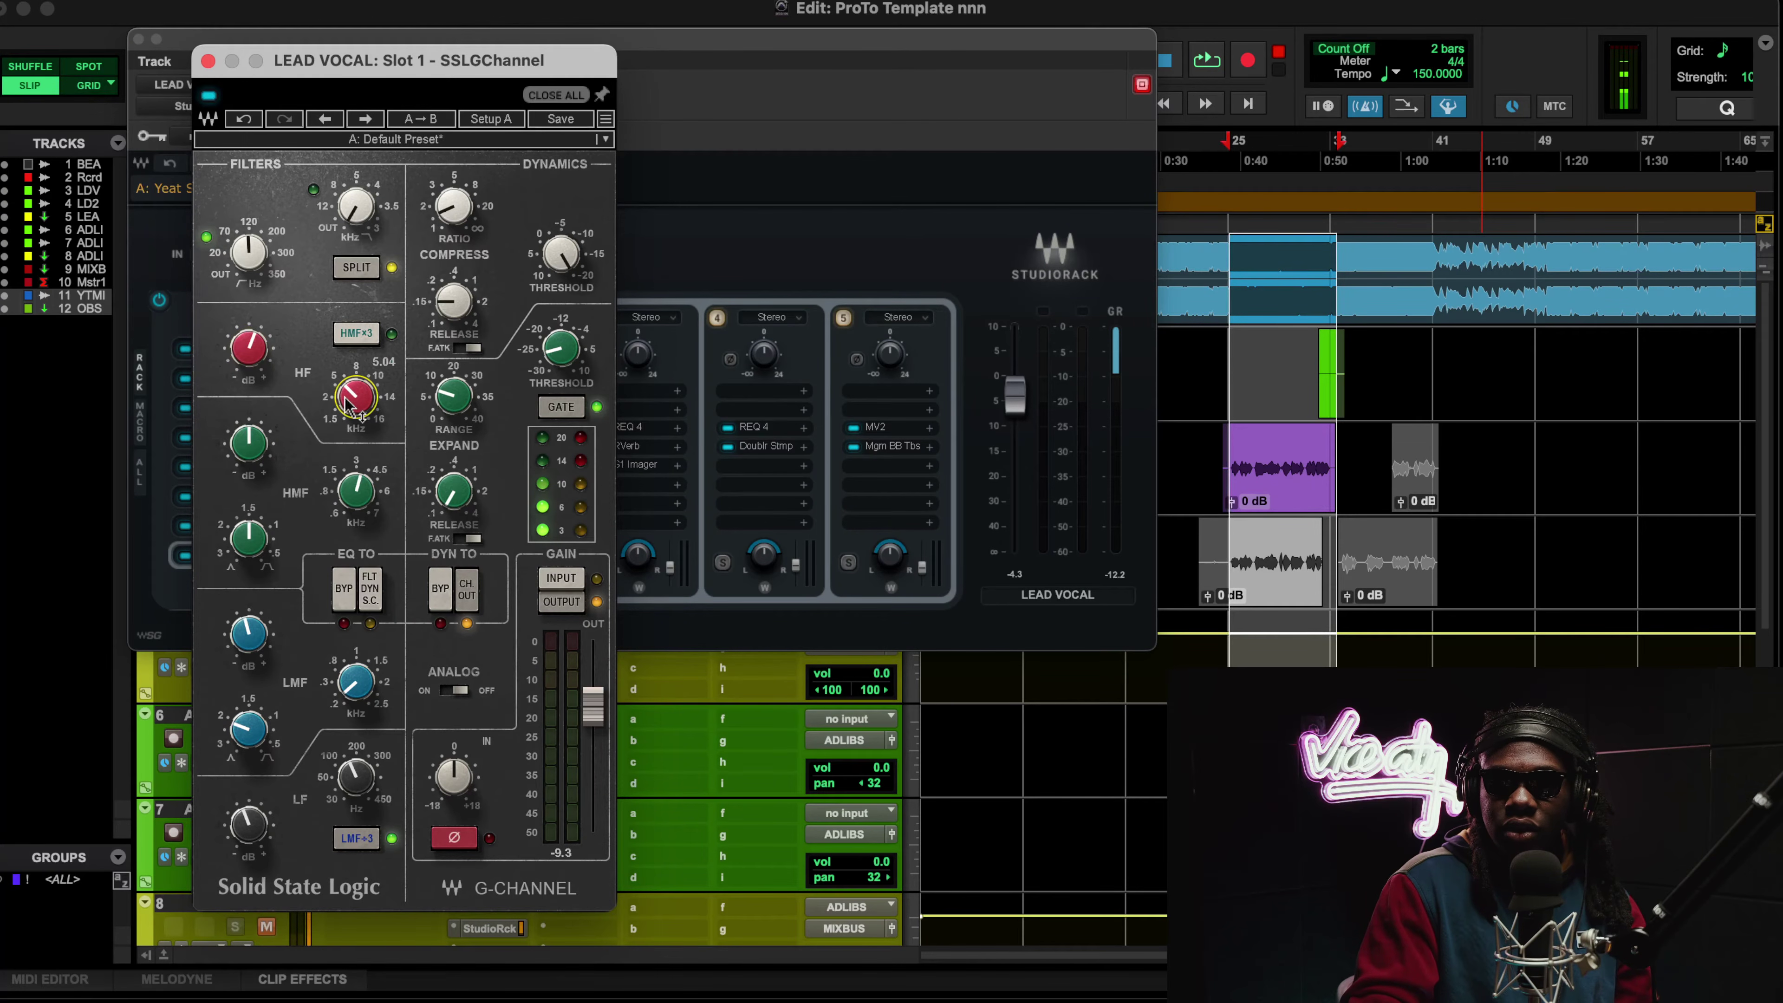
# Step: Close SSLGChannel, open the DeEsser, and play the vocal through it
pyautogui.click(207, 61)
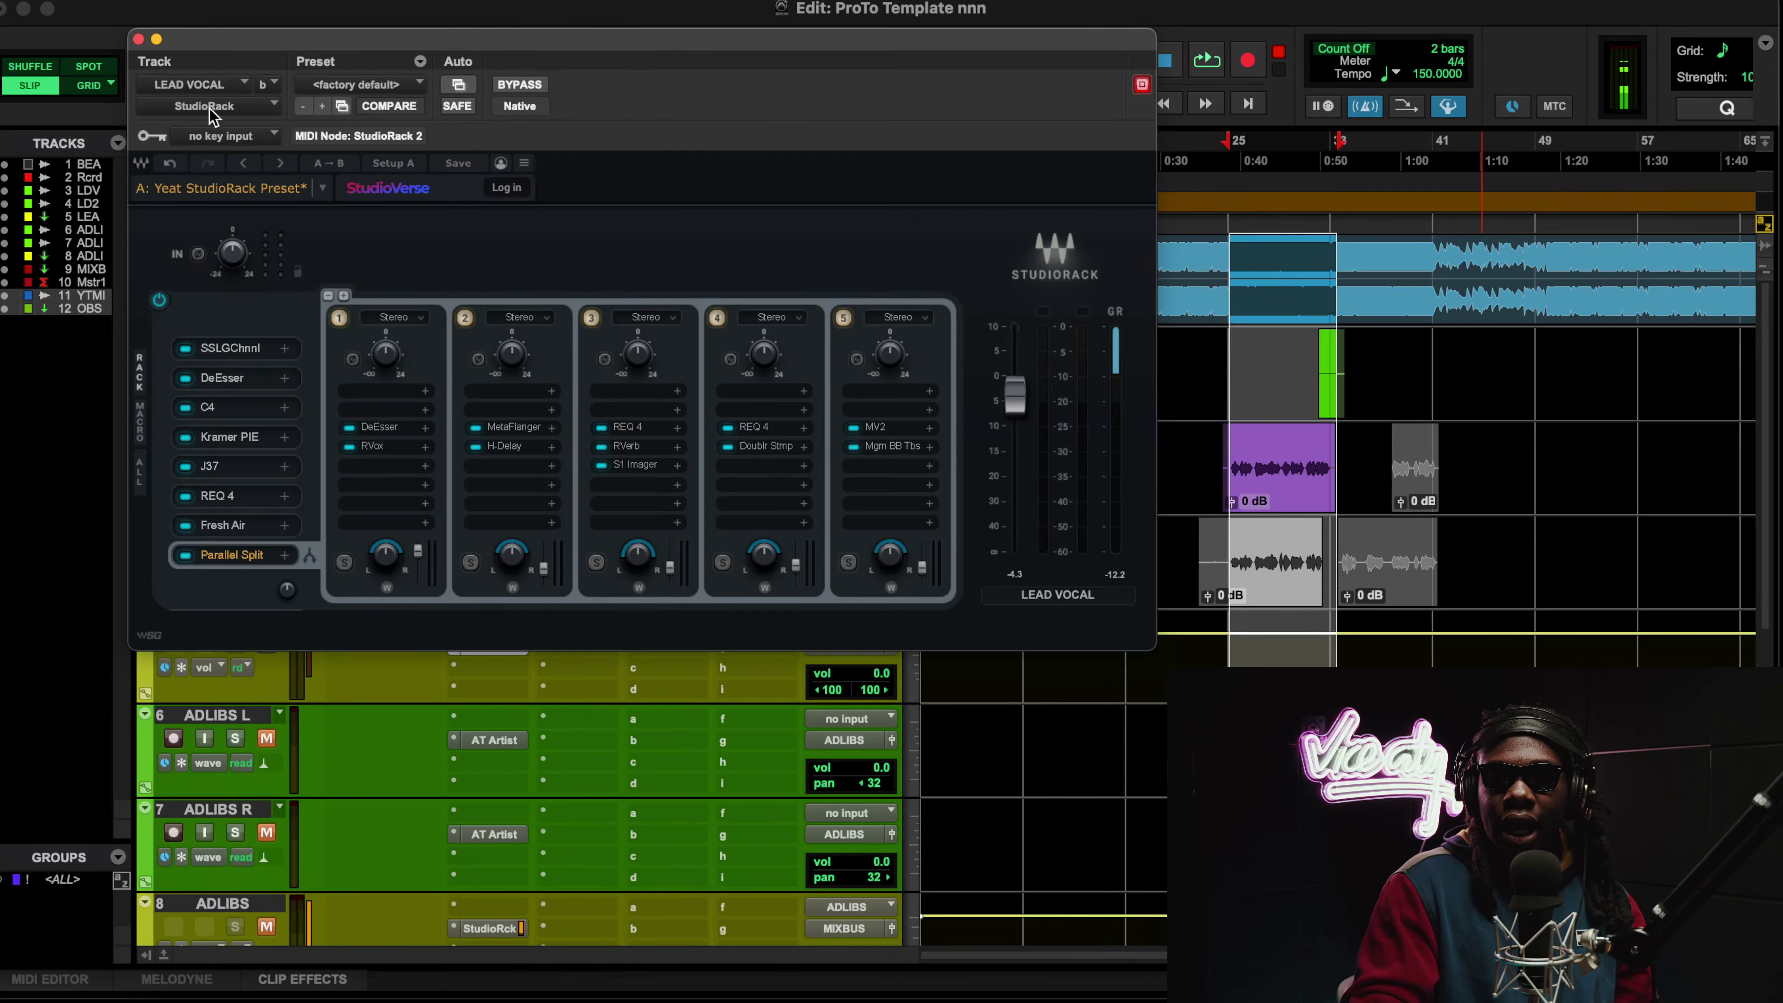
pyautogui.click(236, 387)
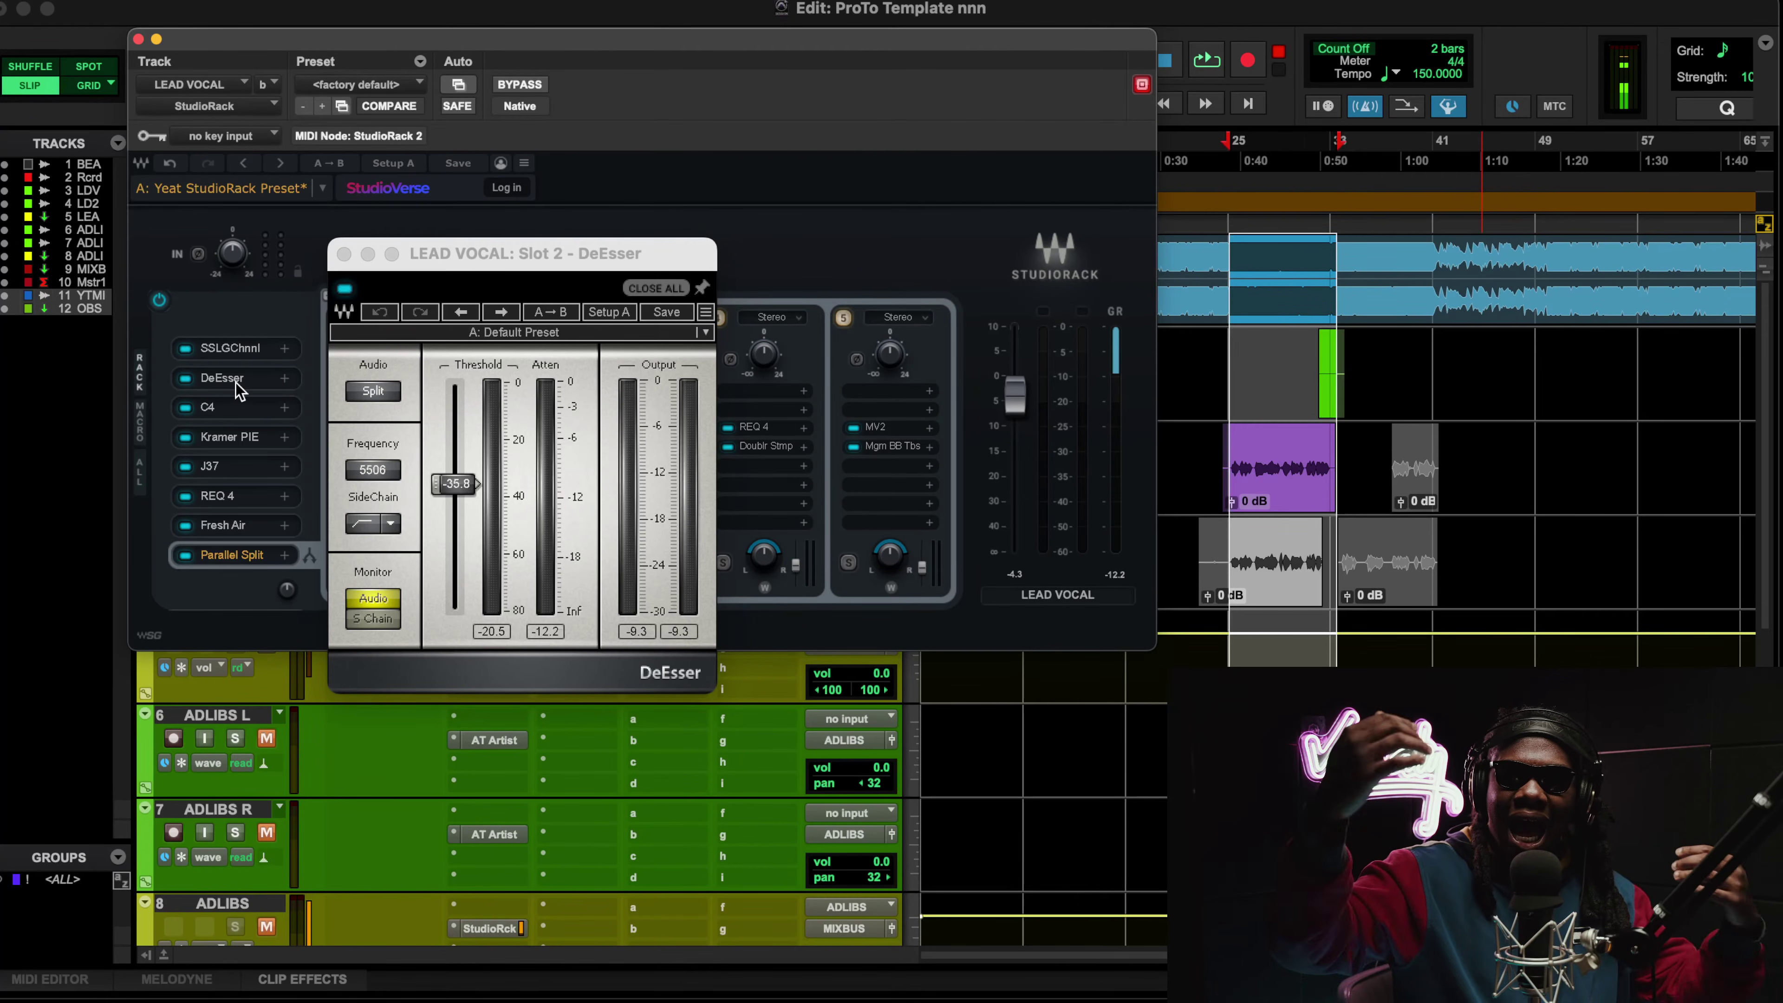
pyautogui.press('space')
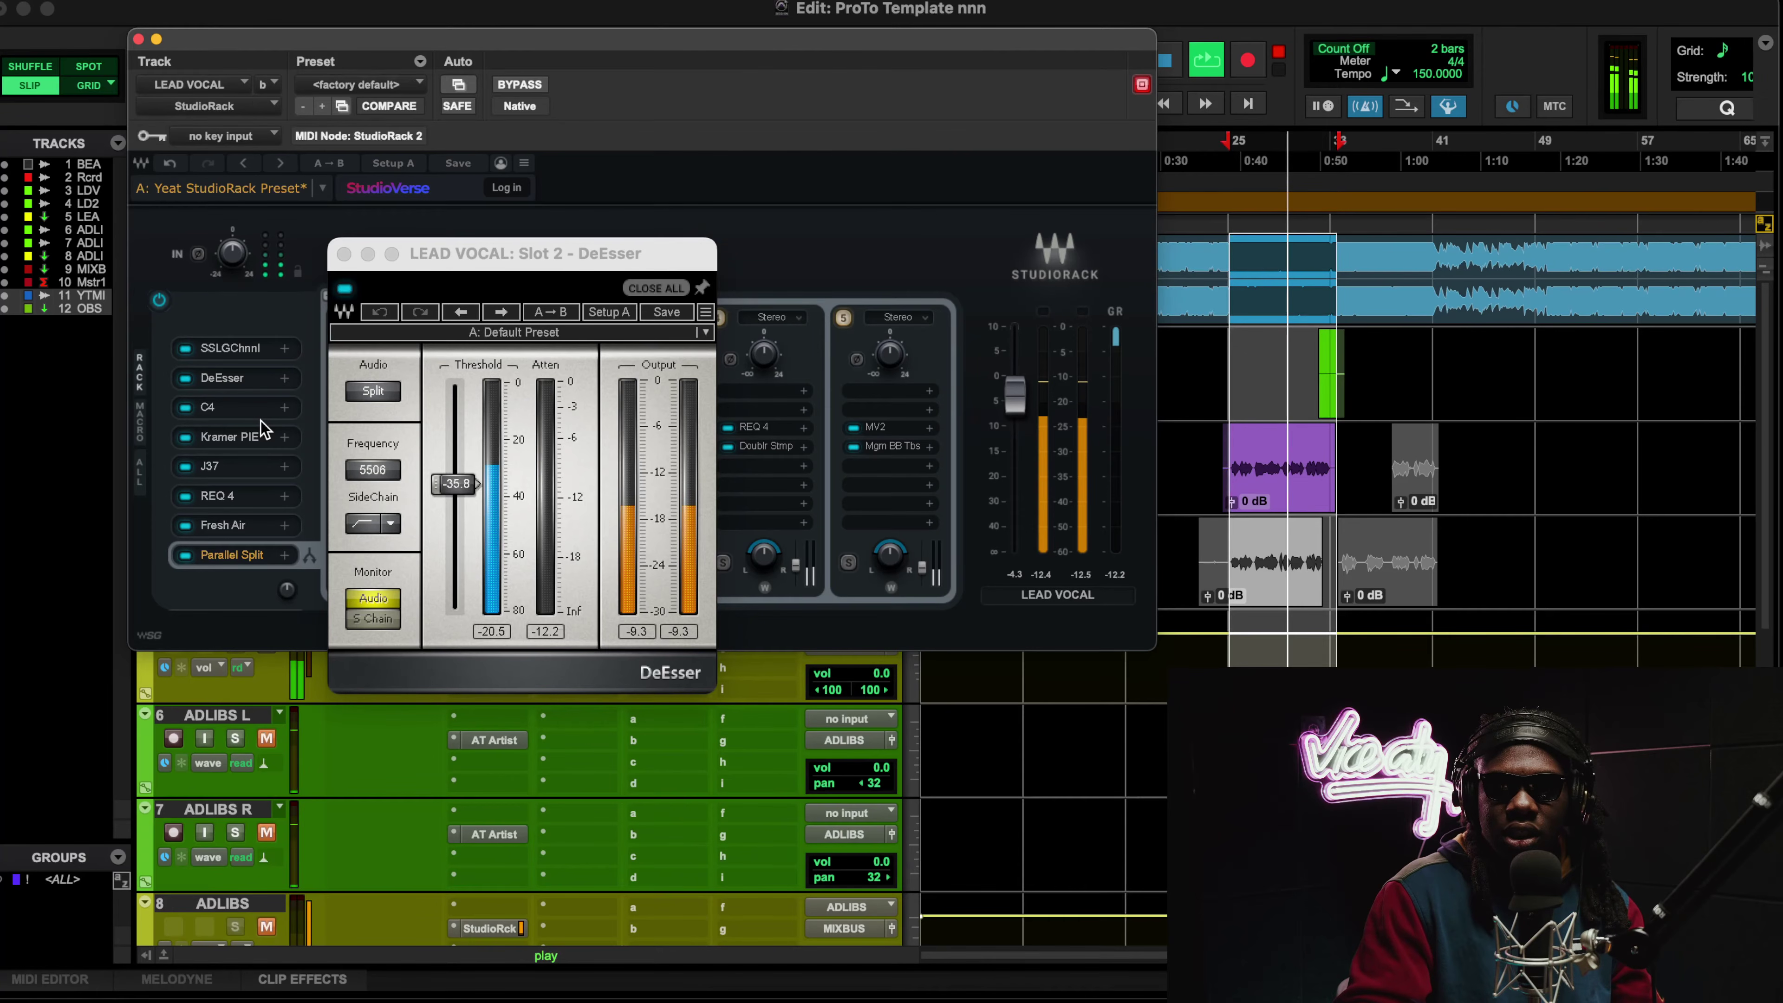
# Step: Open the C4 module, place its window beside the rack list, and examine its Mink Pop-Rock Vocal settings
pyautogui.click(237, 417)
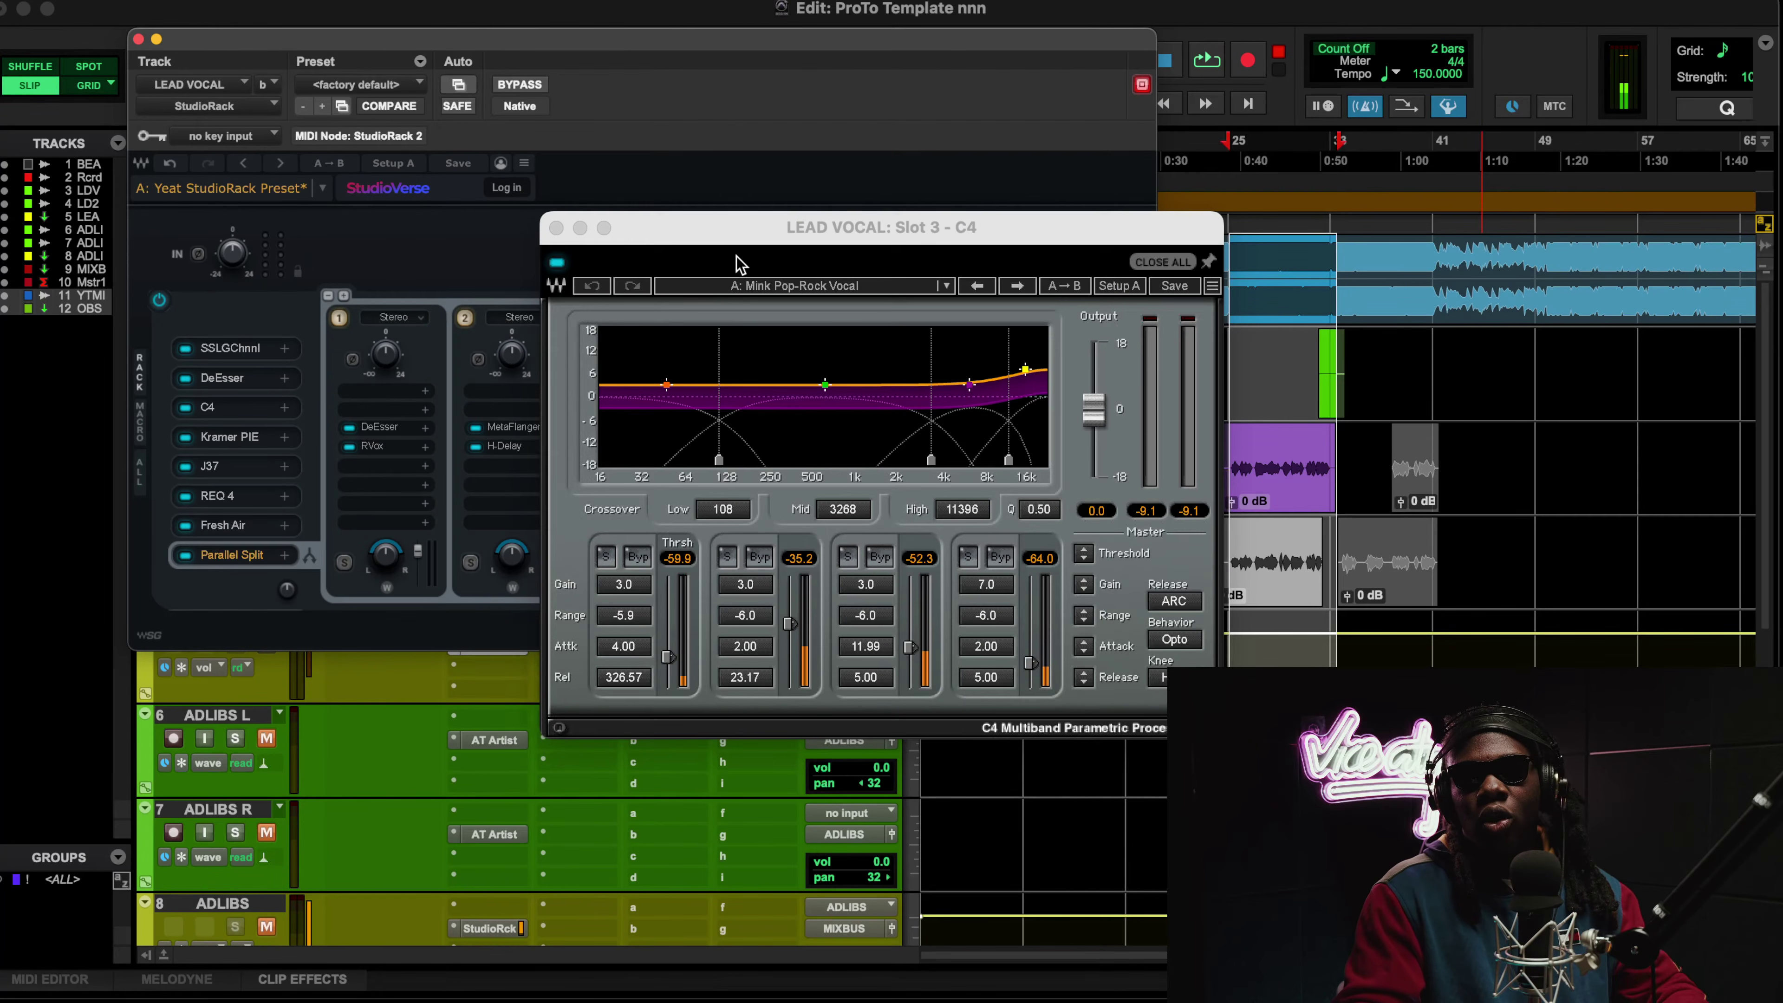
pyautogui.click(730, 239)
pyautogui.moveTo(730, 238); pyautogui.dragTo(596, 257)
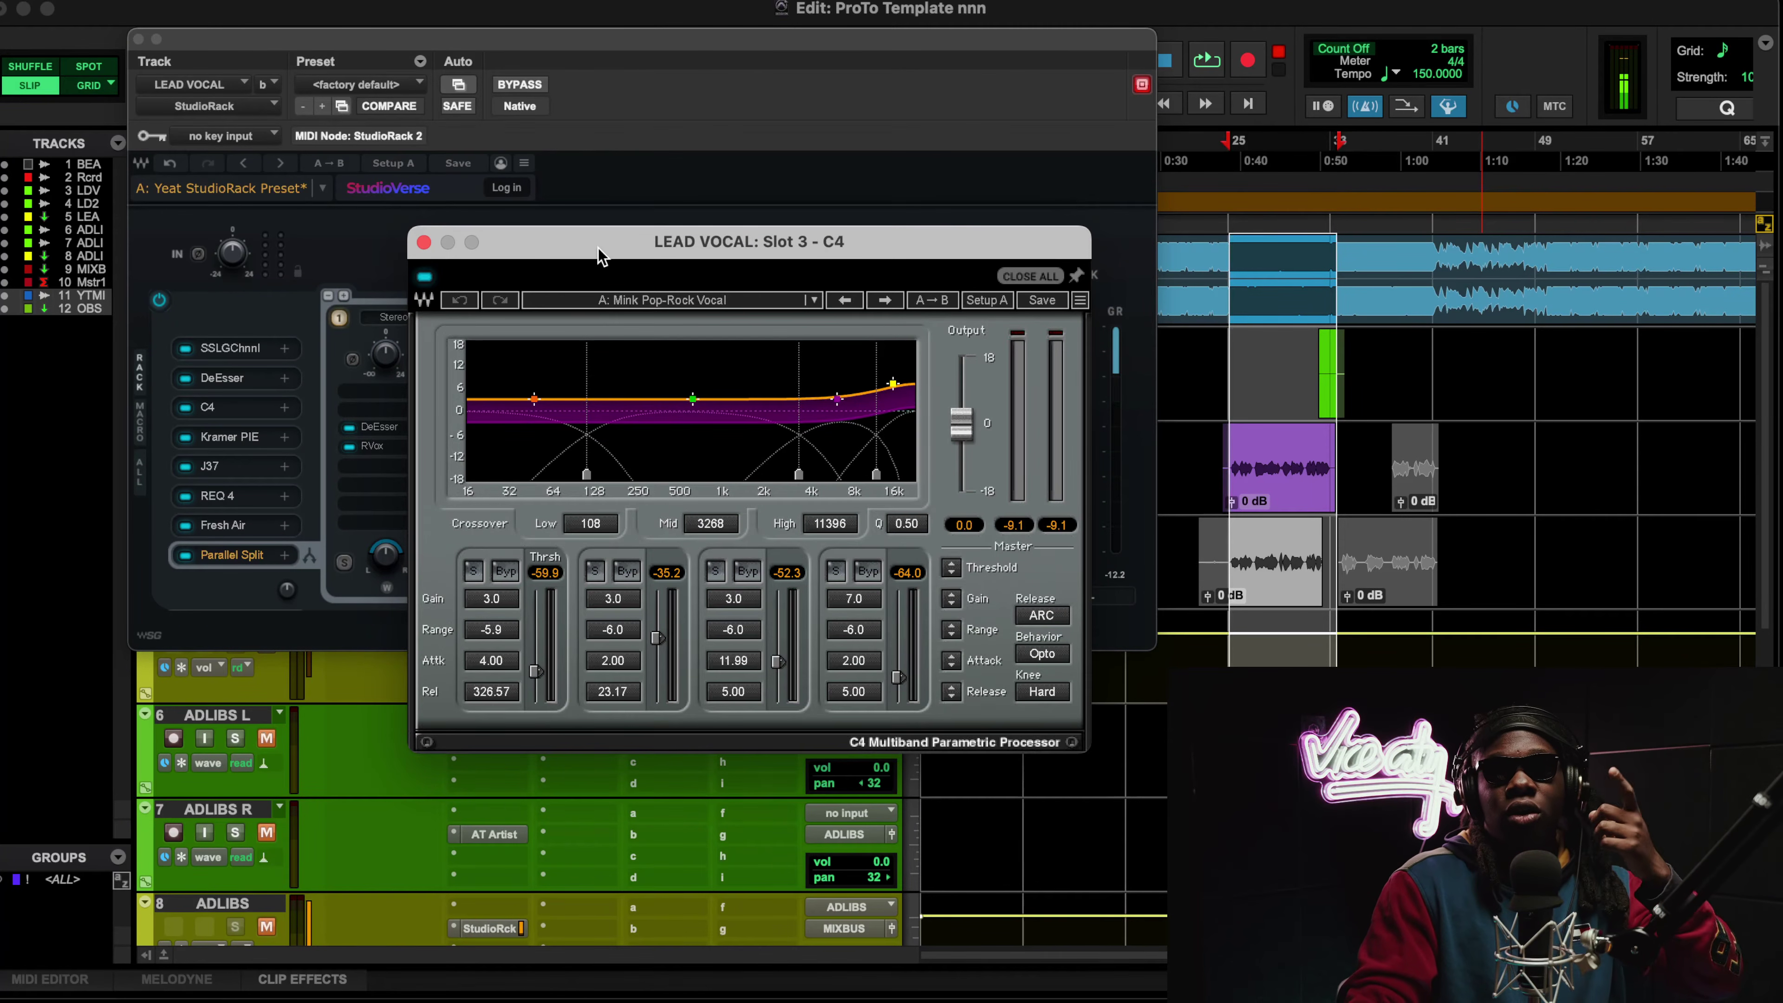
pyautogui.moveTo(598, 255); pyautogui.dragTo(599, 257)
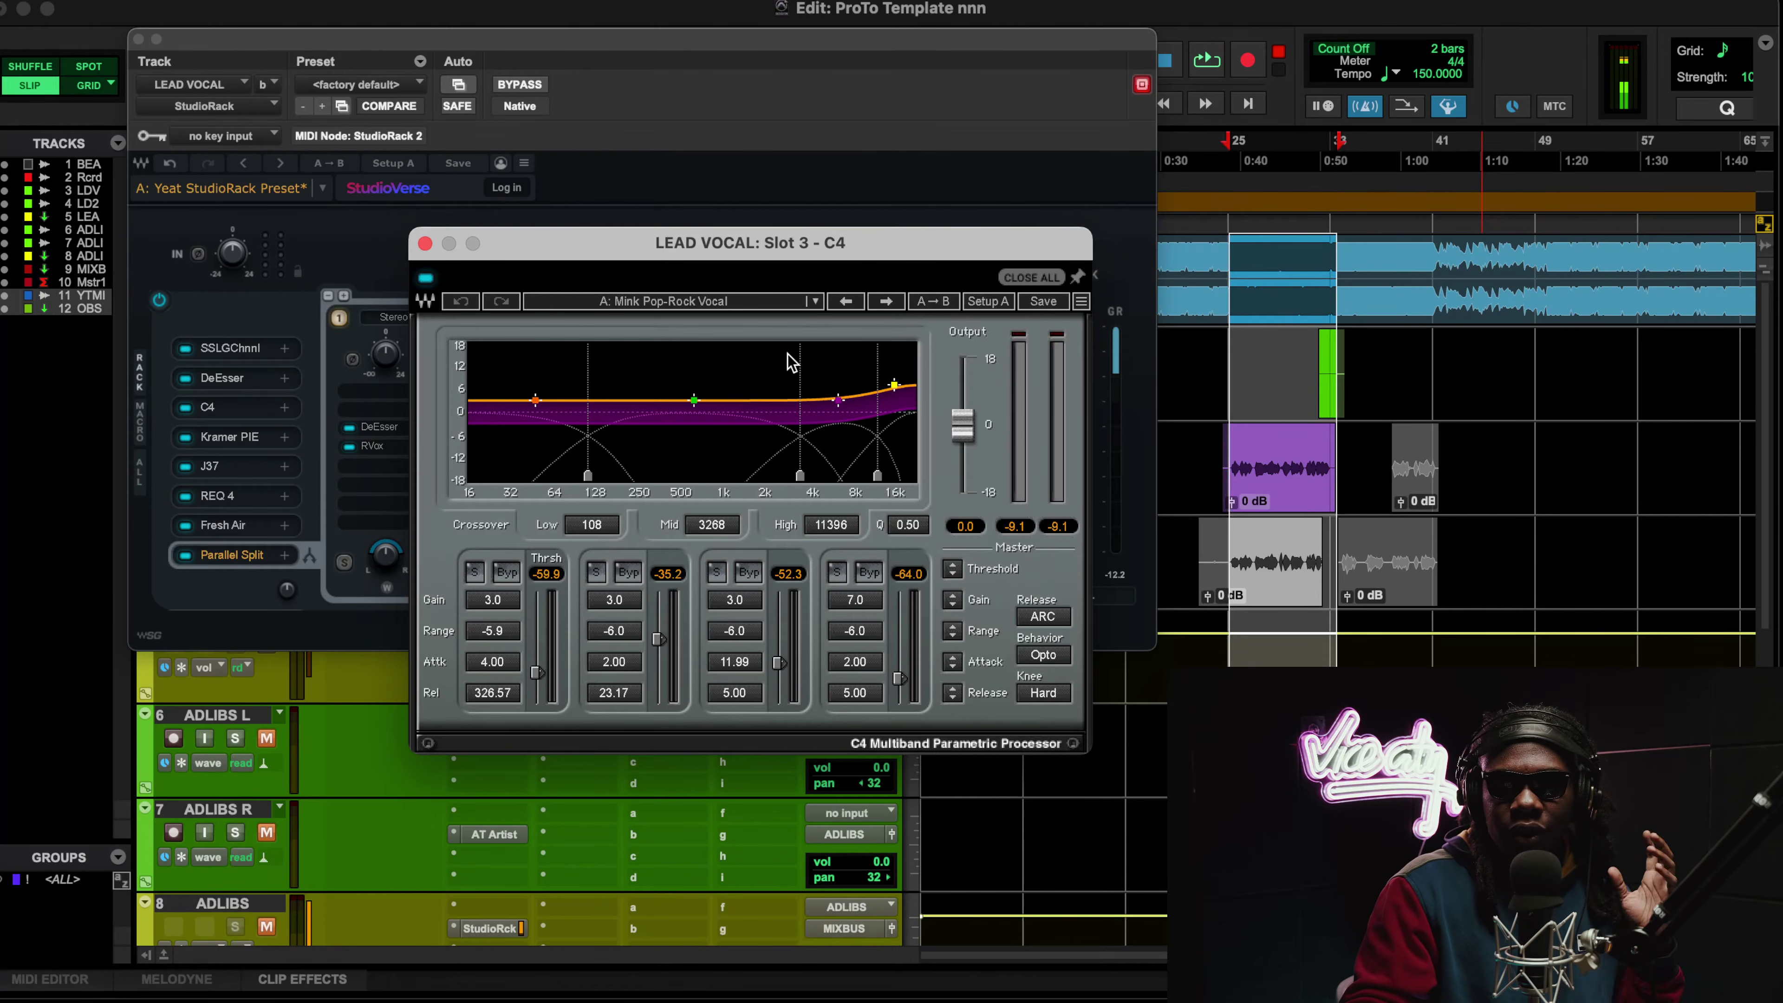
# Step: Play the loop and compare the vocal with C4 on and off, leaving C4 enabled
pyautogui.press('space')
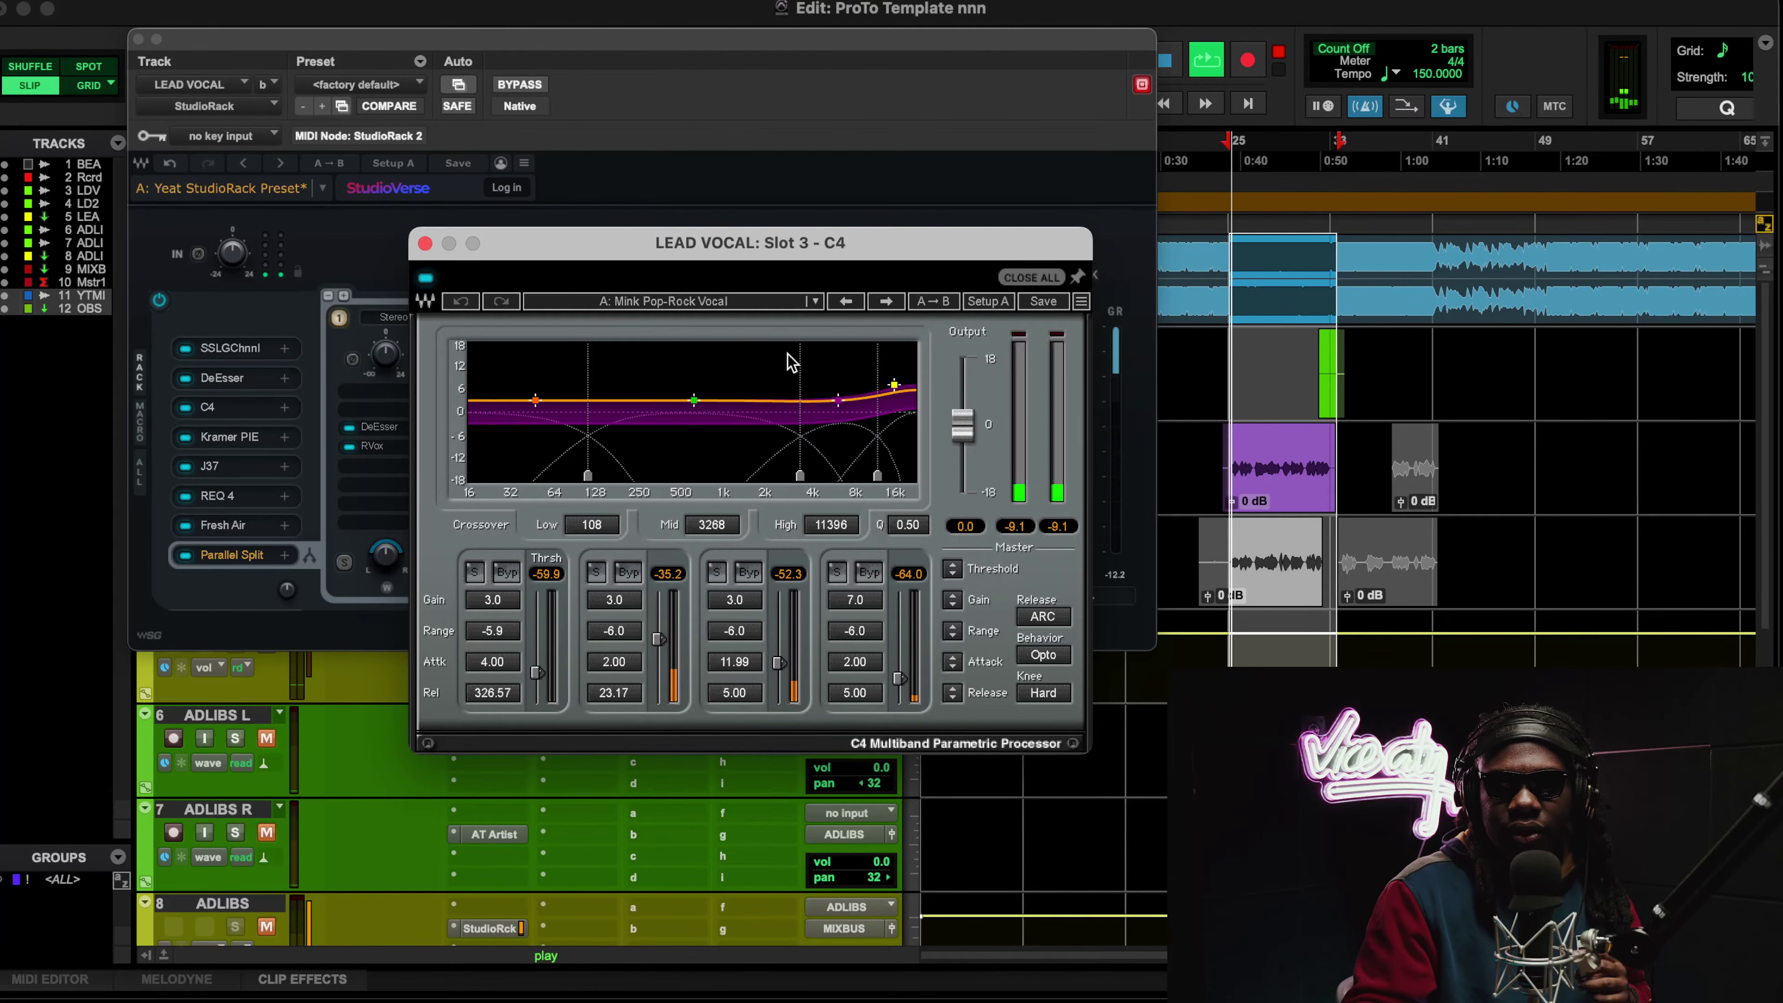
pyautogui.click(423, 279)
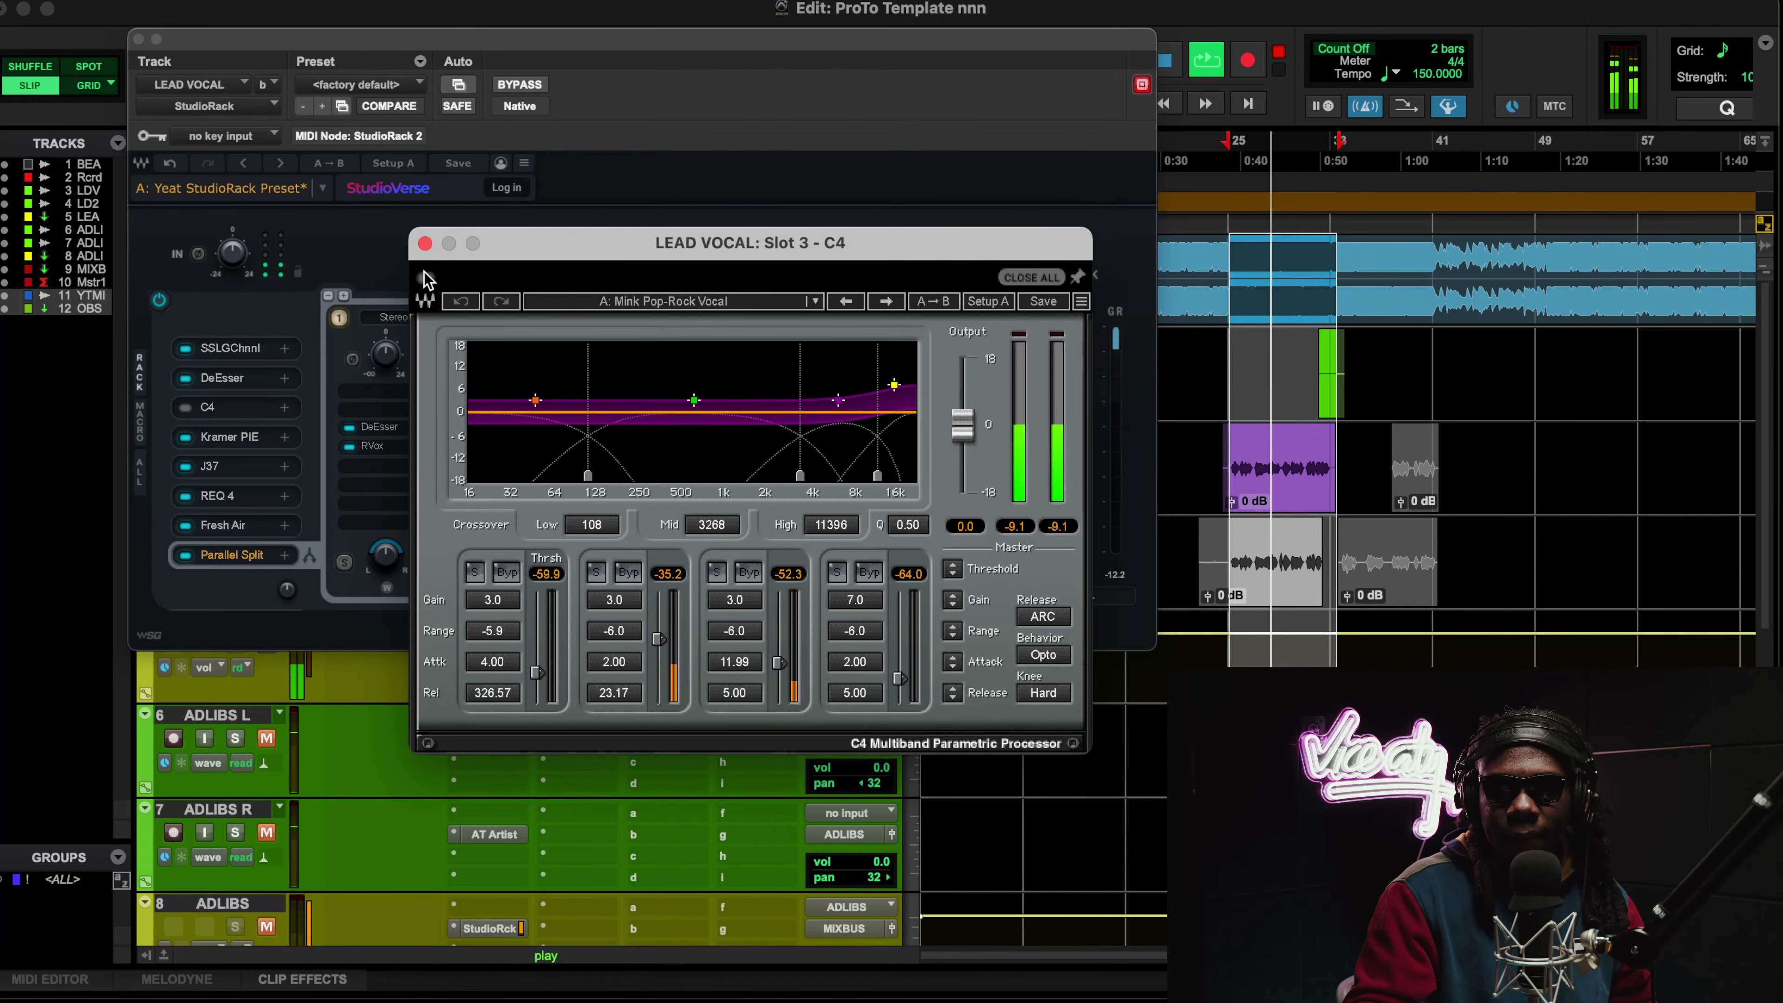
pyautogui.click(425, 277)
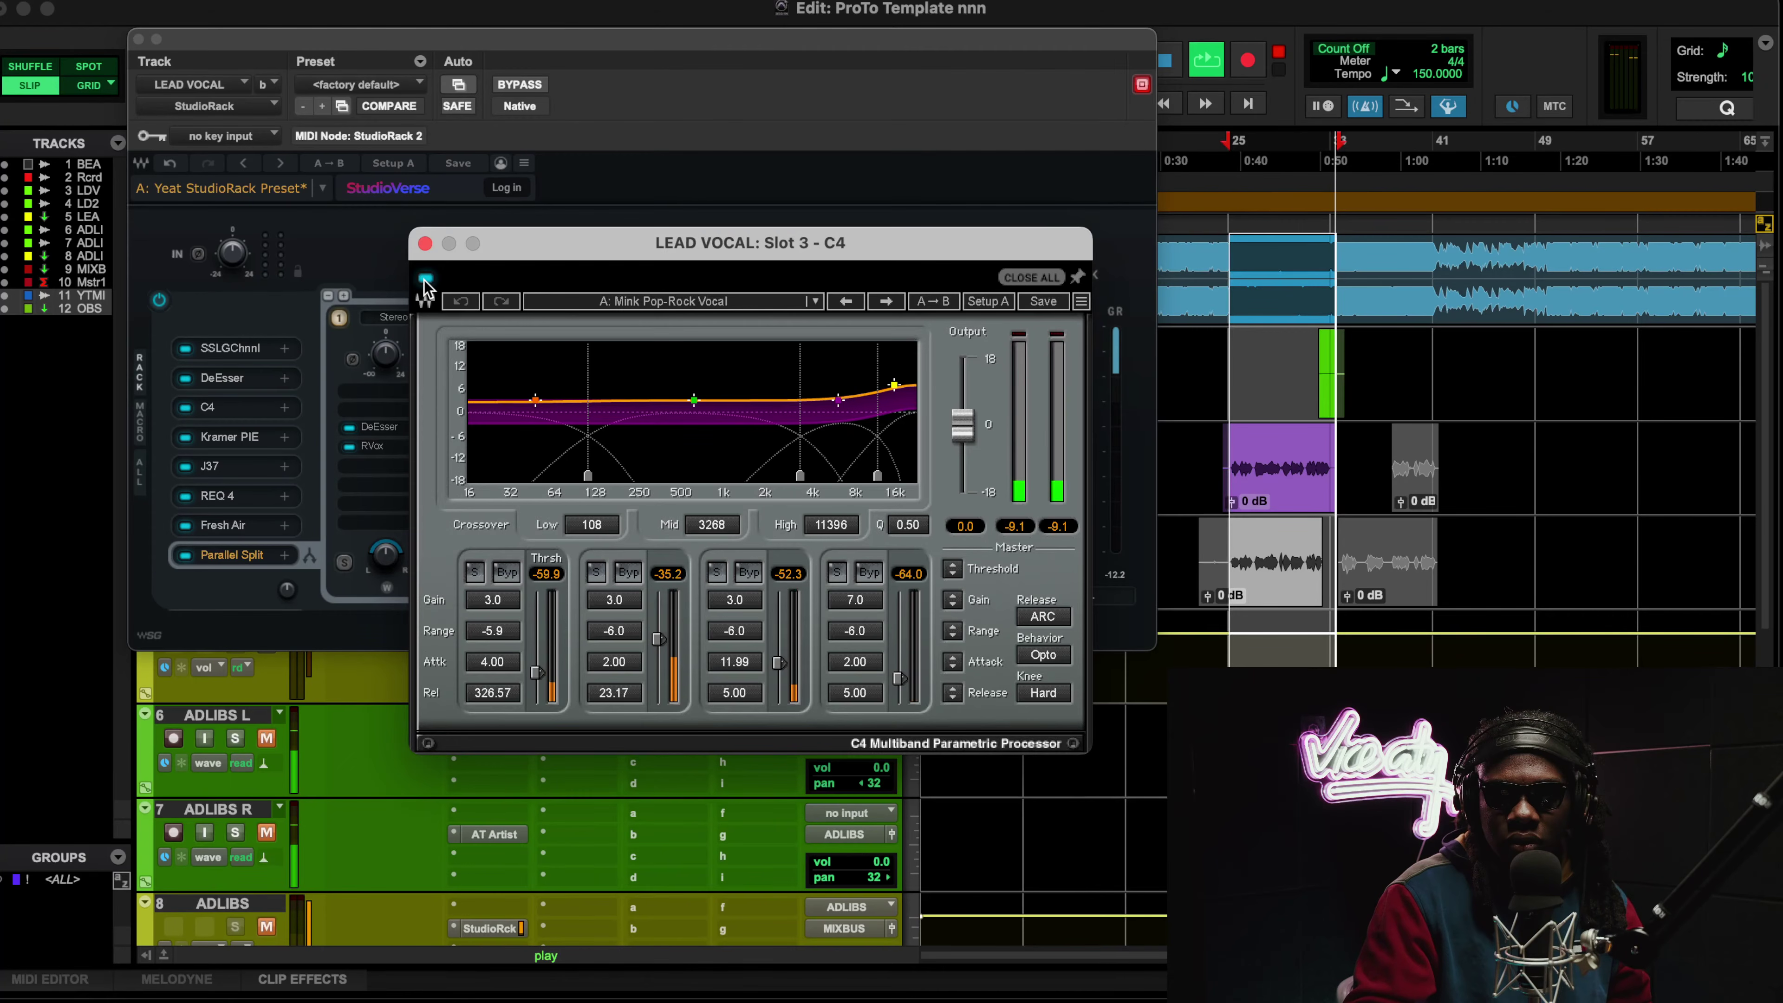
pyautogui.click(425, 279)
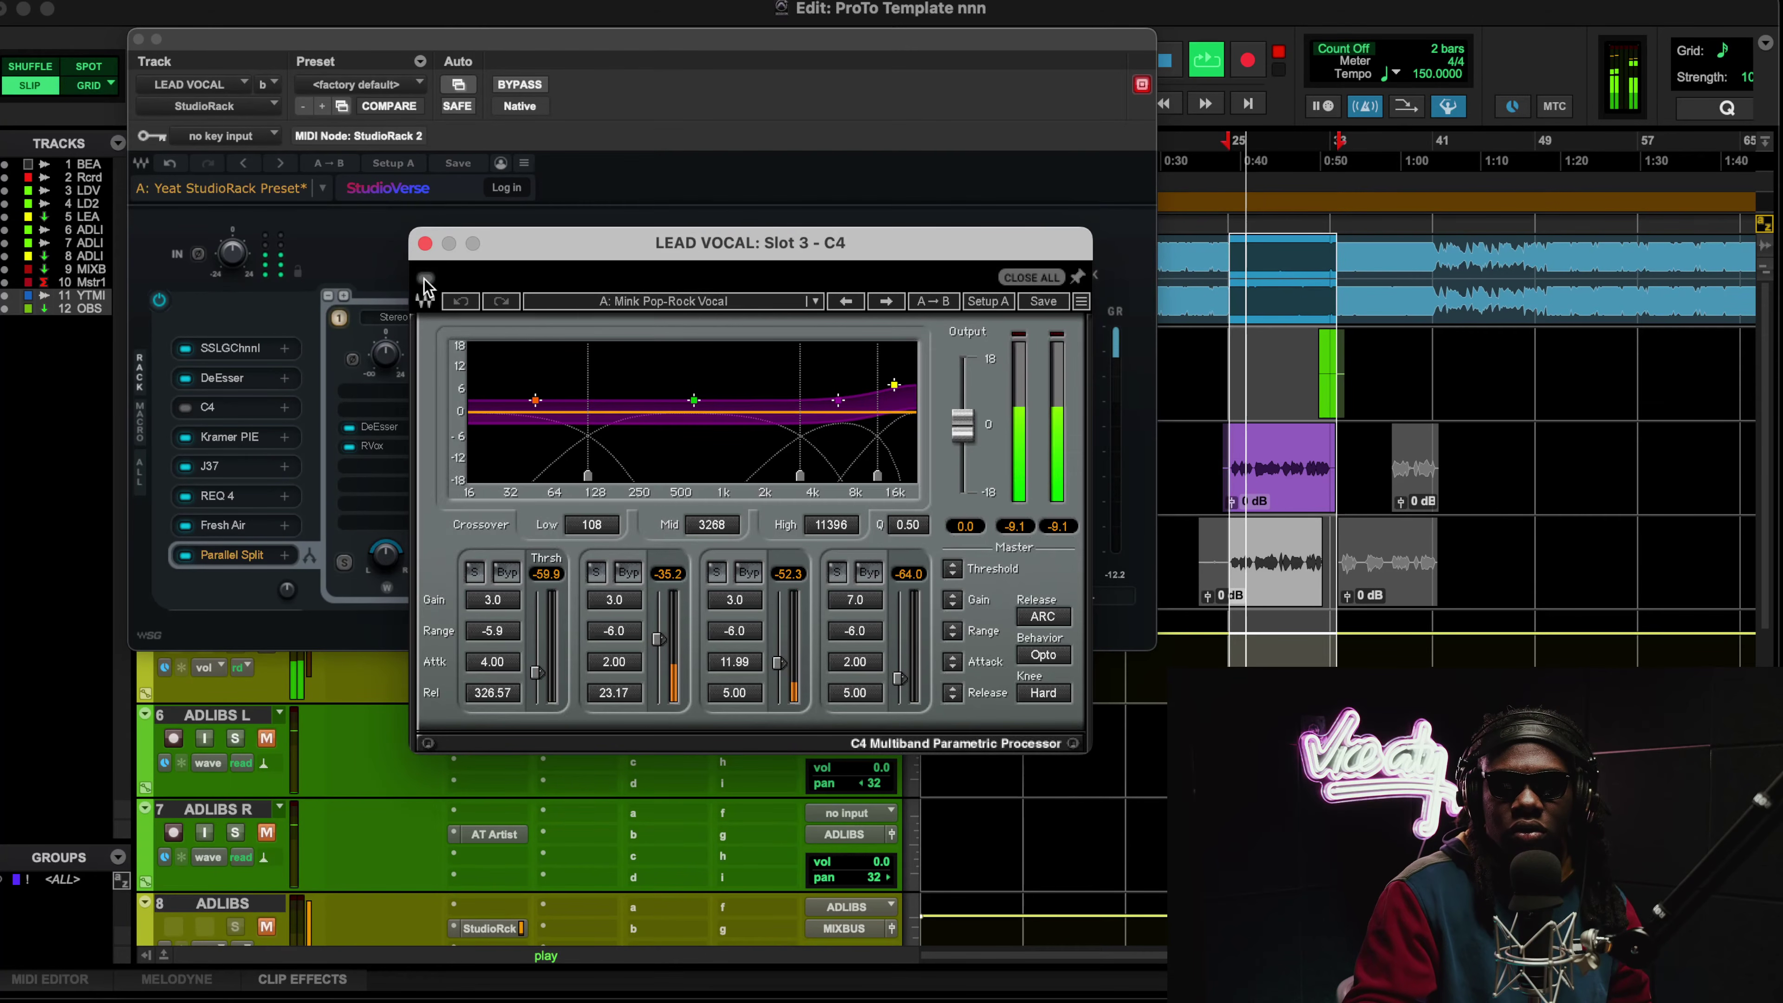
pyautogui.click(425, 279)
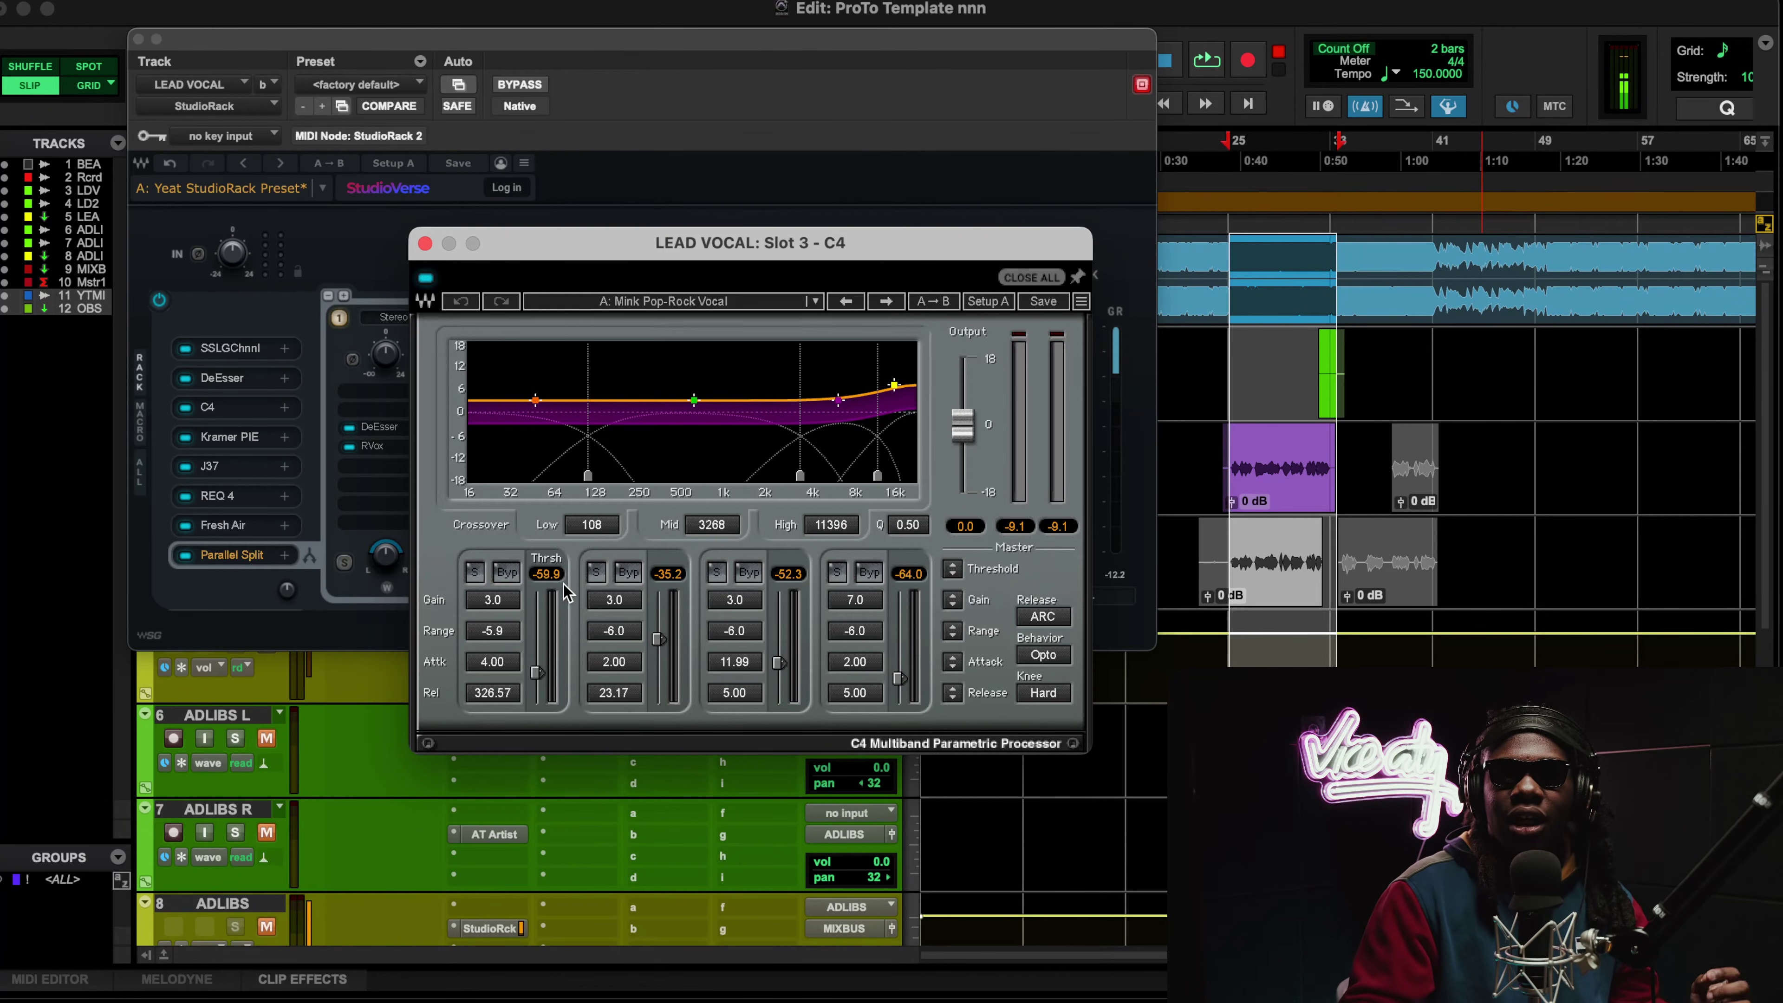
# Step: Open the Kramer PIE compressor beside the rack list and examine its decay time and compression ratio
pyautogui.click(248, 439)
pyautogui.moveTo(937, 94); pyautogui.dragTo(567, 98)
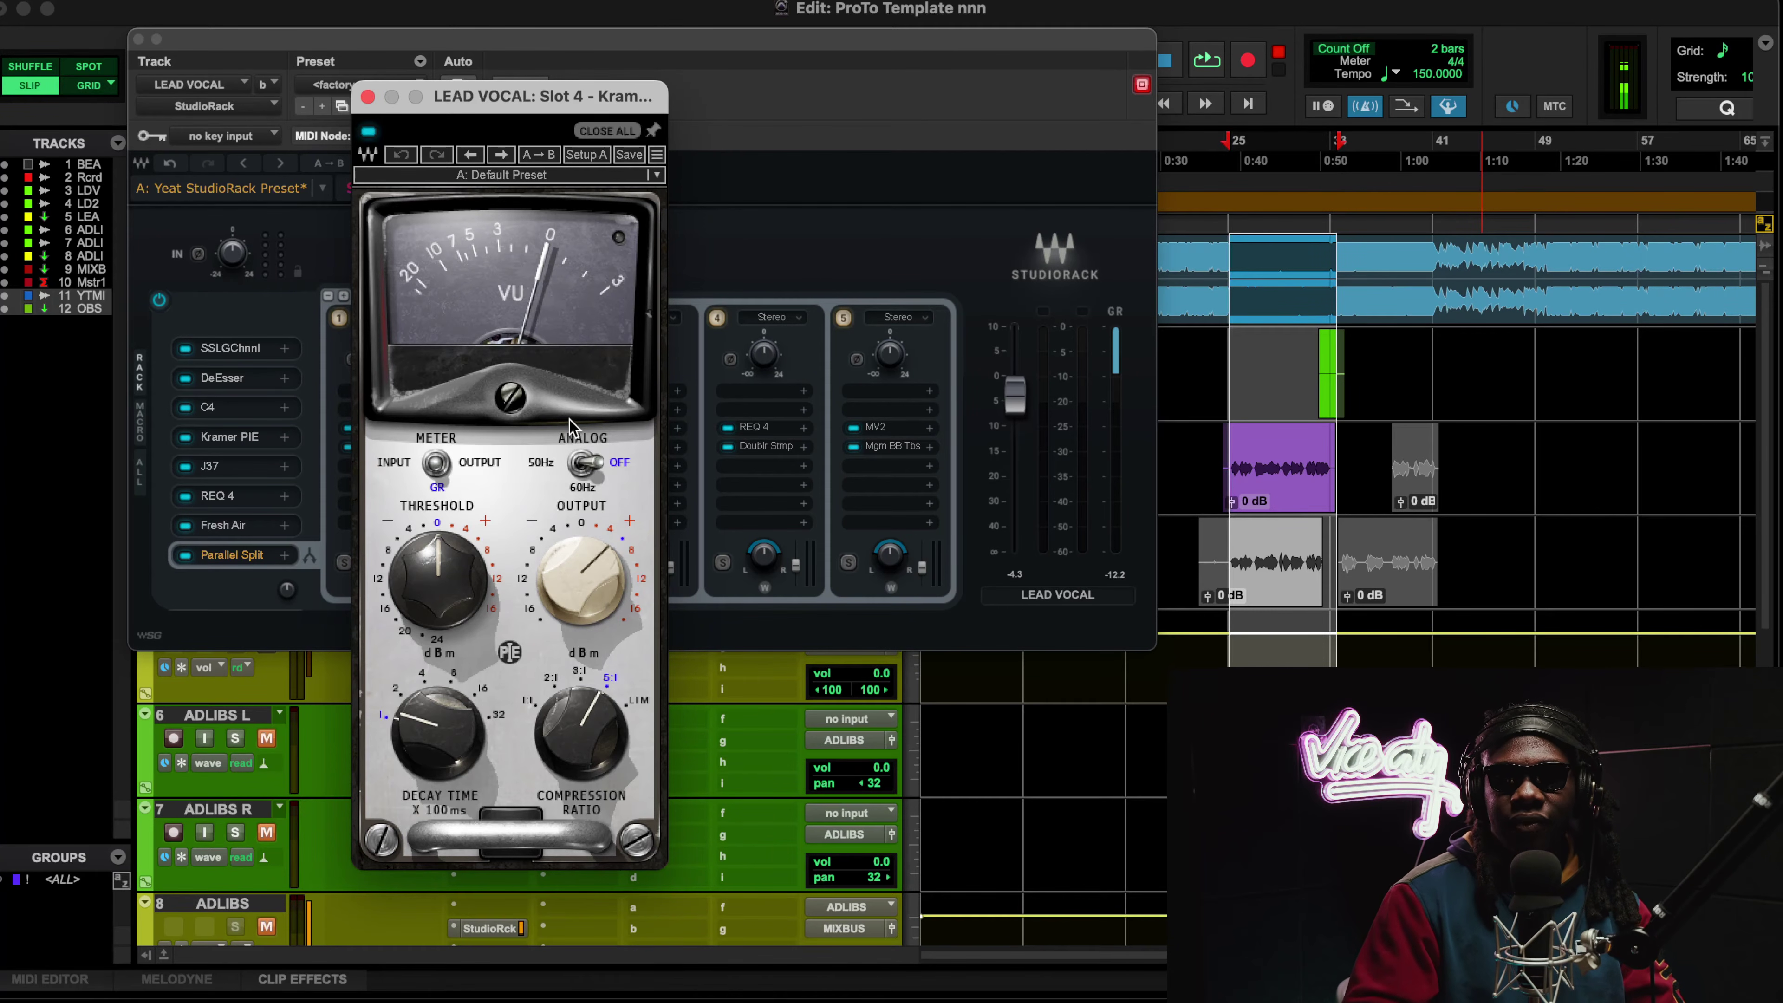
pyautogui.moveTo(414, 737)
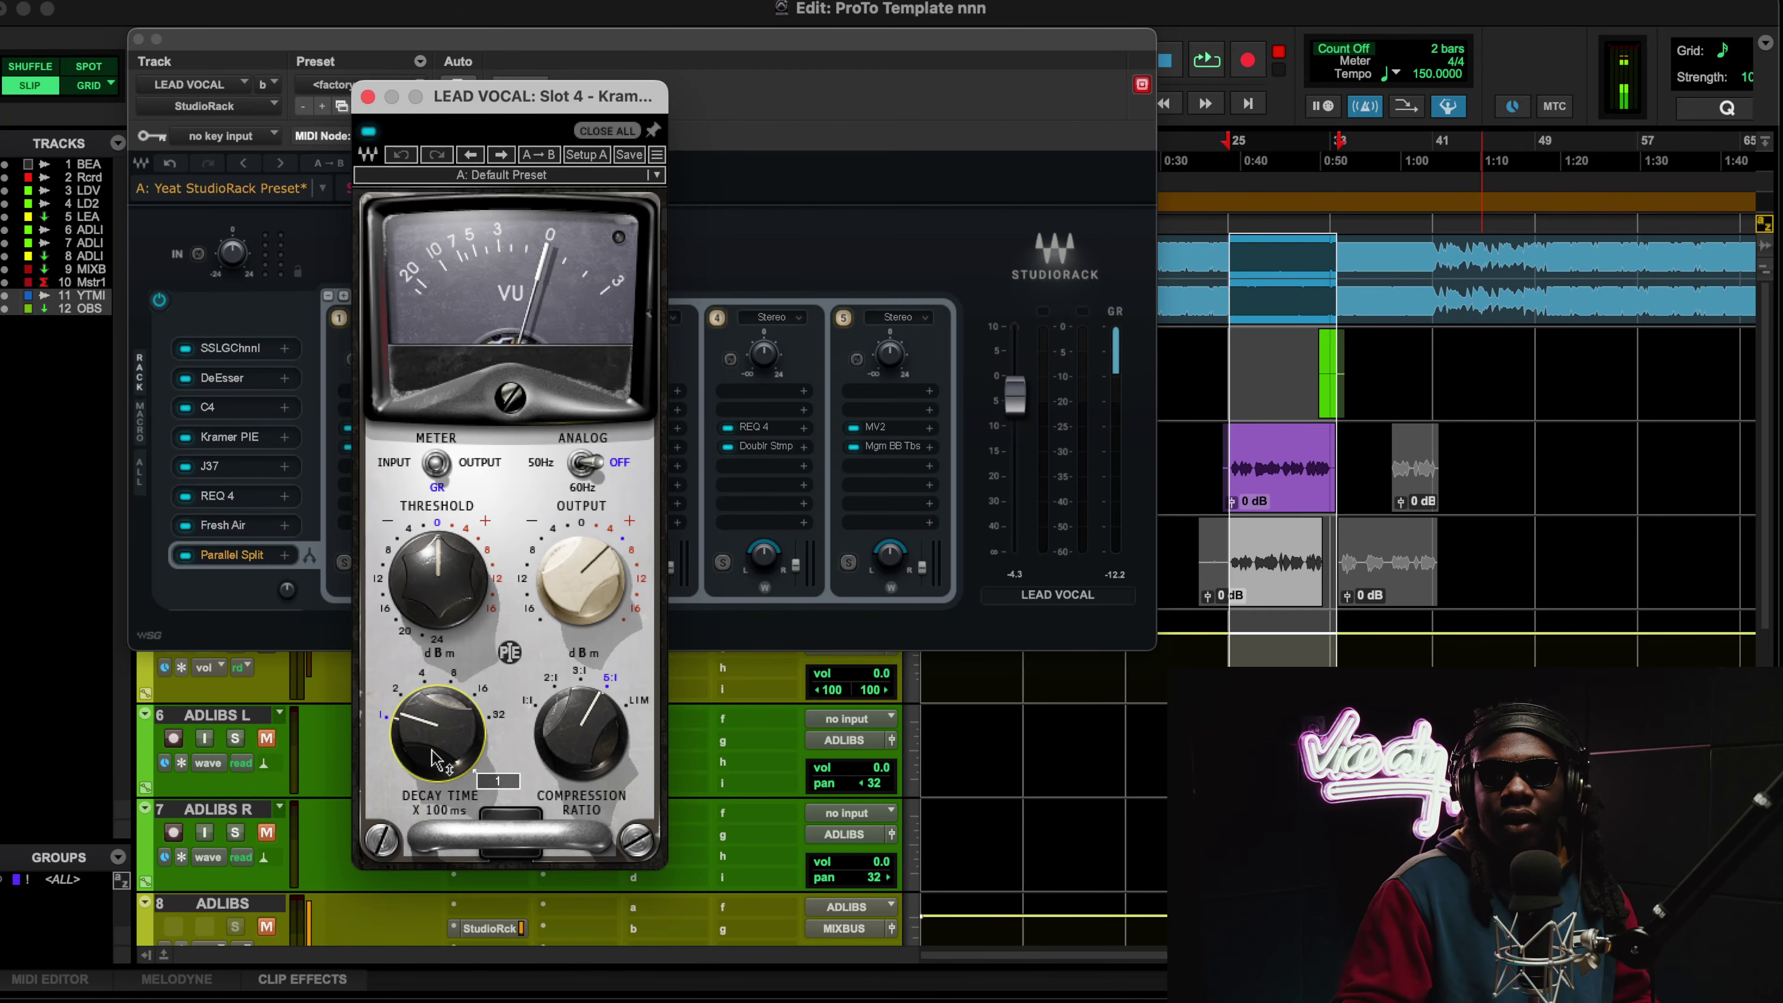
pyautogui.moveTo(602, 745)
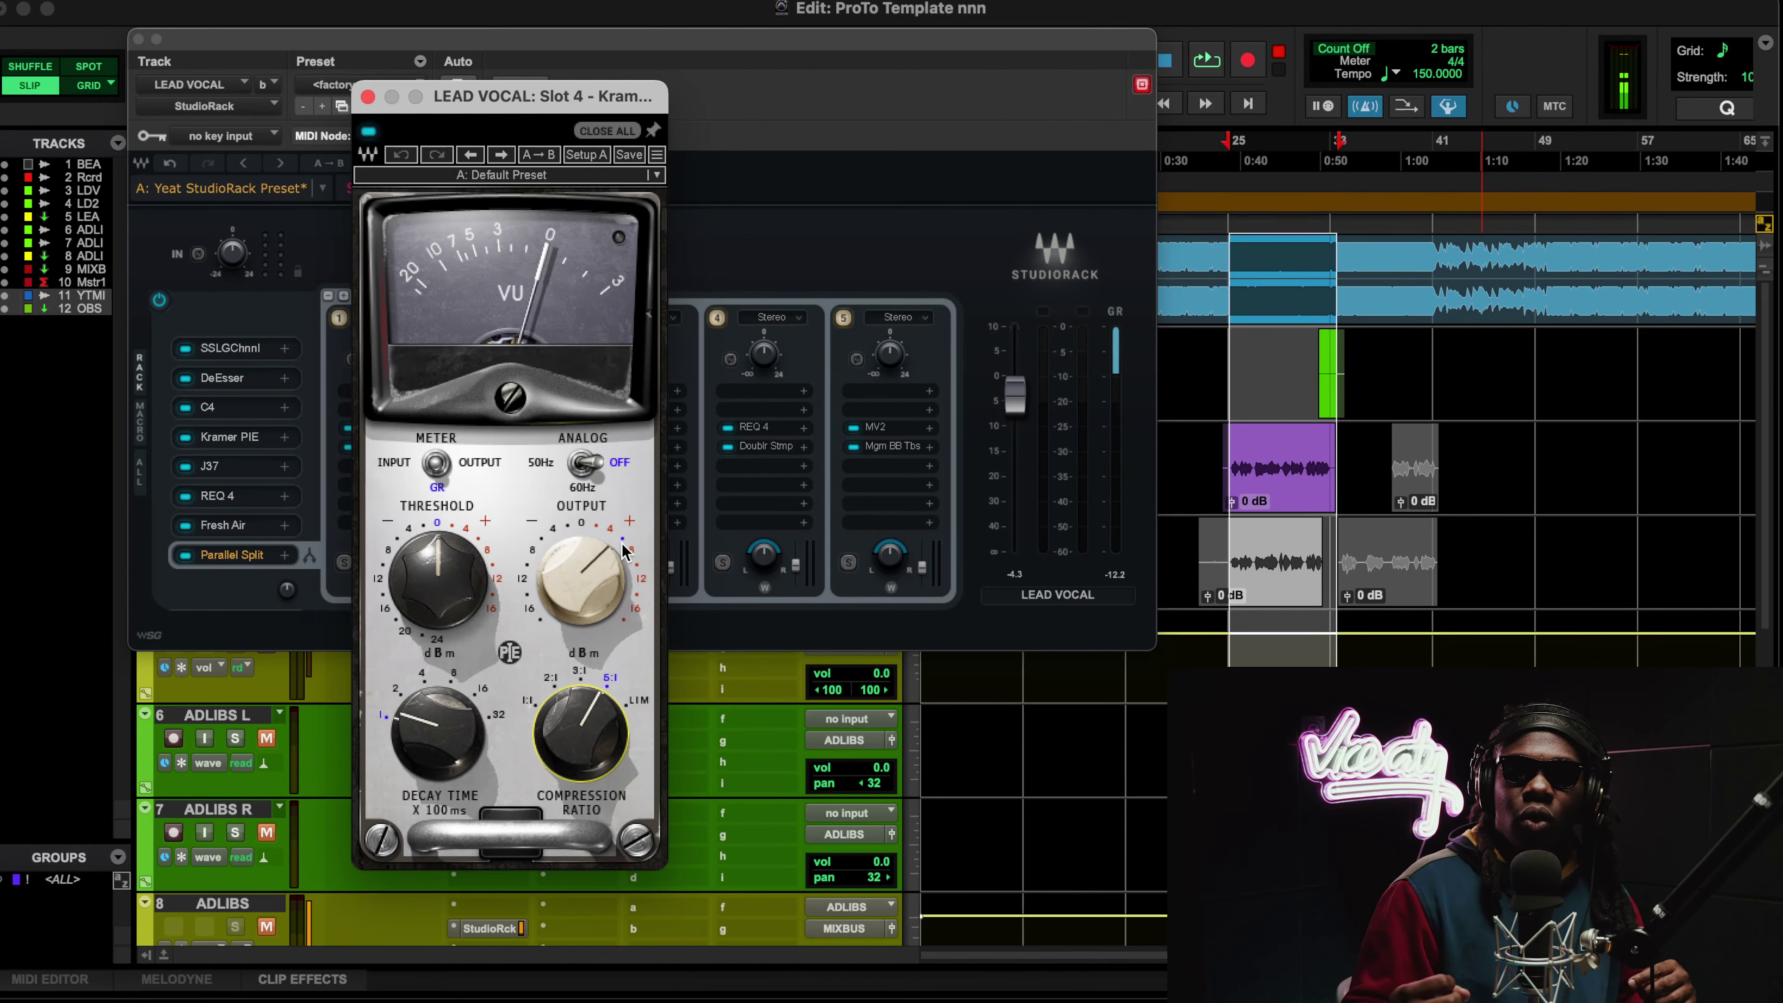
# Step: Play the loop, uncover the track controls, and audition Kramer PIE on and off, leaving it enabled and stopping playback
pyautogui.press('space')
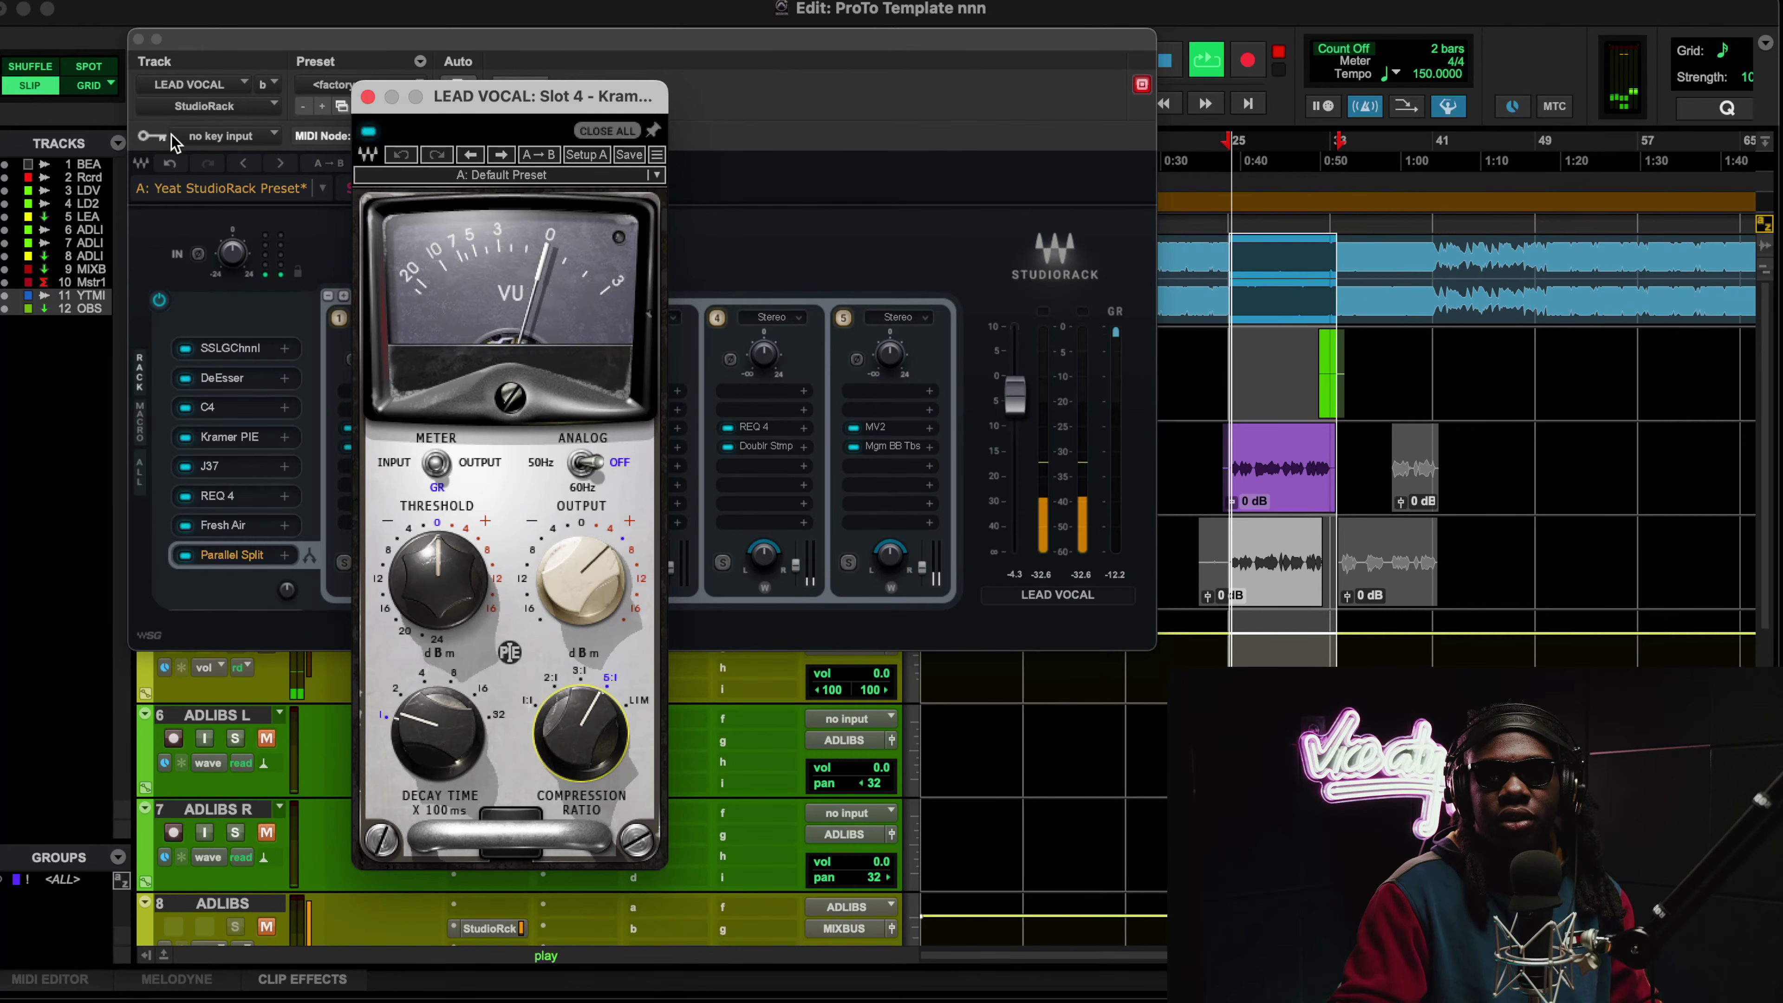
pyautogui.moveTo(214, 49); pyautogui.dragTo(366, 118)
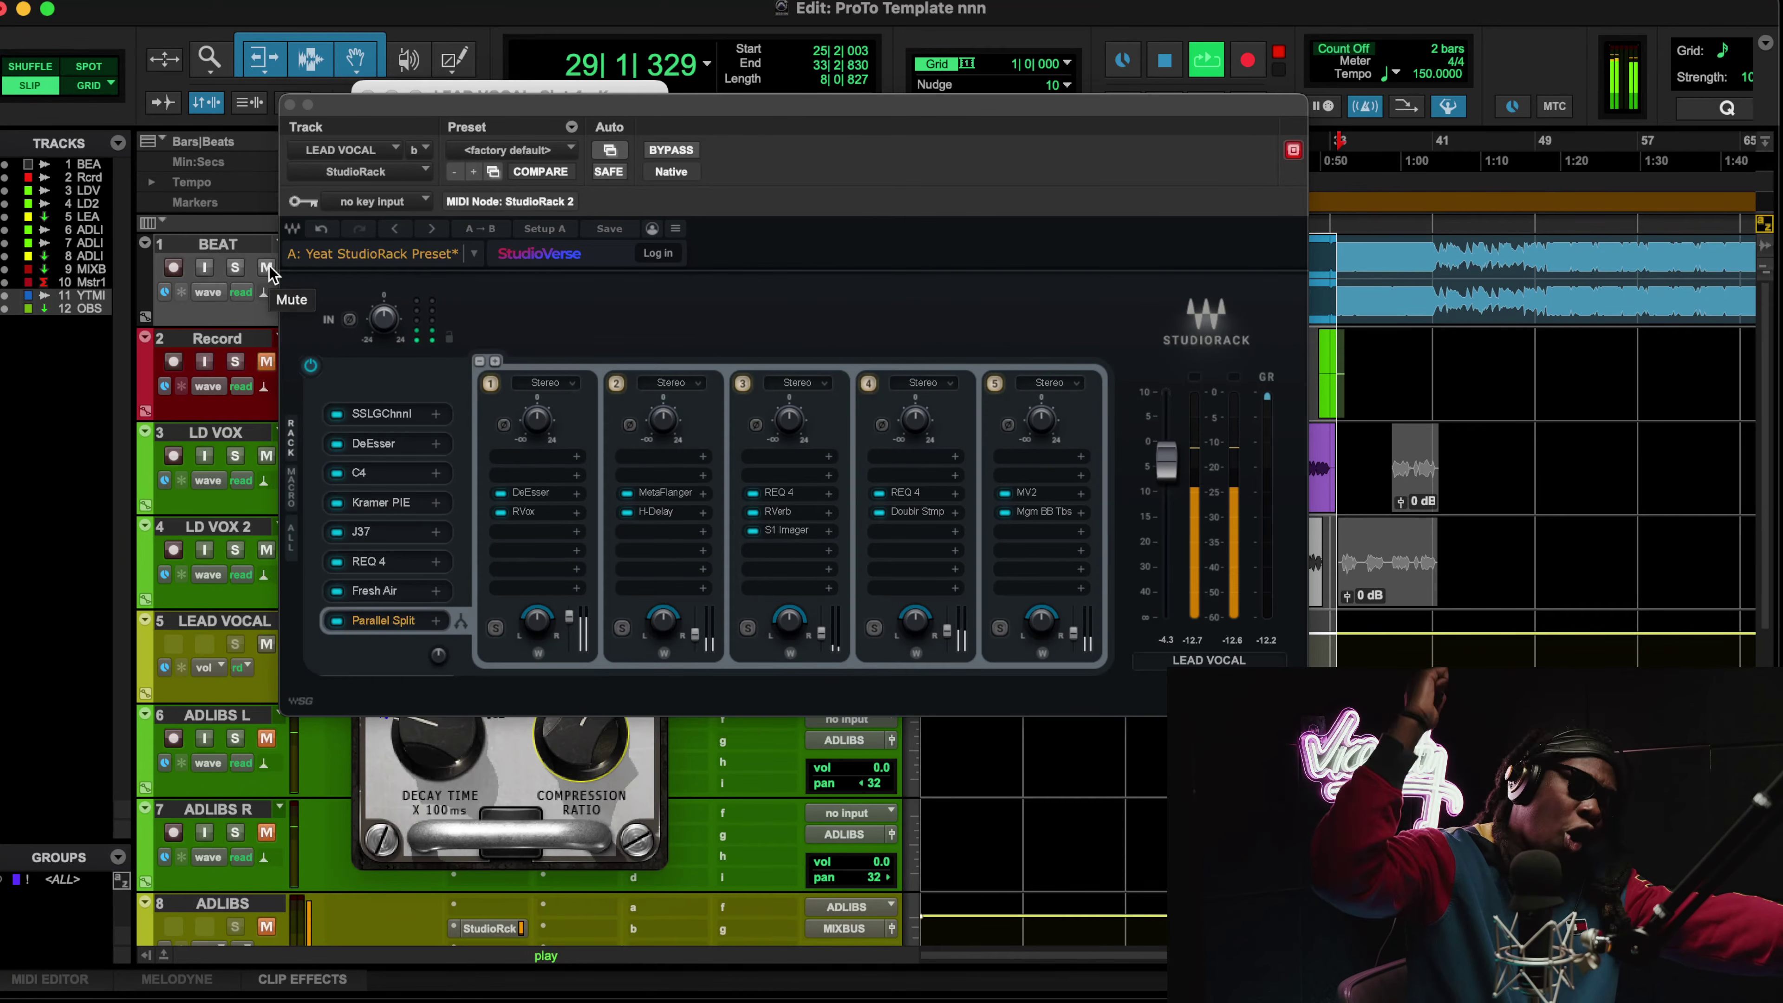
pyautogui.click(381, 503)
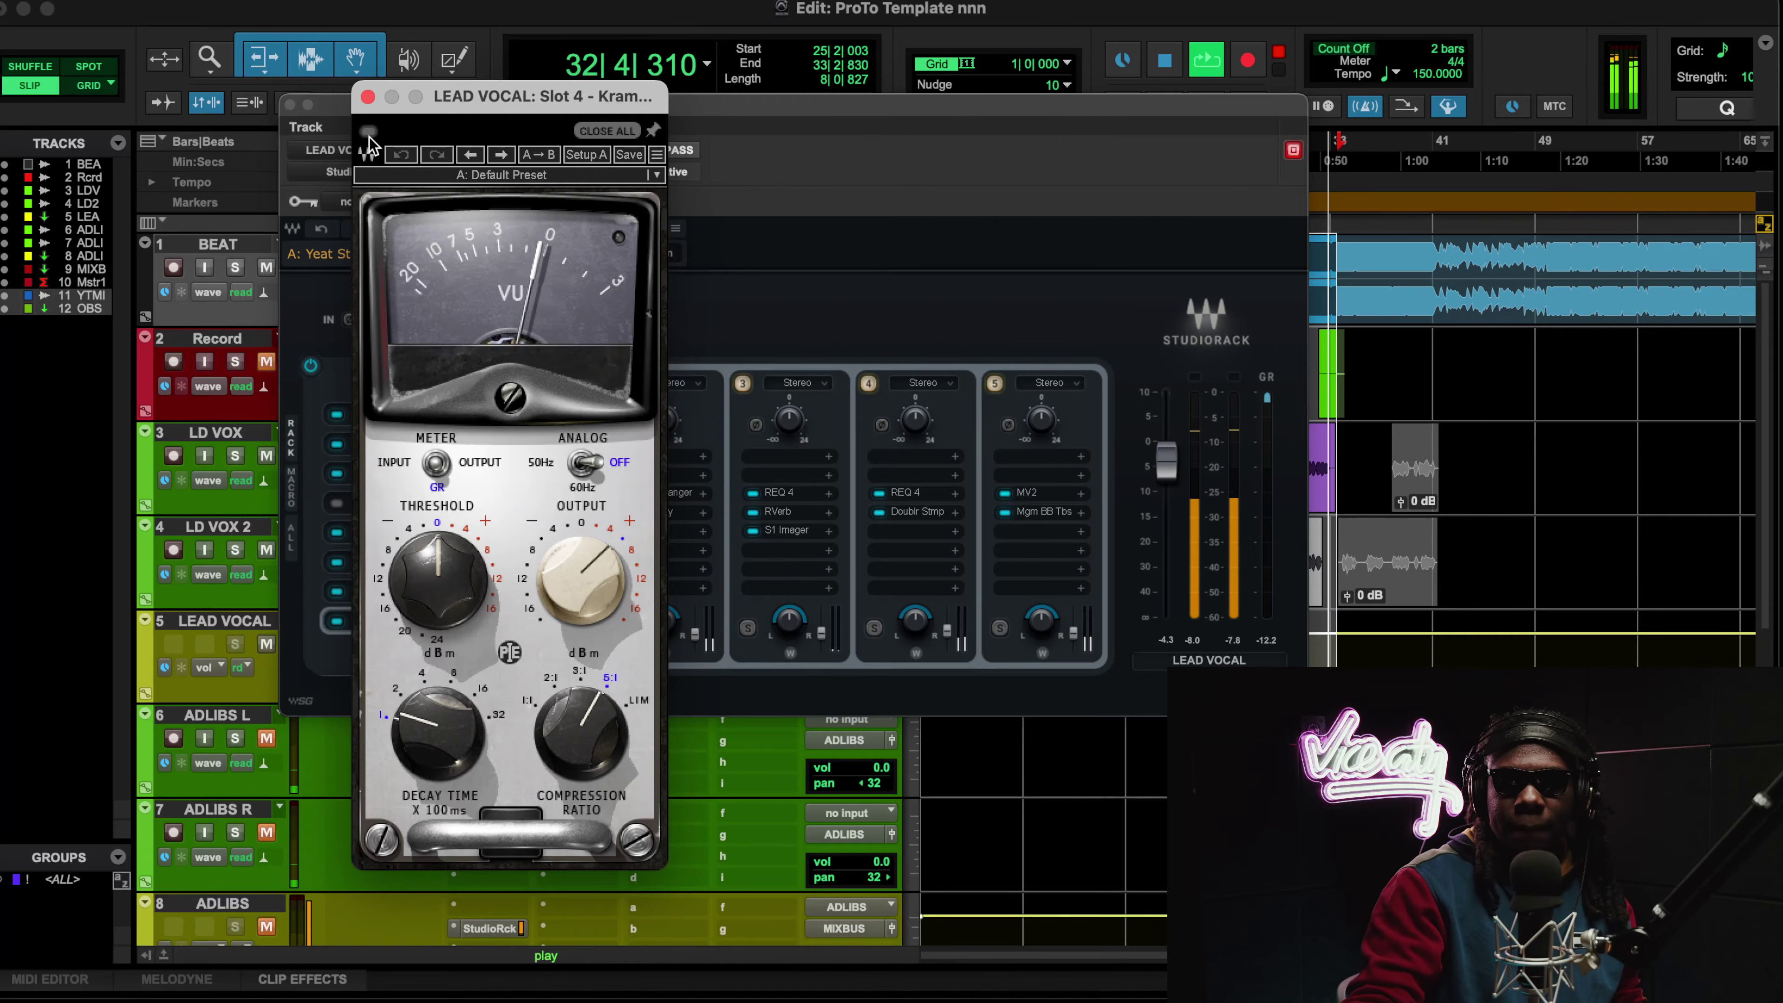
pyautogui.click(368, 132)
pyautogui.click(368, 131)
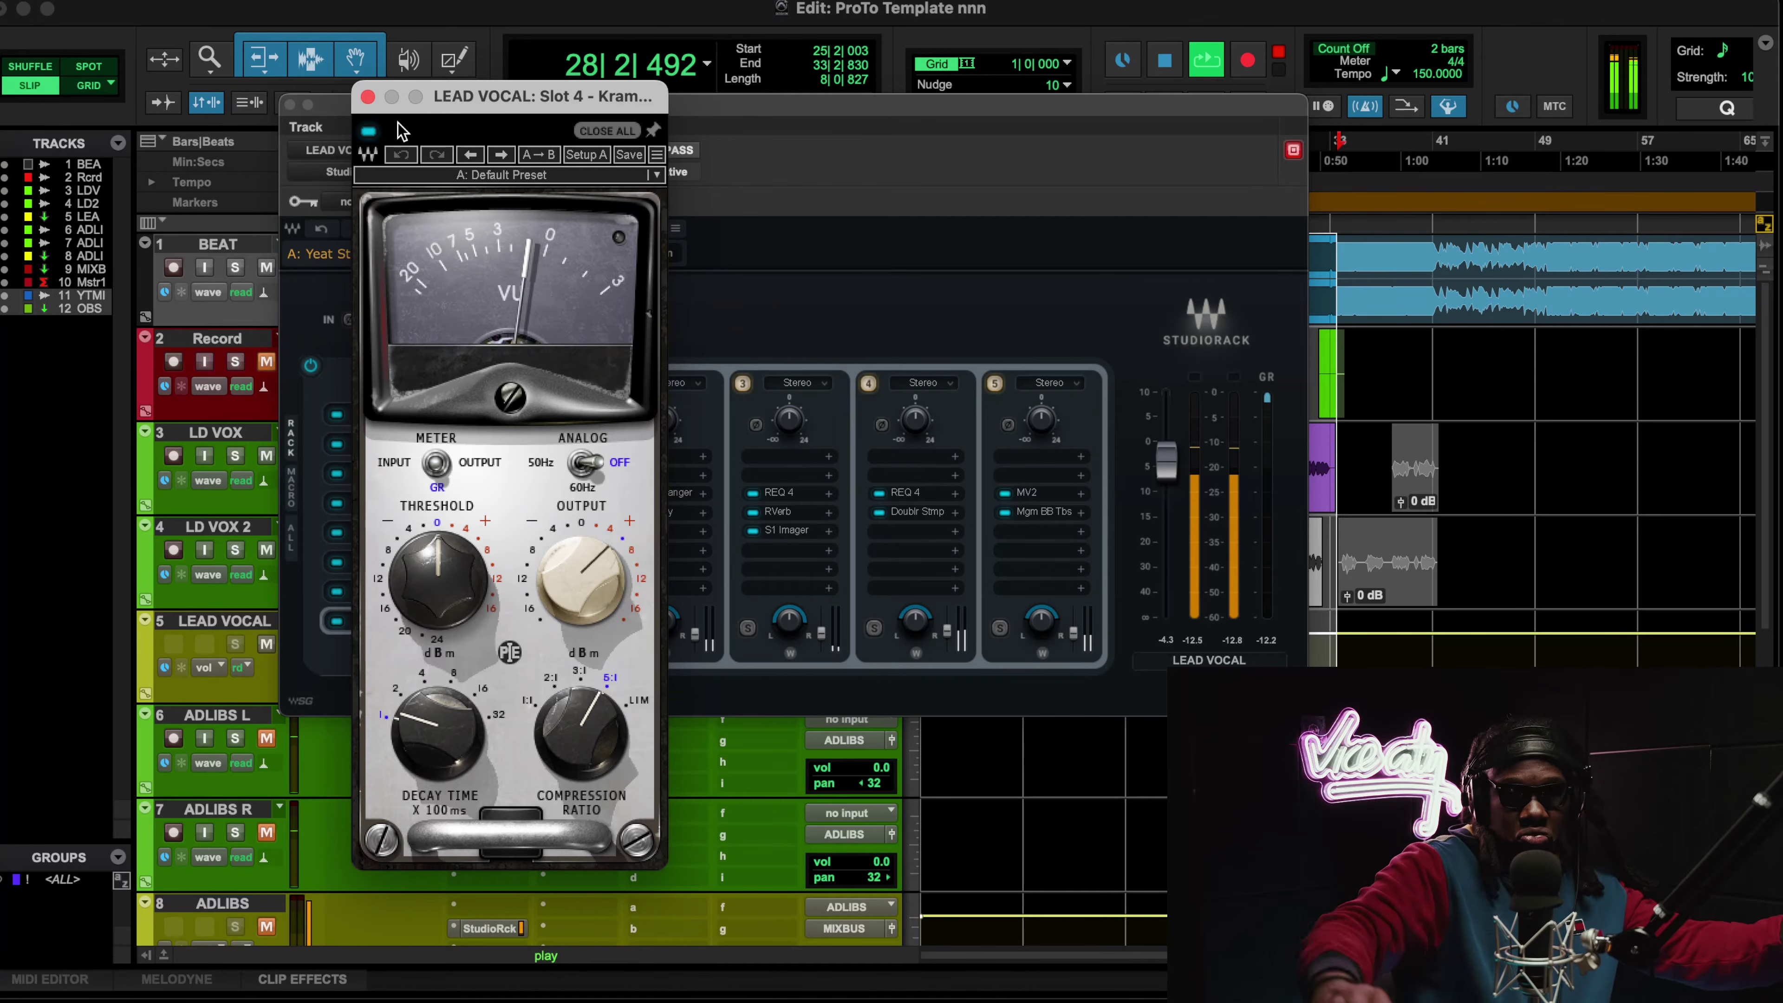
pyautogui.press('space')
# Step: Open the Kramer PIE output value for inspection and close the compressor
pyautogui.click(581, 581)
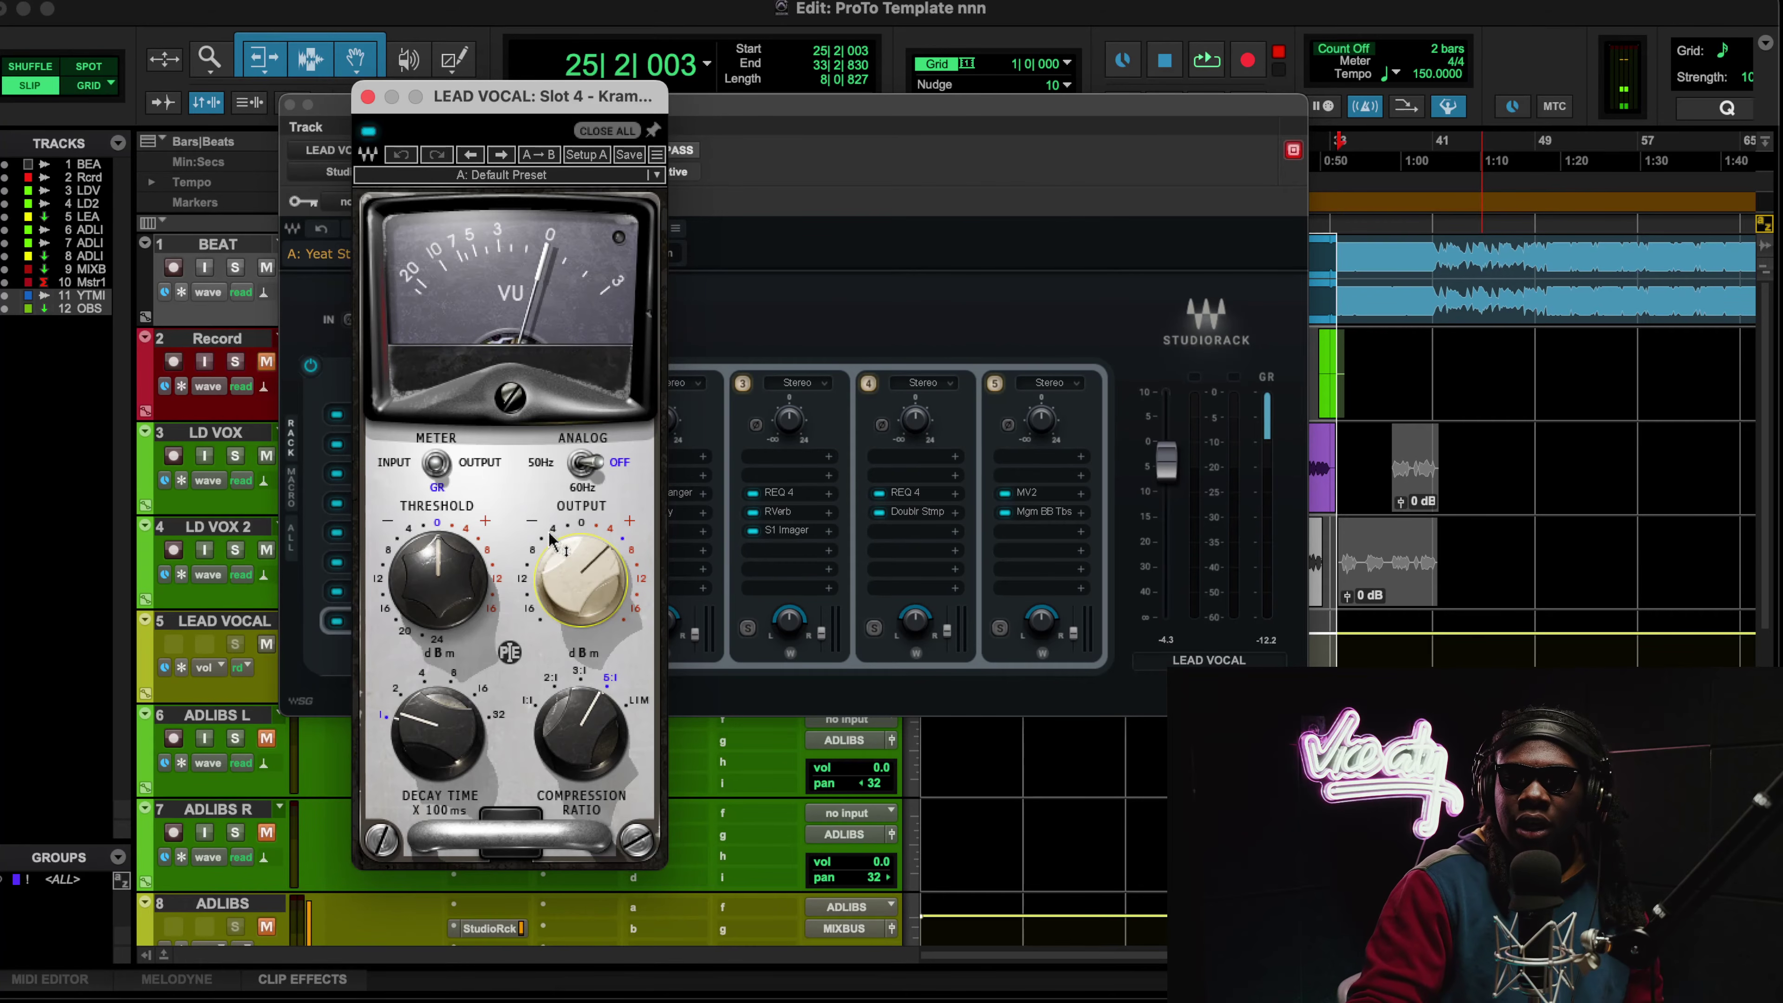
pyautogui.click(572, 557)
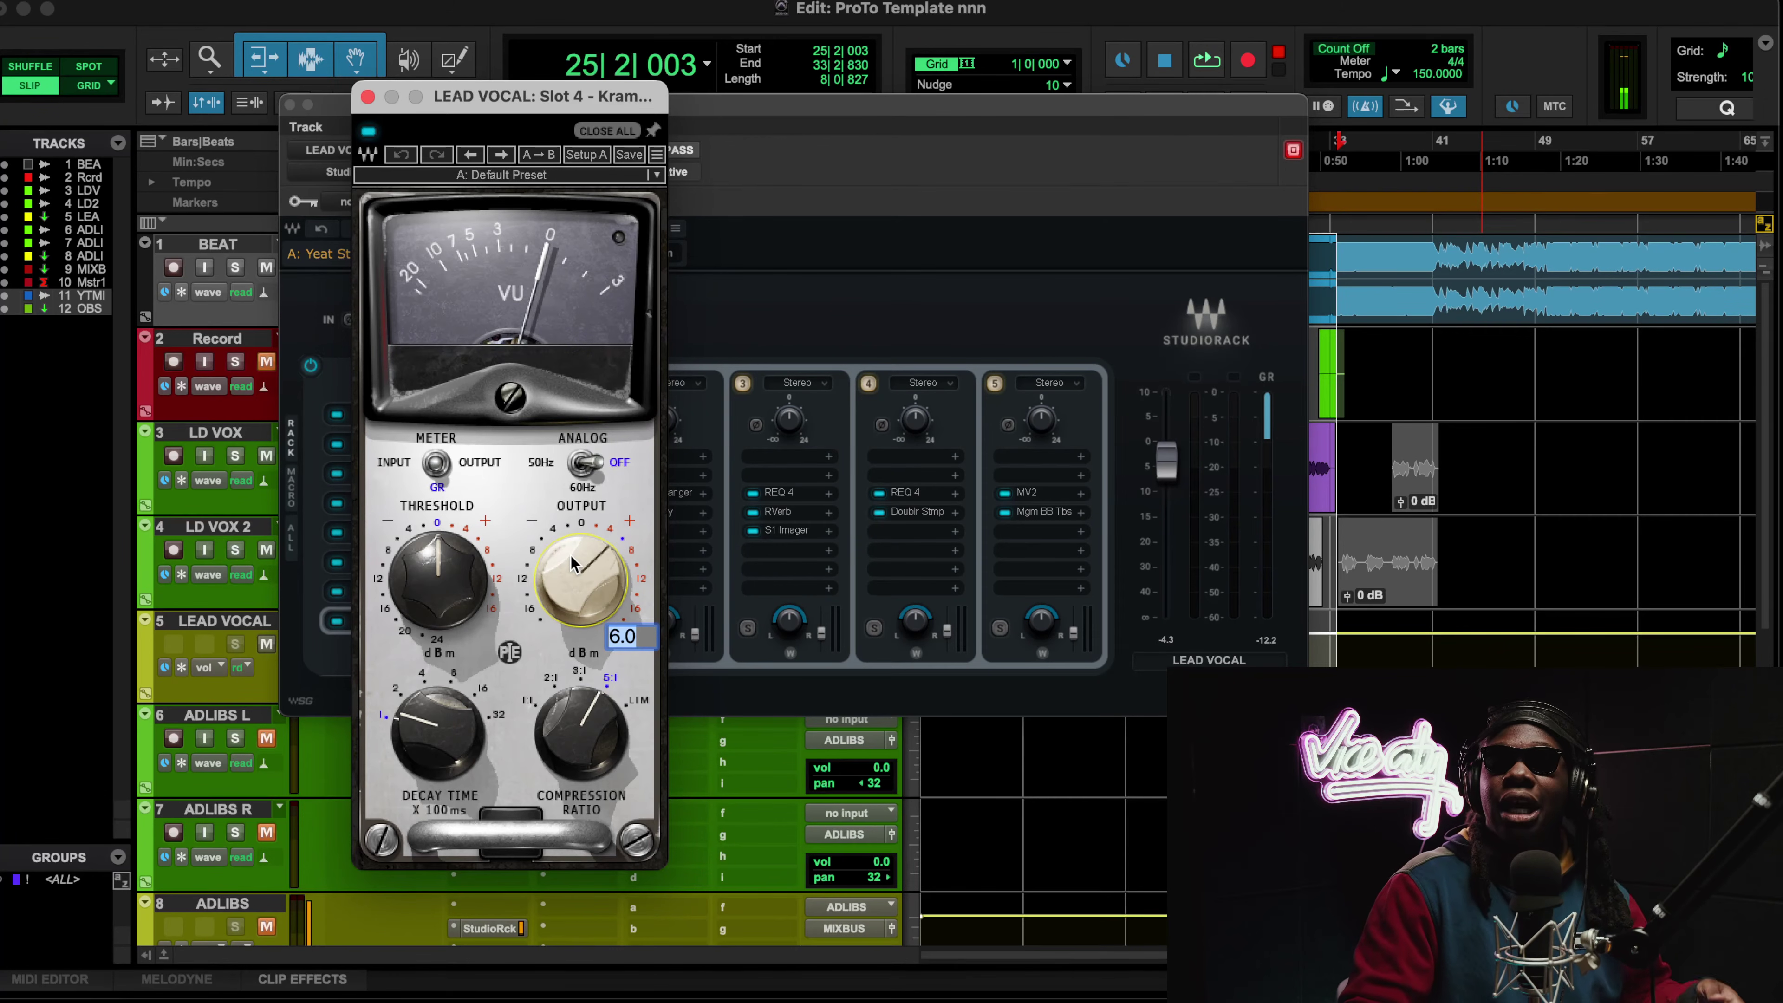
pyautogui.click(367, 96)
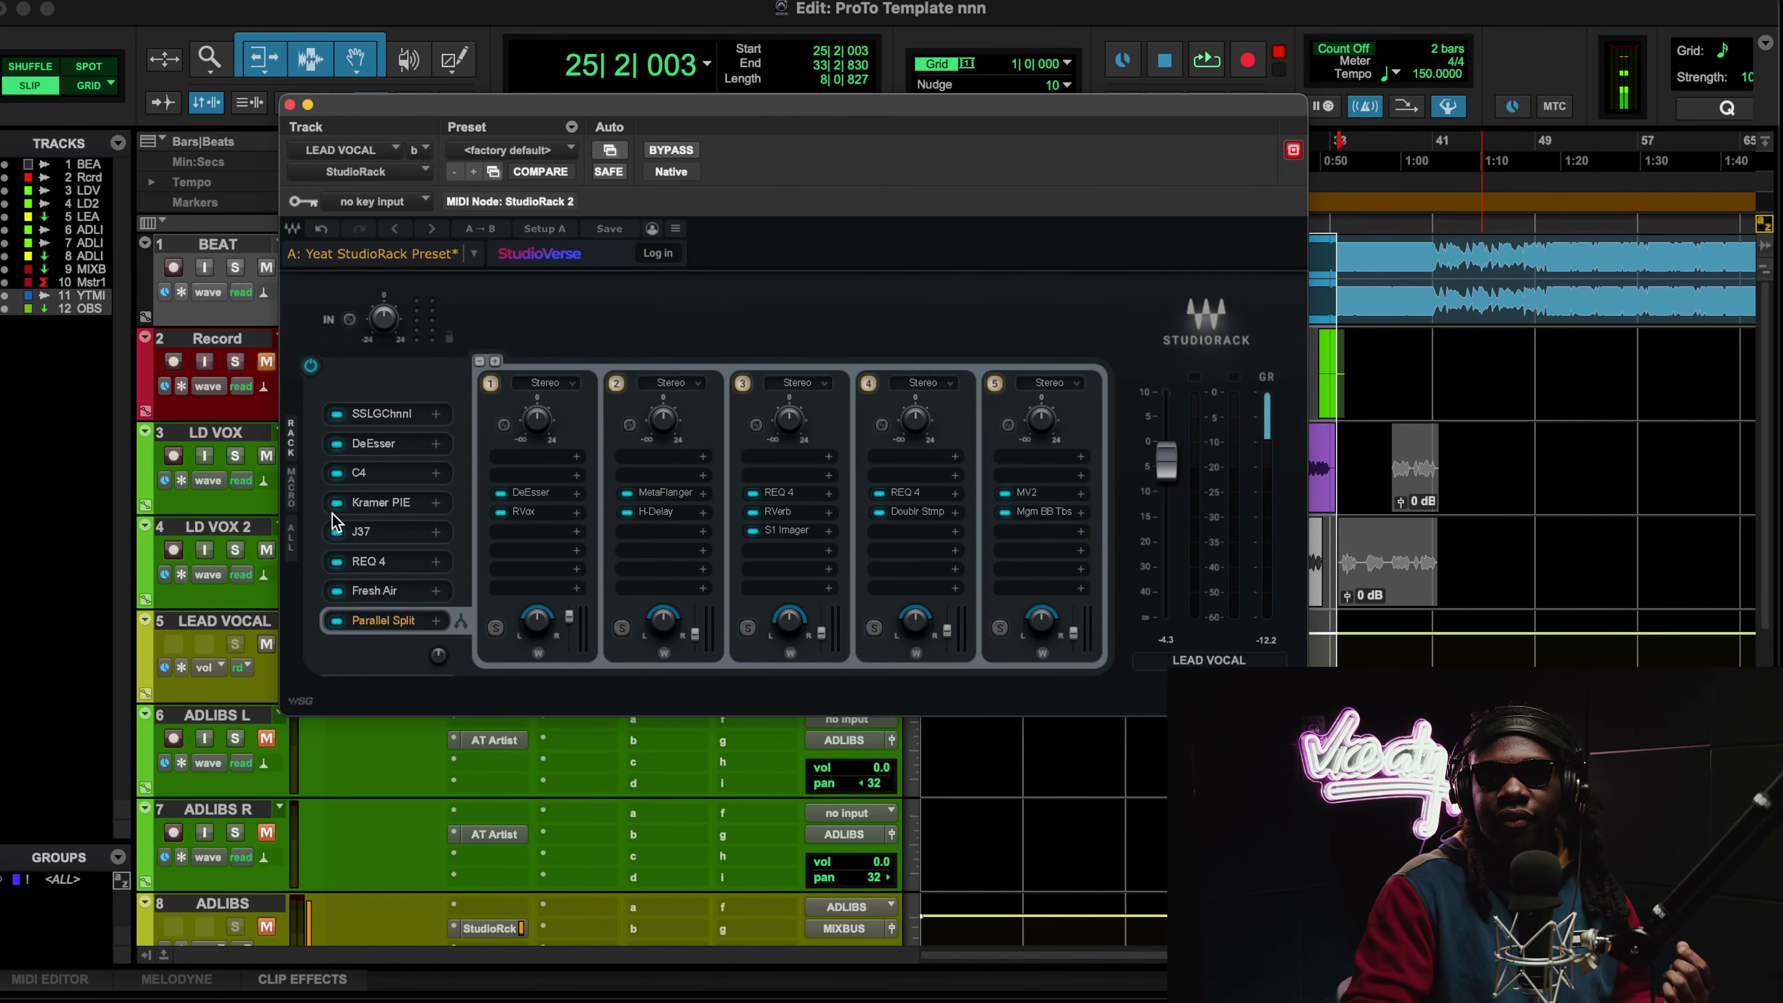
# Step: Open the J37 tape module, start playback, and place its window clear of the track mute controls
pyautogui.click(355, 535)
pyautogui.moveTo(912, 105); pyautogui.dragTo(602, 61)
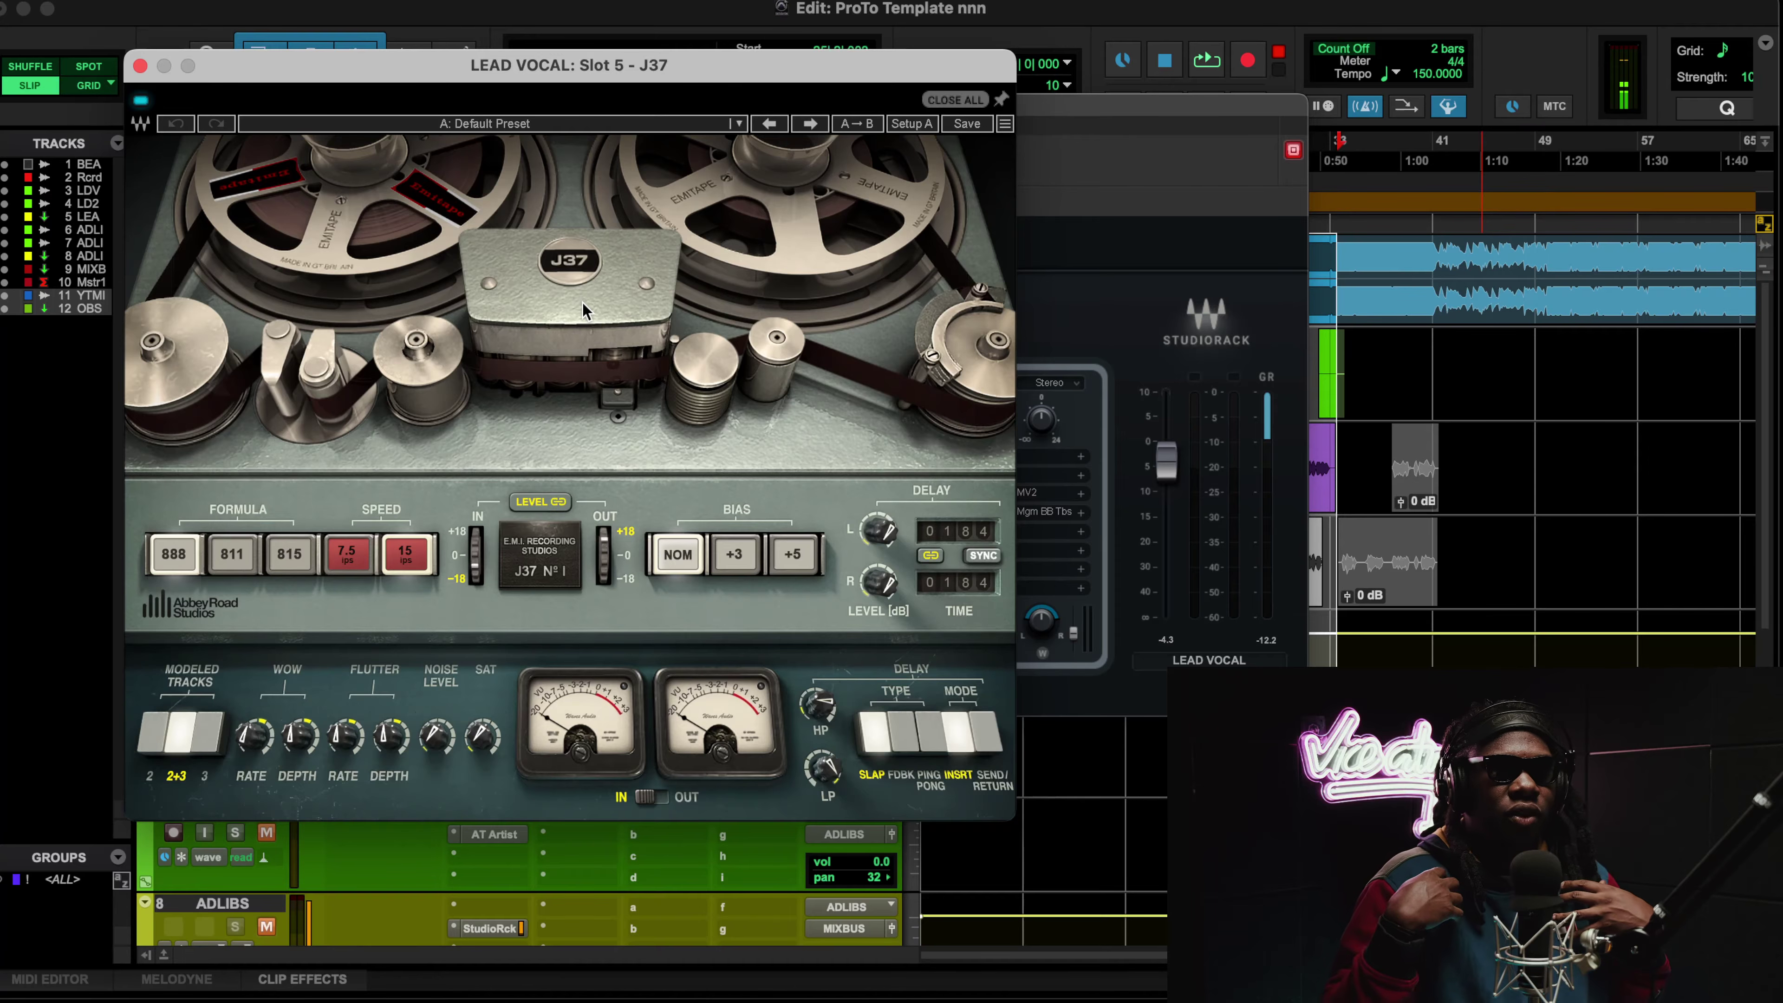
pyautogui.press('space')
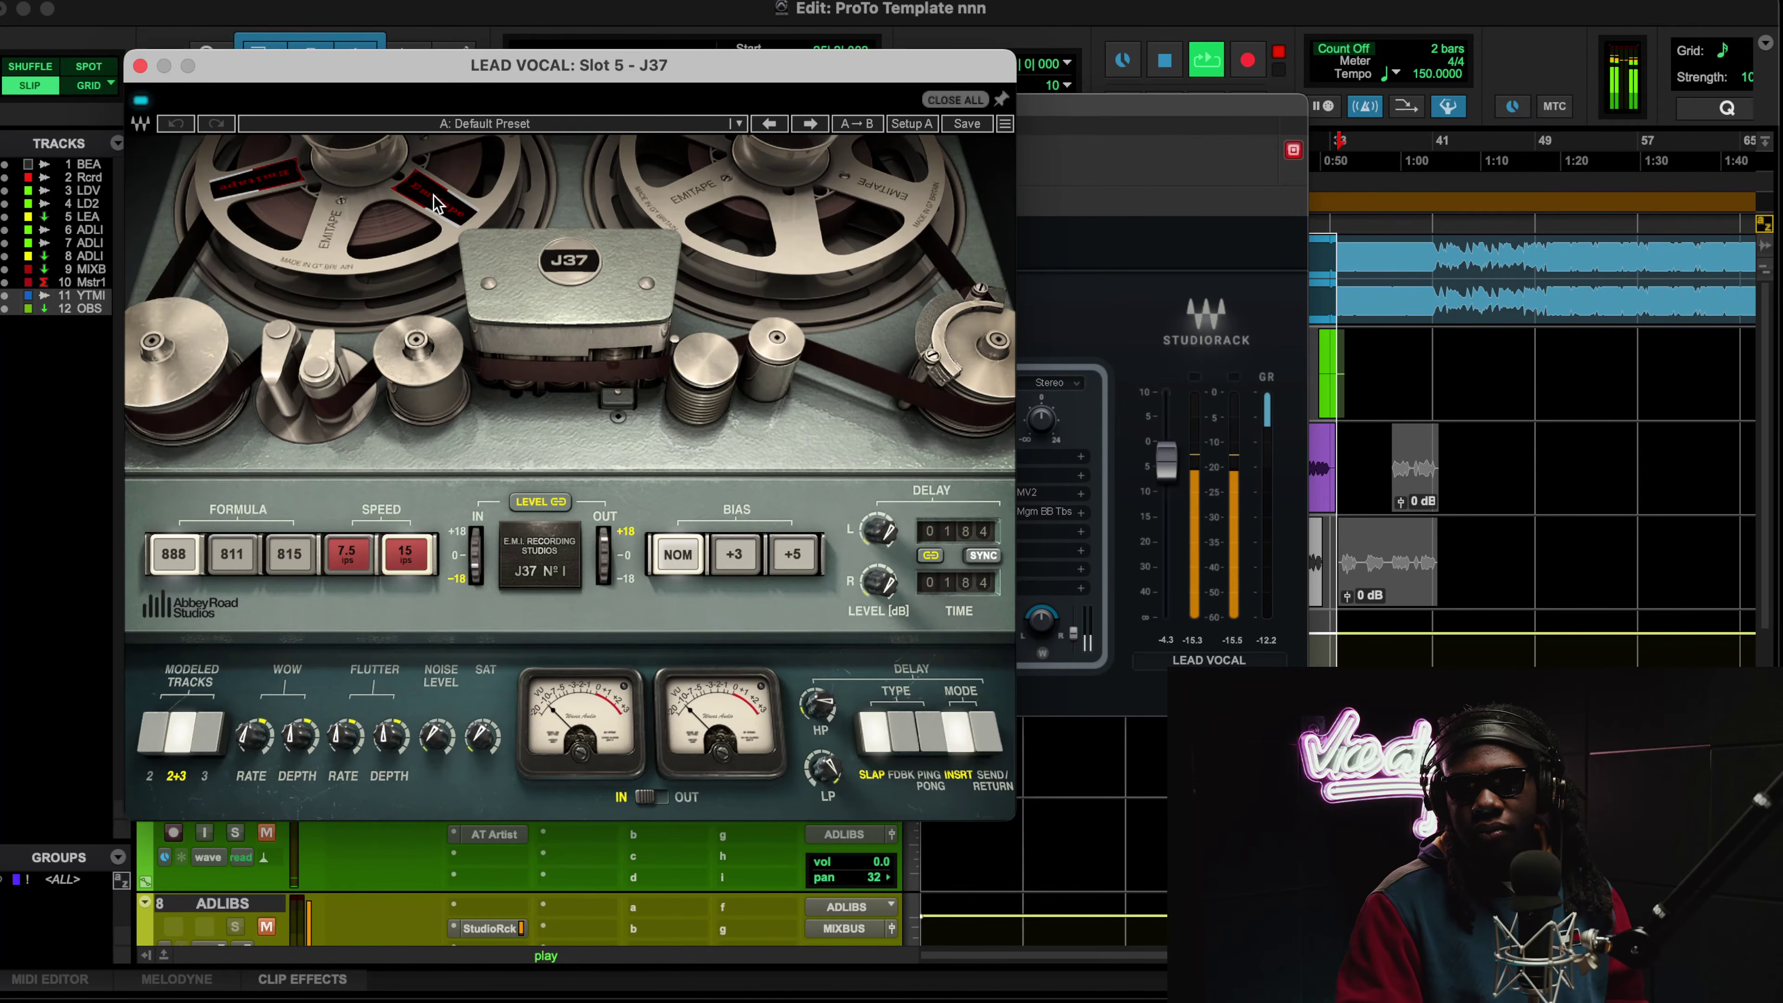
pyautogui.moveTo(337, 63); pyautogui.dragTo(548, 98)
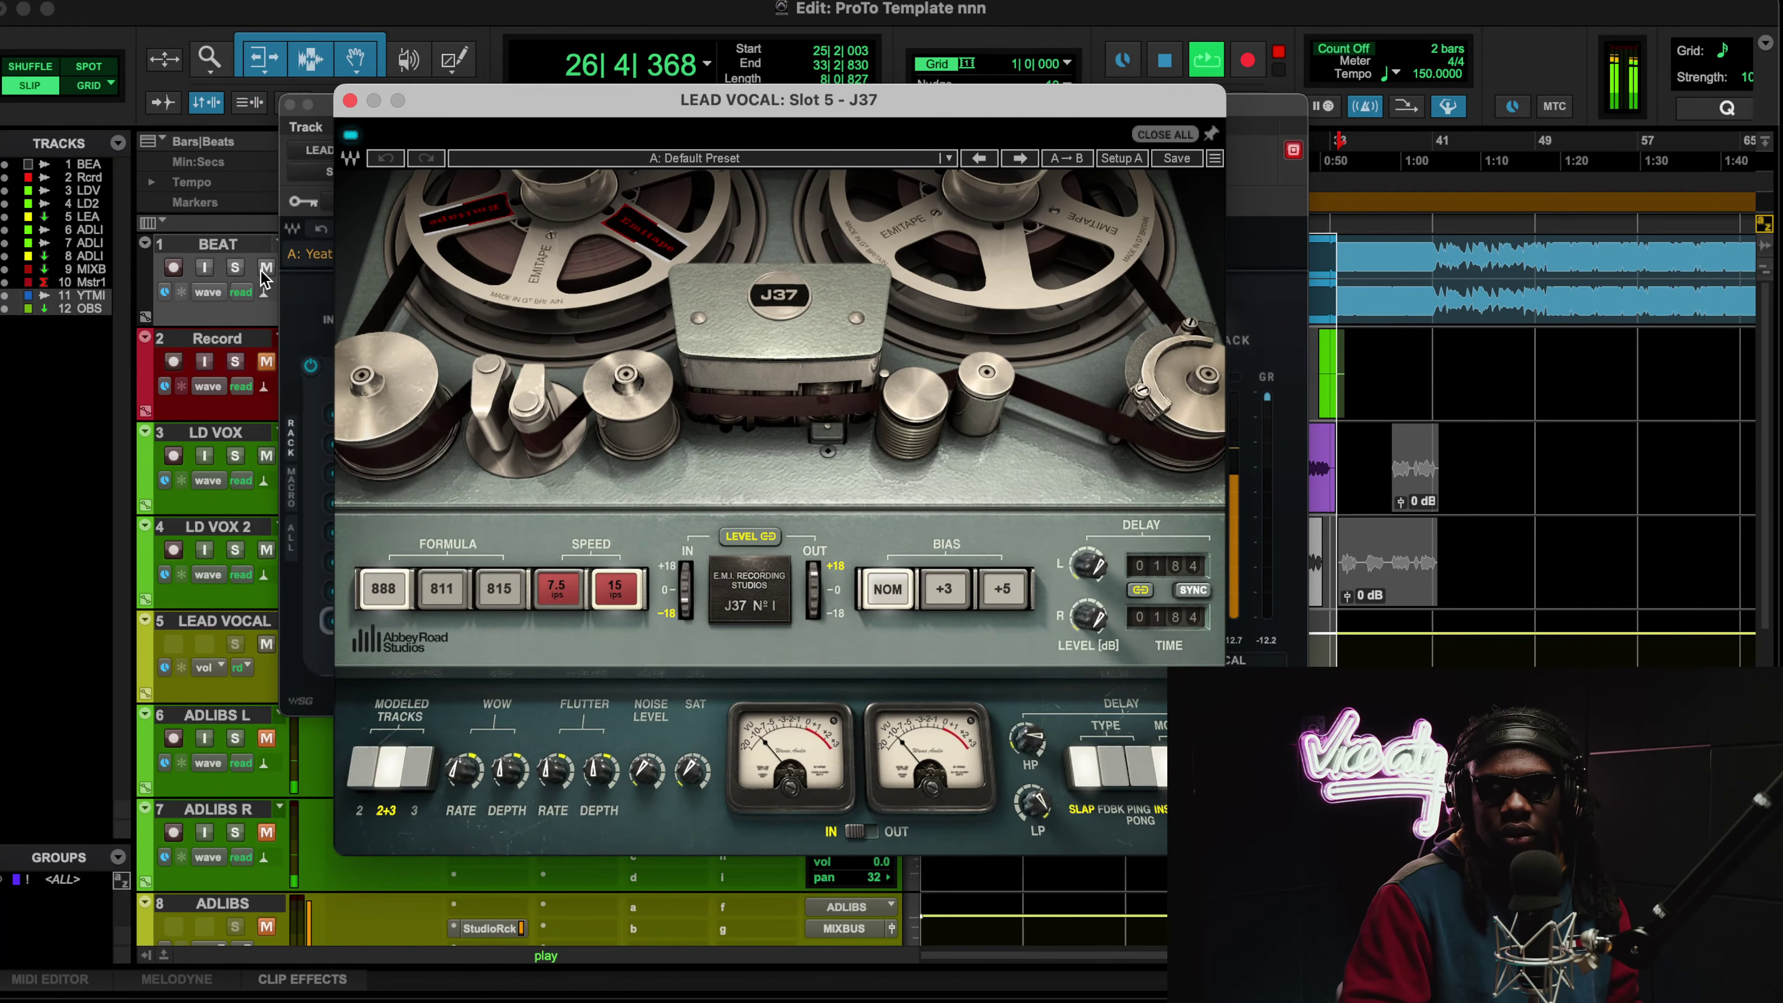
# Step: Mute the BEAT track and unmute the ADLIBS L, ADLIBS R and ADLIBS tracks while the loop plays
pyautogui.click(352, 142)
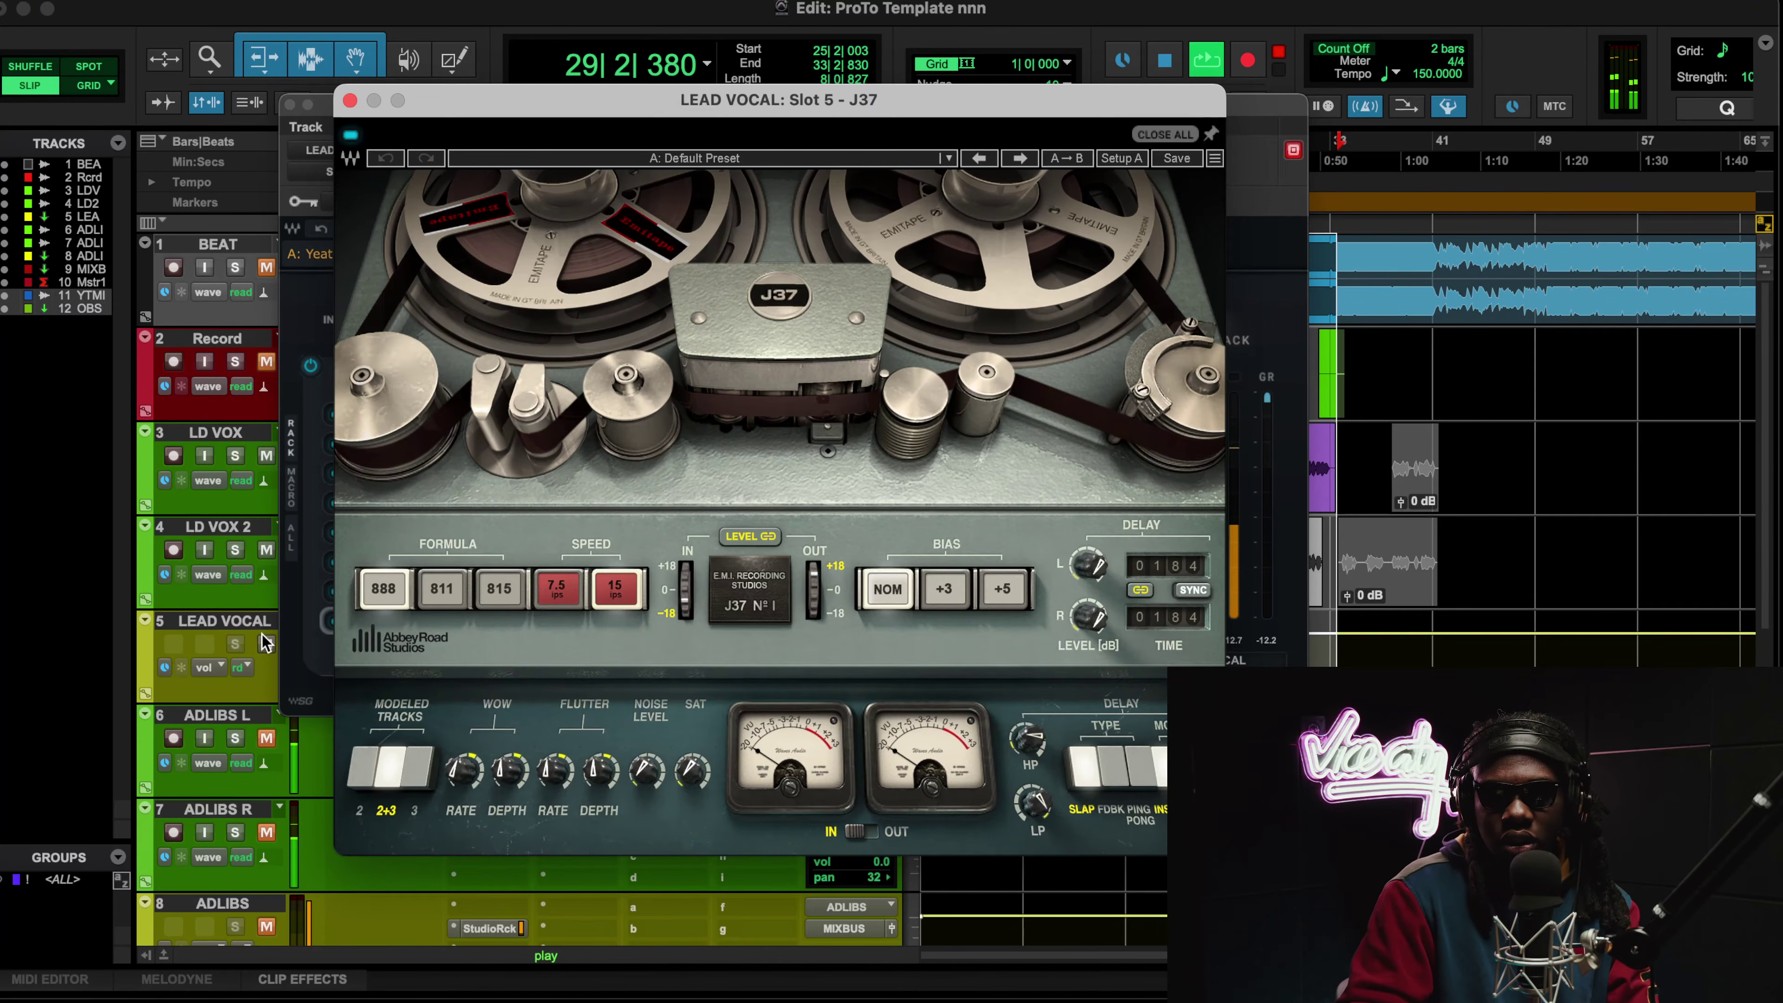
pyautogui.click(265, 737)
pyautogui.click(266, 831)
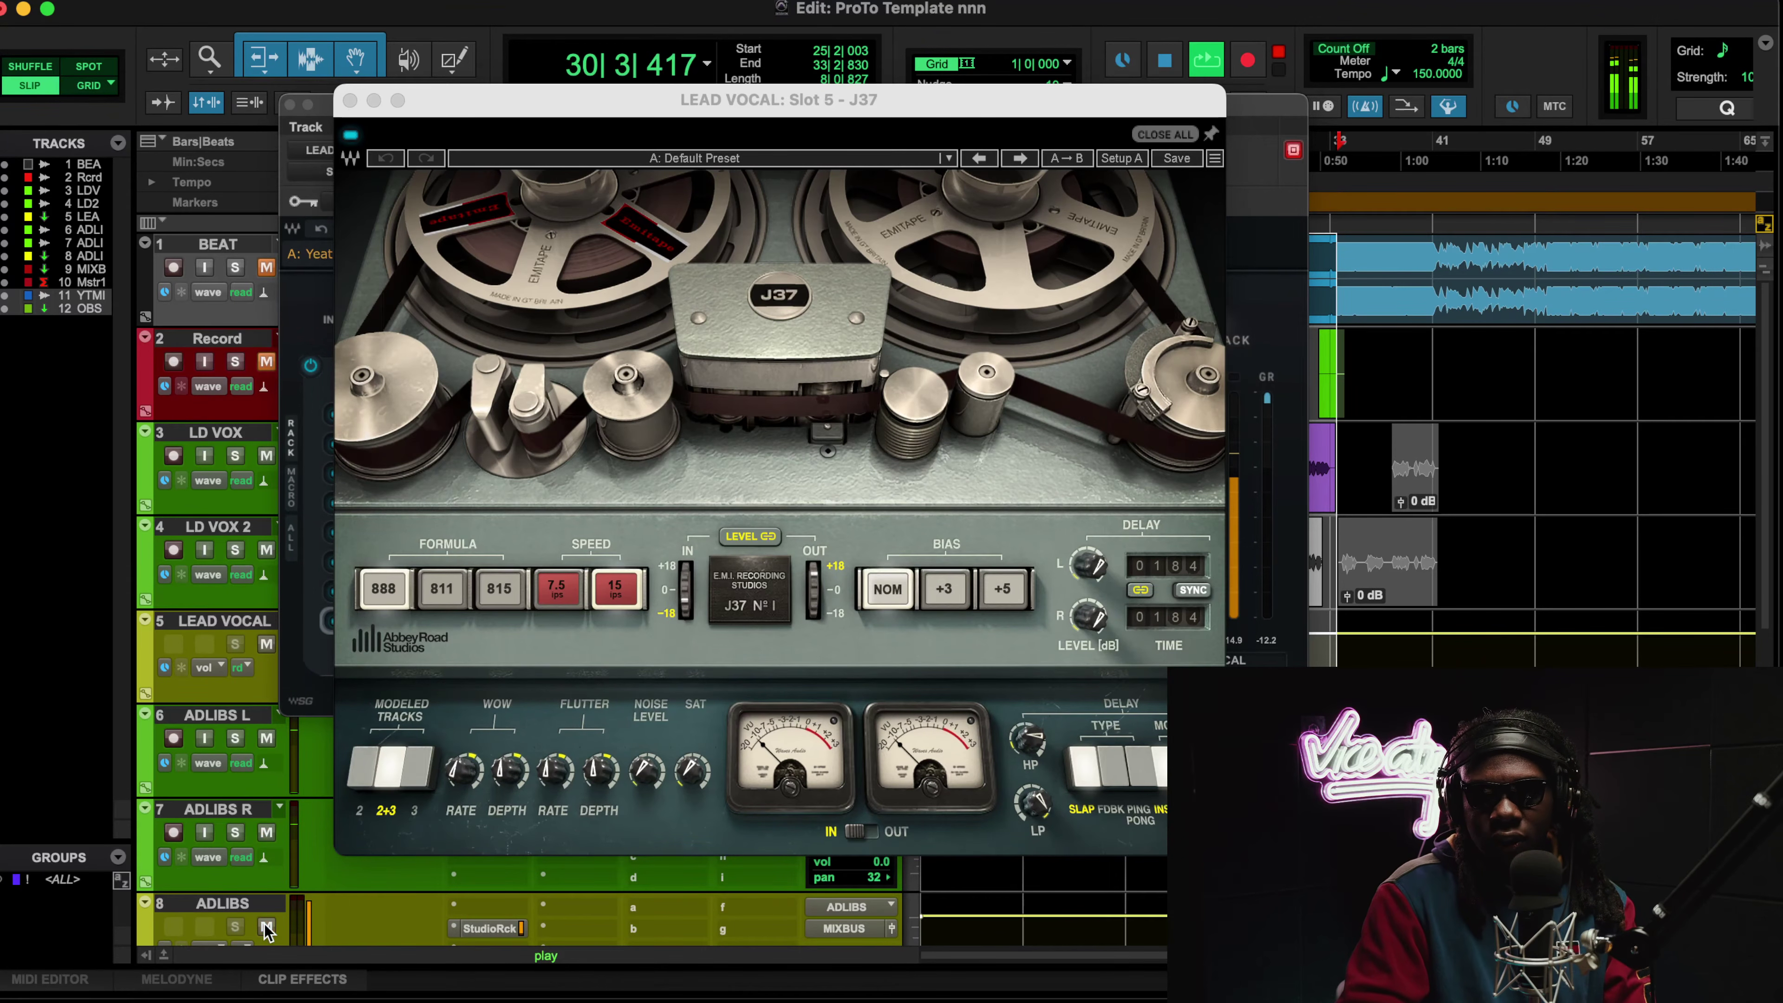
# Step: Audition the J37 tape module off and on, close it with the module enabled, and stop playback
pyautogui.click(348, 140)
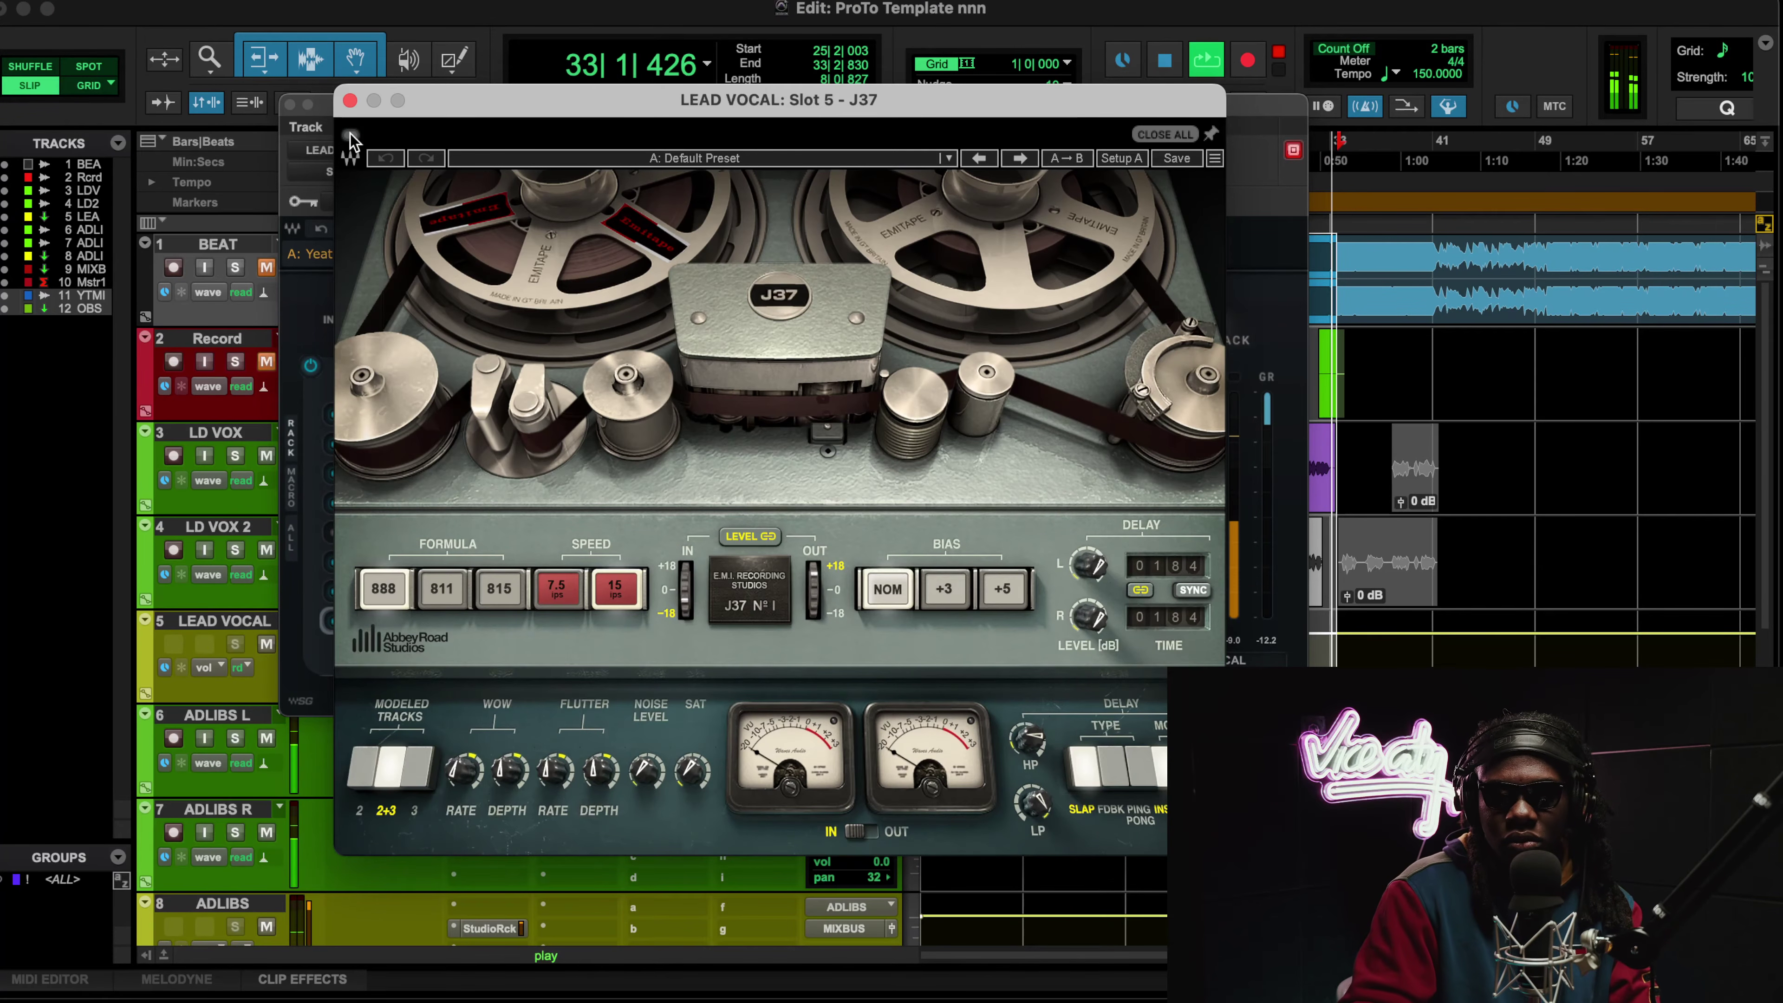
pyautogui.click(350, 133)
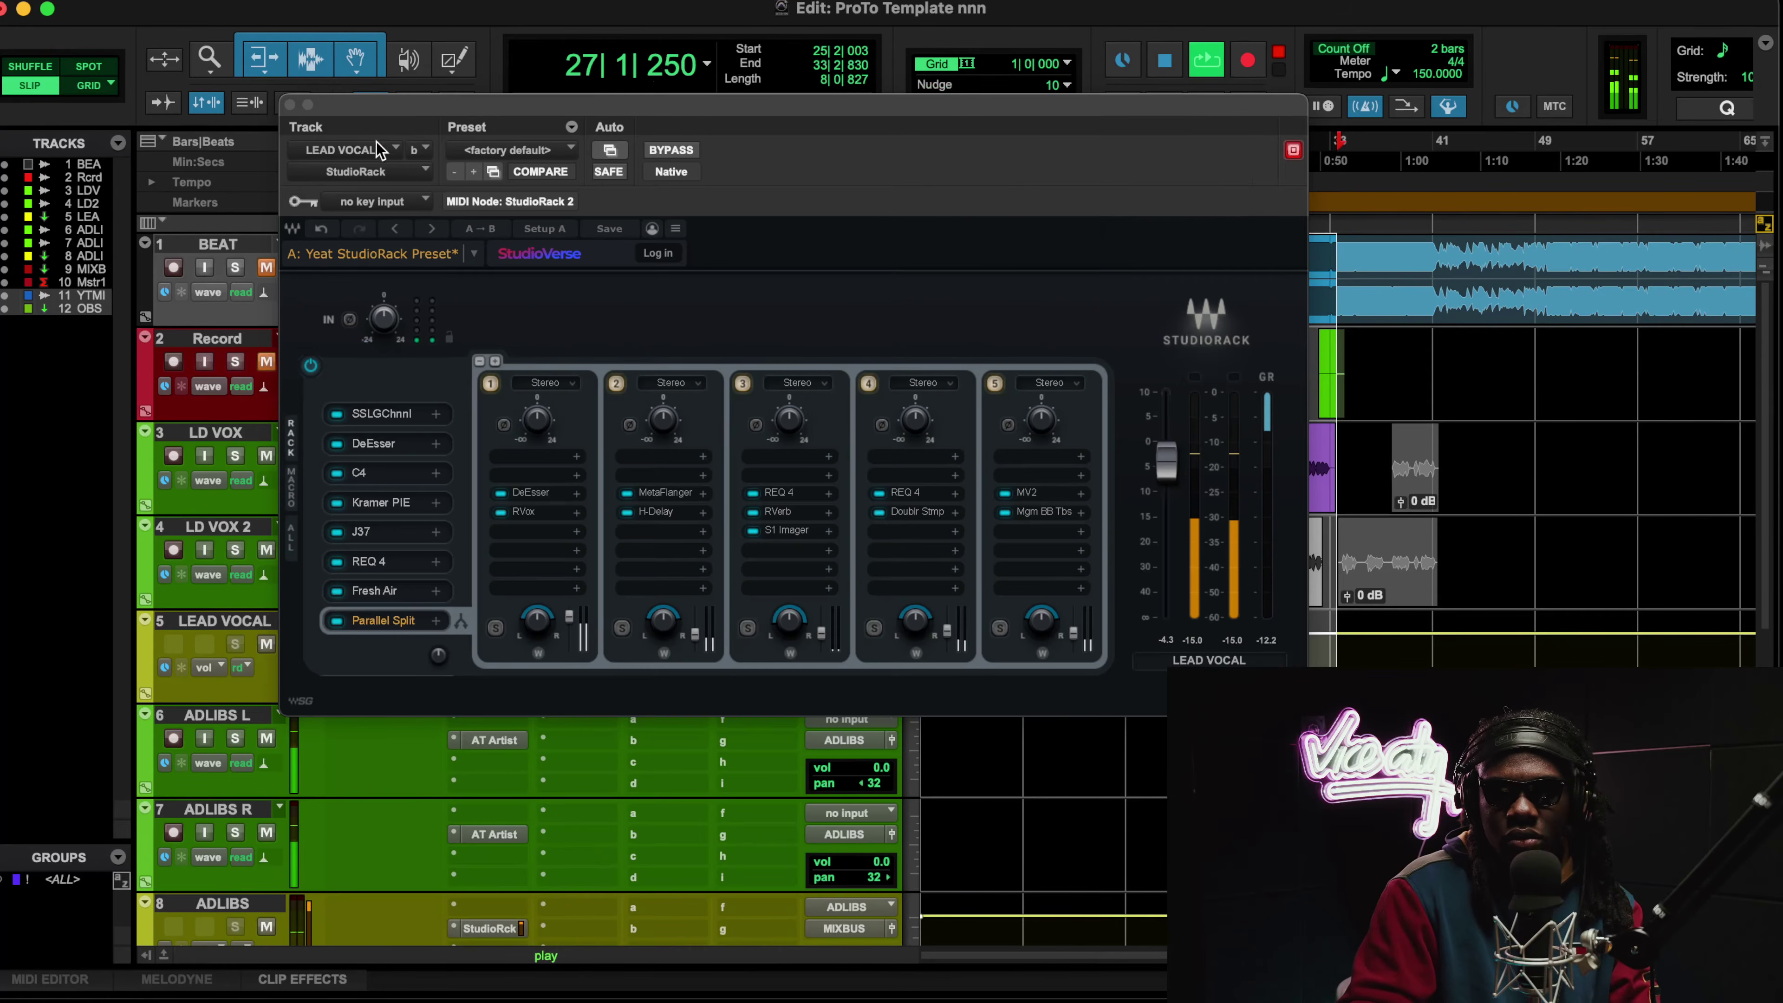
pyautogui.click(349, 100)
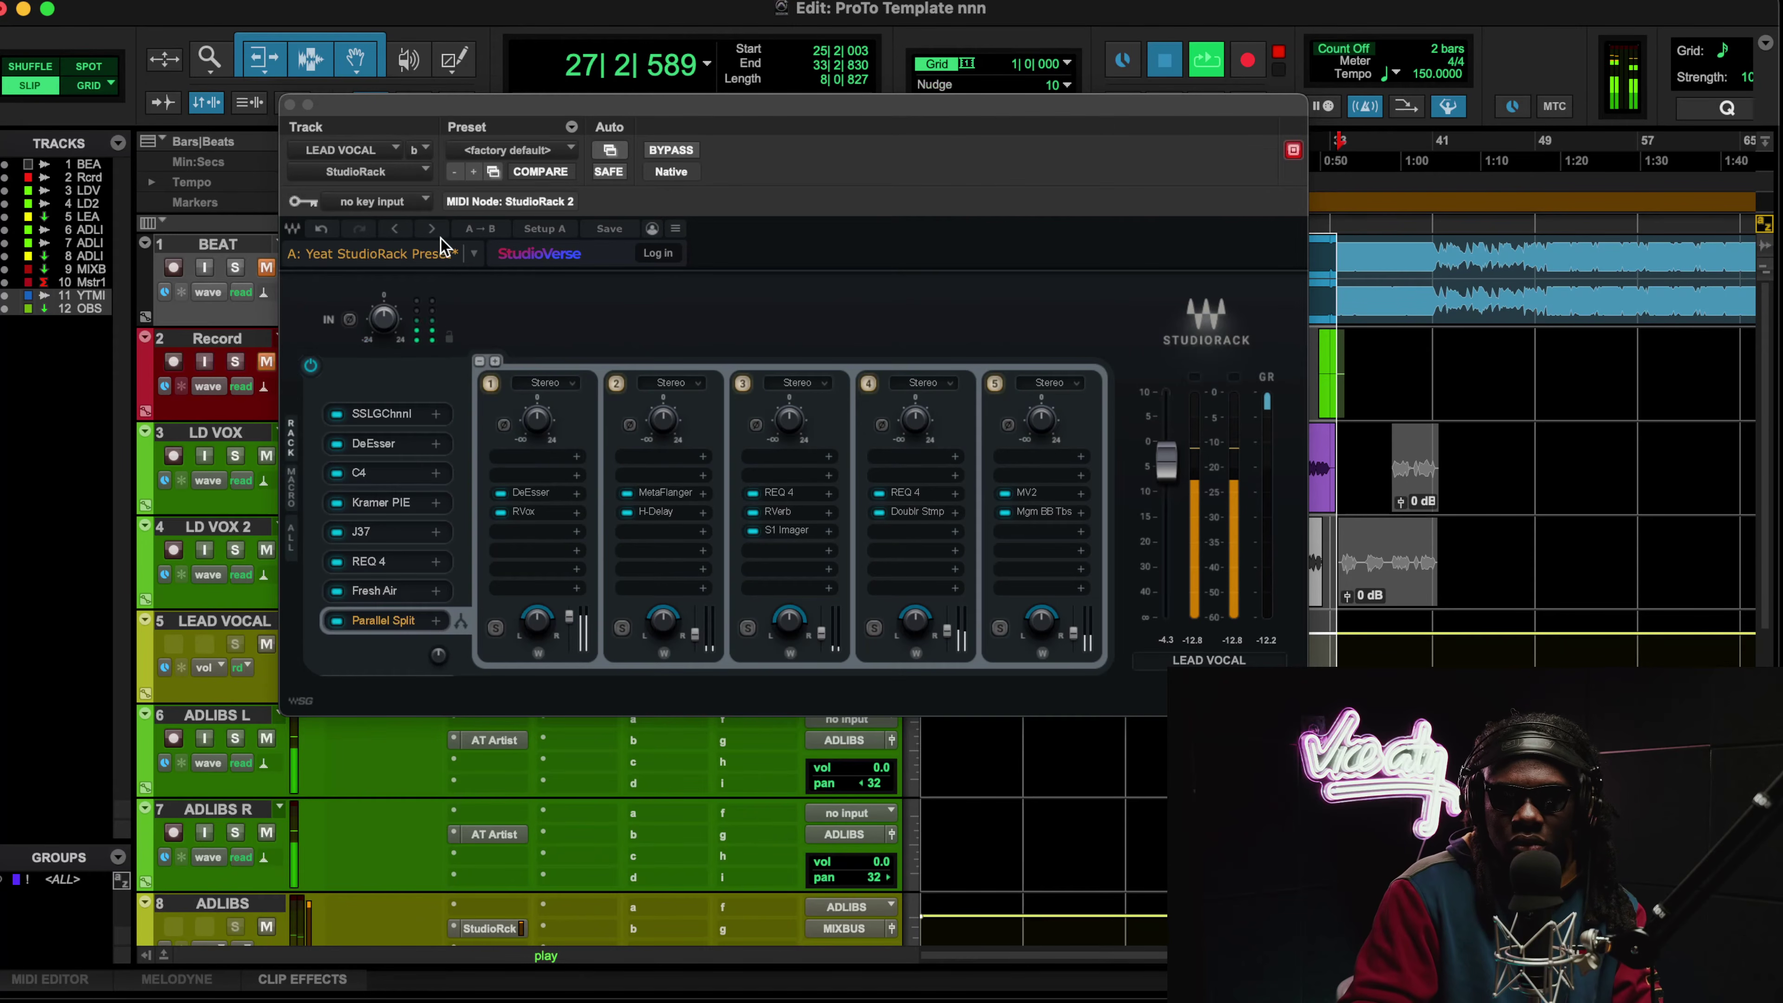
pyautogui.press('space')
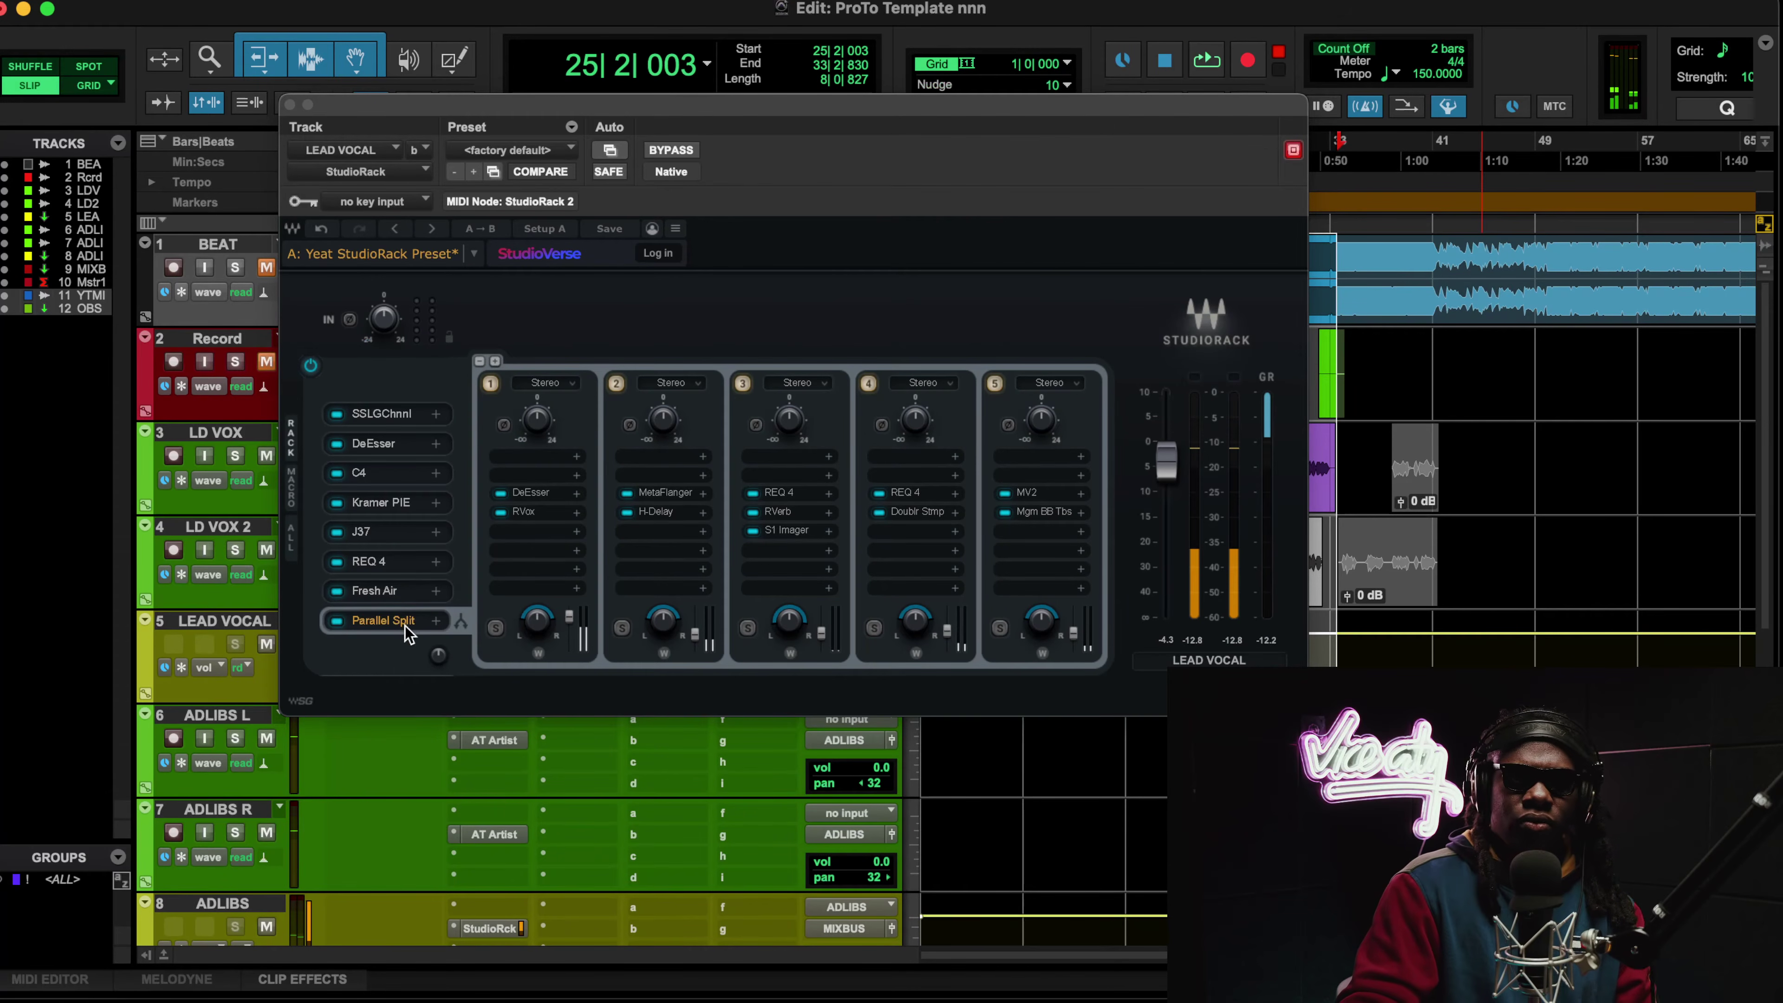
# Step: Open the REQ 4 equalizer from the main rack and examine bands 2, 5 and 6
pyautogui.click(385, 564)
pyautogui.moveTo(917, 154); pyautogui.dragTo(802, 155)
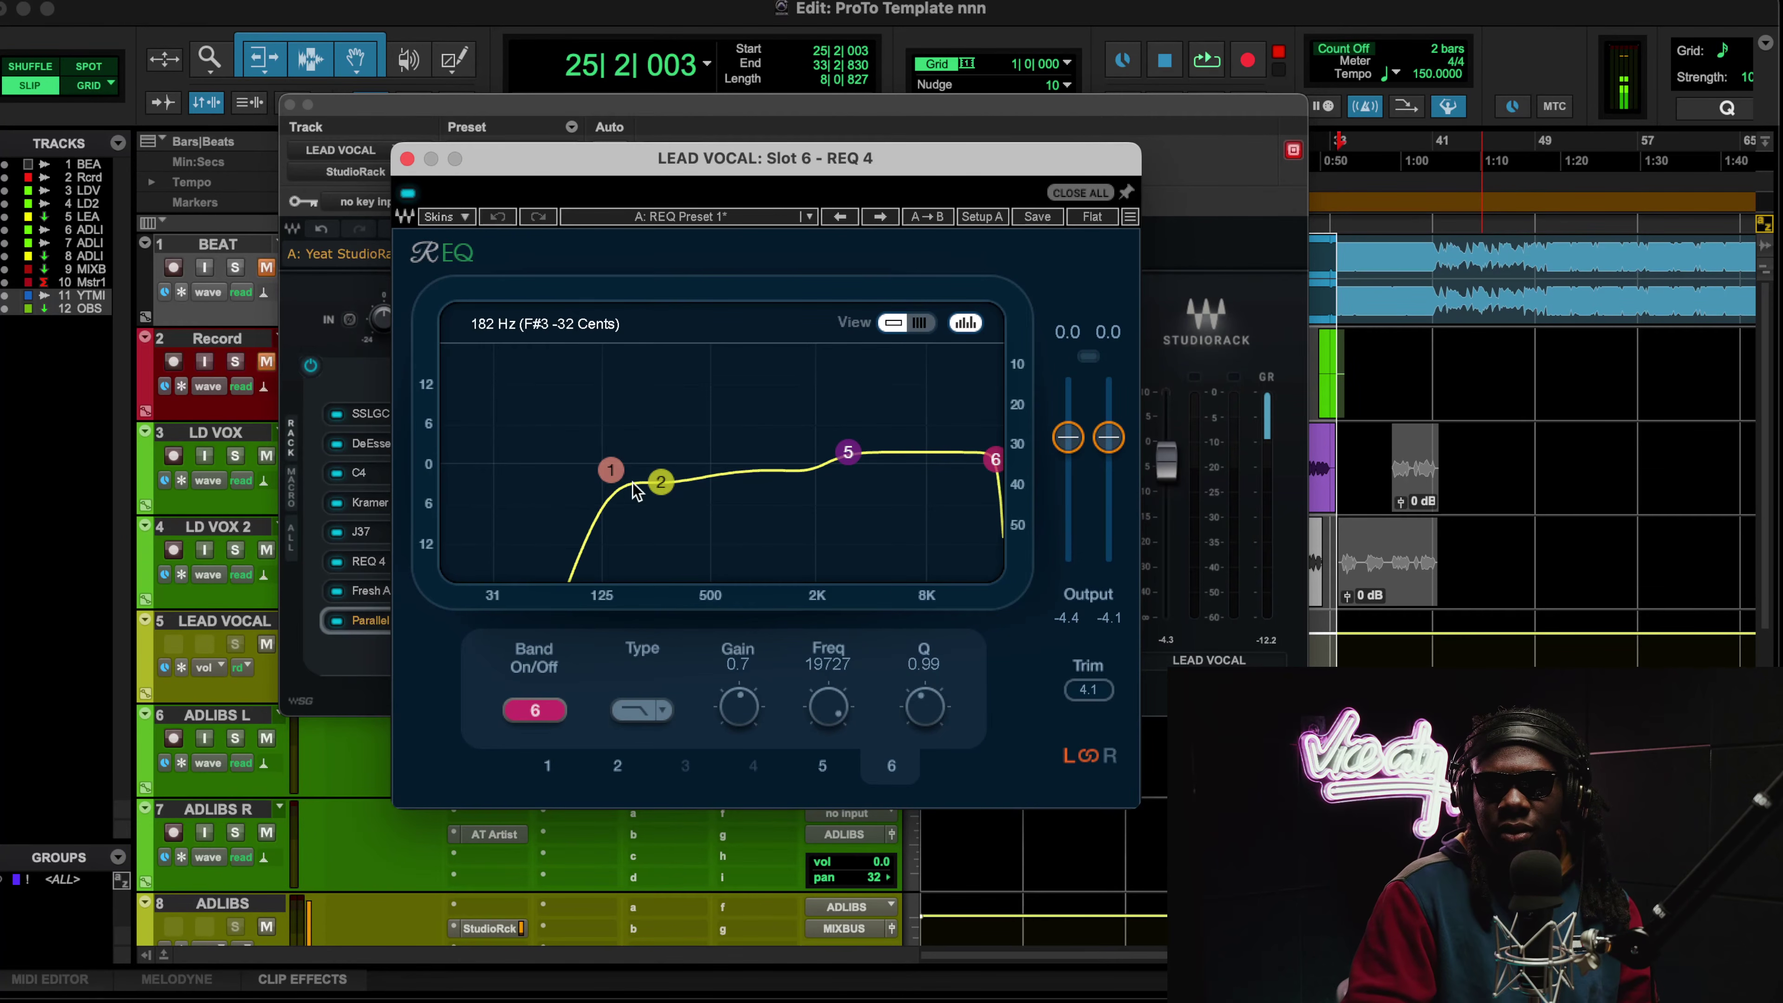
pyautogui.click(661, 482)
pyautogui.click(848, 452)
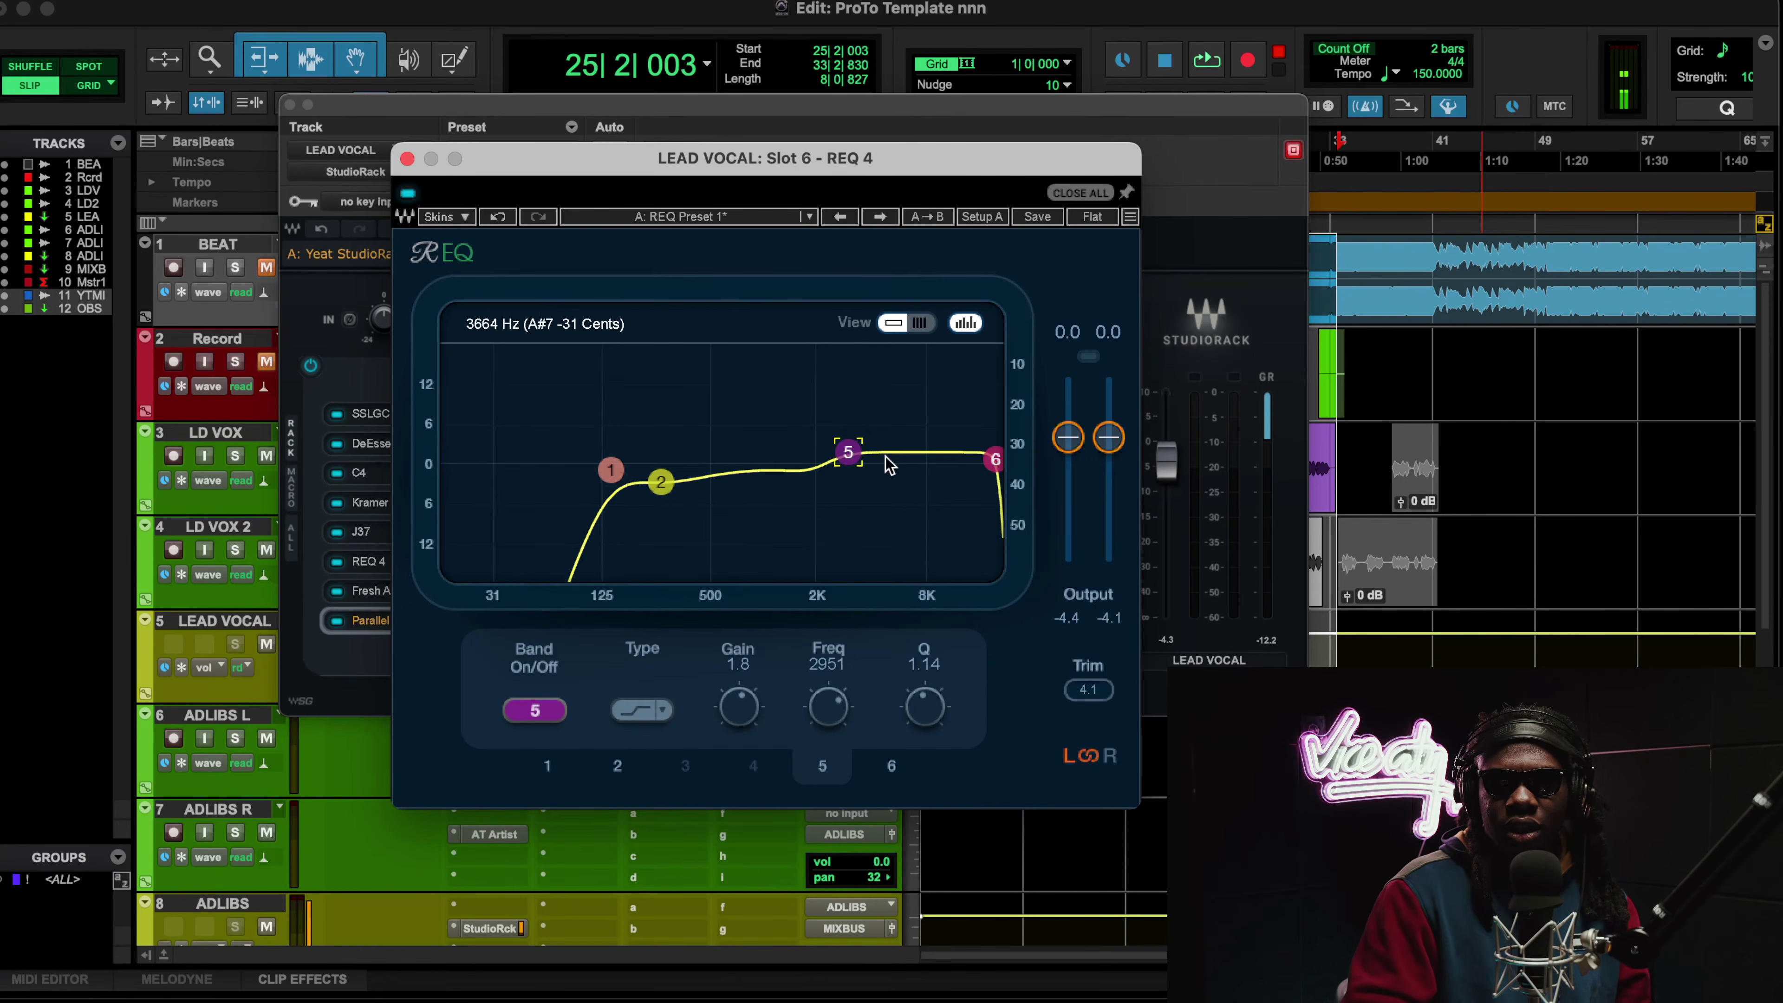
pyautogui.click(995, 460)
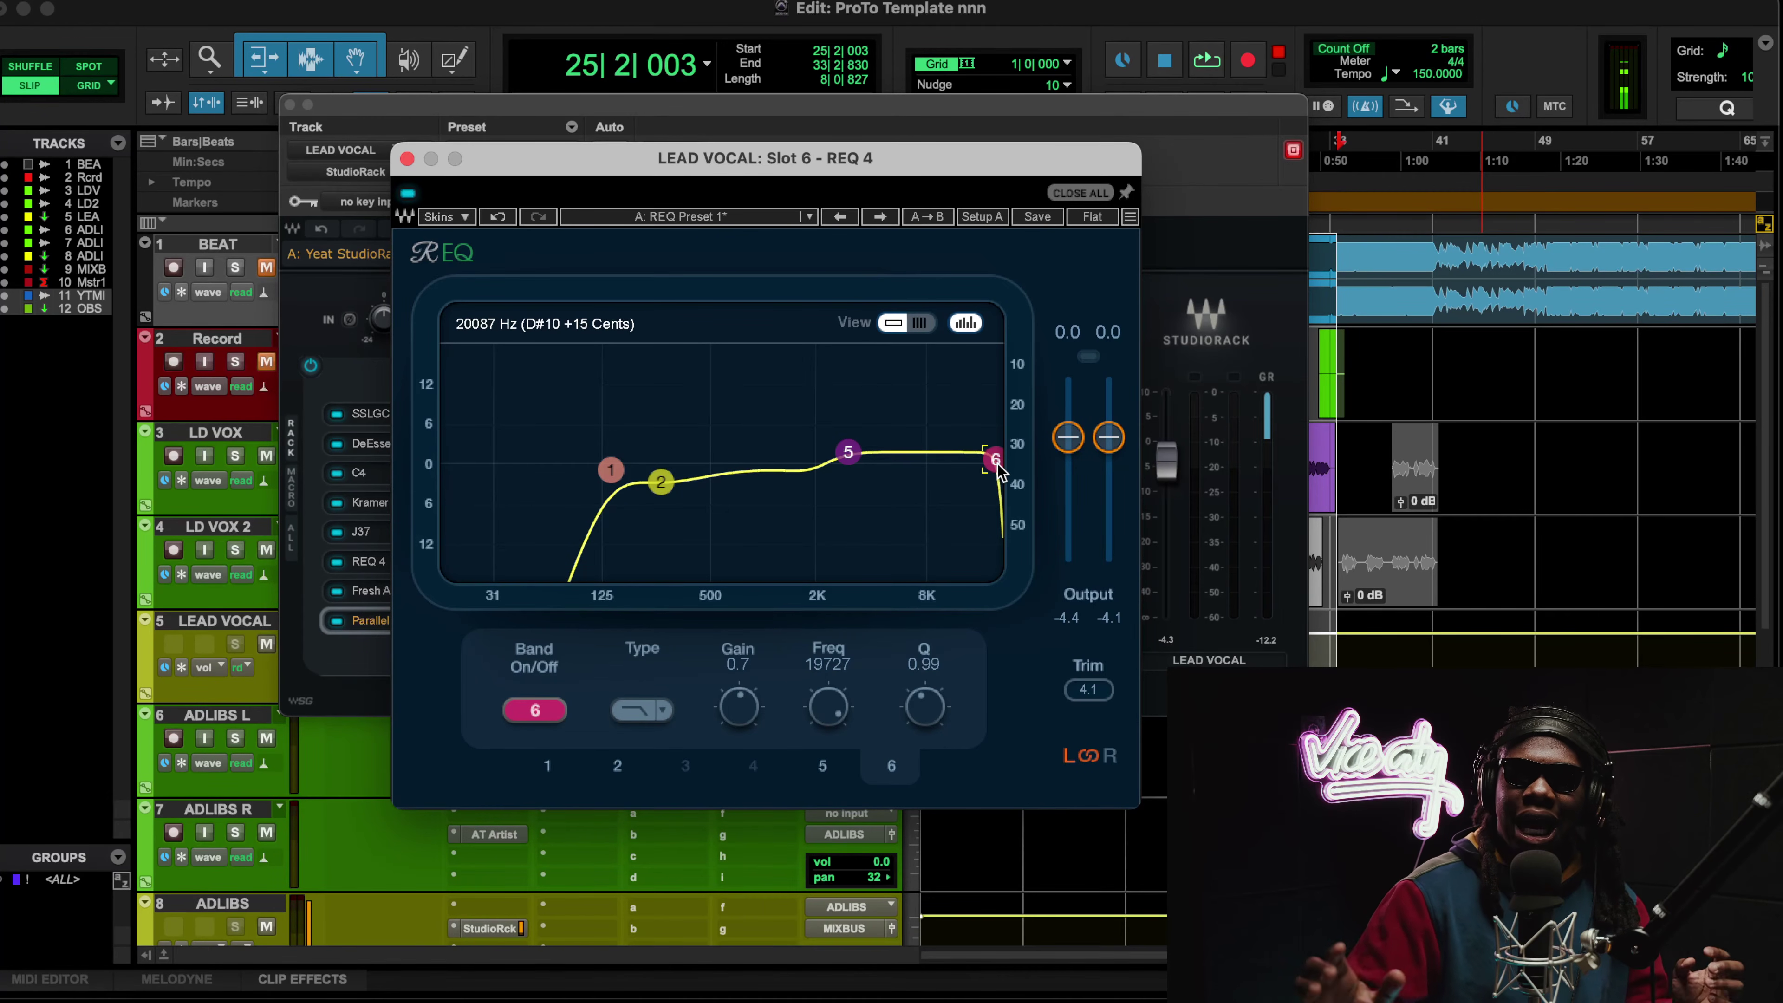
# Step: Audition REQ 4's band 6 off and on over the loop, leaving it enabled, and close the equalizer after stopping playback
pyautogui.doubleClick(996, 463)
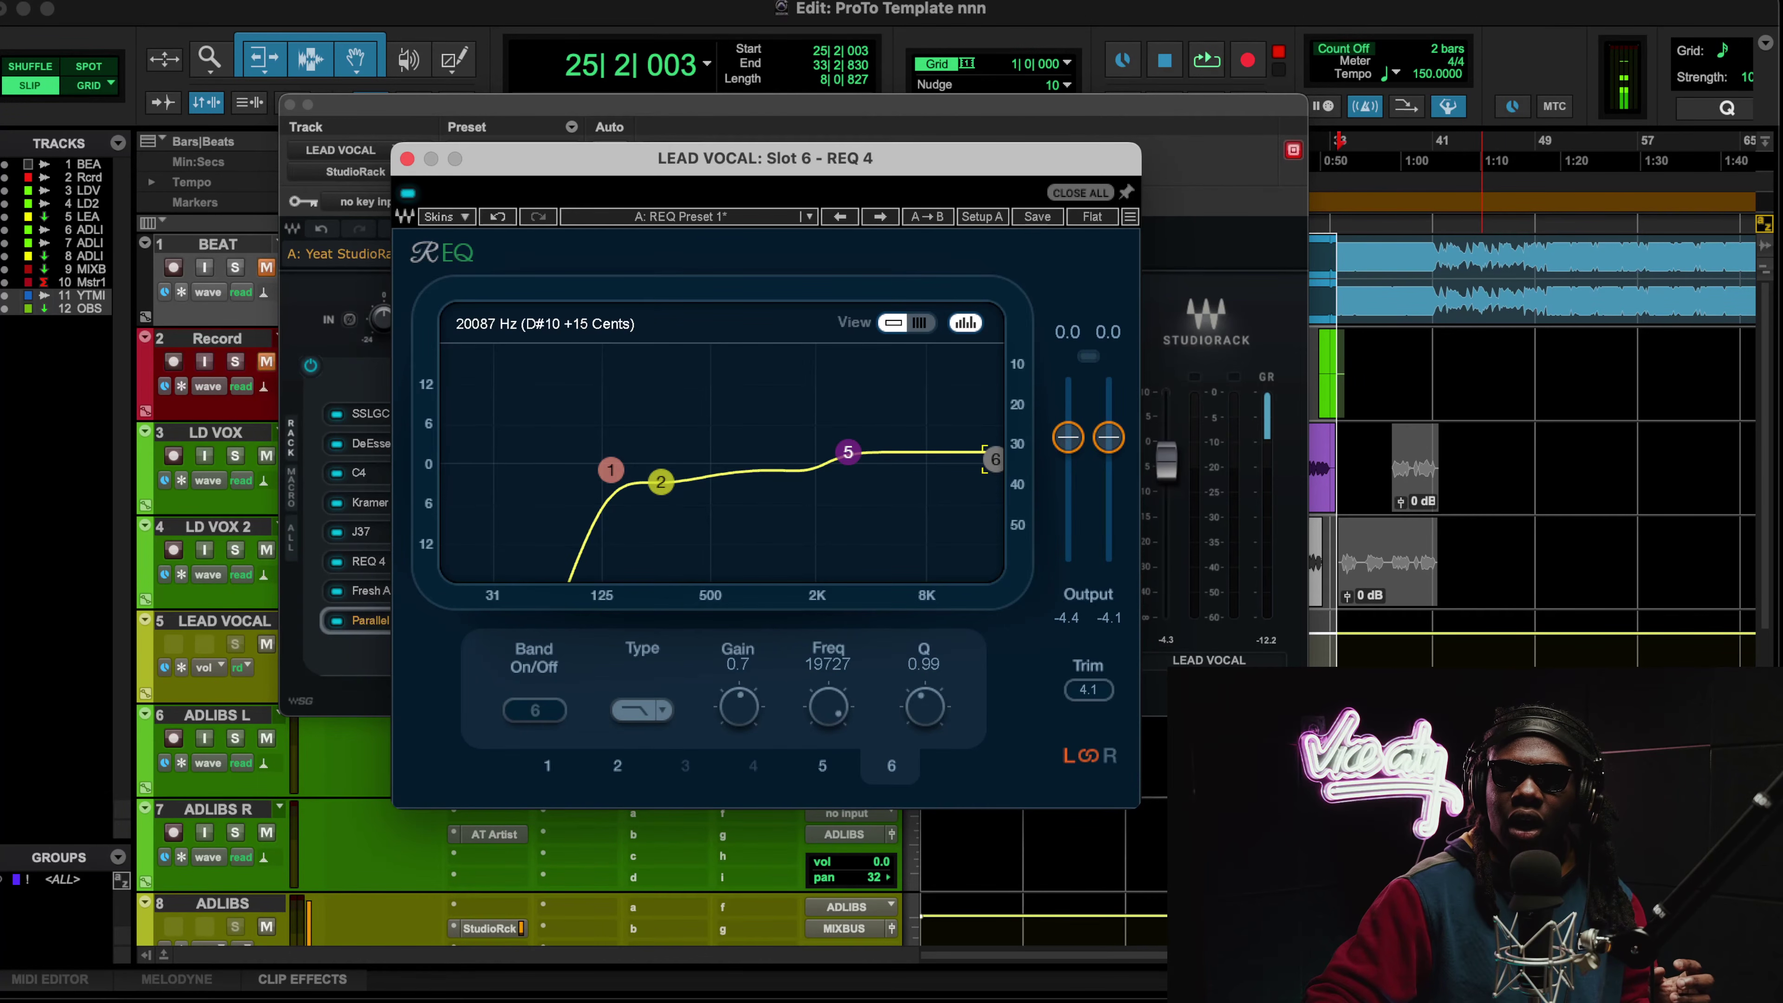
pyautogui.doubleClick(996, 462)
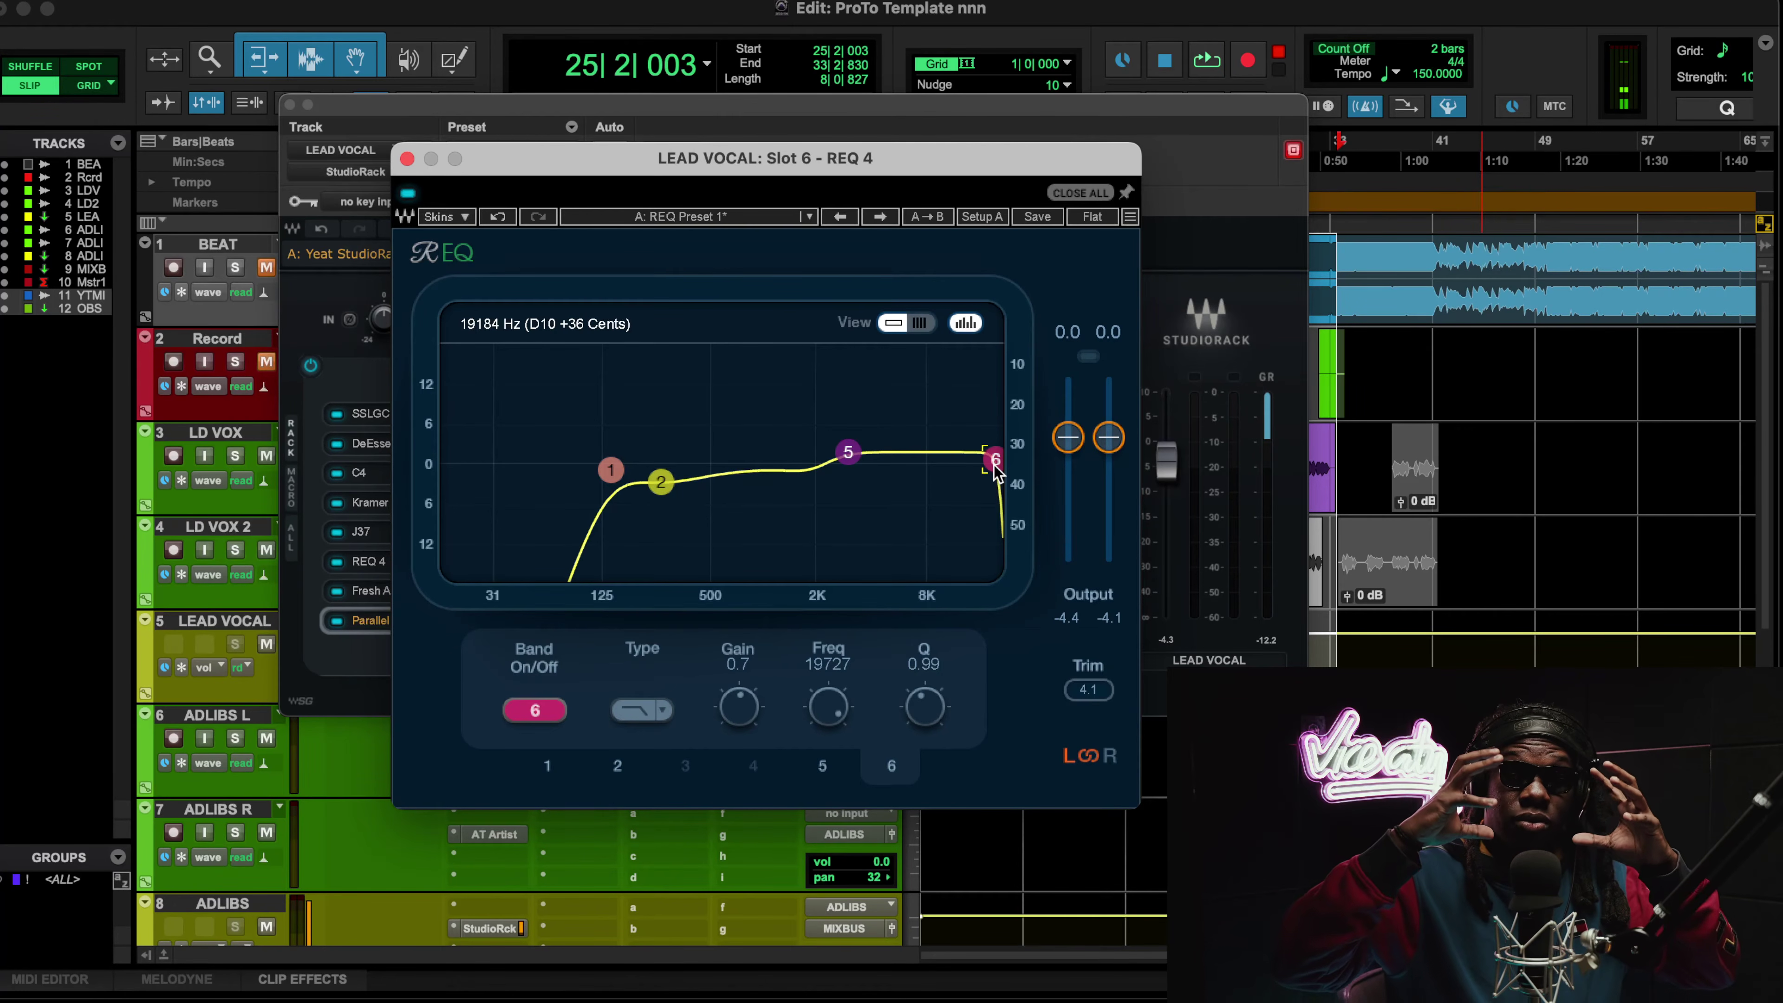
pyautogui.press('space')
pyautogui.click(559, 712)
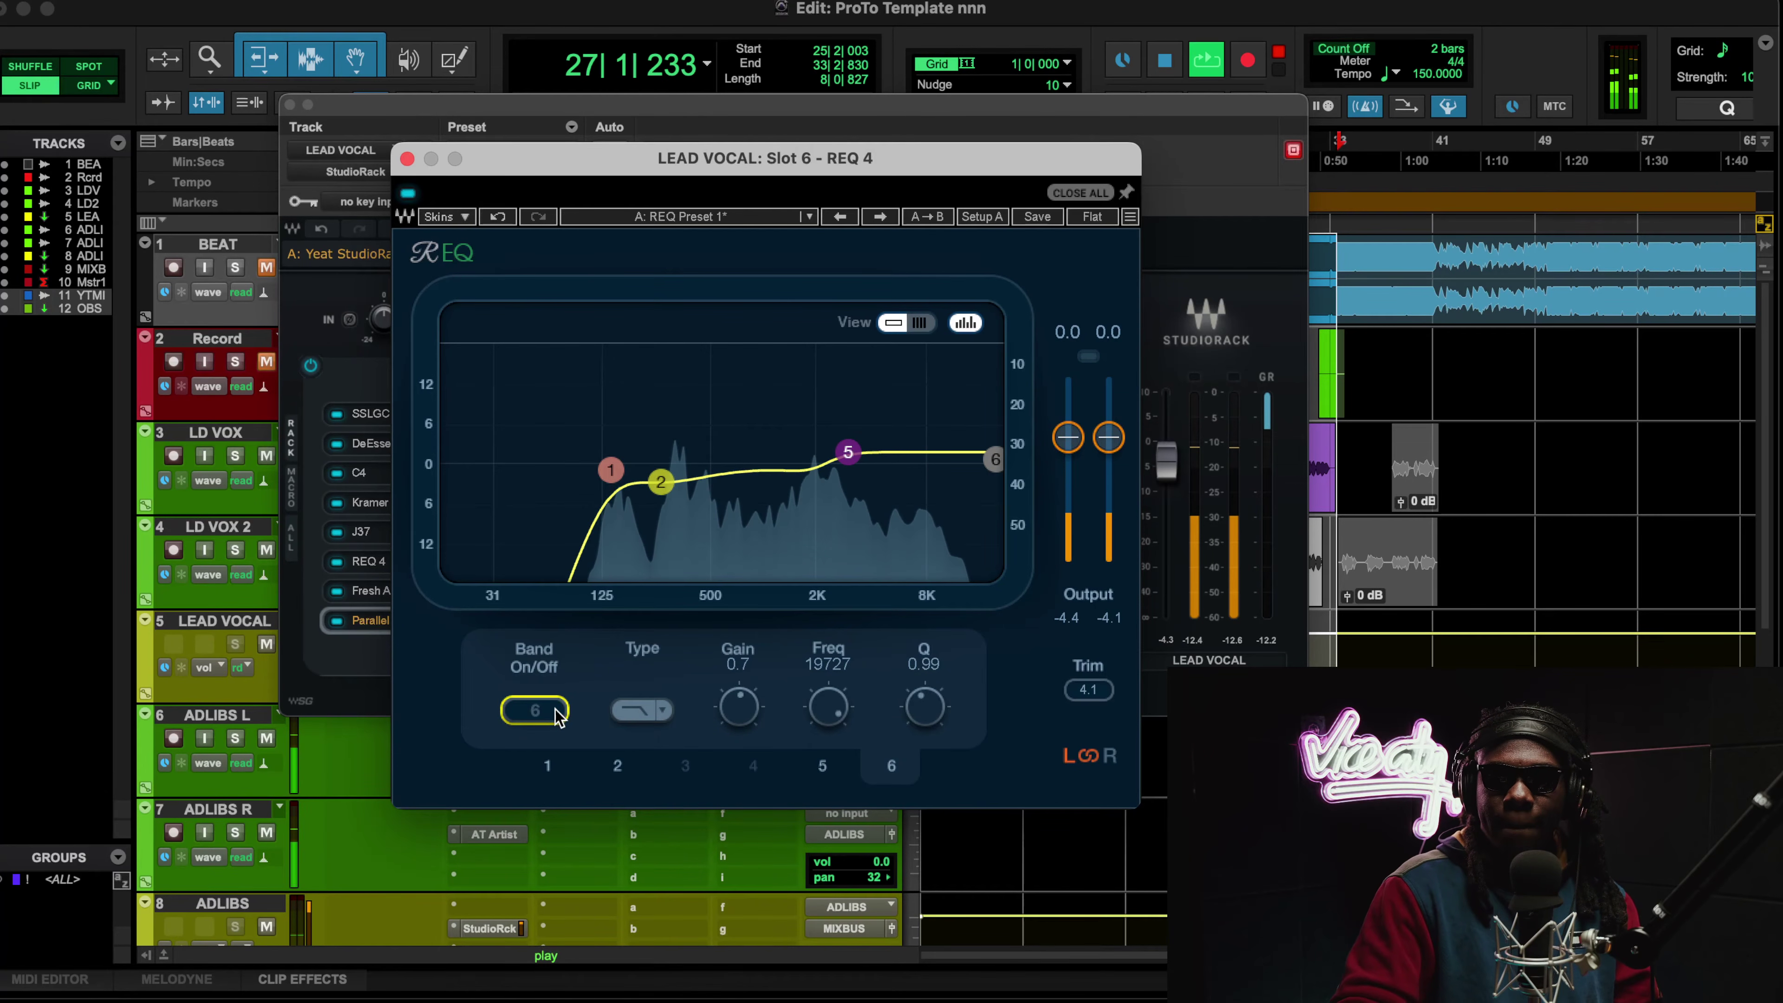
pyautogui.click(560, 714)
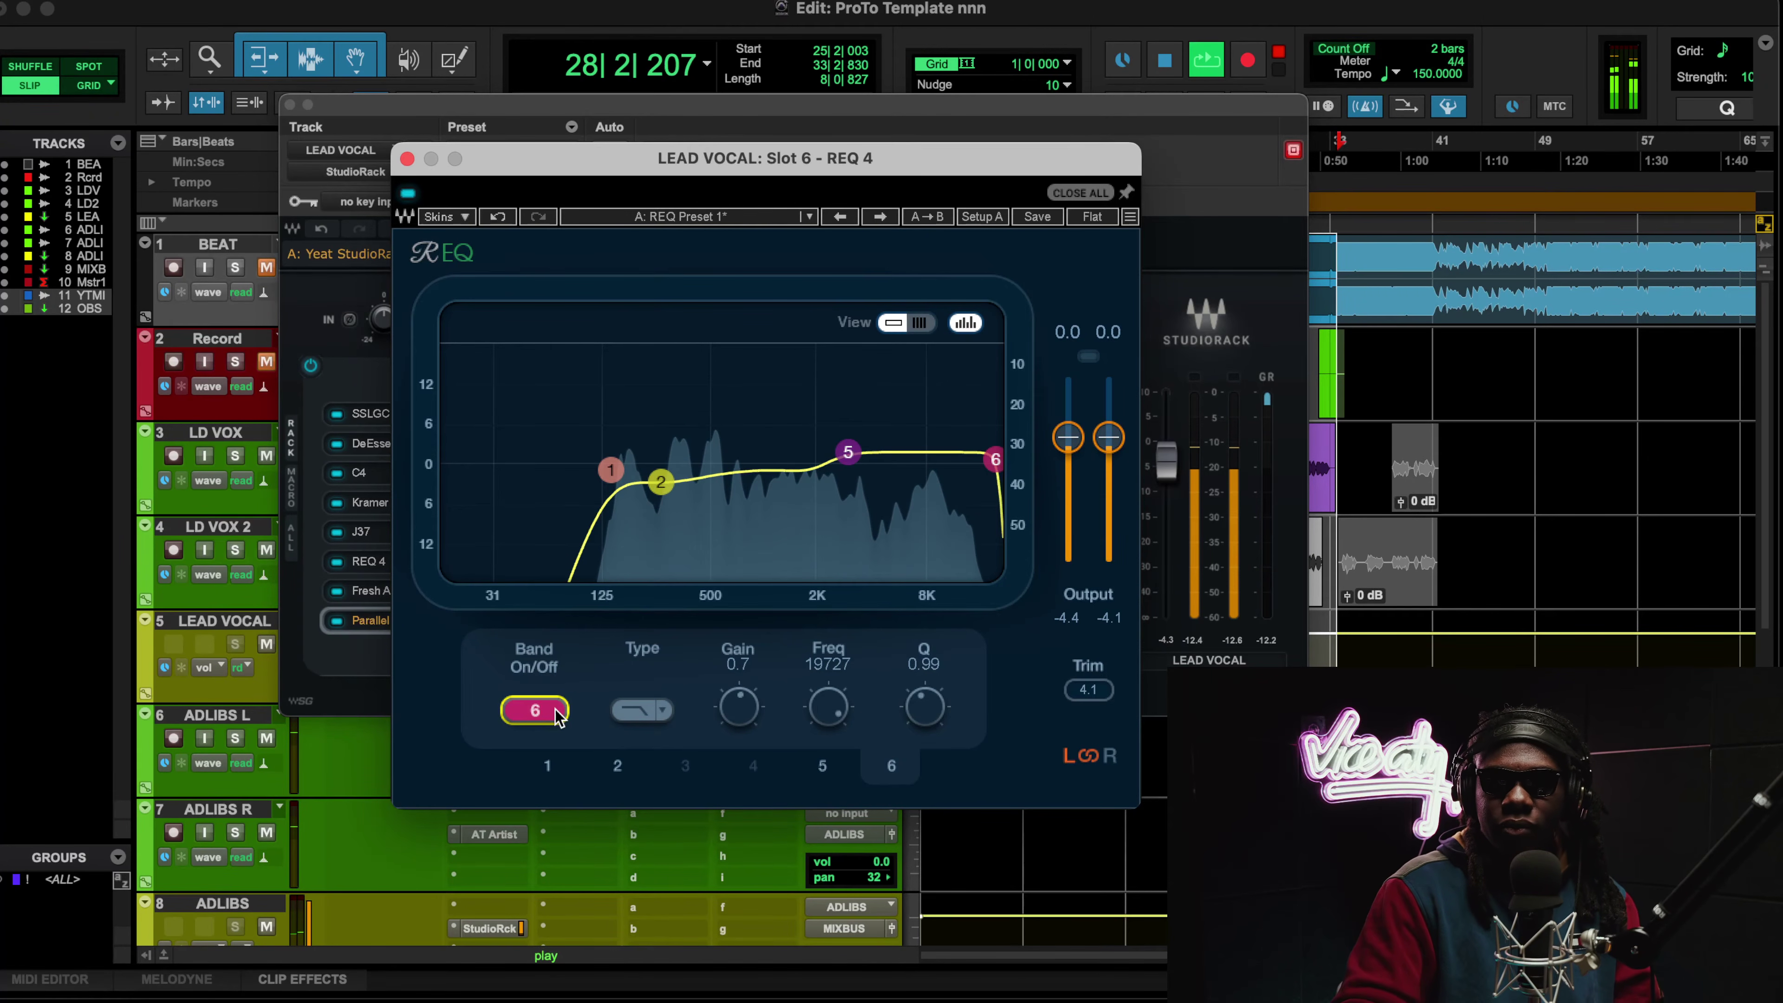
pyautogui.click(560, 713)
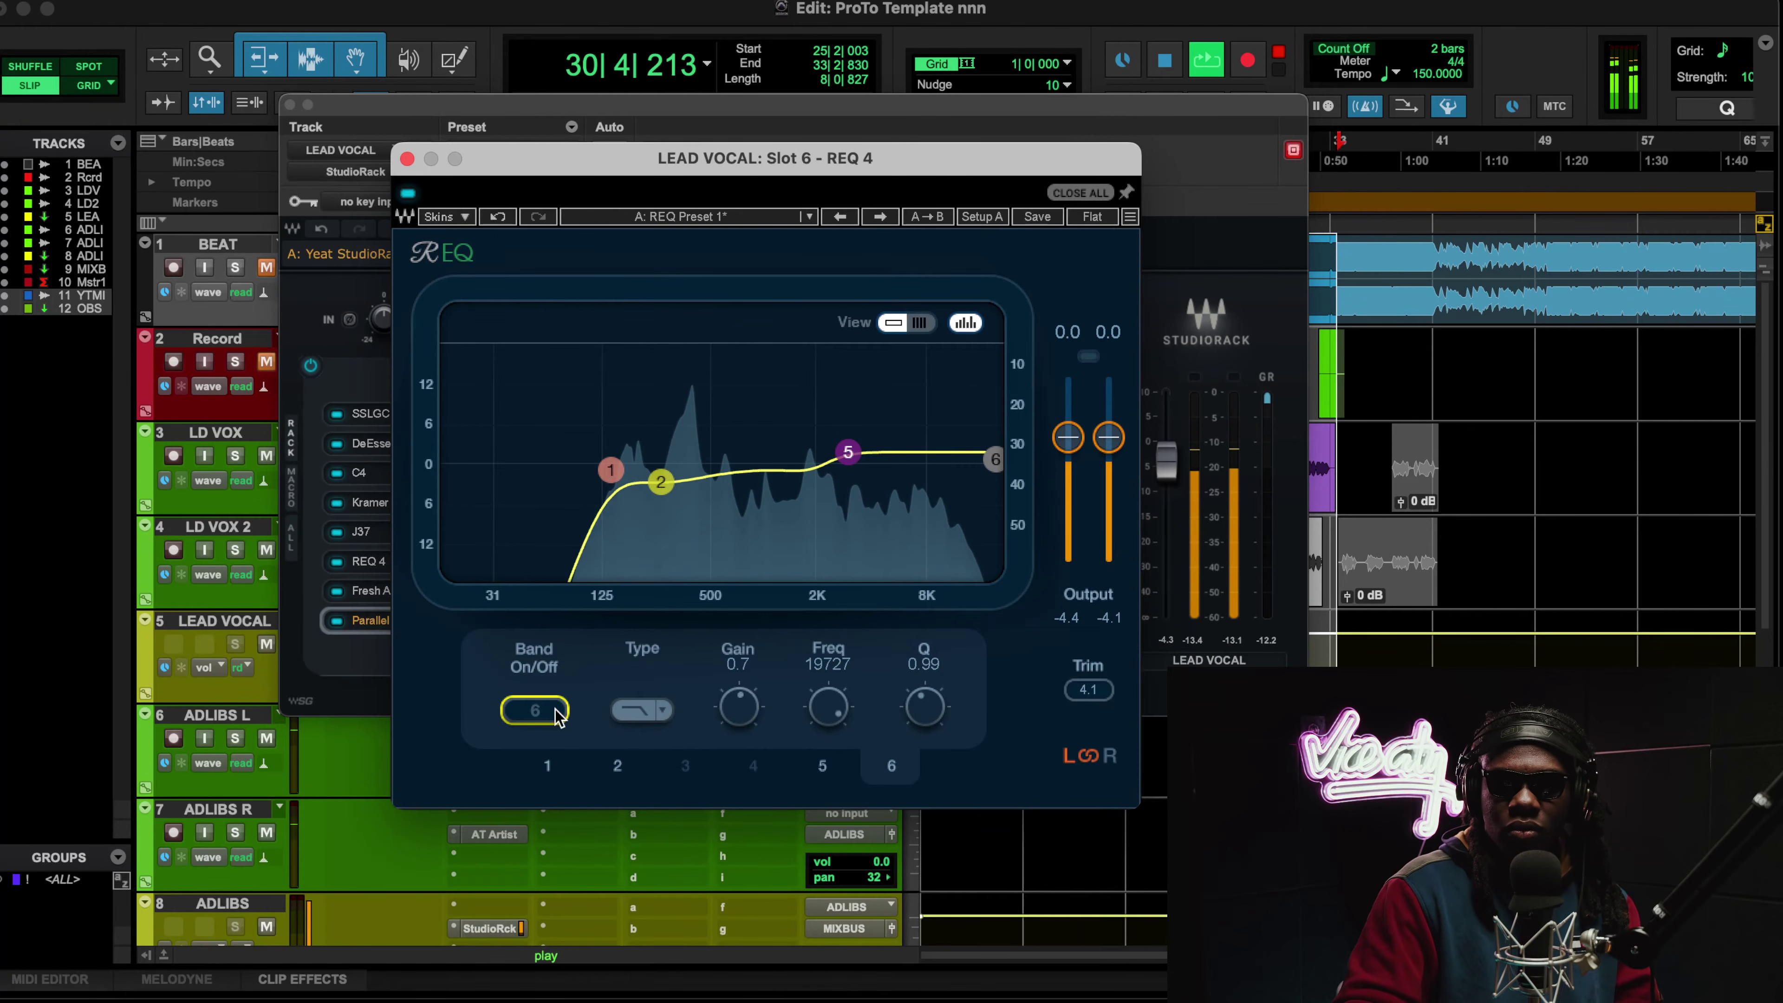
pyautogui.click(559, 714)
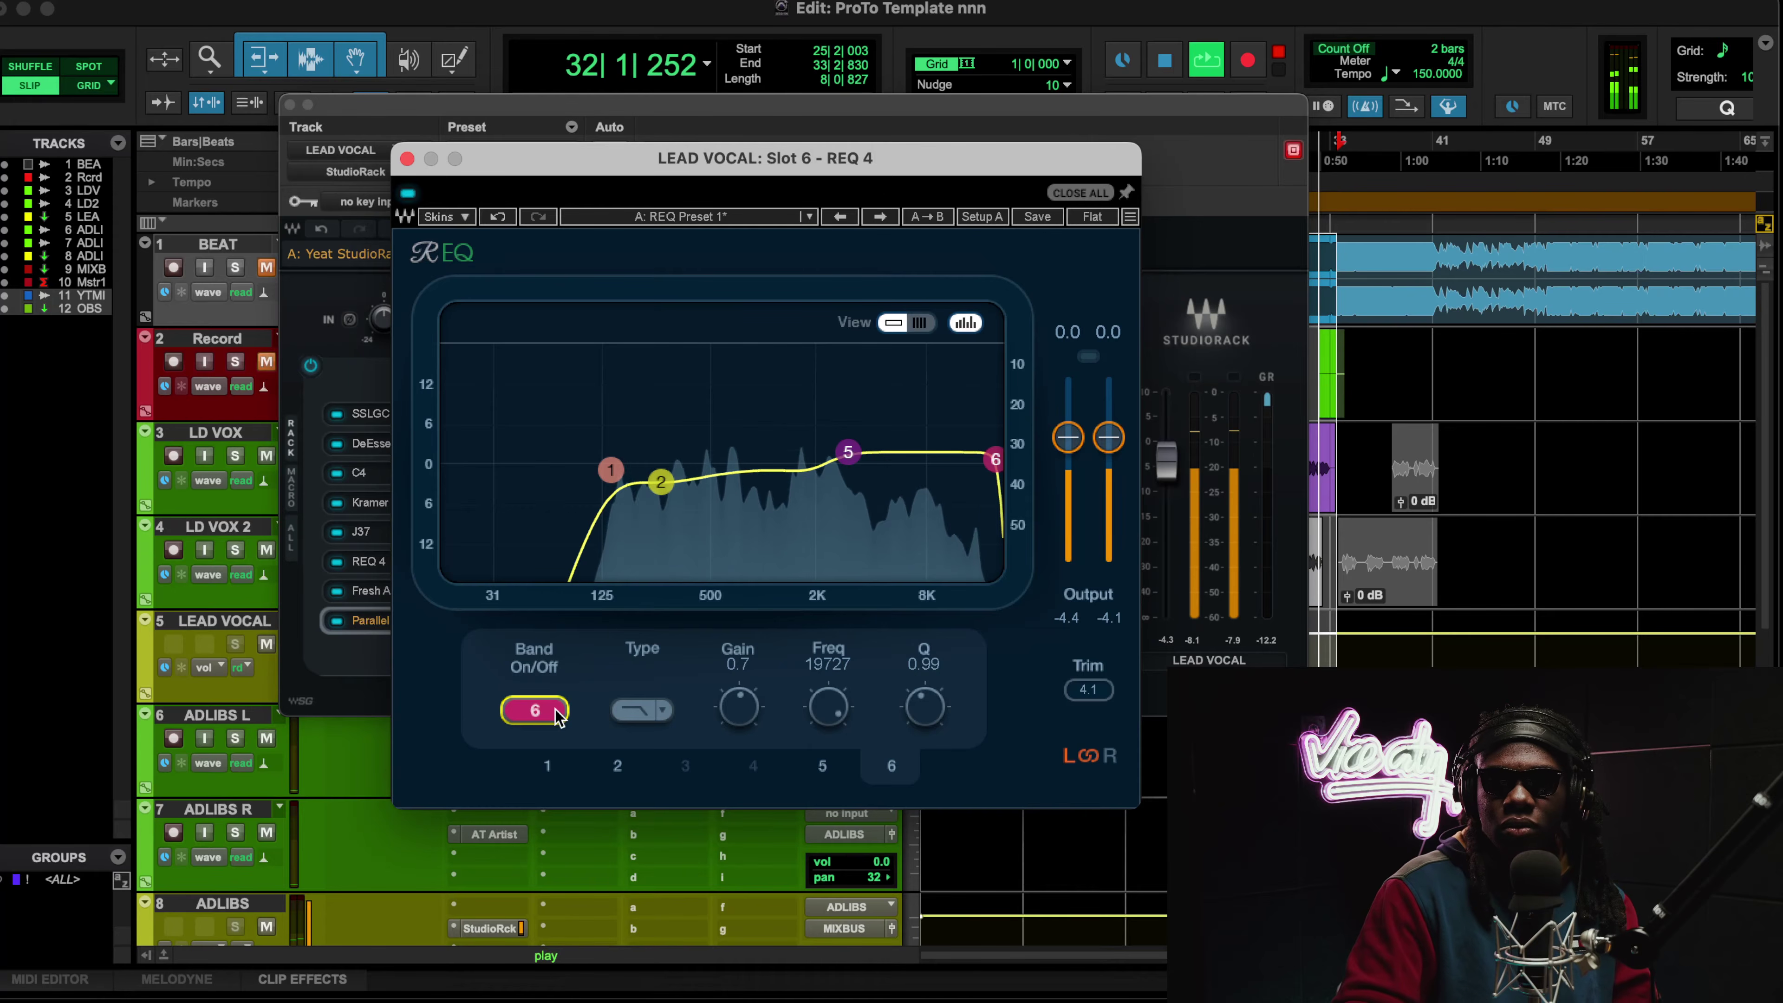
pyautogui.press('space')
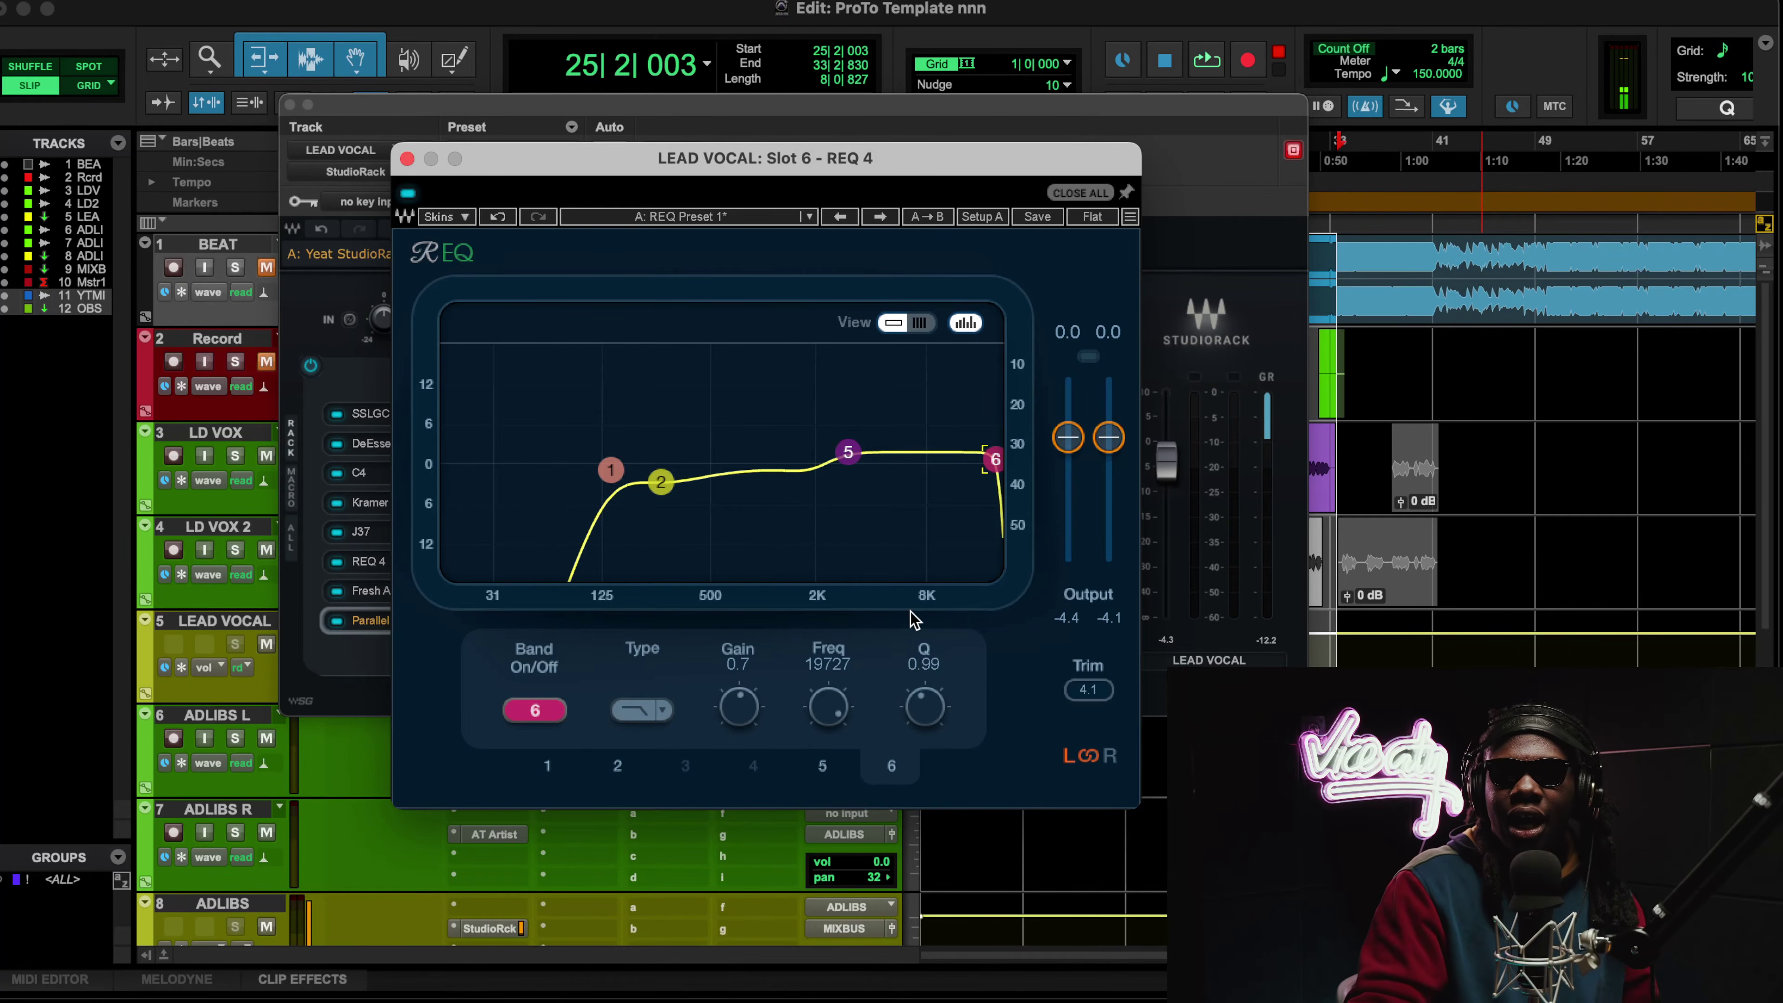
pyautogui.click(408, 157)
# Step: Open the Fresh Air module and examine its Mid Air and High Air amounts
pyautogui.click(380, 589)
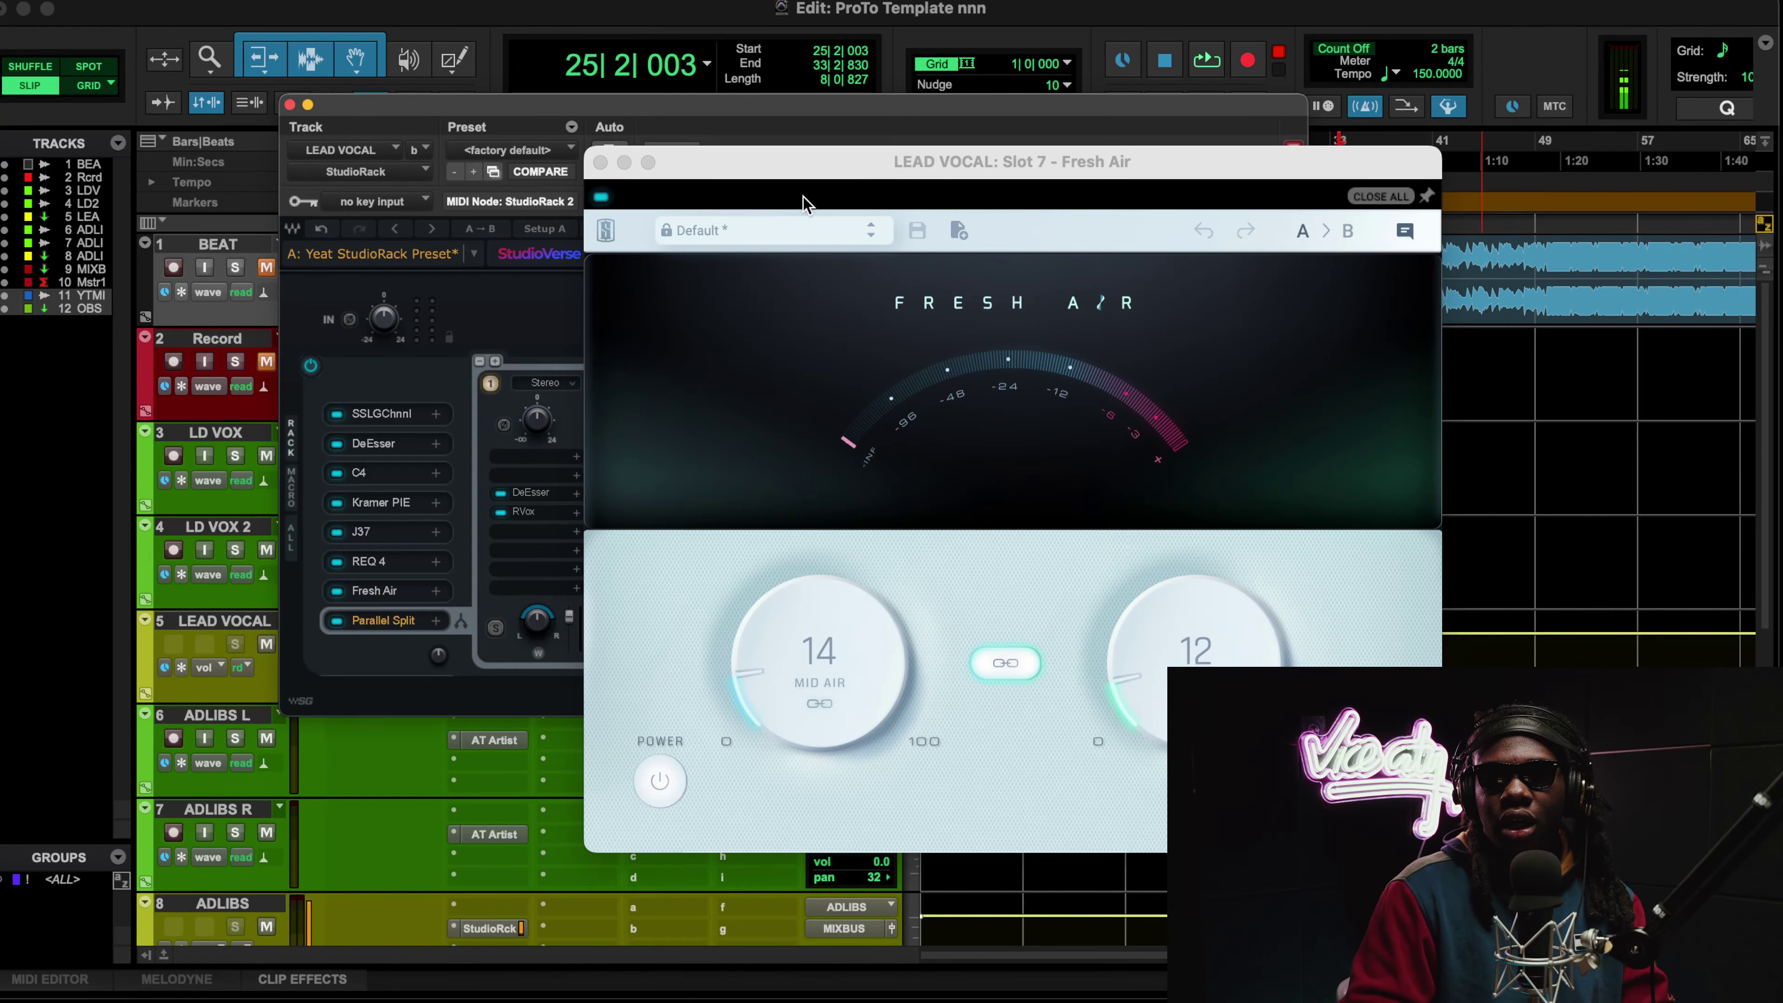
pyautogui.moveTo(967, 151); pyautogui.dragTo(647, 116)
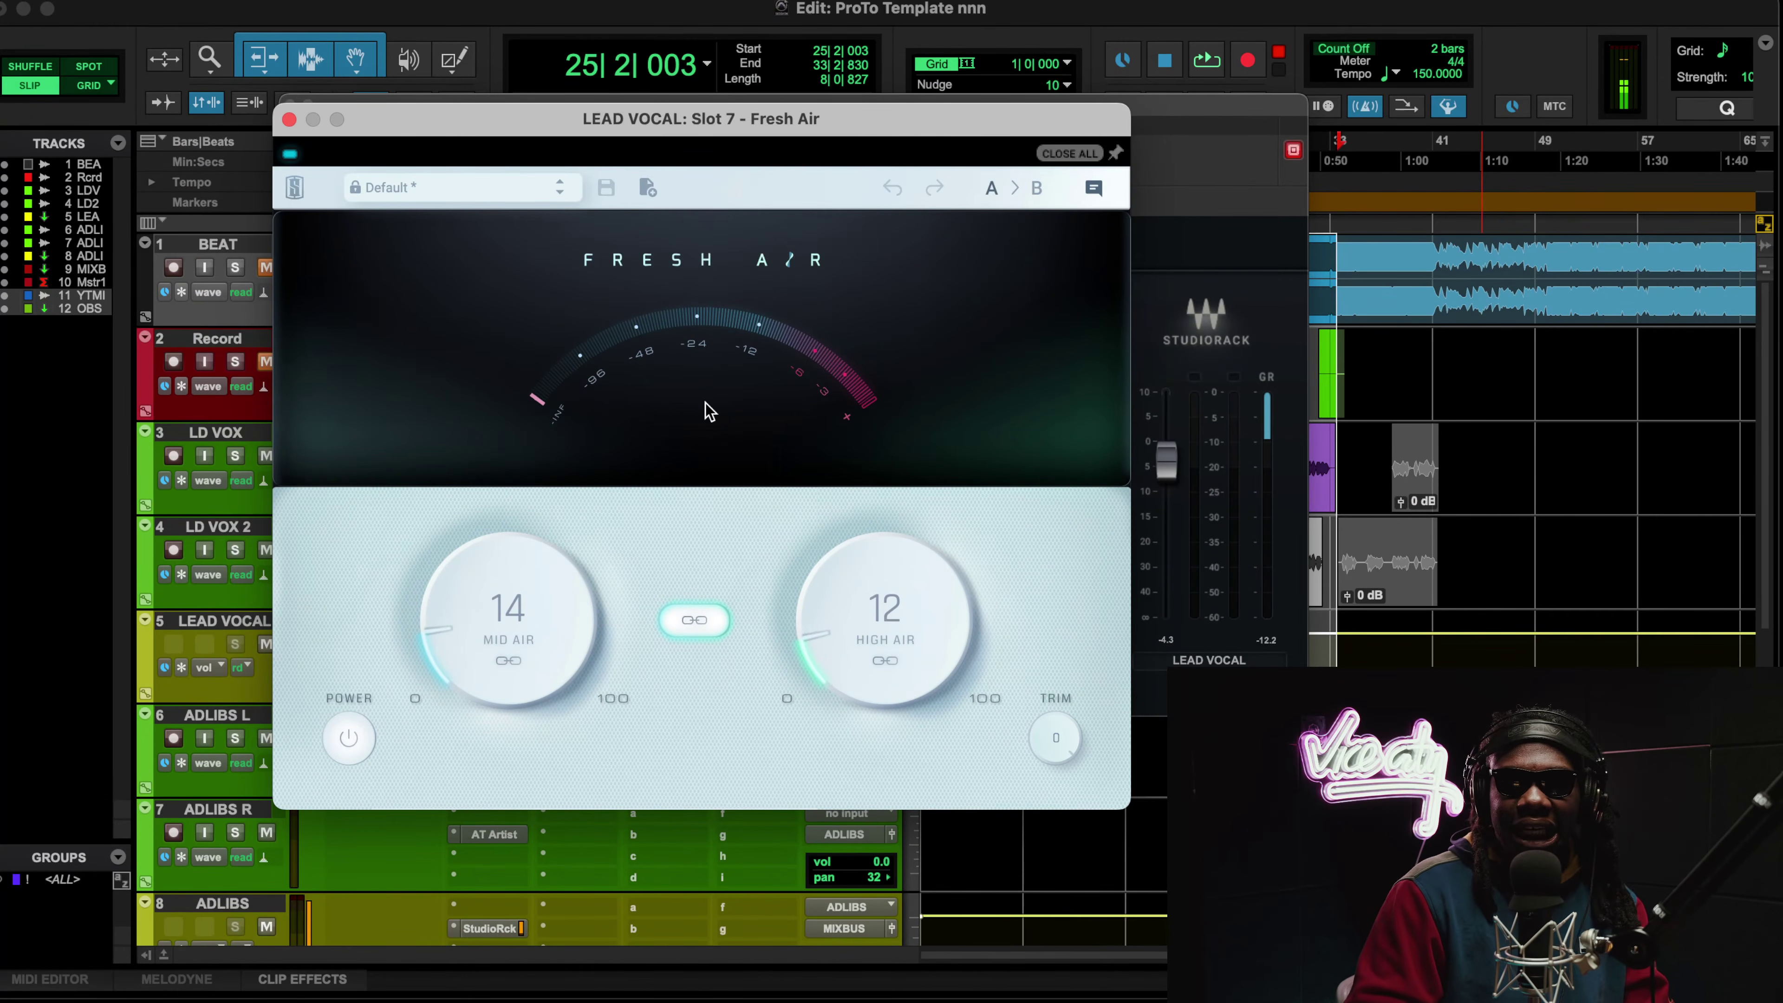
pyautogui.moveTo(709, 410)
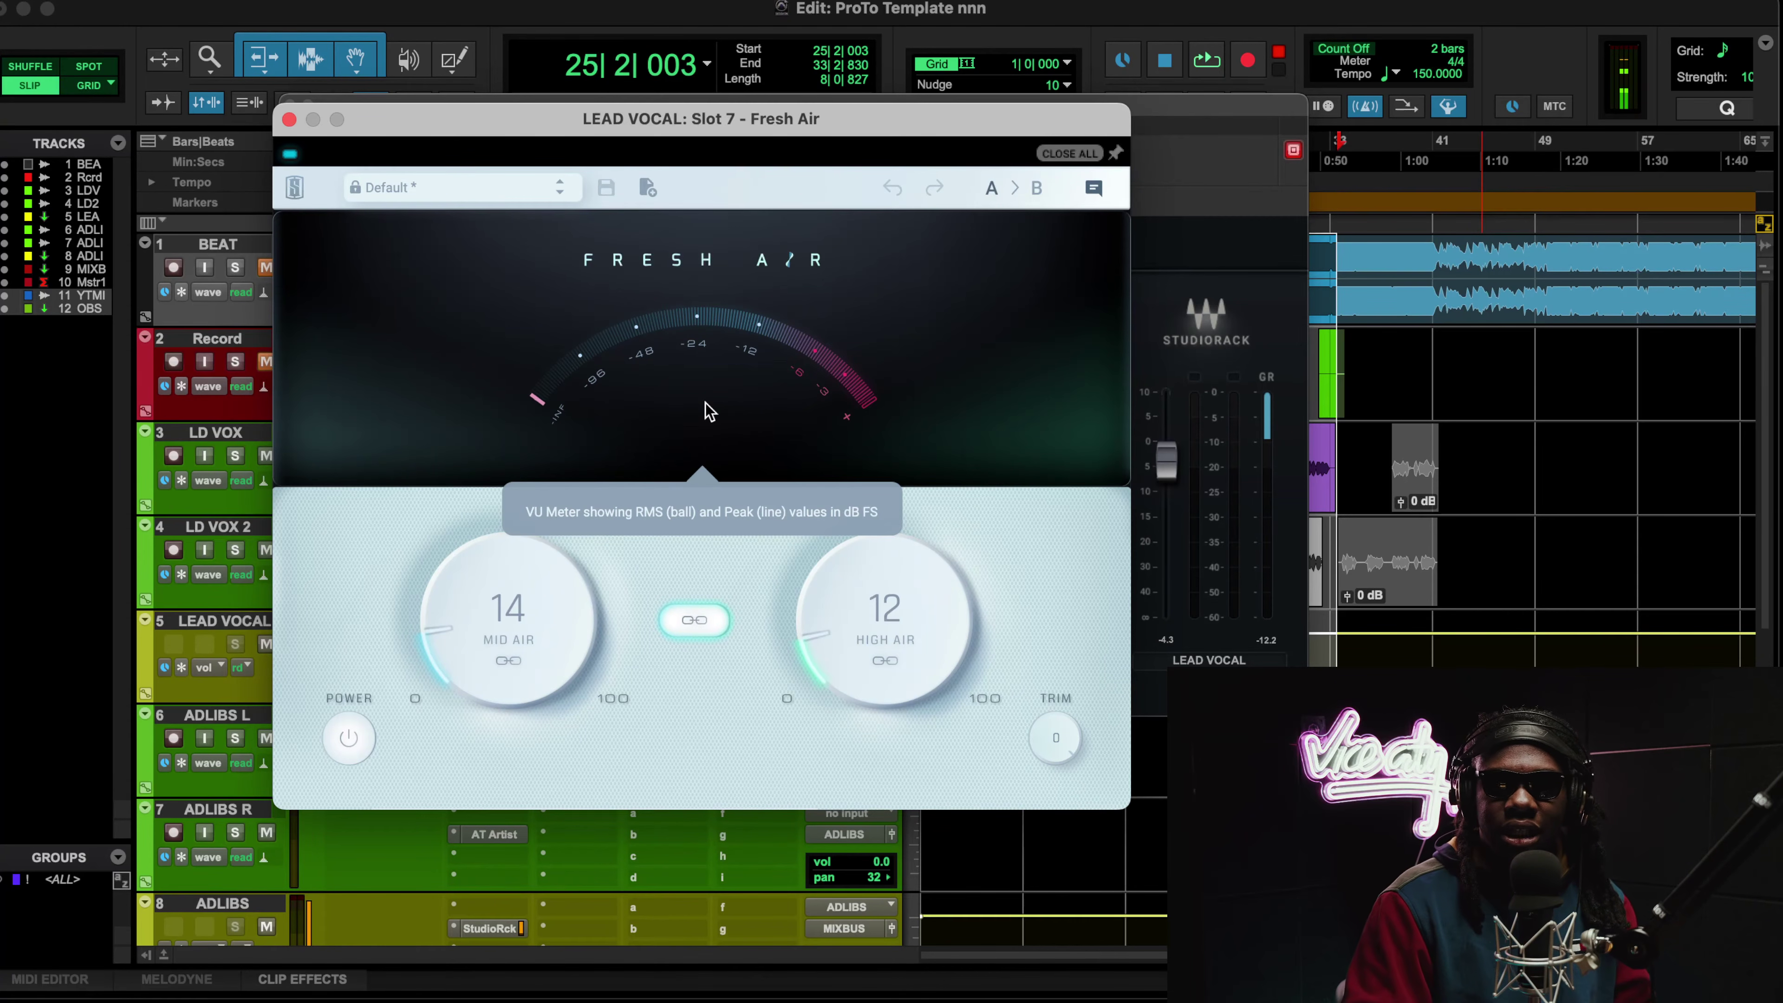
# Step: Play the loop, briefly unmute BEAT before muting it again, and mute the ADLIBS L, ADLIBS R and ADLIBS tracks
pyautogui.press('space')
pyautogui.click(265, 271)
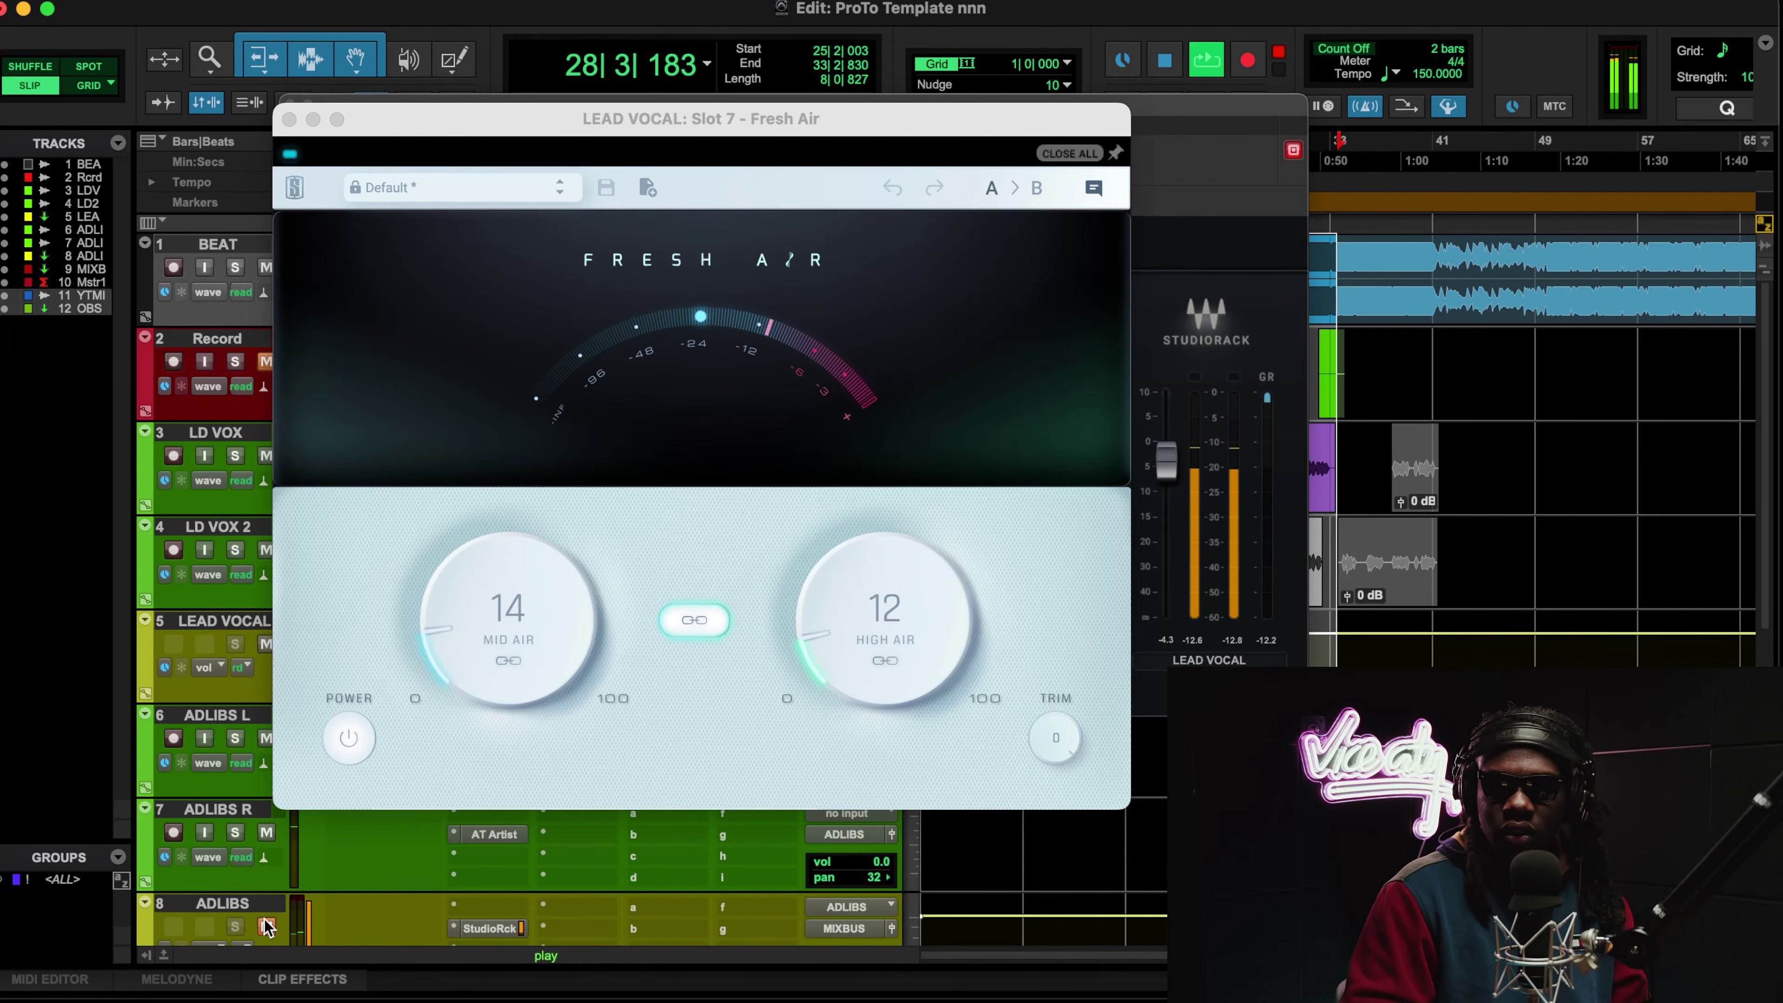
pyautogui.click(267, 834)
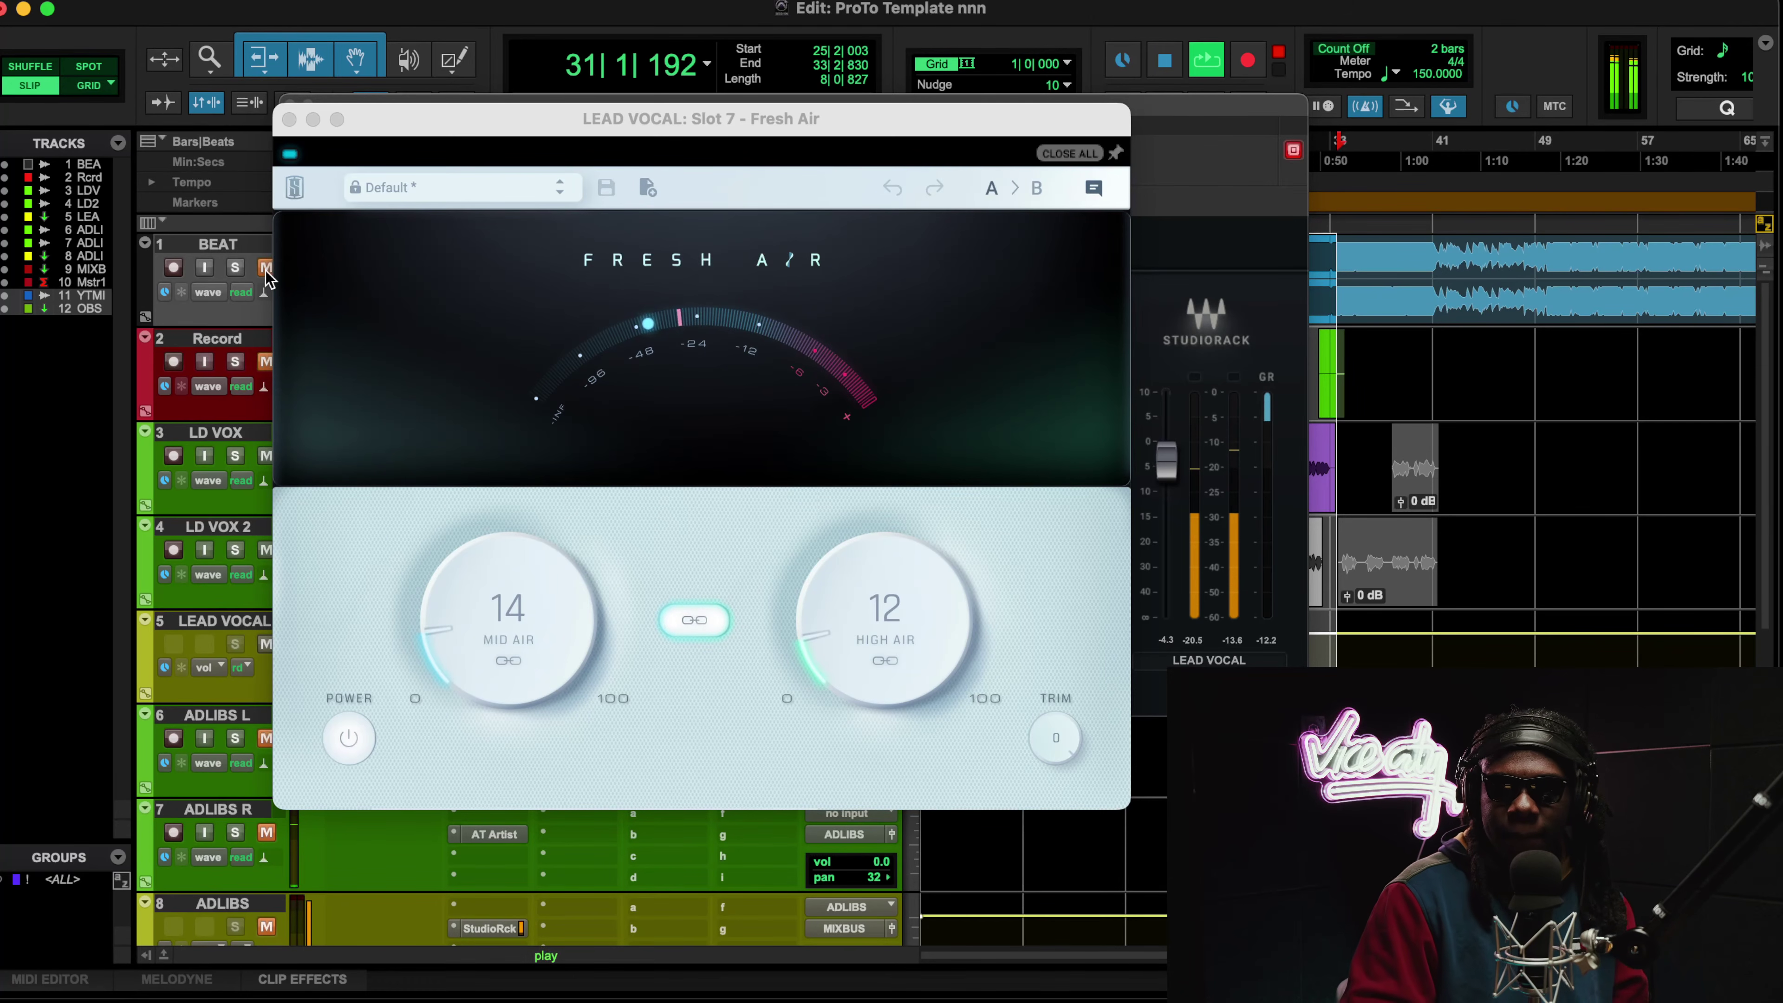
# Step: Audition Fresh Air off and on against the loop, leaving it enabled, and close it and stop playback
pyautogui.click(290, 155)
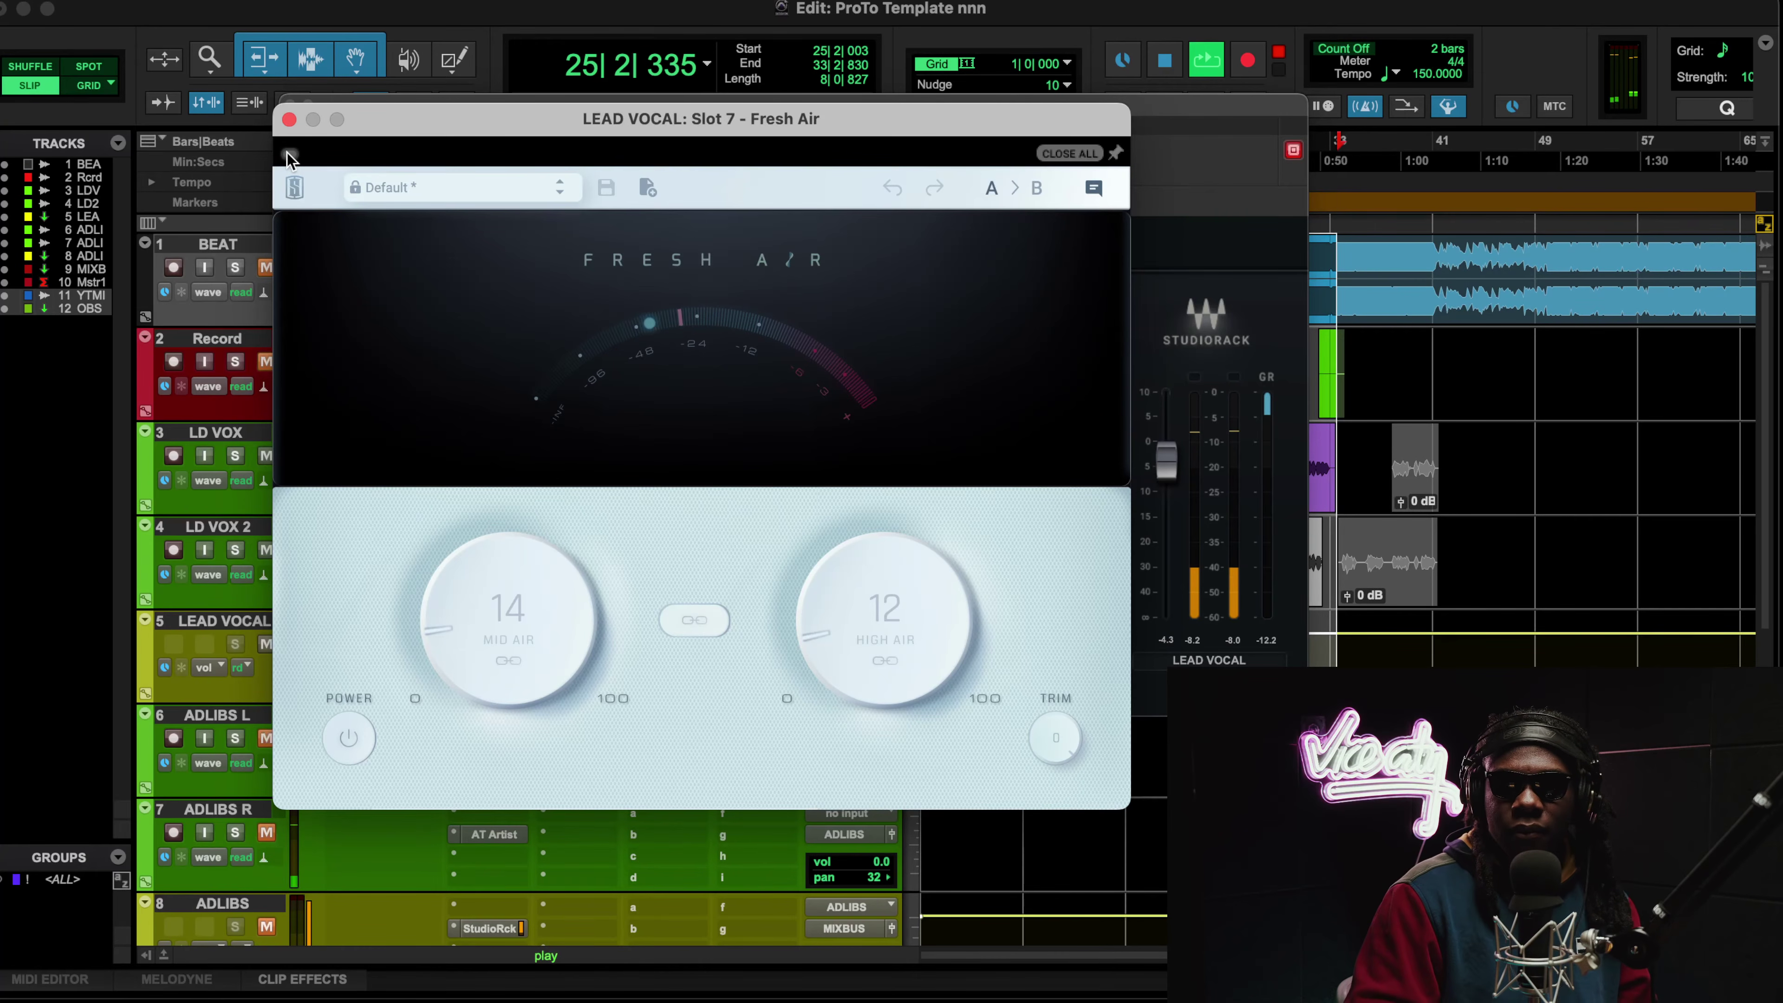
pyautogui.click(288, 155)
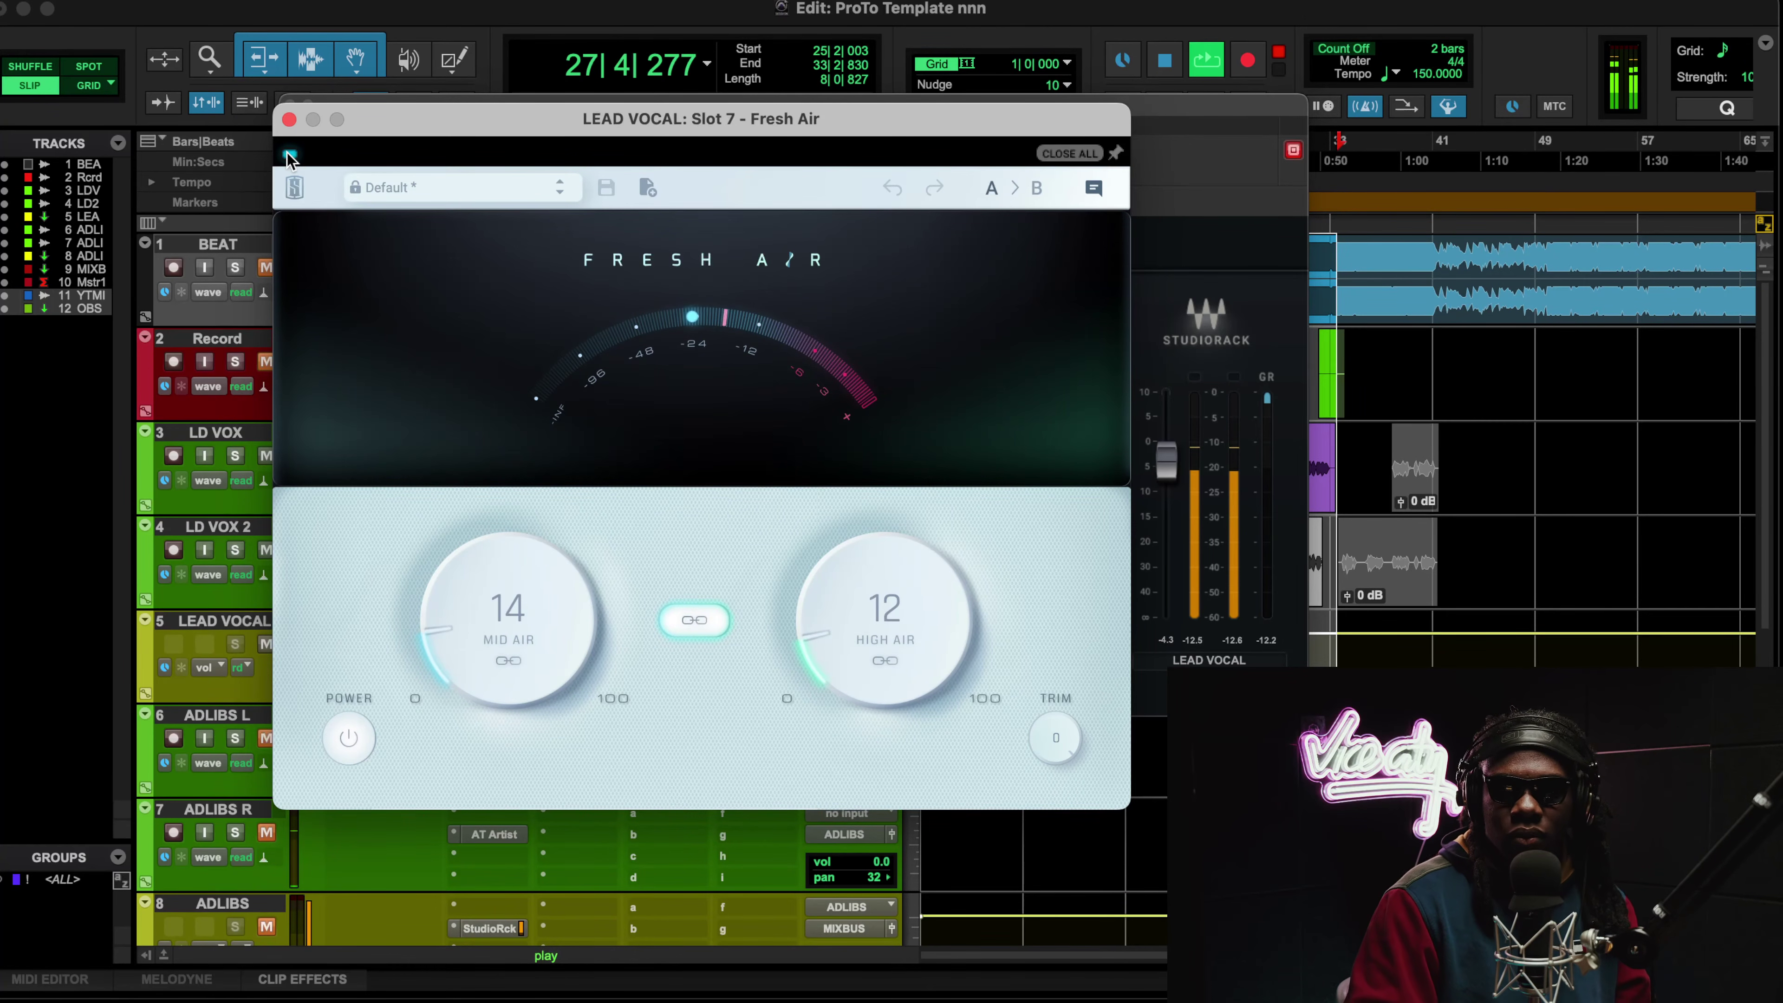
pyautogui.click(288, 155)
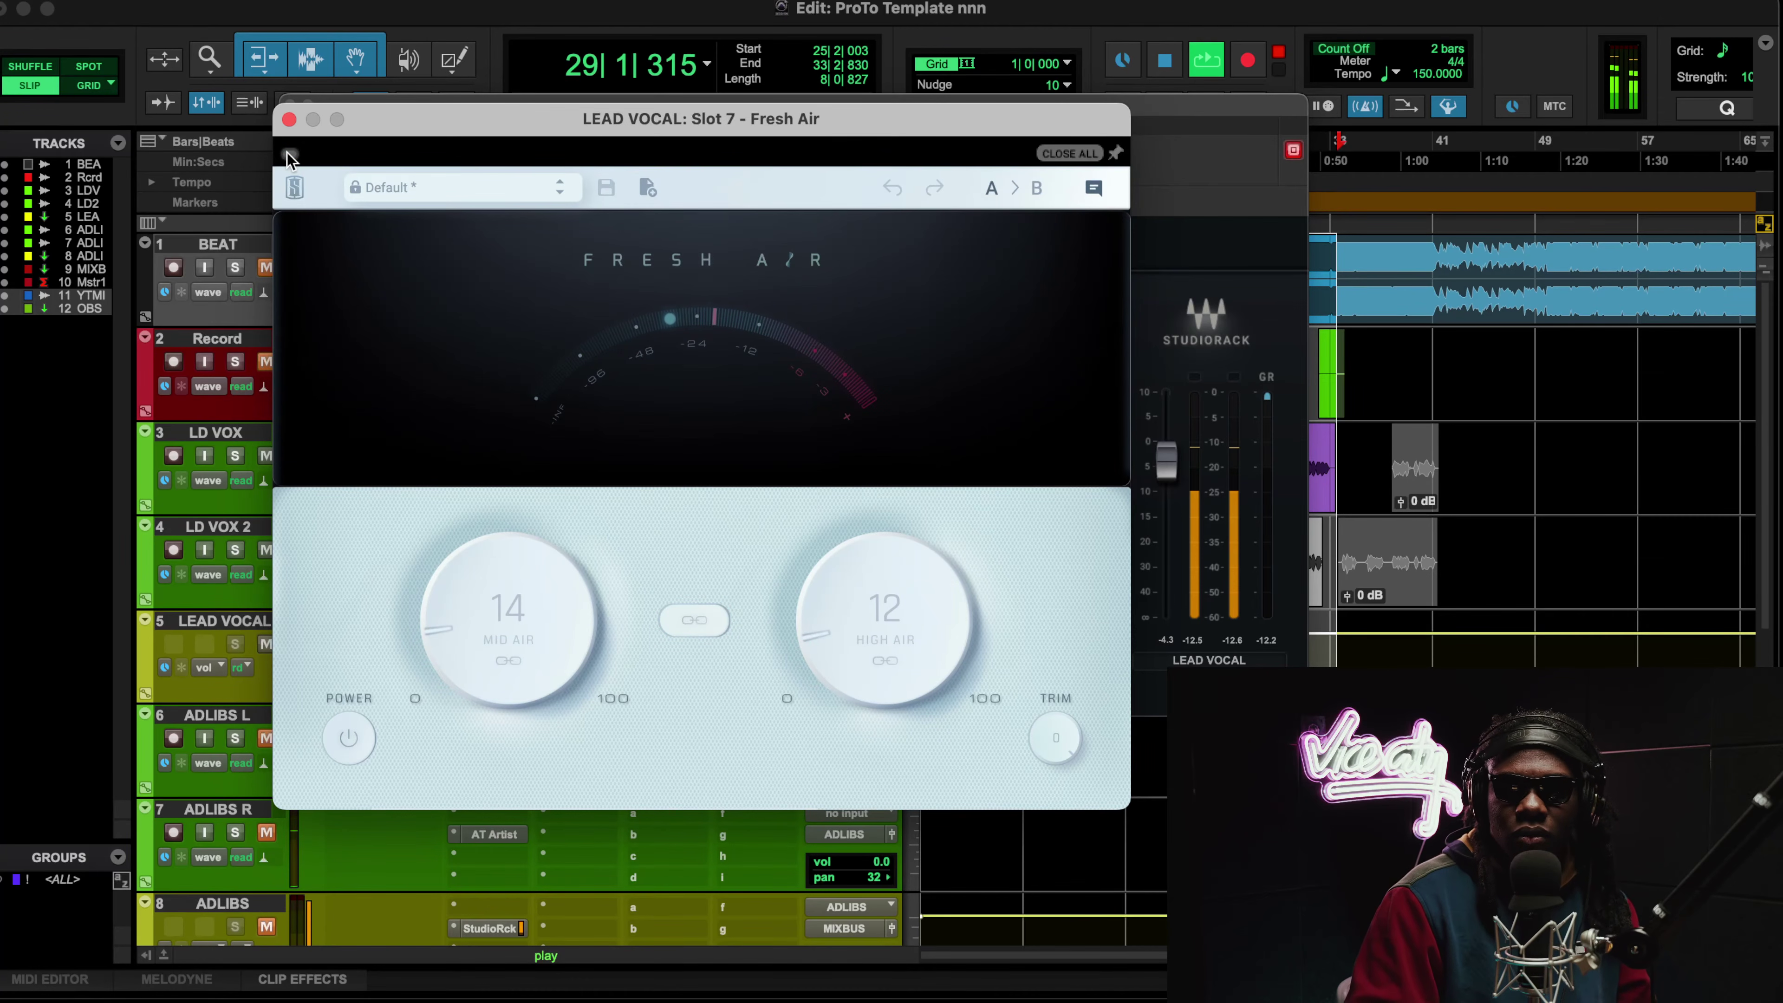
pyautogui.click(288, 155)
pyautogui.click(288, 119)
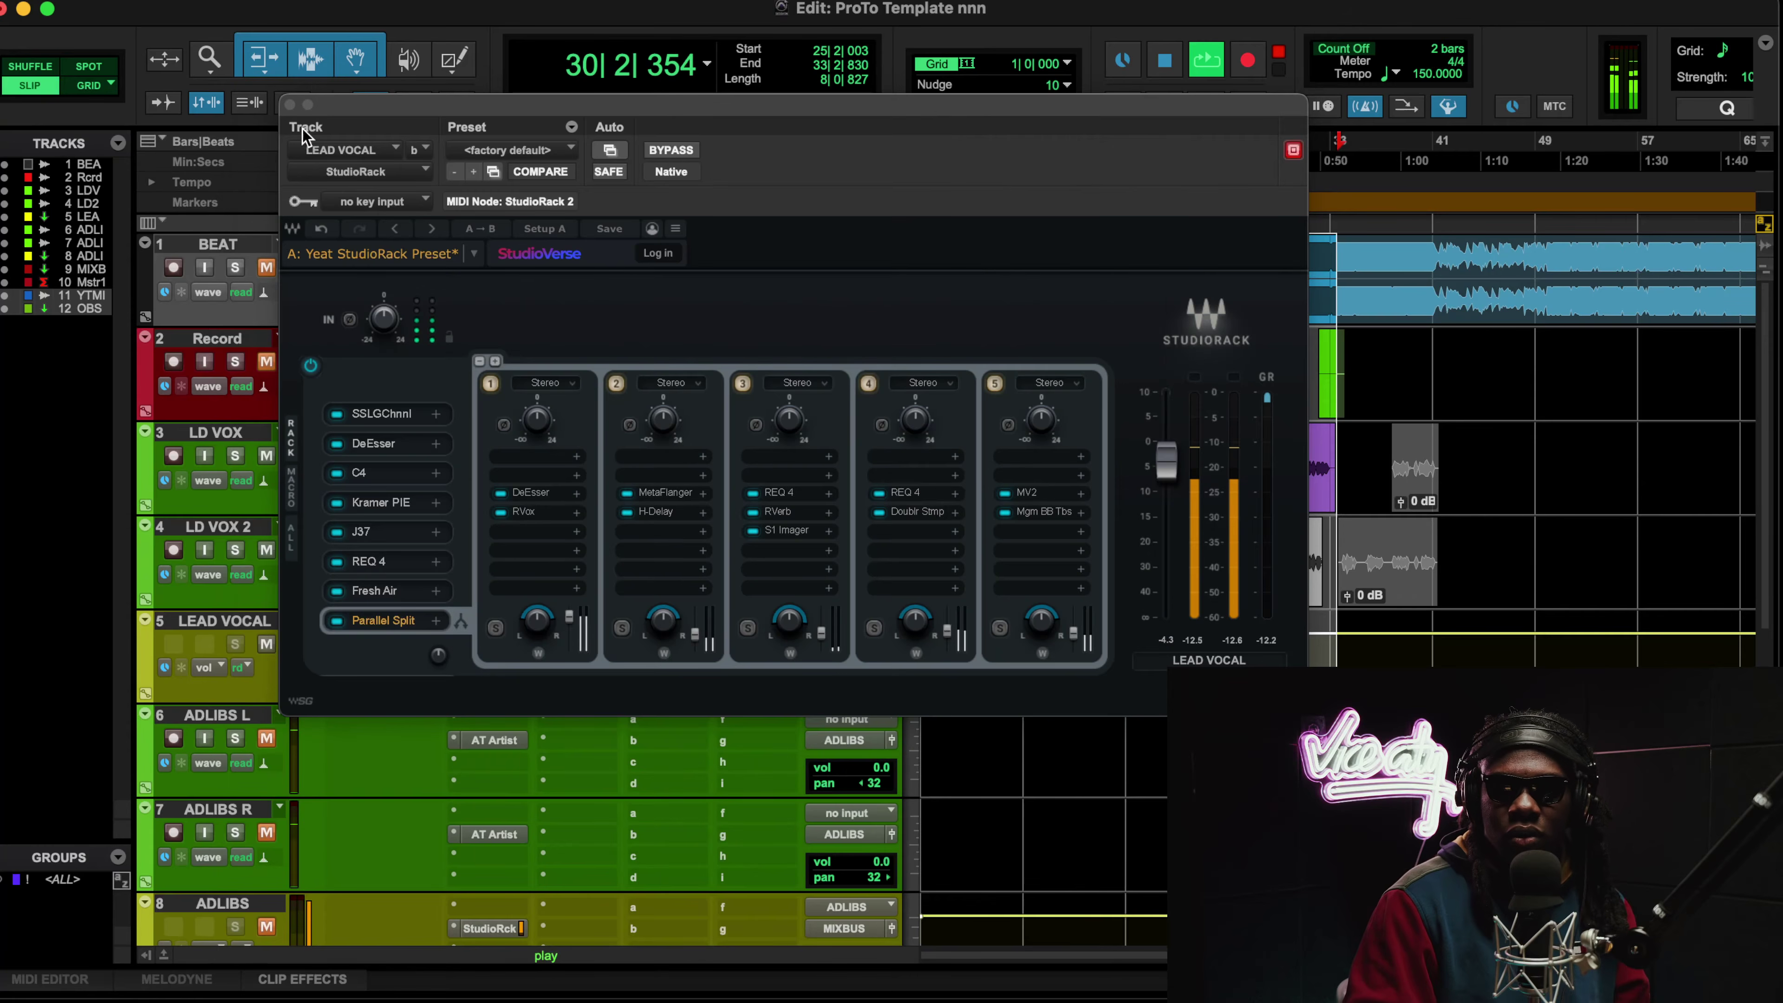
pyautogui.press('space')
# Step: Examine the DeEsser and RVox settings in parallel split 1, closing each module after viewing
pyautogui.click(529, 492)
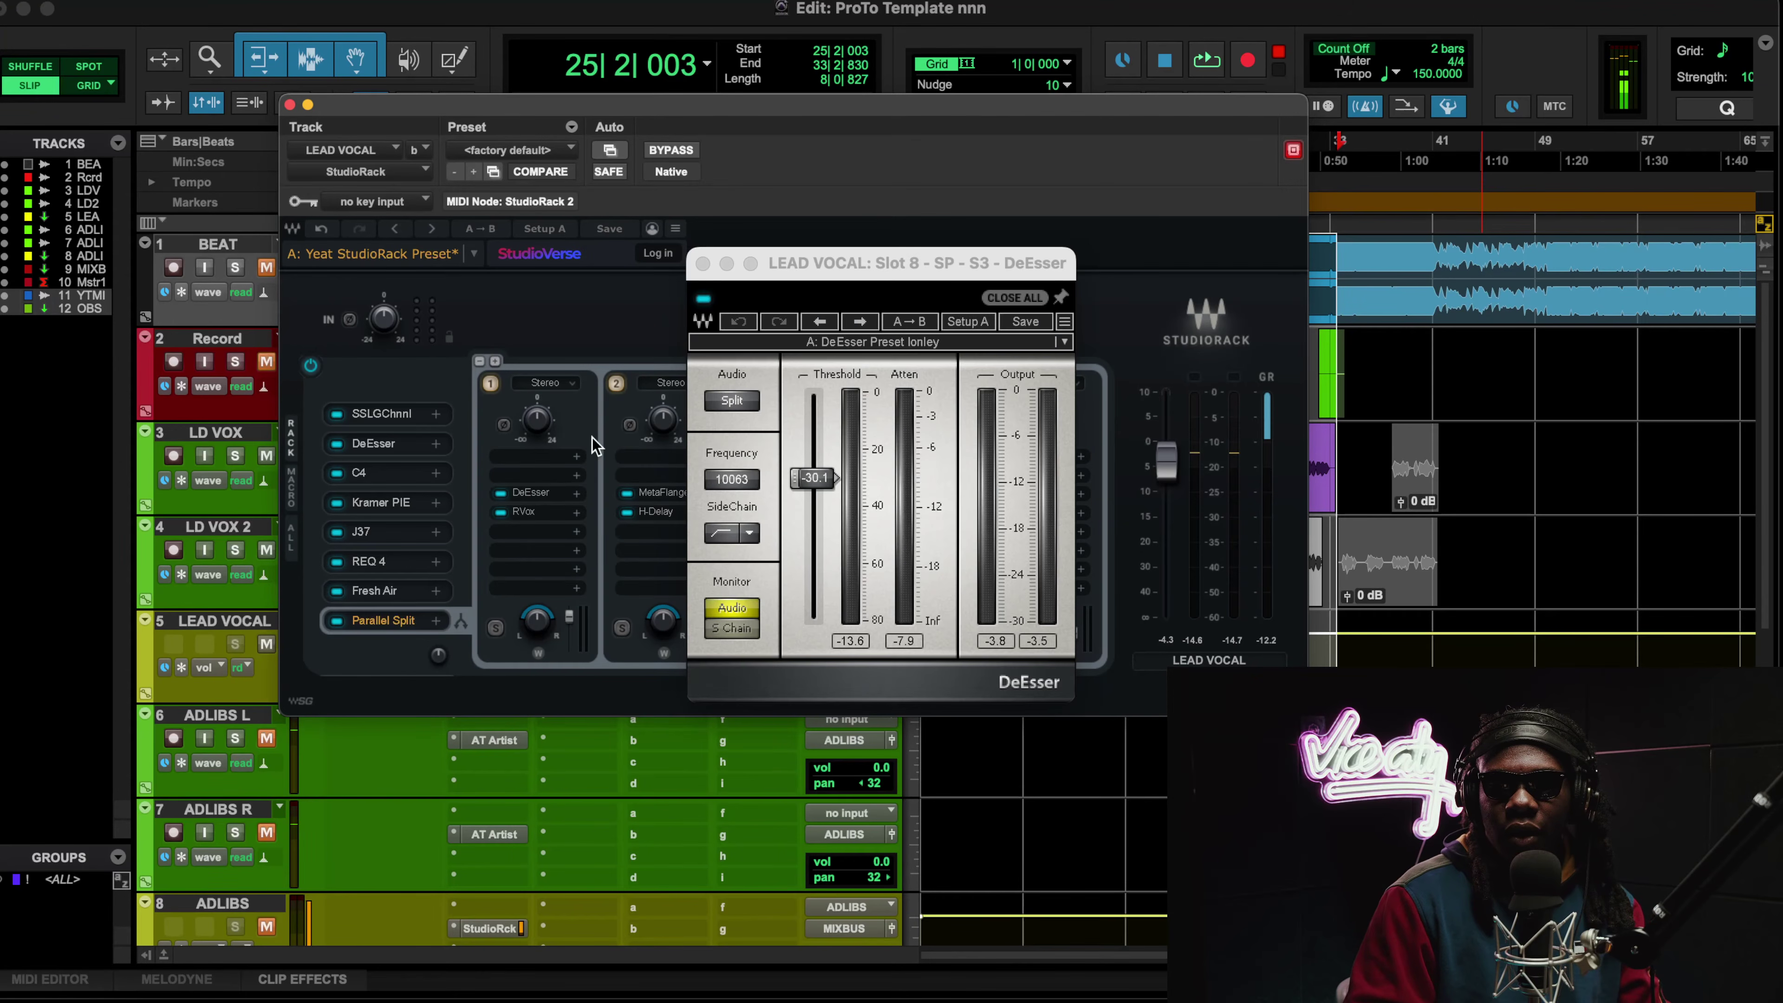
pyautogui.moveTo(885, 263); pyautogui.dragTo(398, 260)
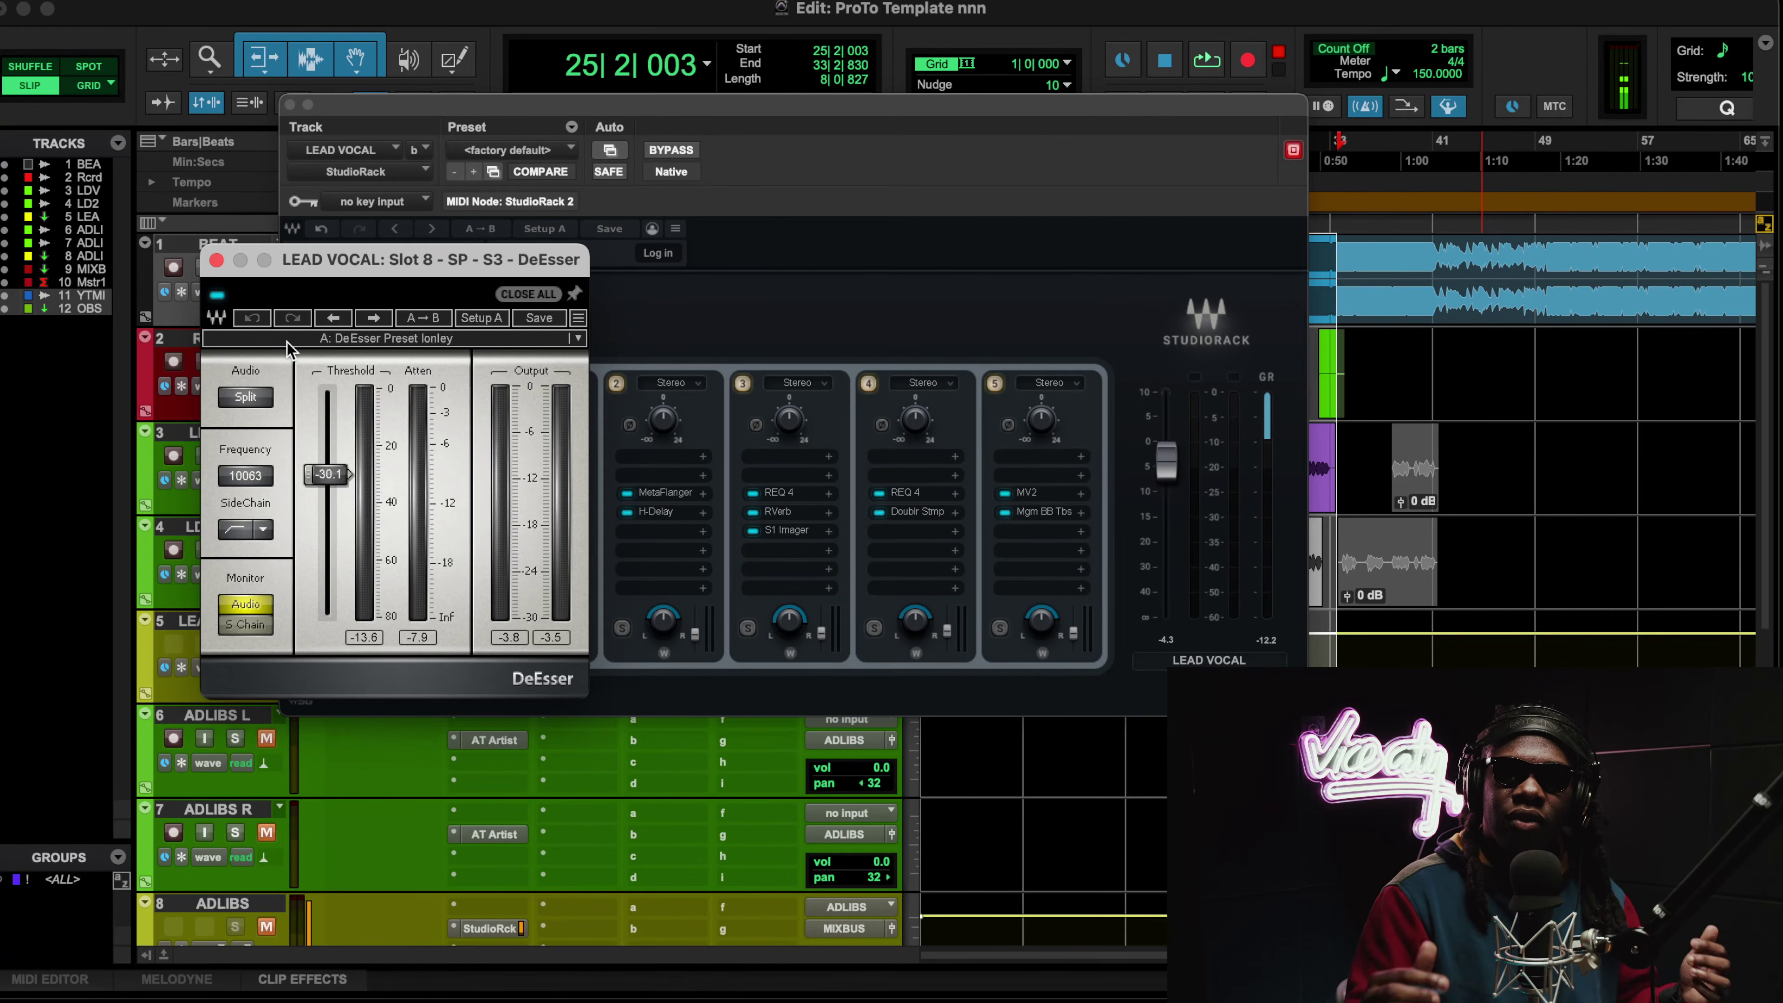
pyautogui.click(215, 260)
pyautogui.click(522, 511)
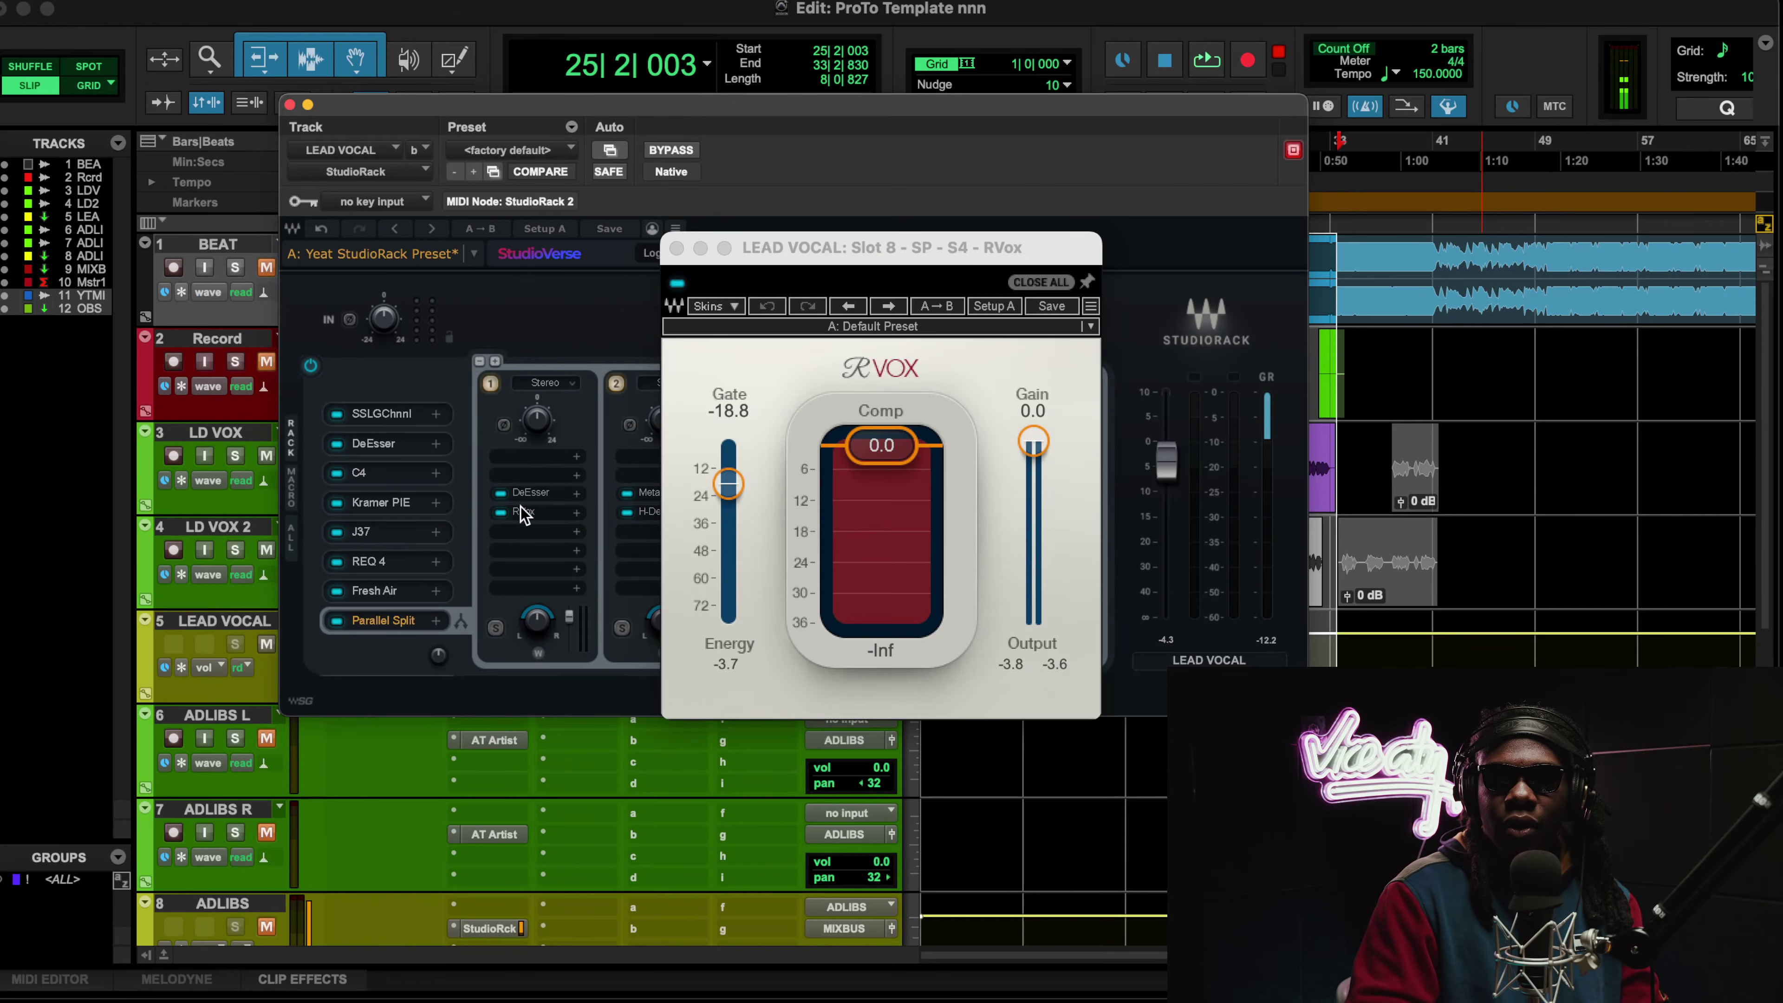
pyautogui.moveTo(822, 253); pyautogui.dragTo(434, 243)
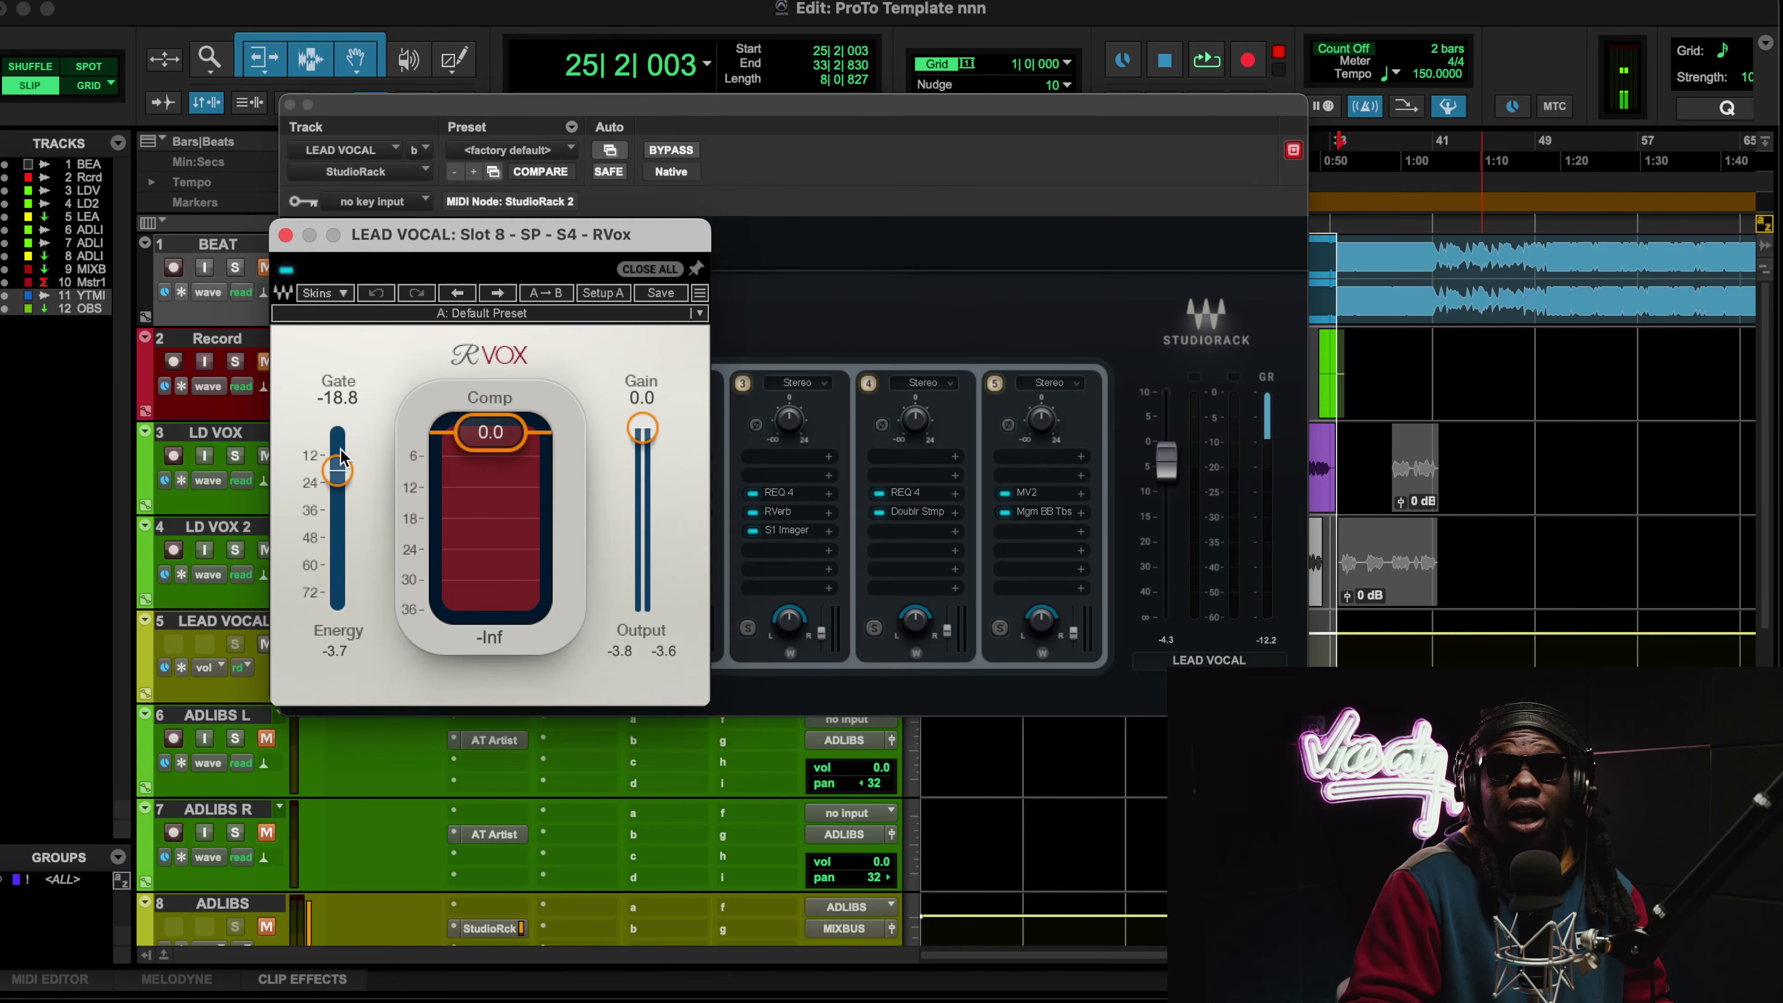
pyautogui.click(285, 234)
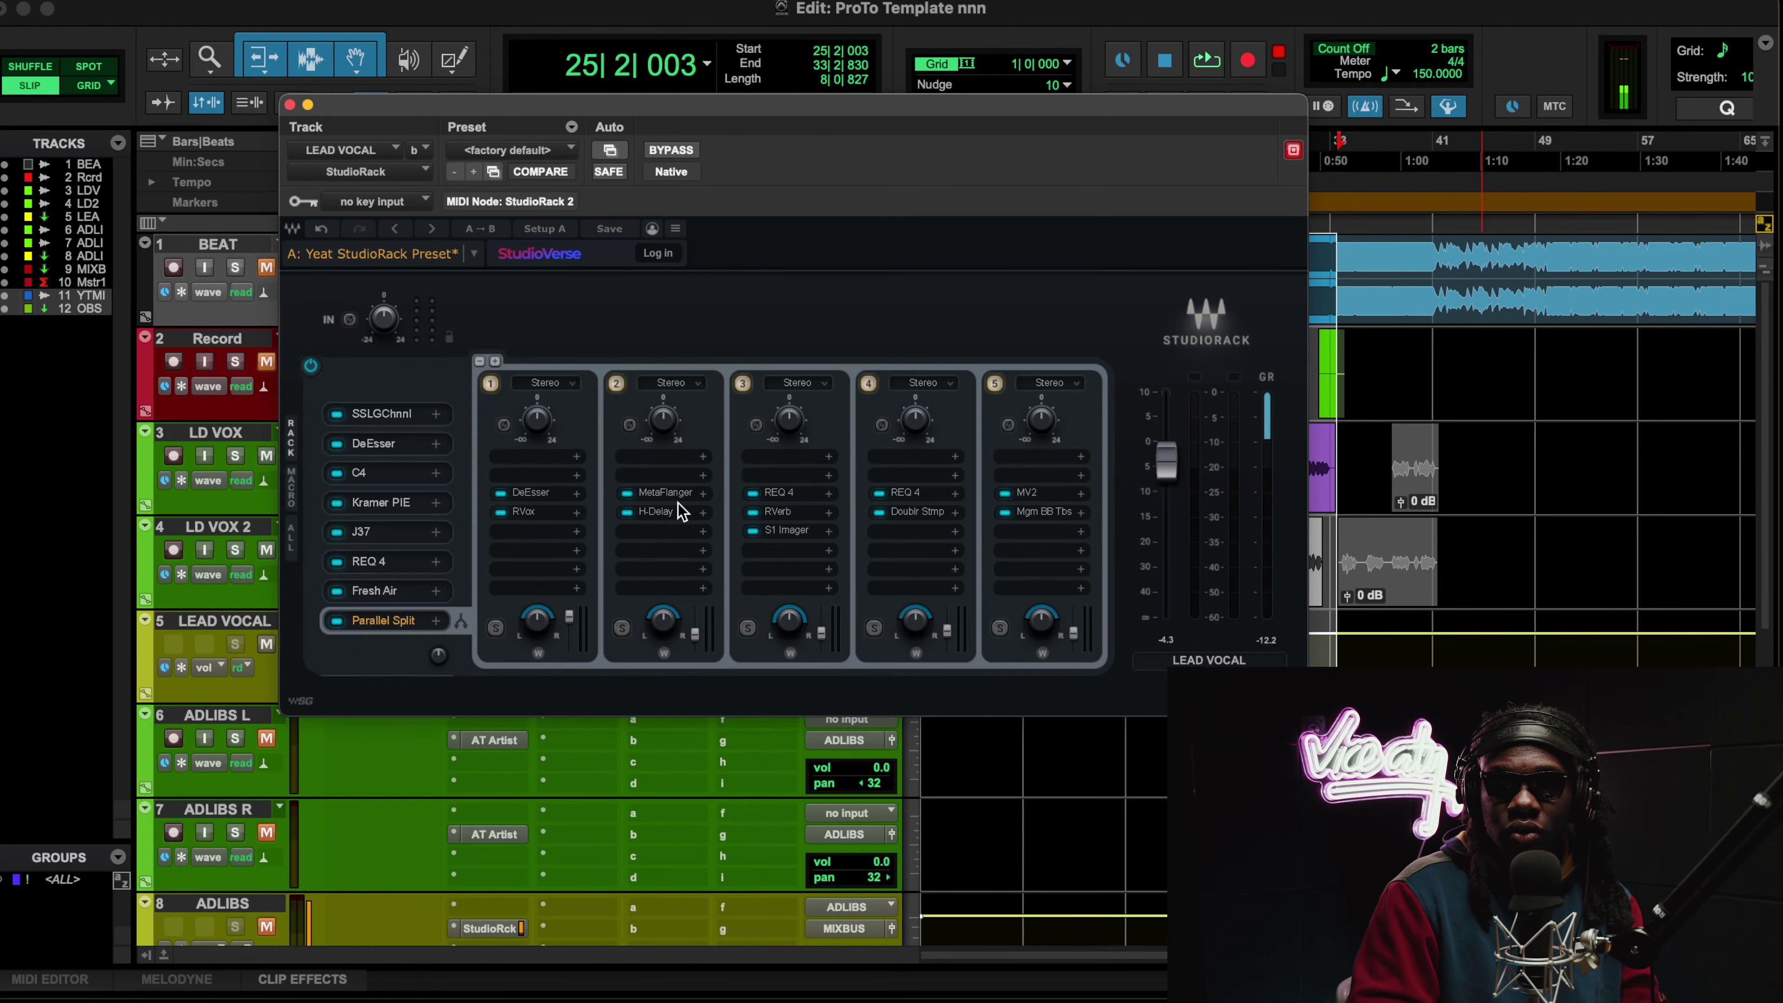
# Step: Examine the MetaFlanger settings and its Up and Down phaser preset in parallel split 2, and close the module
pyautogui.click(663, 492)
pyautogui.moveTo(848, 364); pyautogui.dragTo(604, 257)
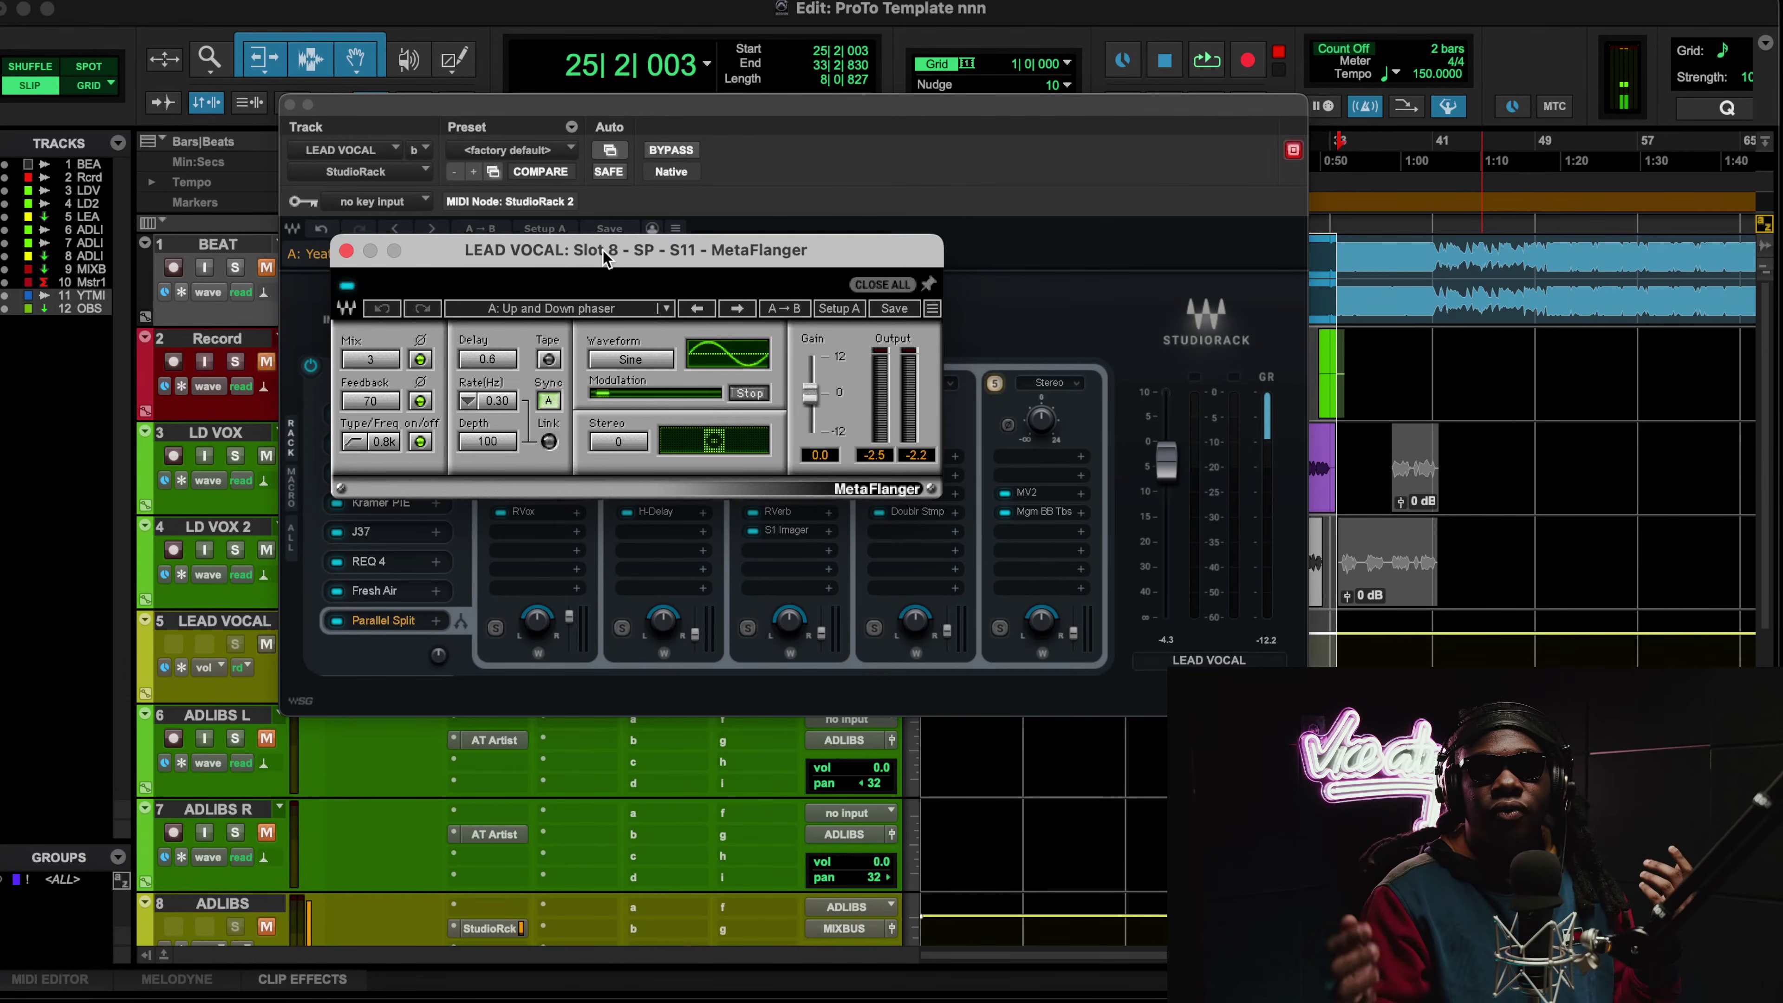
pyautogui.click(348, 250)
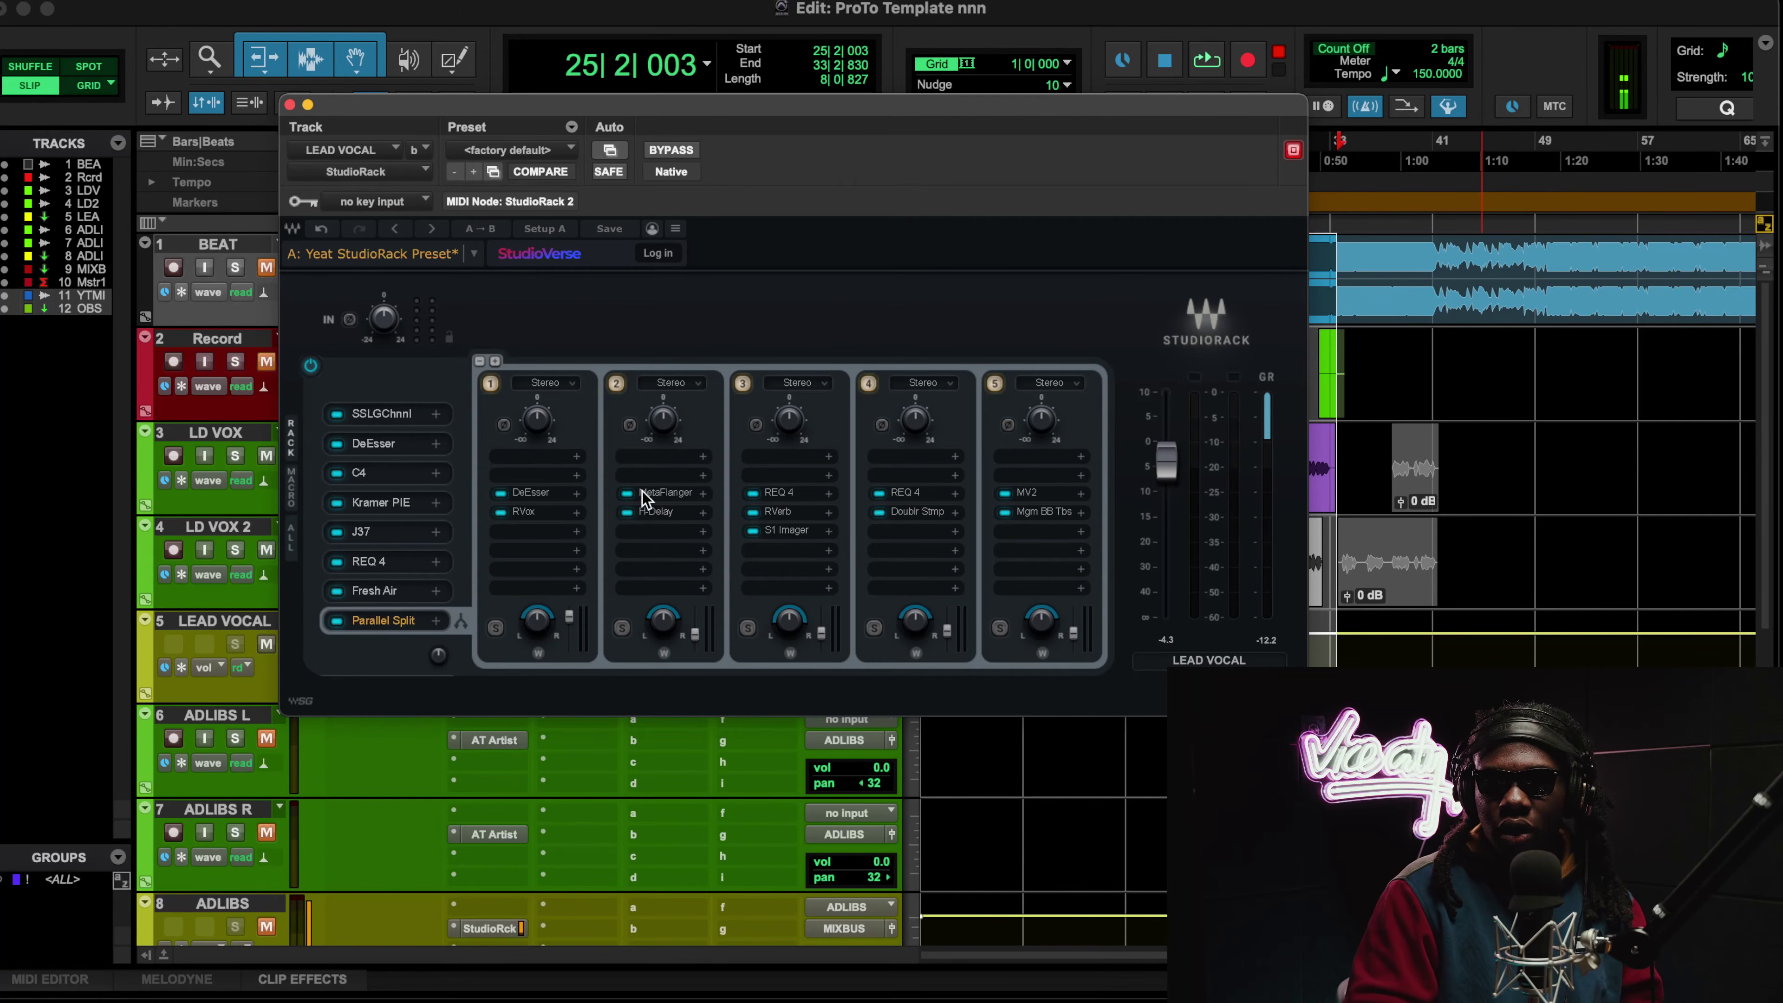
pyautogui.click(665, 492)
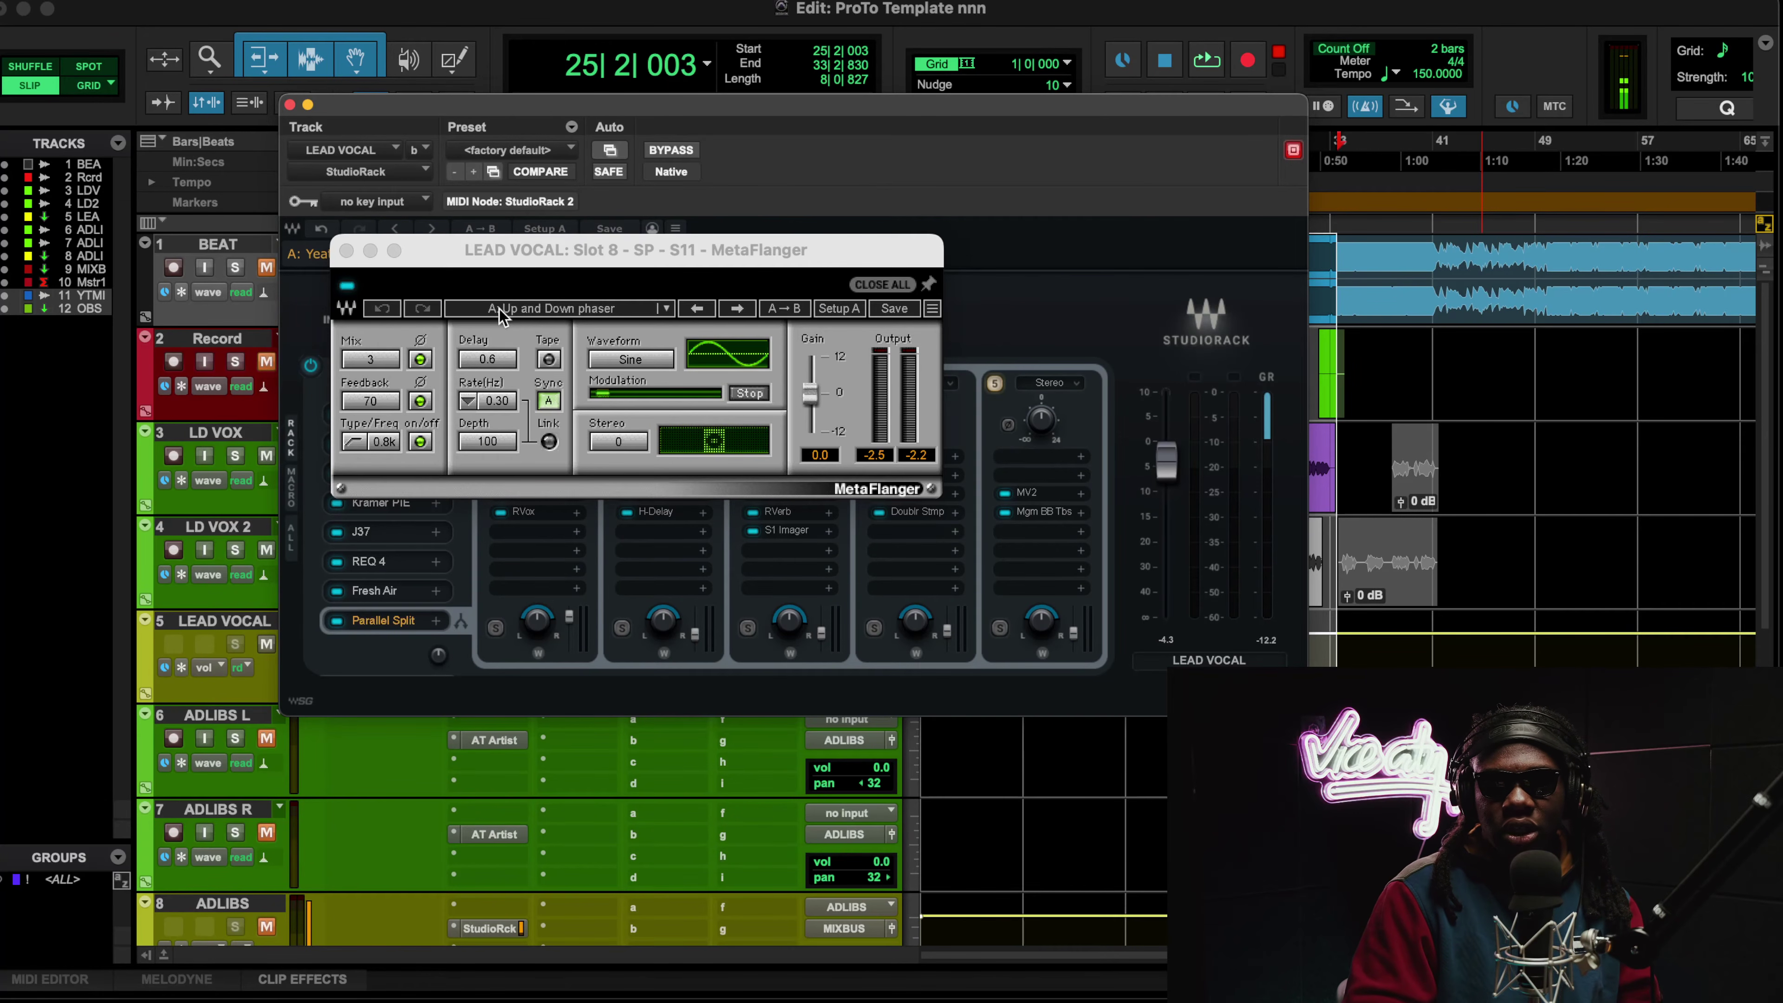
pyautogui.click(346, 250)
# Step: Open H-Delay in parallel split 2 for inspection and close it
pyautogui.click(649, 511)
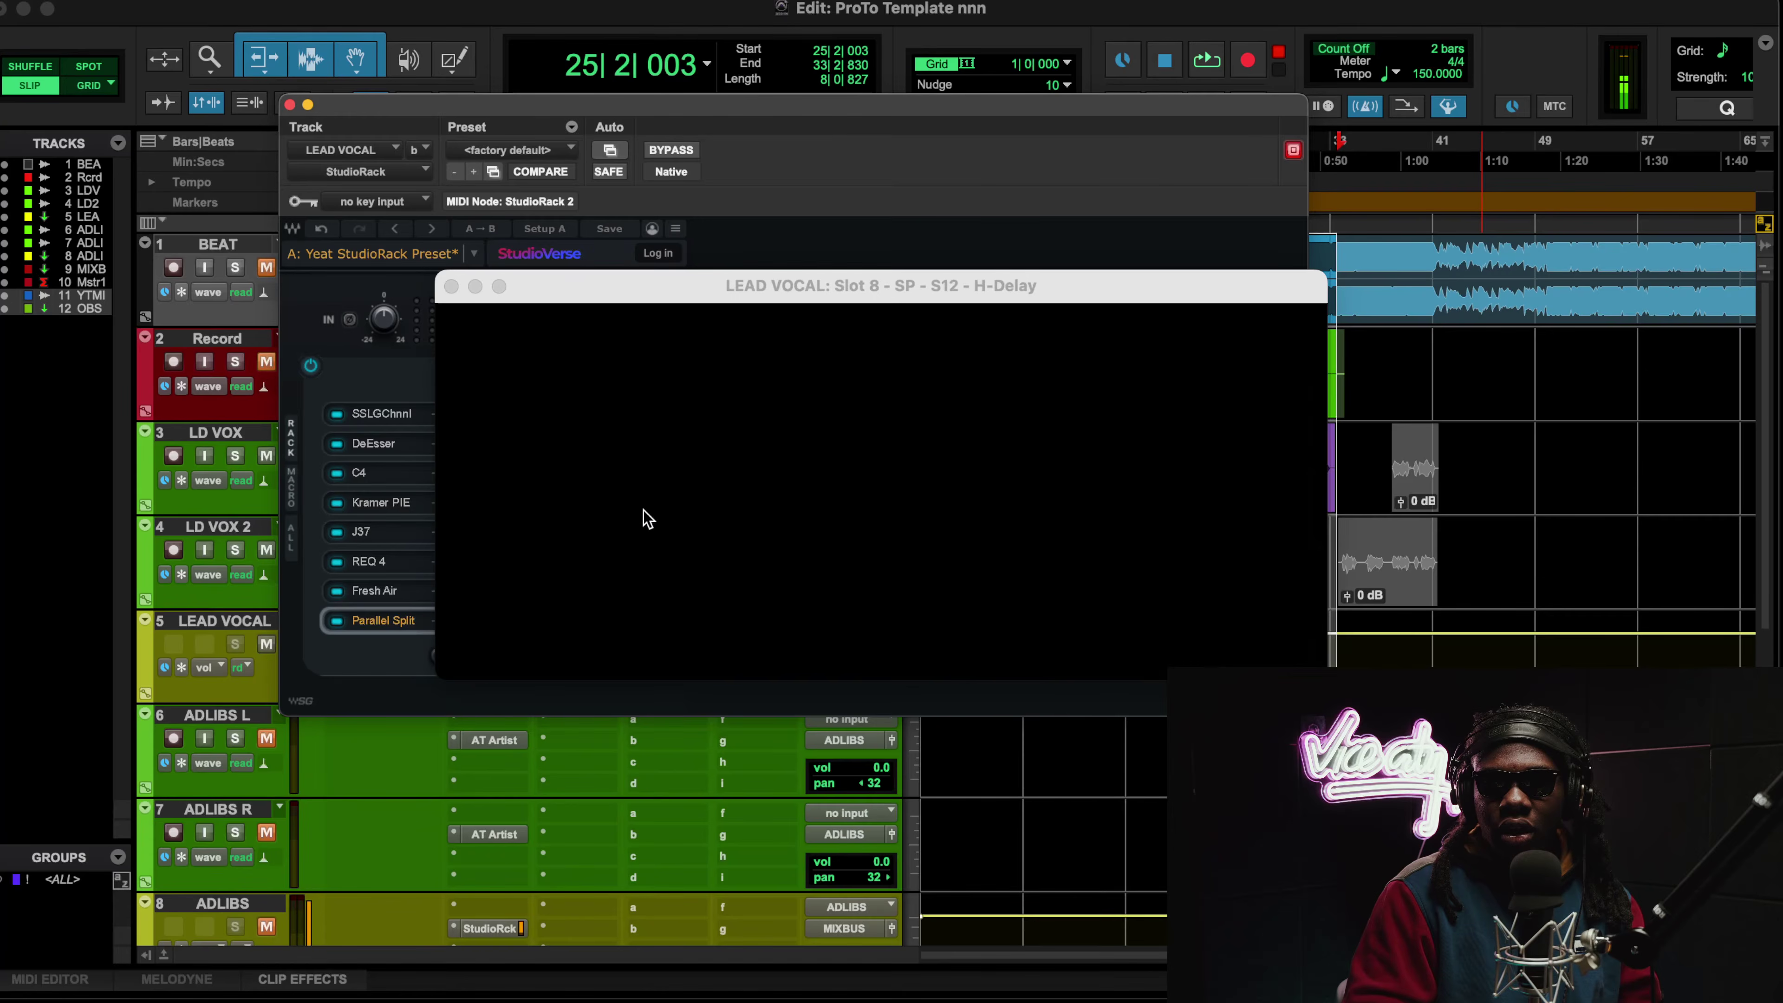
pyautogui.moveTo(628, 294); pyautogui.dragTo(566, 292)
pyautogui.click(390, 285)
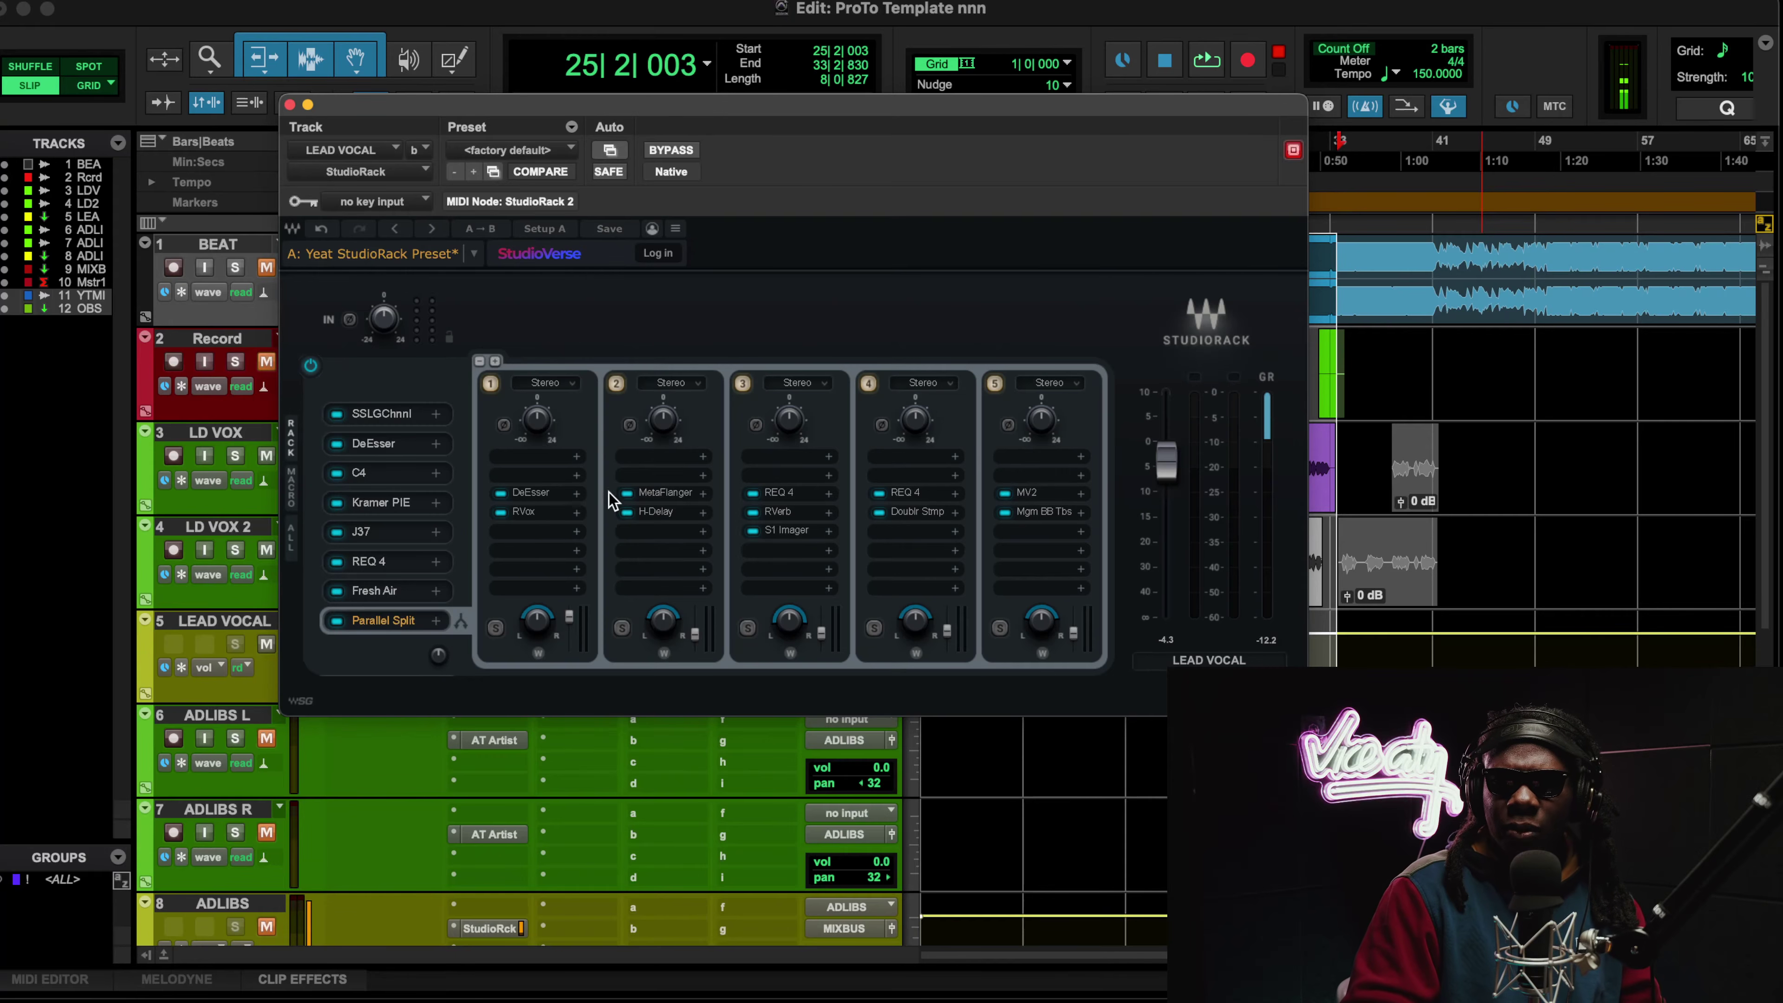
# Step: Audition parallel split 2 at a raised level against the loop, undo the level change and stop playback
pyautogui.press('space')
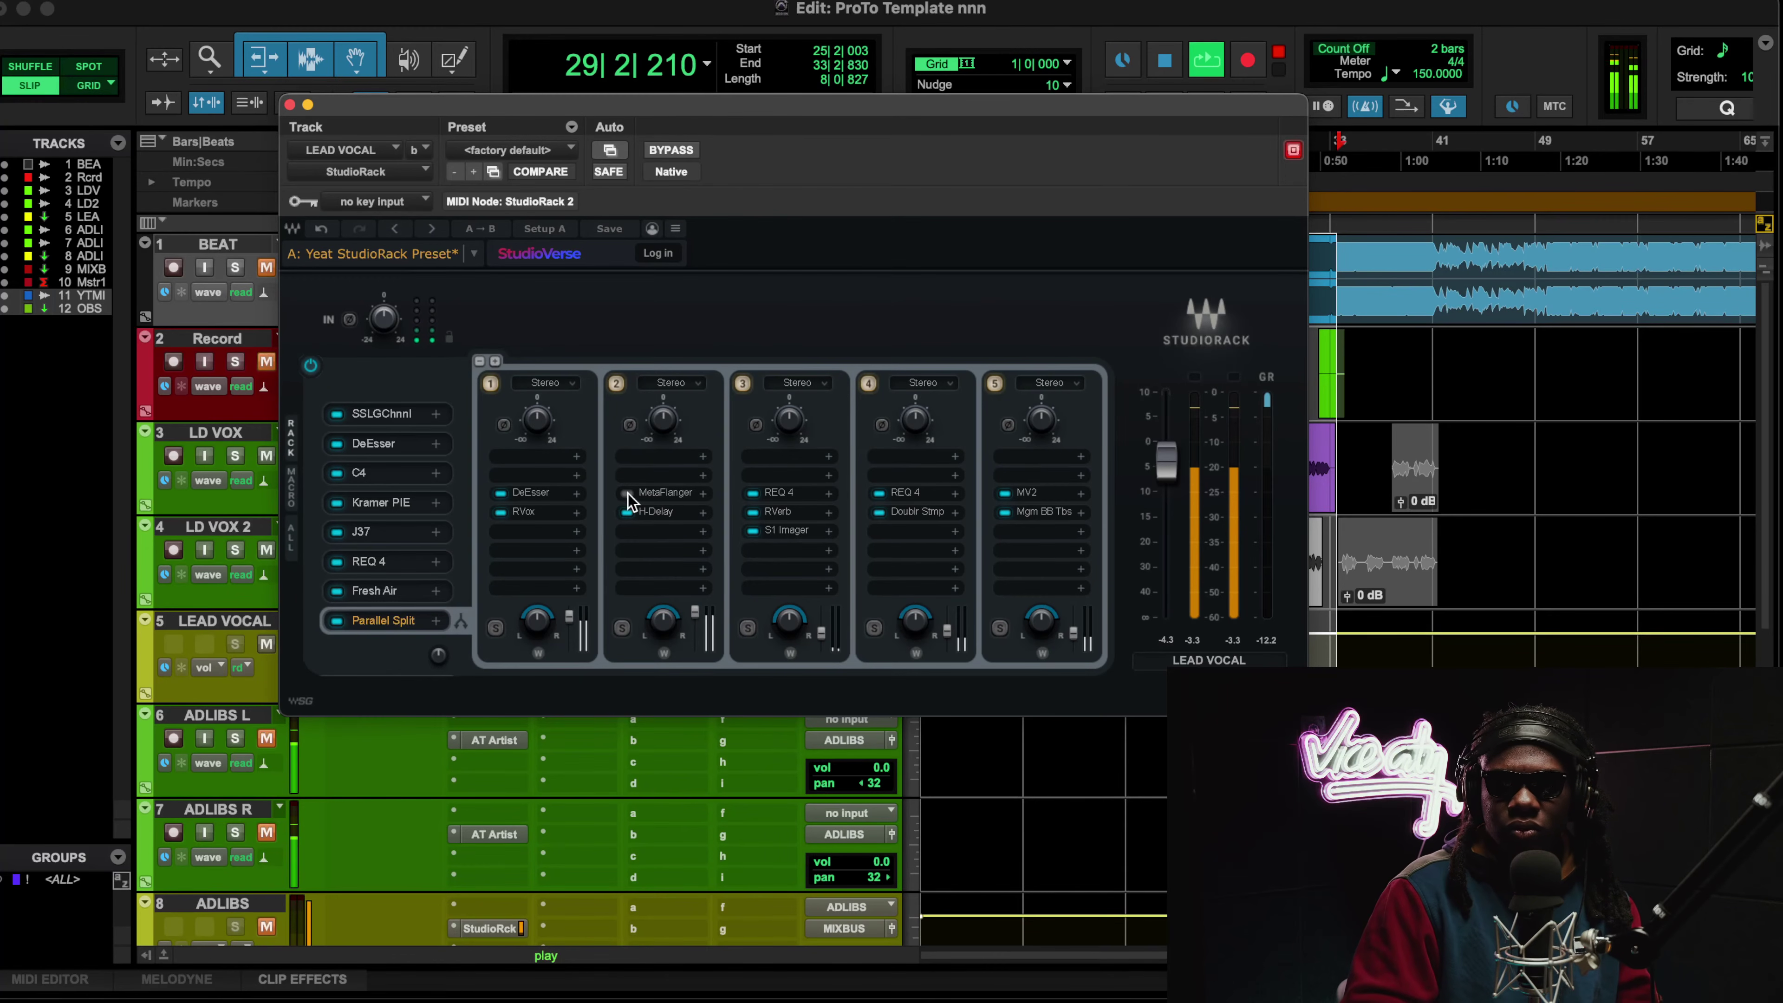
pyautogui.click(322, 230)
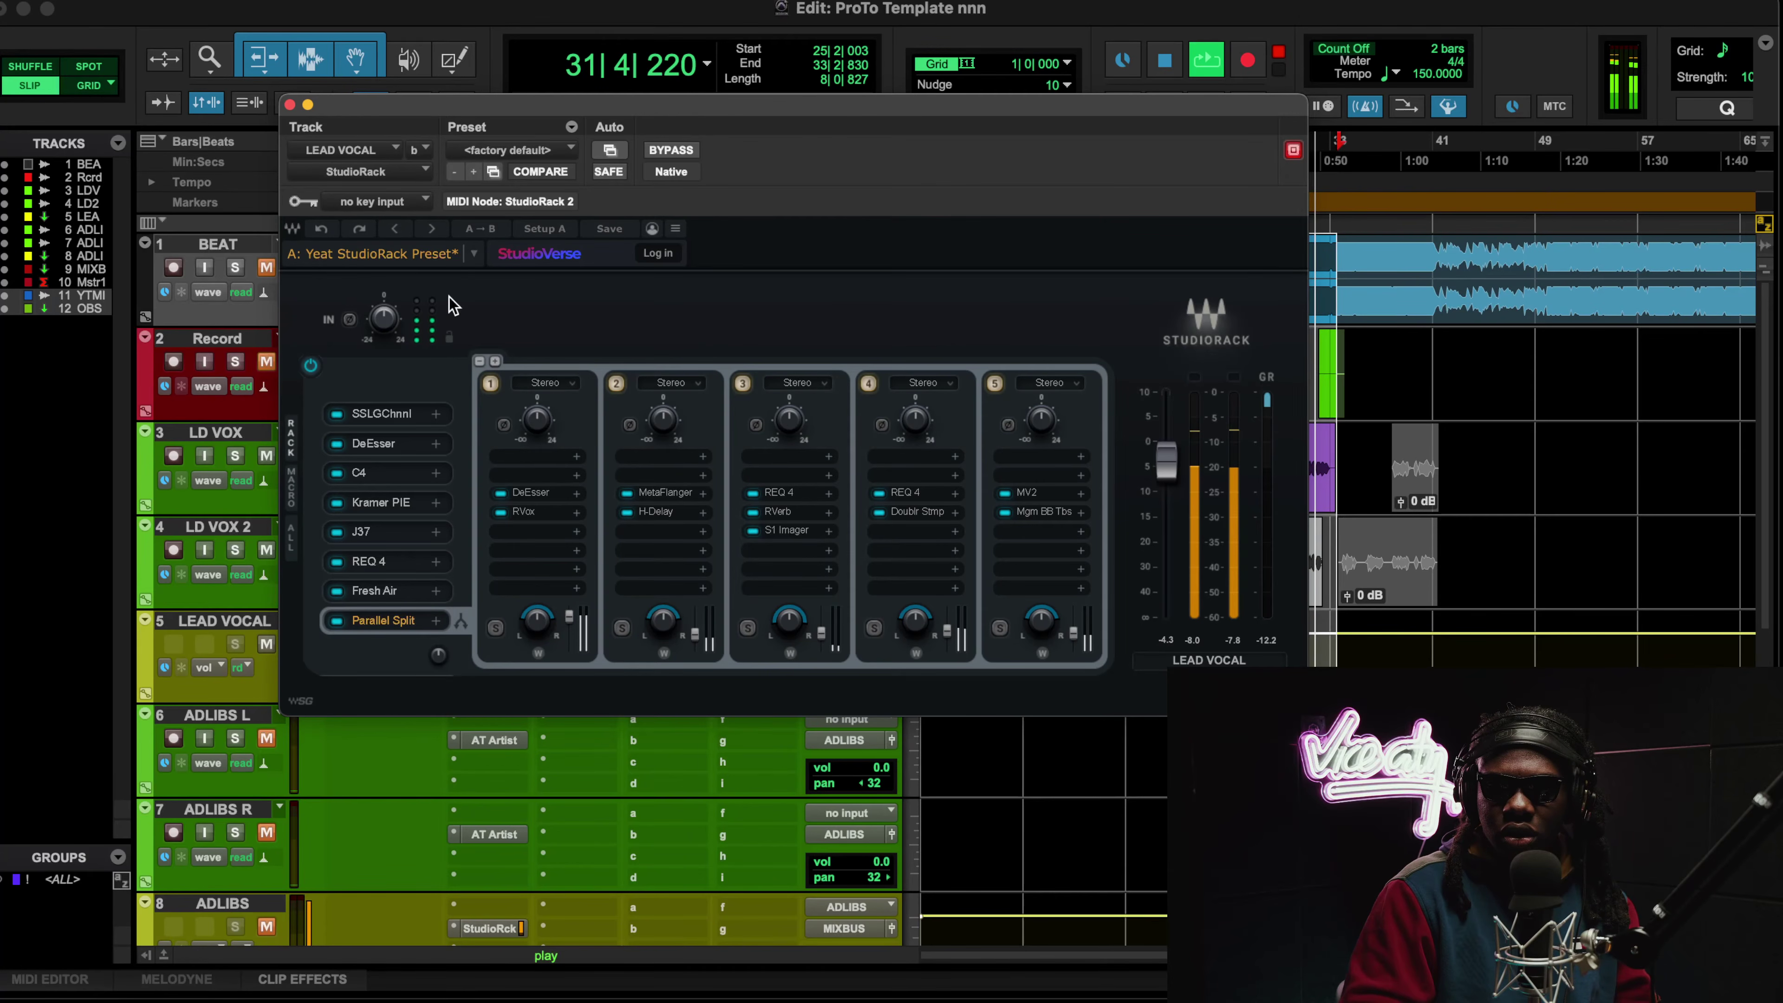
pyautogui.press('space')
# Step: Inspect the REQ 4 equalizer in parallel split 3 and close it
pyautogui.click(779, 495)
pyautogui.moveTo(640, 160); pyautogui.dragTo(264, 160)
pyautogui.click(176, 152)
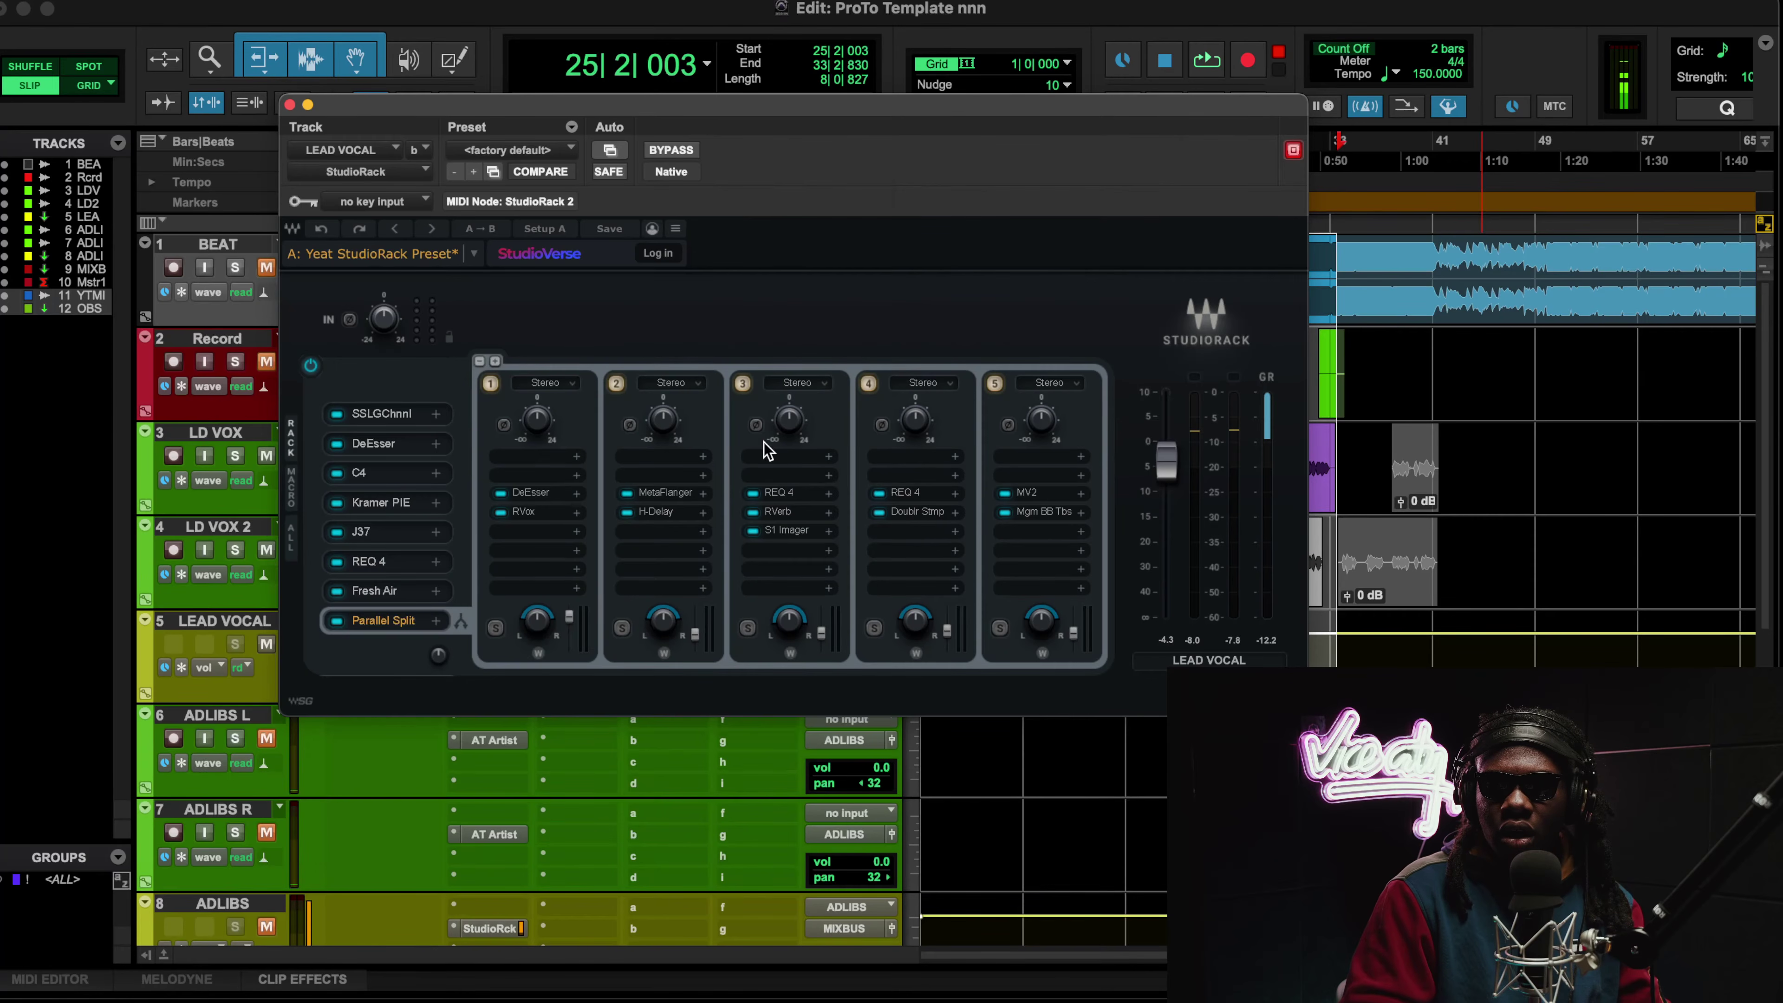
# Step: Examine the RVerb settings and preset list in parallel split 3, keeping the Springverb preset, and close the module
pyautogui.click(785, 516)
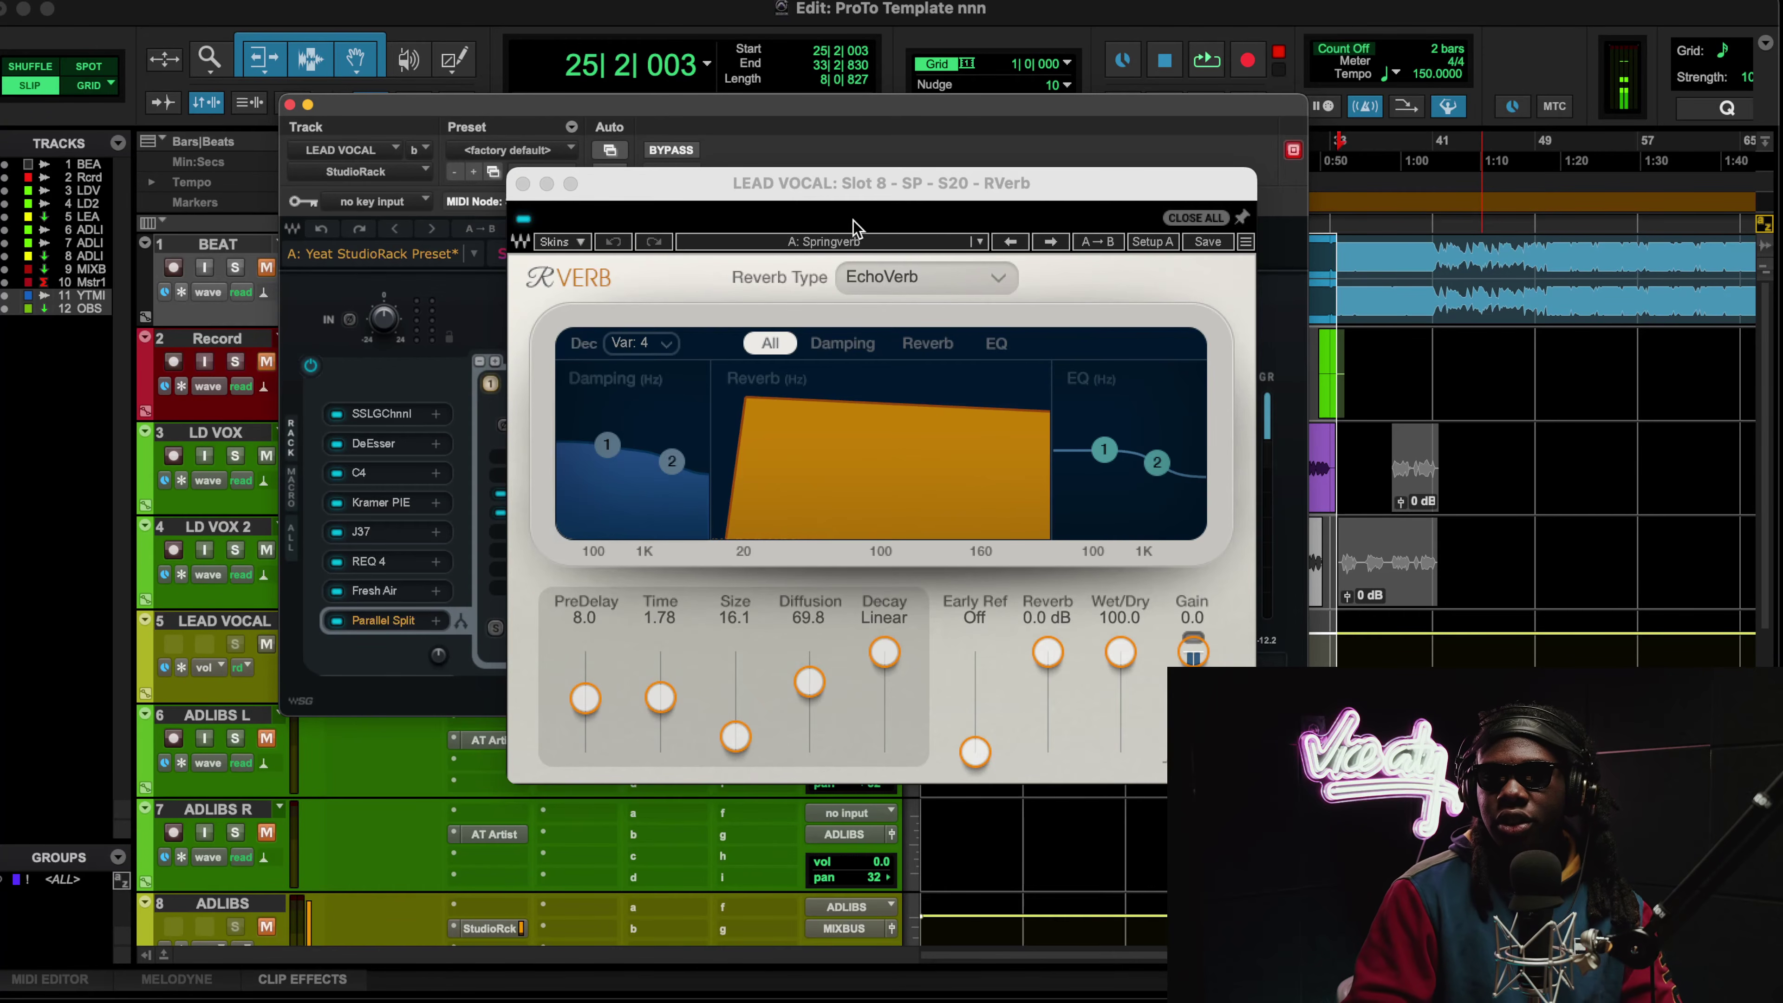
pyautogui.click(849, 239)
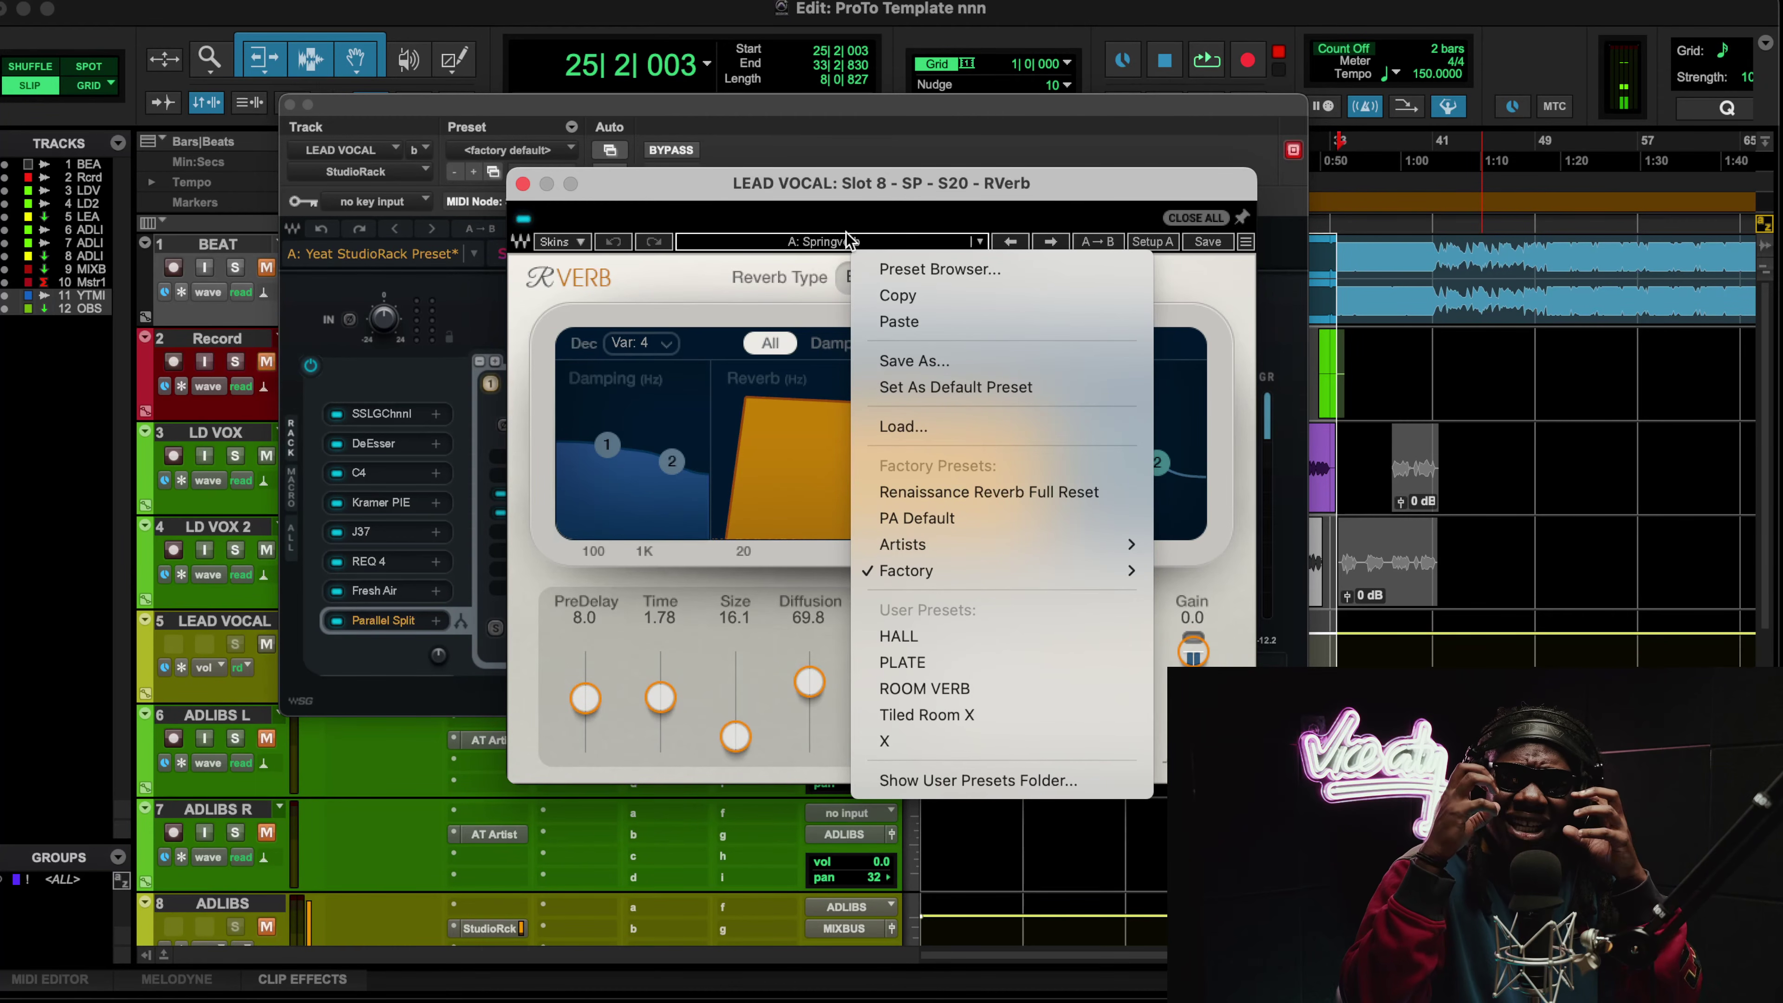
pyautogui.click(528, 184)
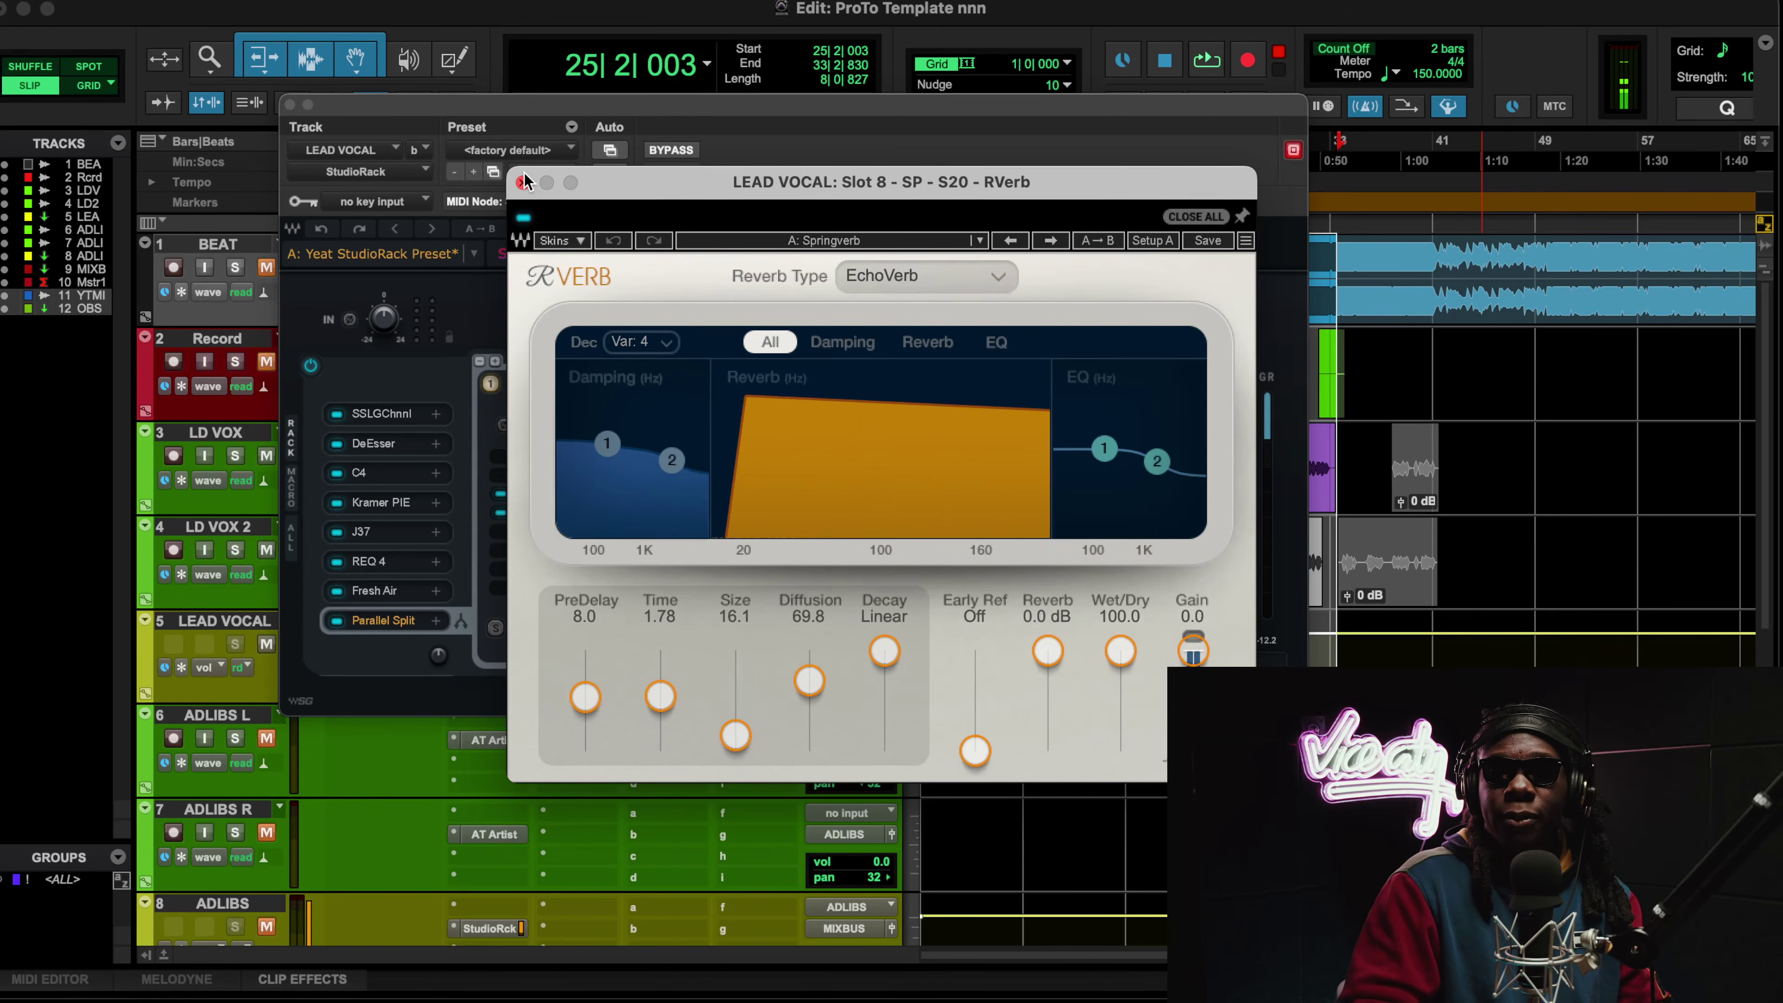
pyautogui.click(522, 183)
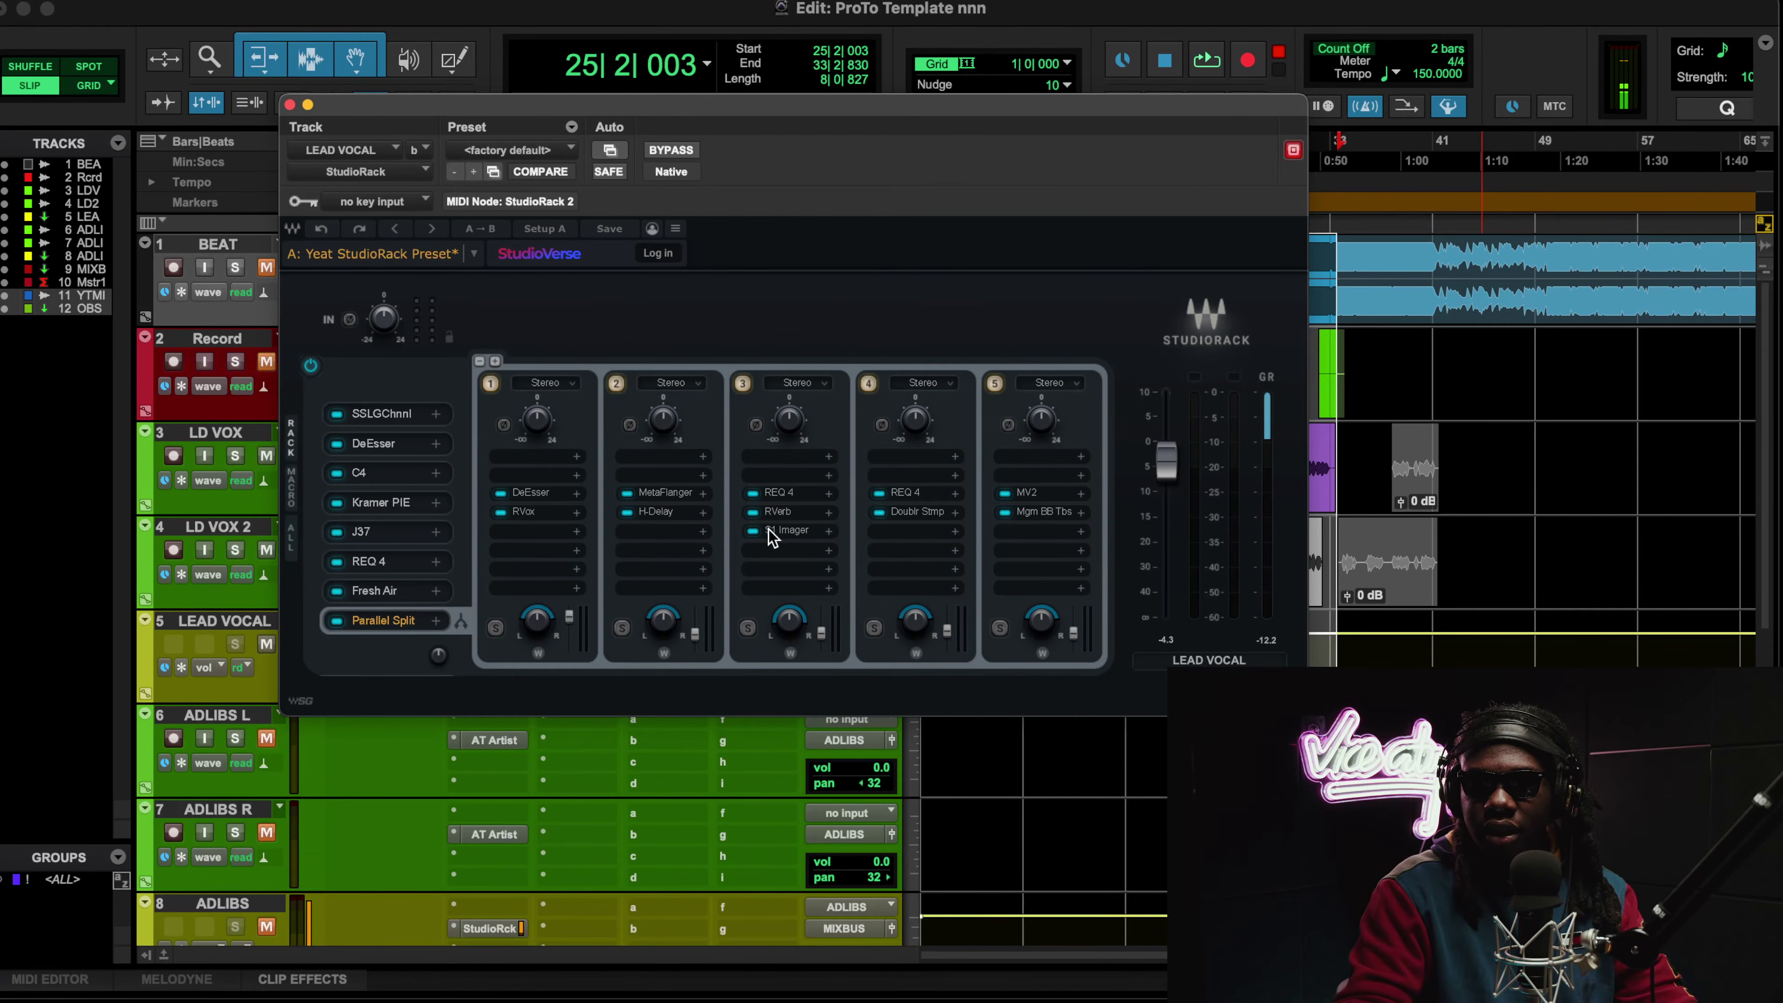
# Step: Recheck RVerb and inspect the S1 Imager gain and width settings in parallel split 3, closing each module after viewing
pyautogui.click(794, 517)
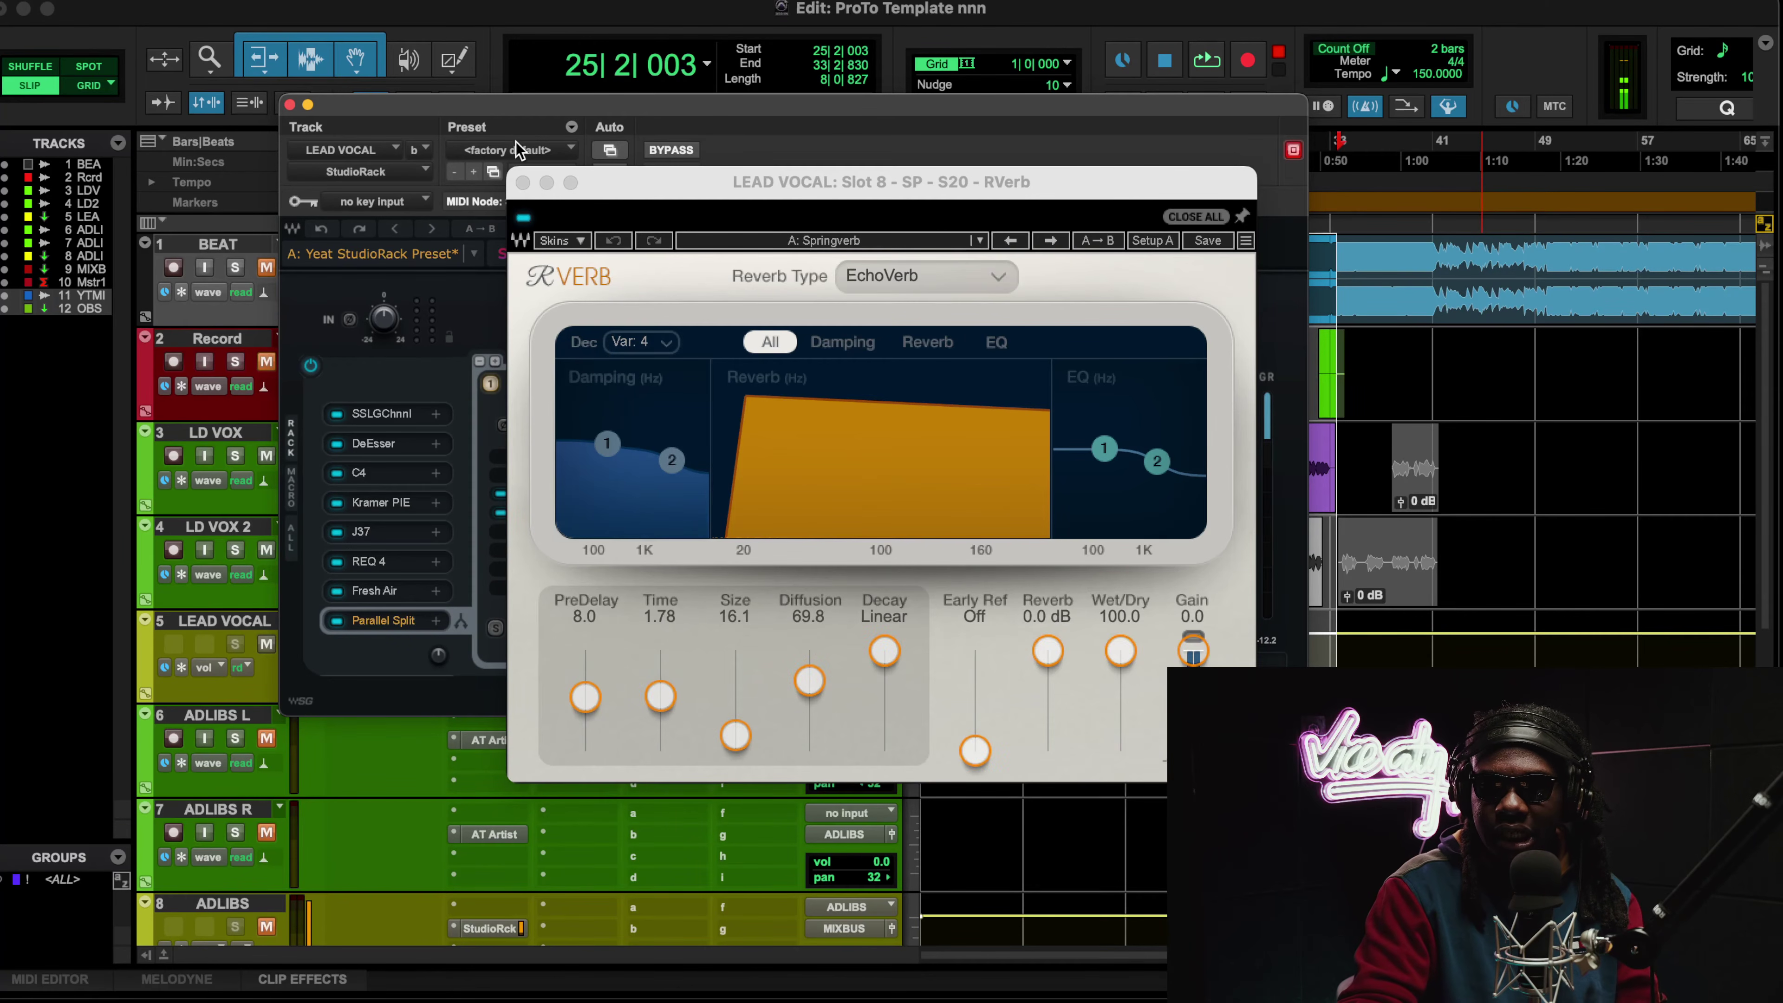
pyautogui.click(520, 179)
pyautogui.click(792, 531)
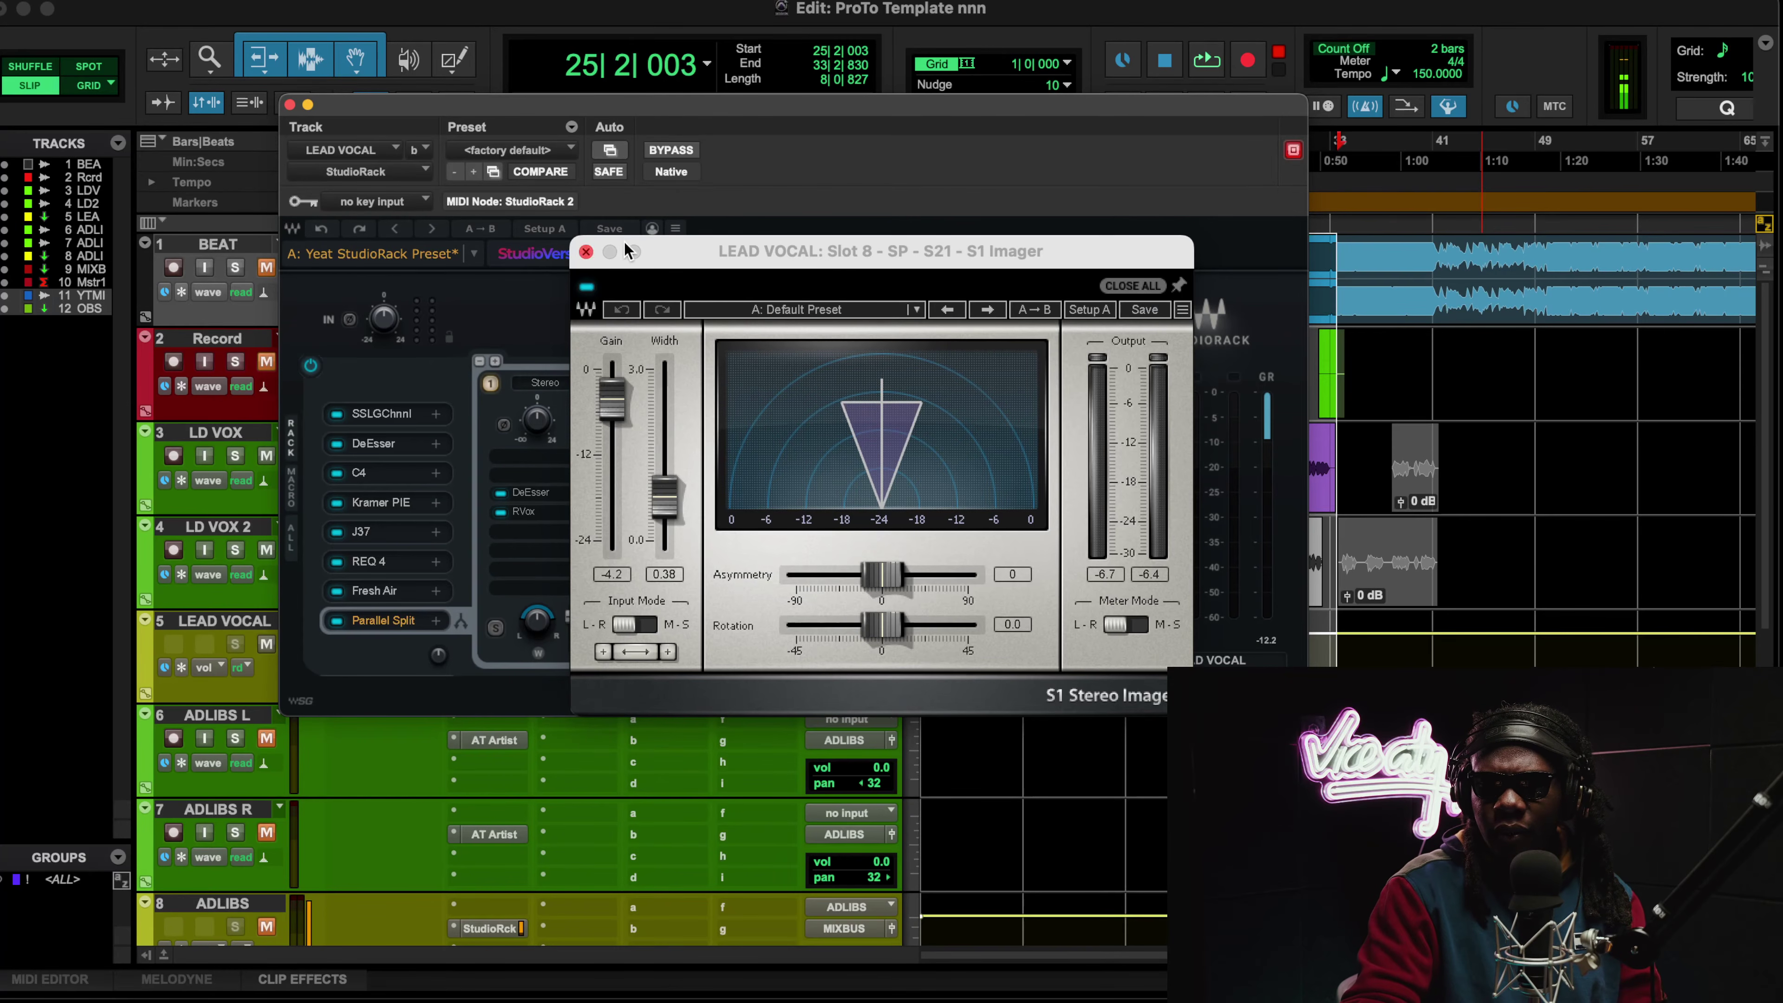
pyautogui.click(586, 251)
# Step: Audition parallel split 3 off and on in the loop with the BEAT track unmuted, leaving the split enabled, and stop playback
pyautogui.press('space')
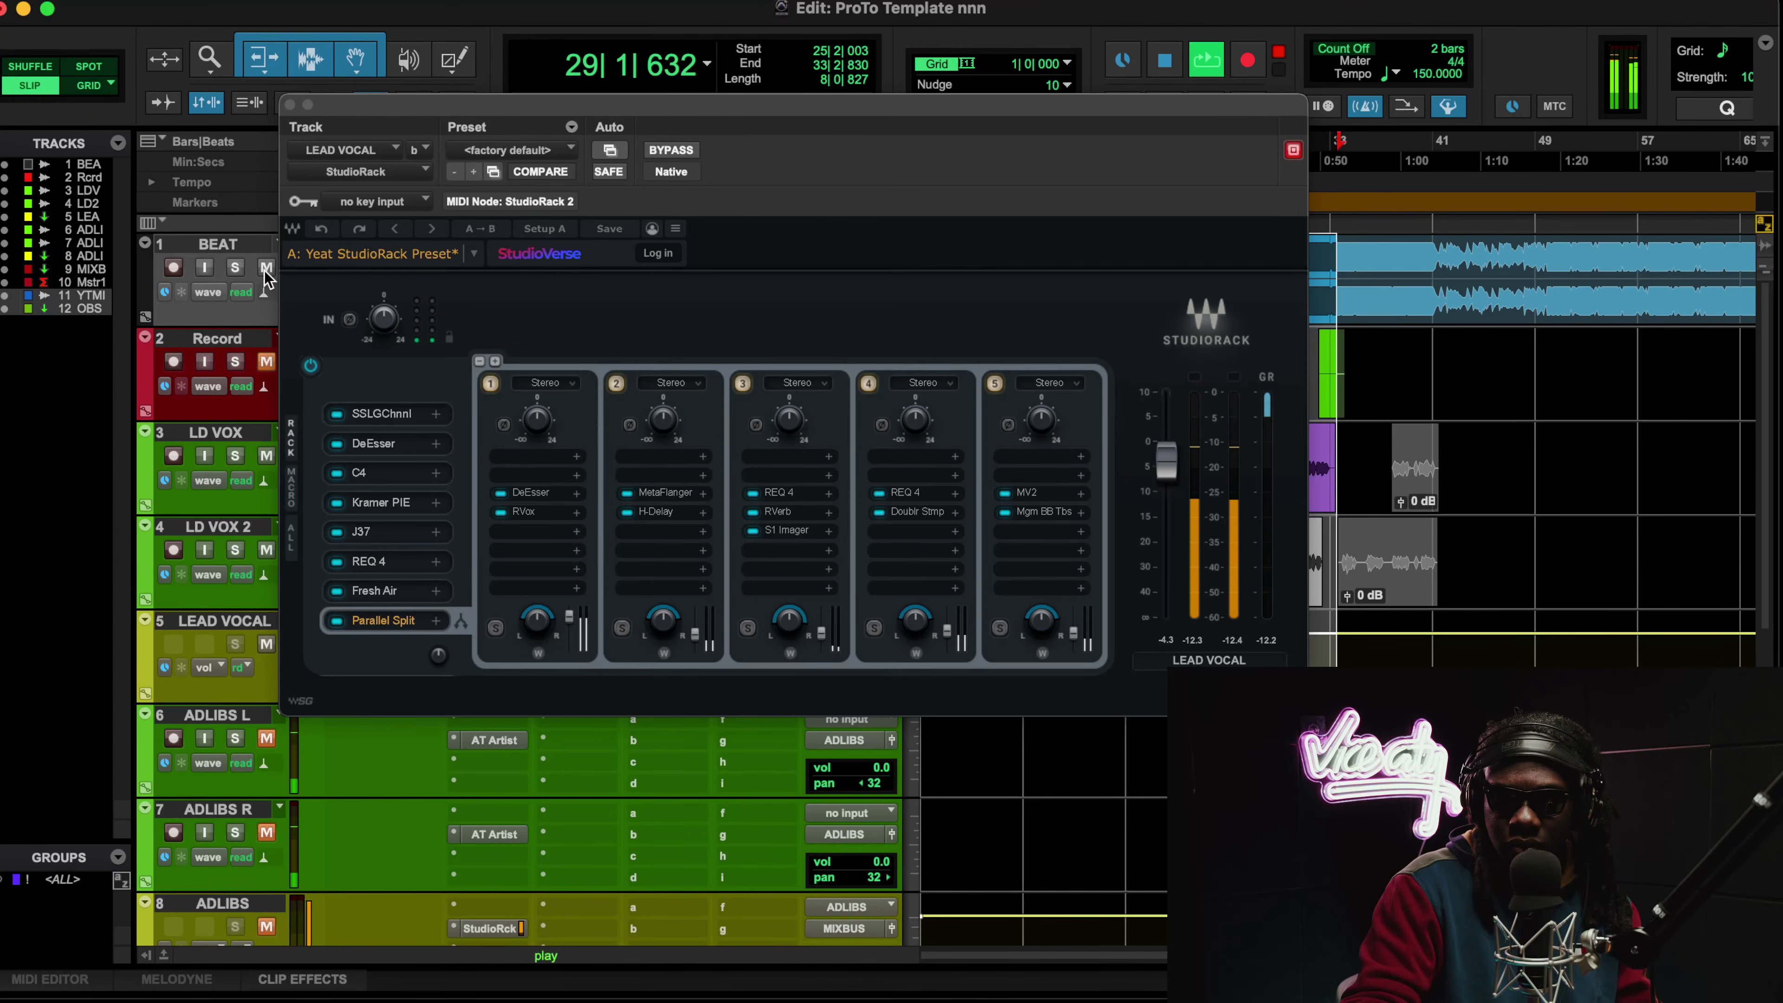
pyautogui.click(744, 385)
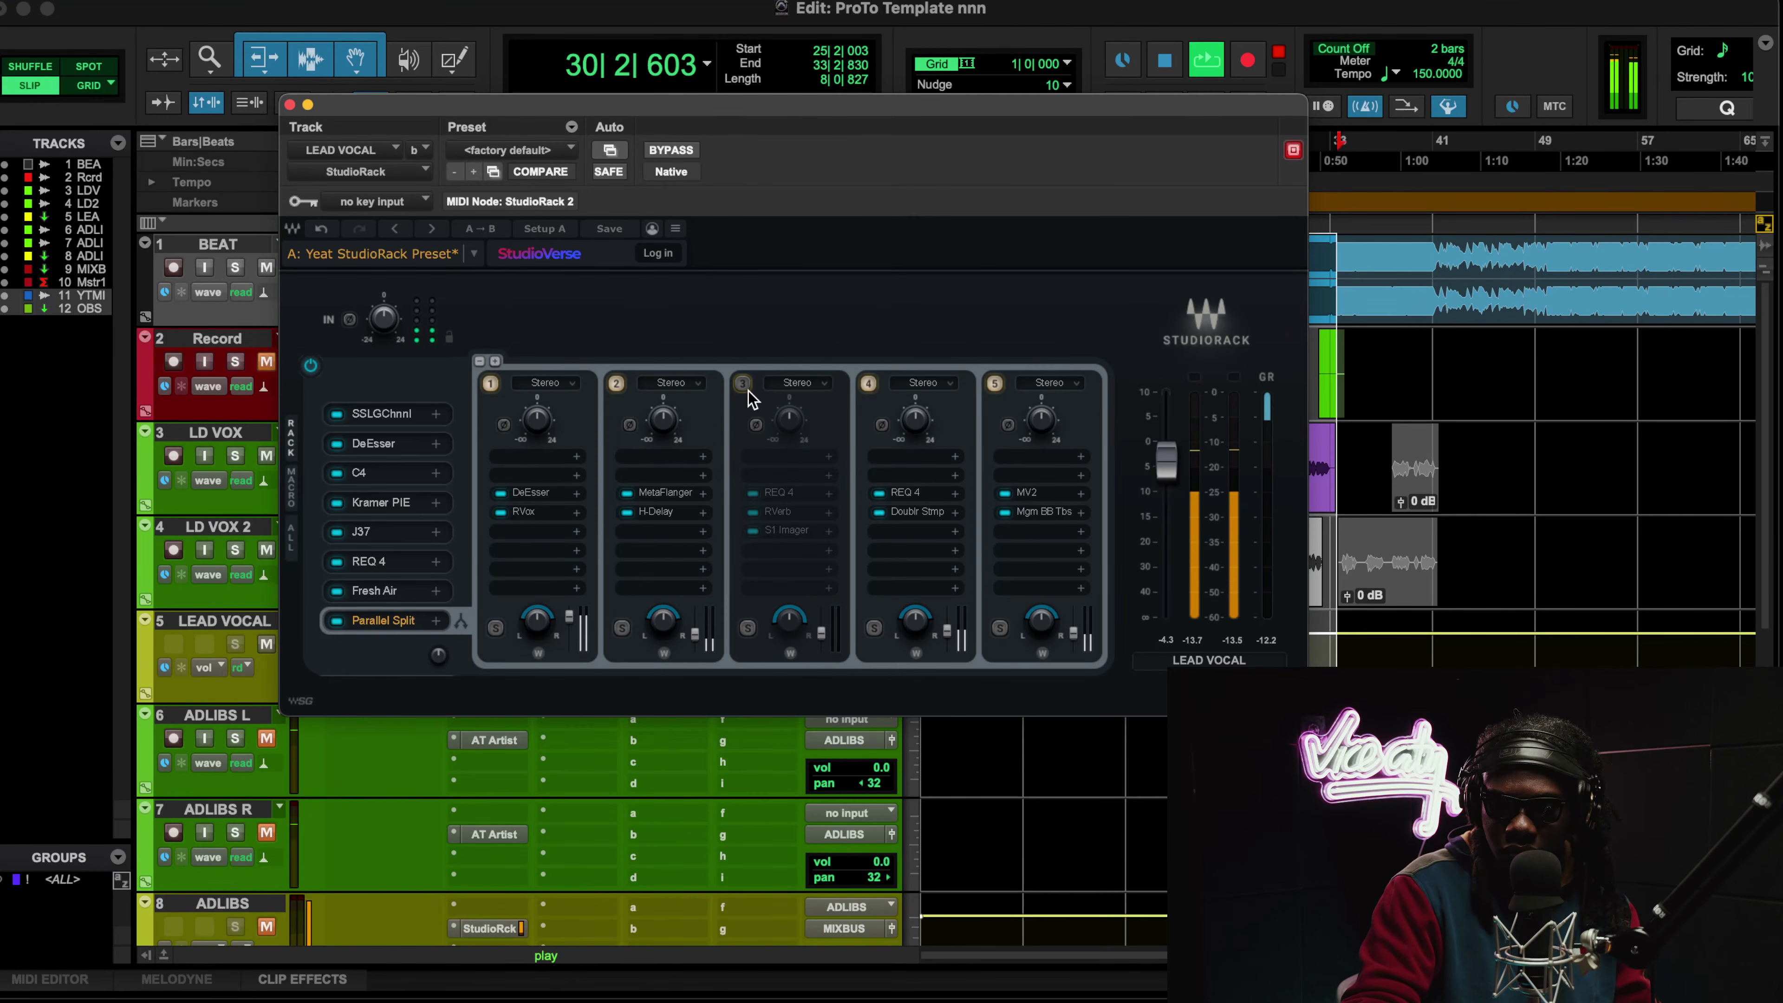
pyautogui.click(743, 385)
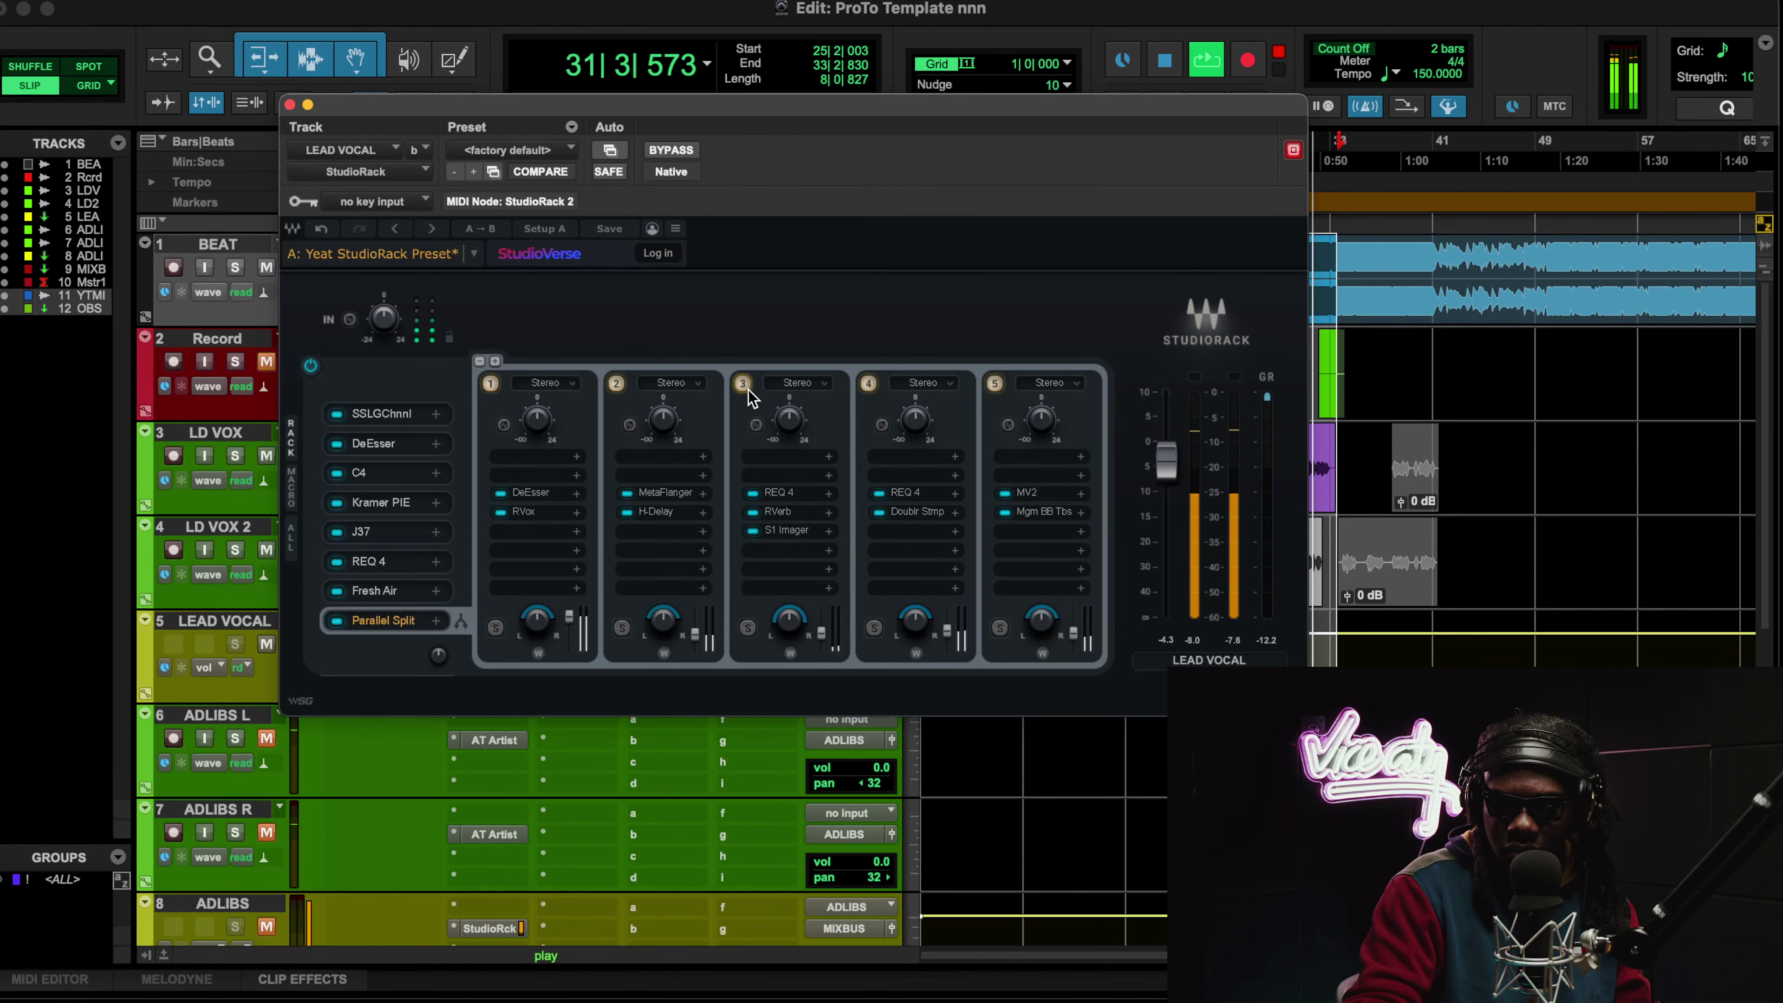
pyautogui.press('space')
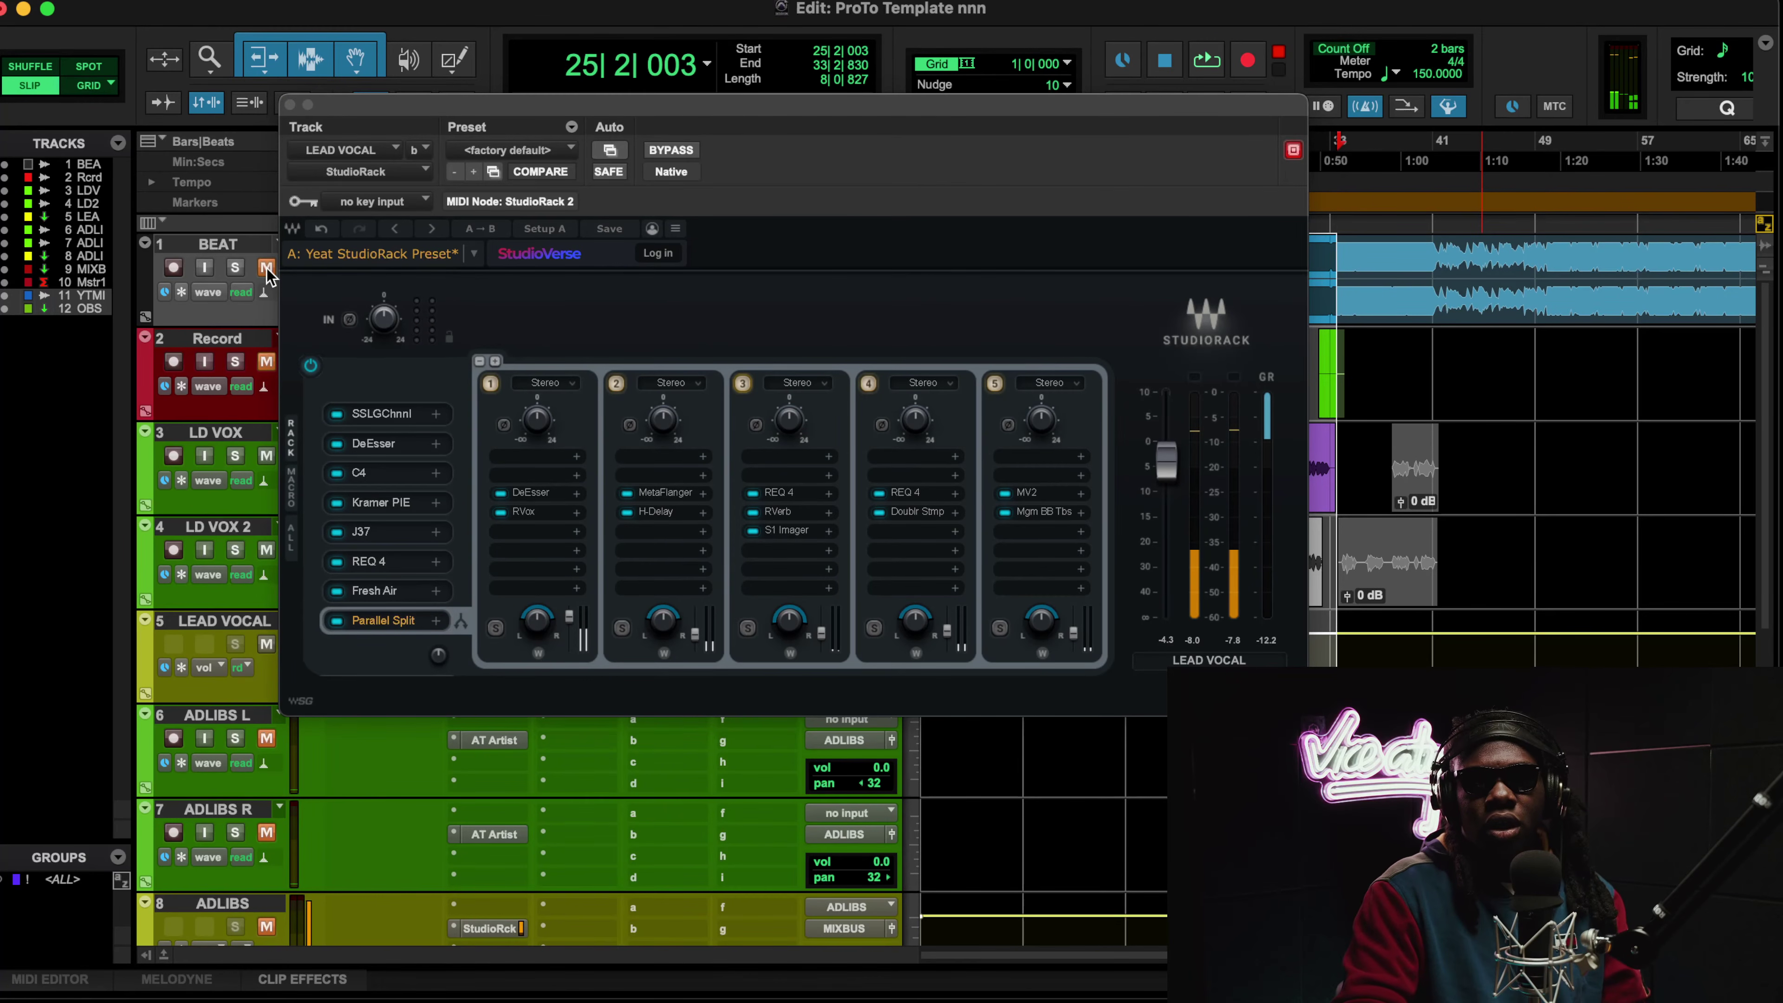
# Step: Examine the REQ 4 low-cut curve and the Doubler's feedback and delay settings in parallel split 4
pyautogui.click(913, 494)
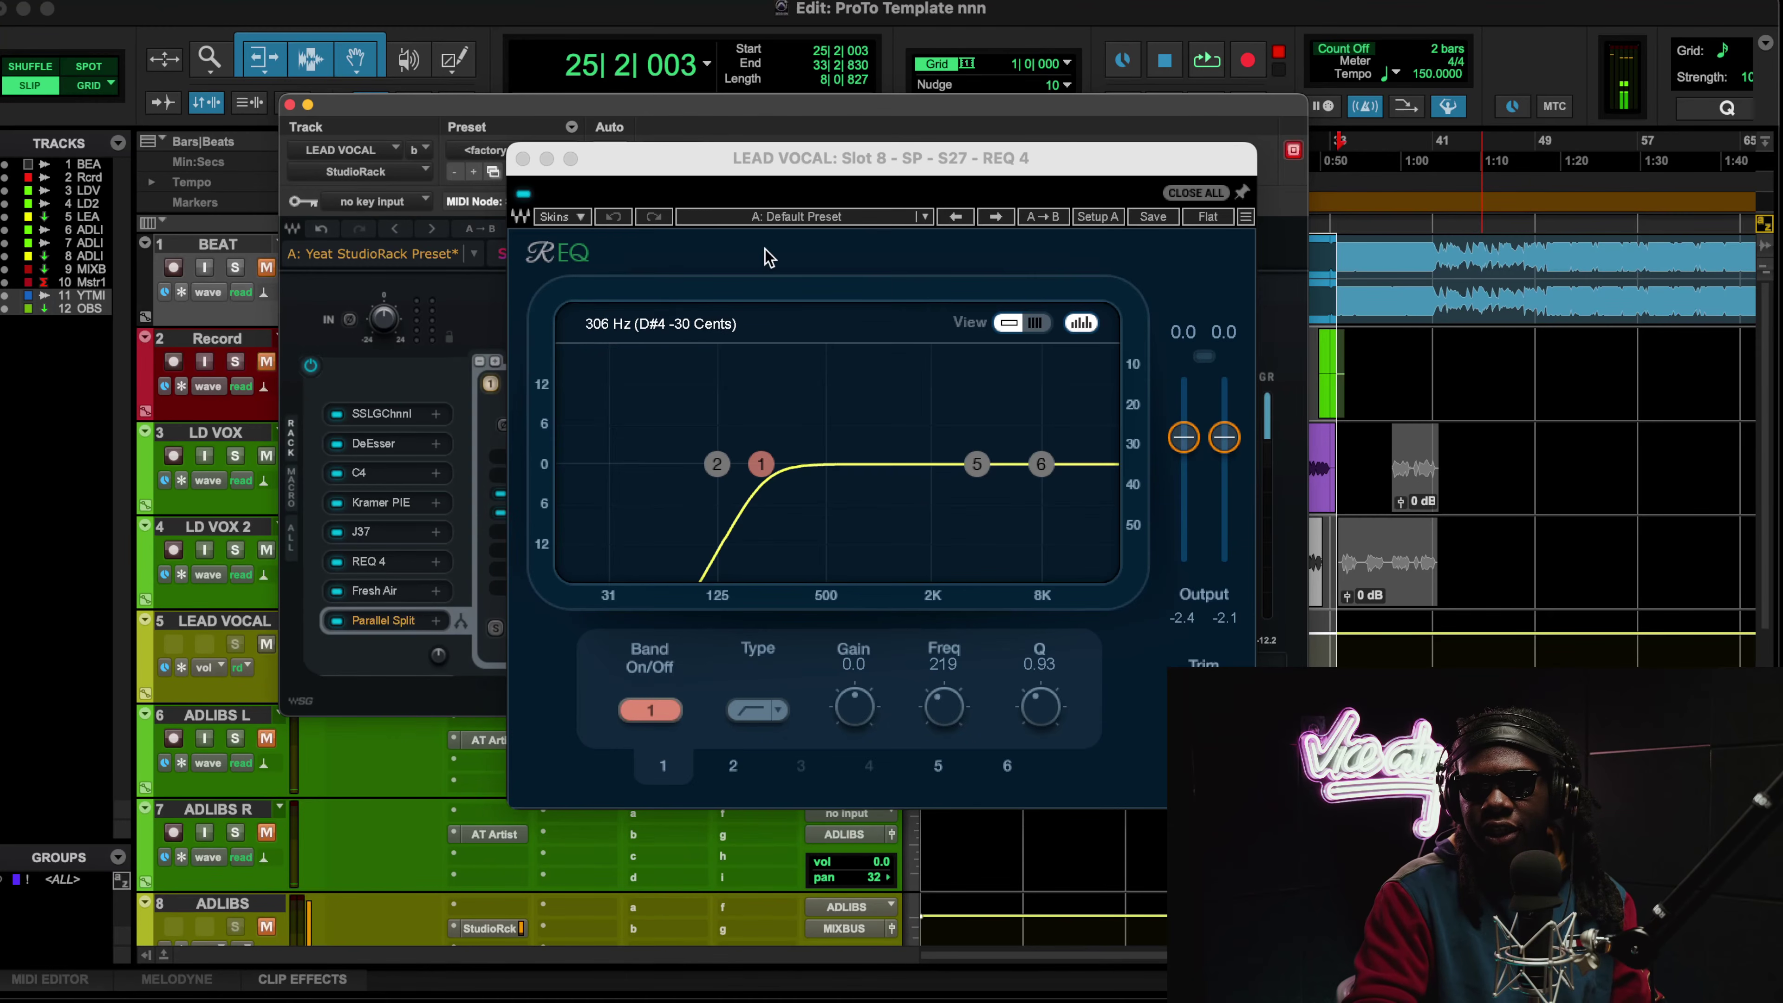
pyautogui.click(525, 159)
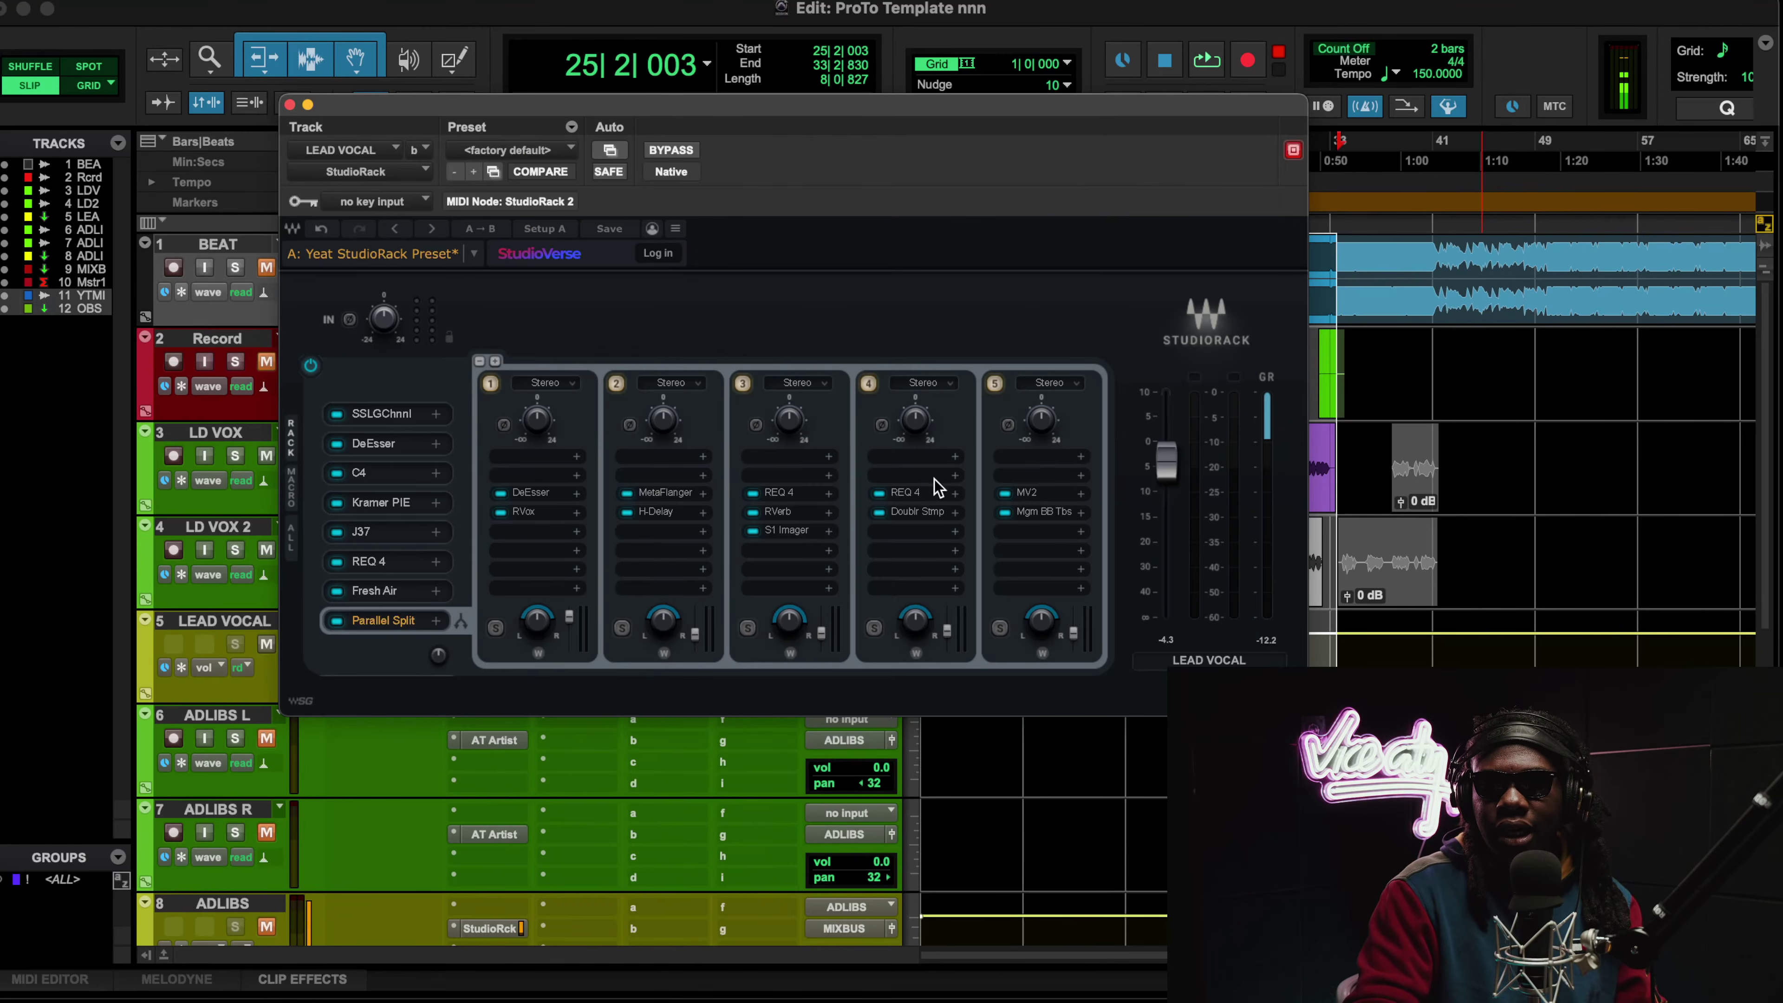
pyautogui.click(925, 515)
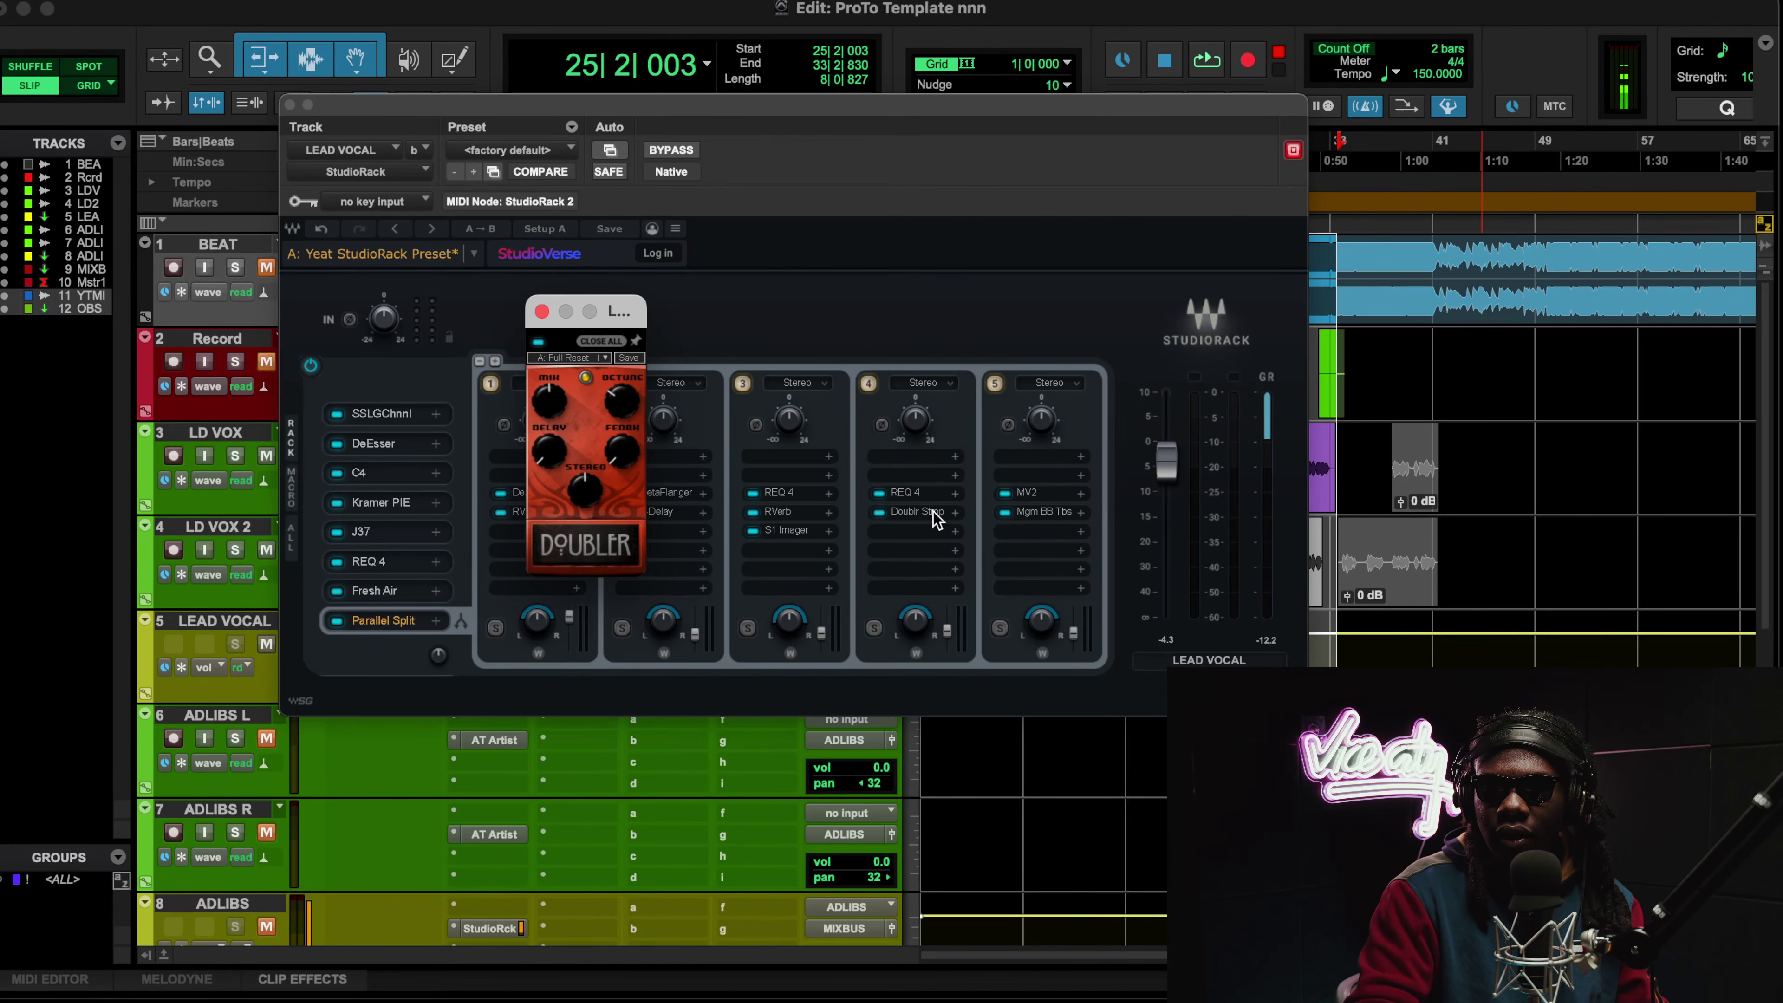
pyautogui.moveTo(617, 450)
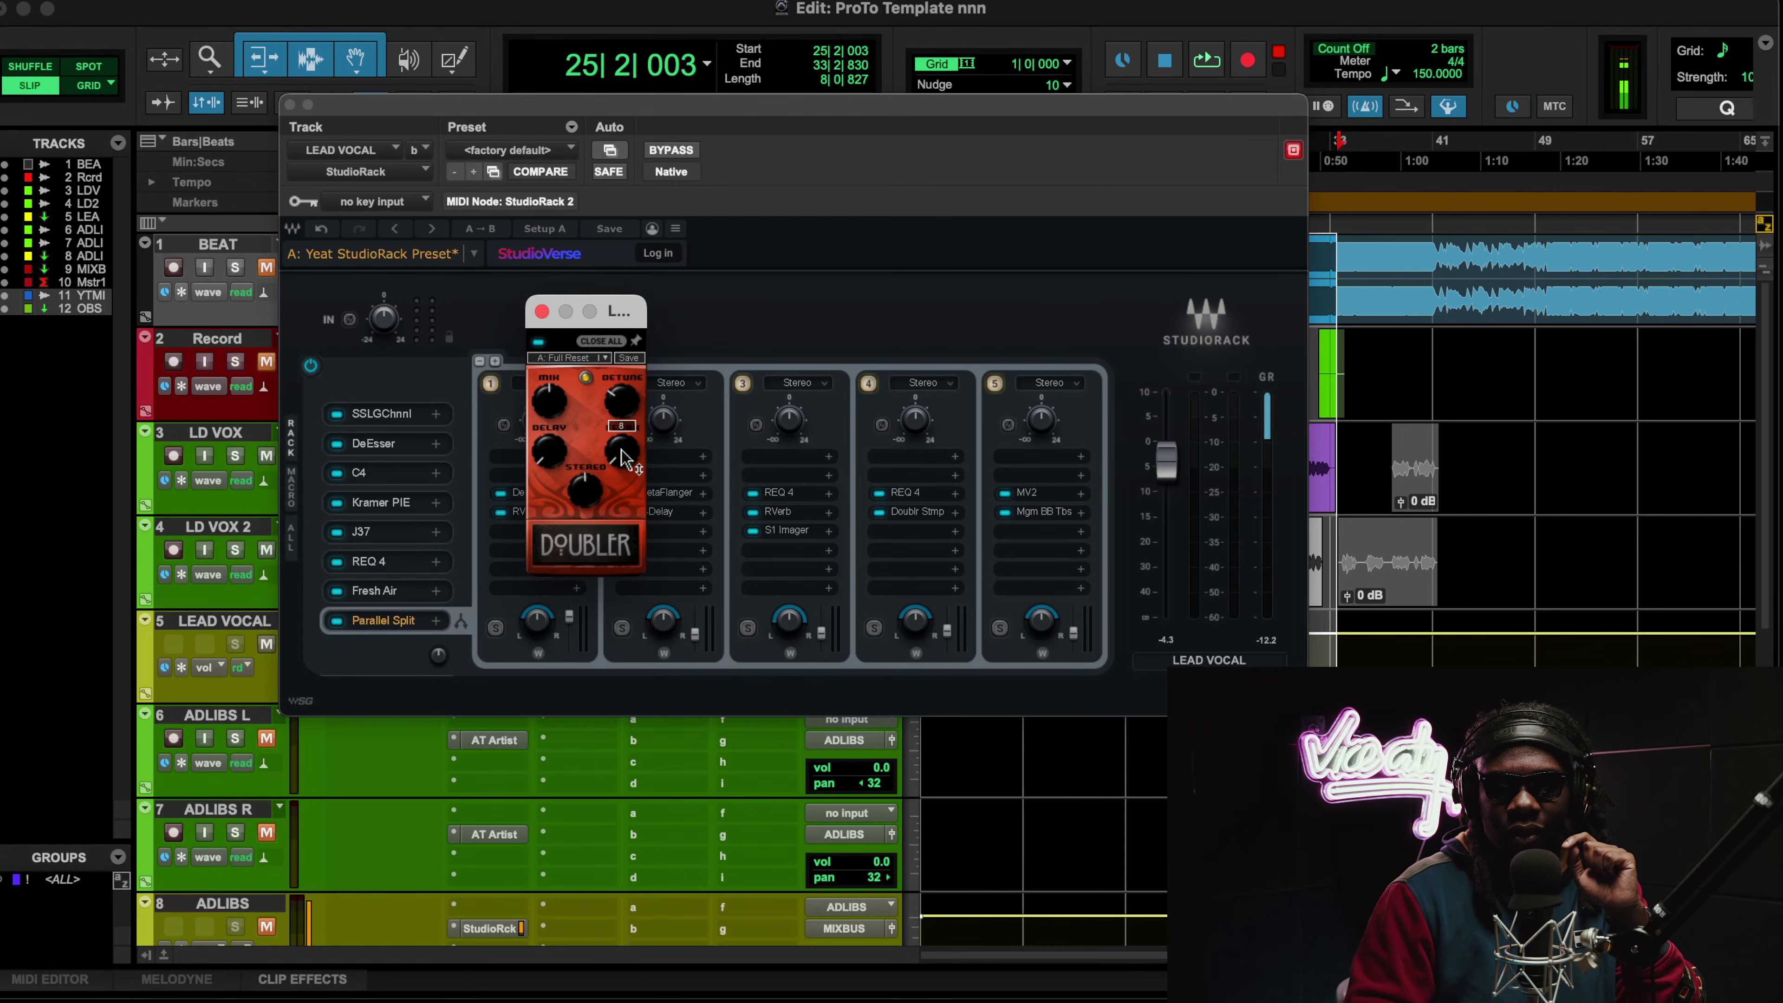
pyautogui.moveTo(554, 465)
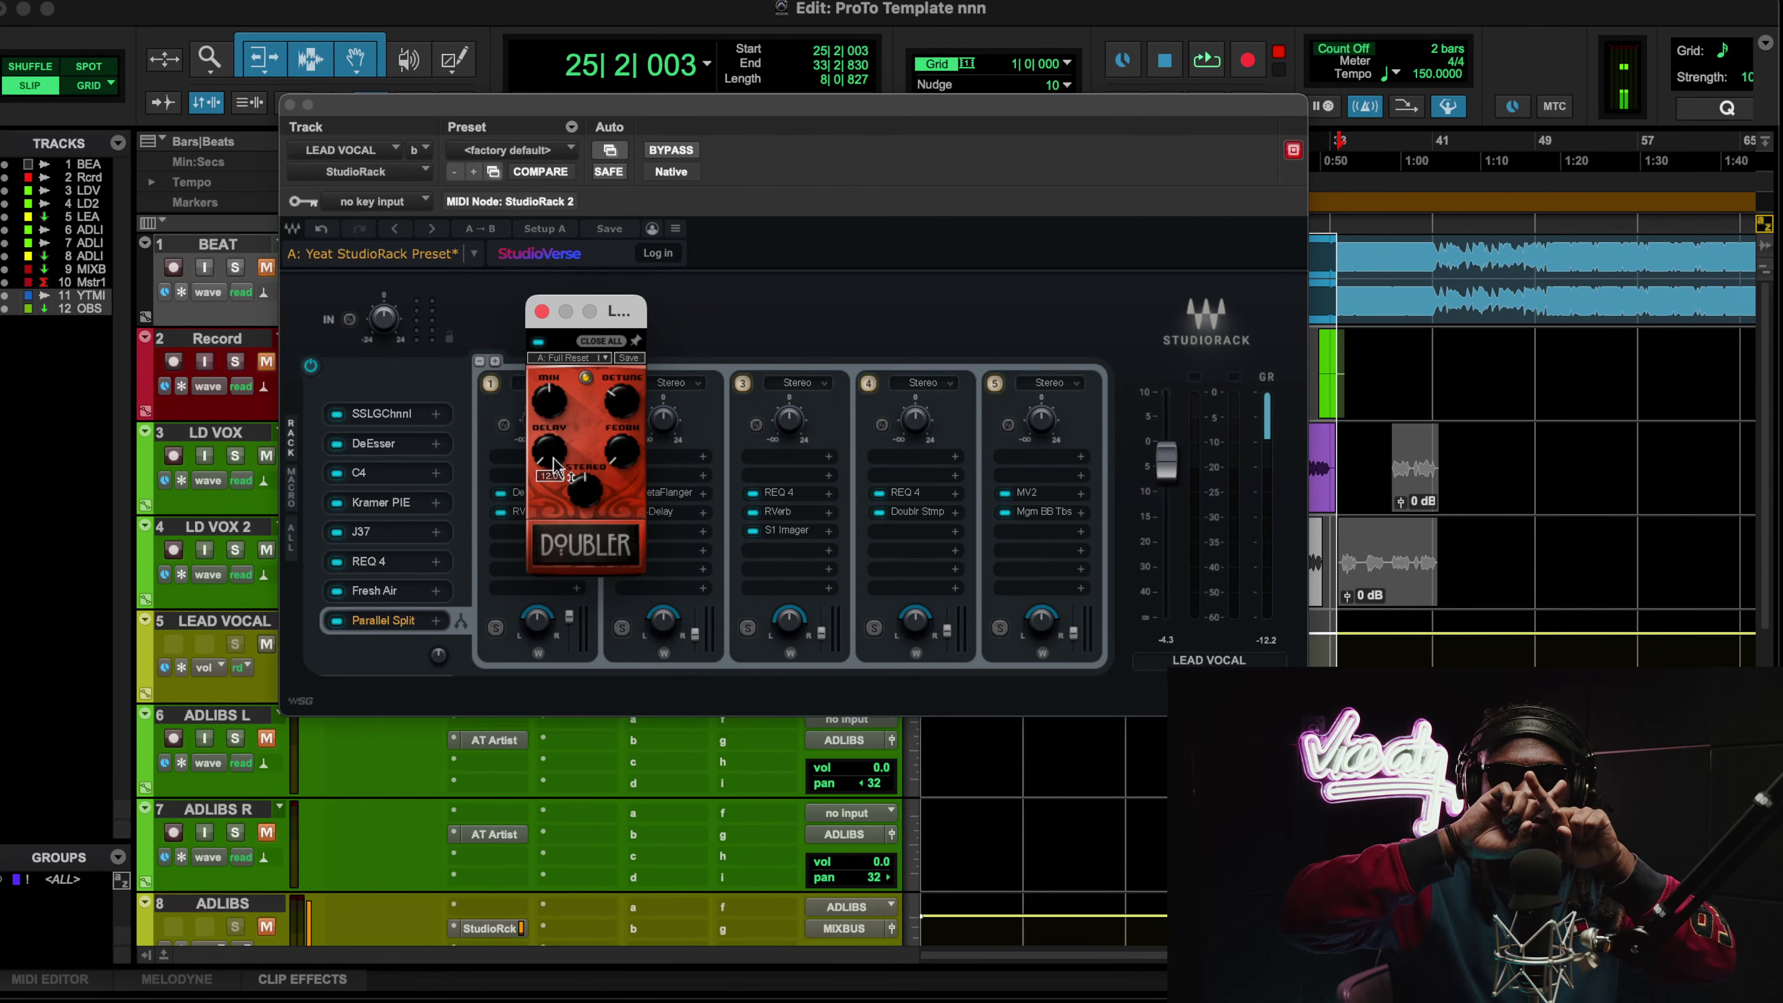
# Step: Audition parallel split 4 in the loop with its level raised to about 0.5, undo the level change and stop playback
pyautogui.press('space')
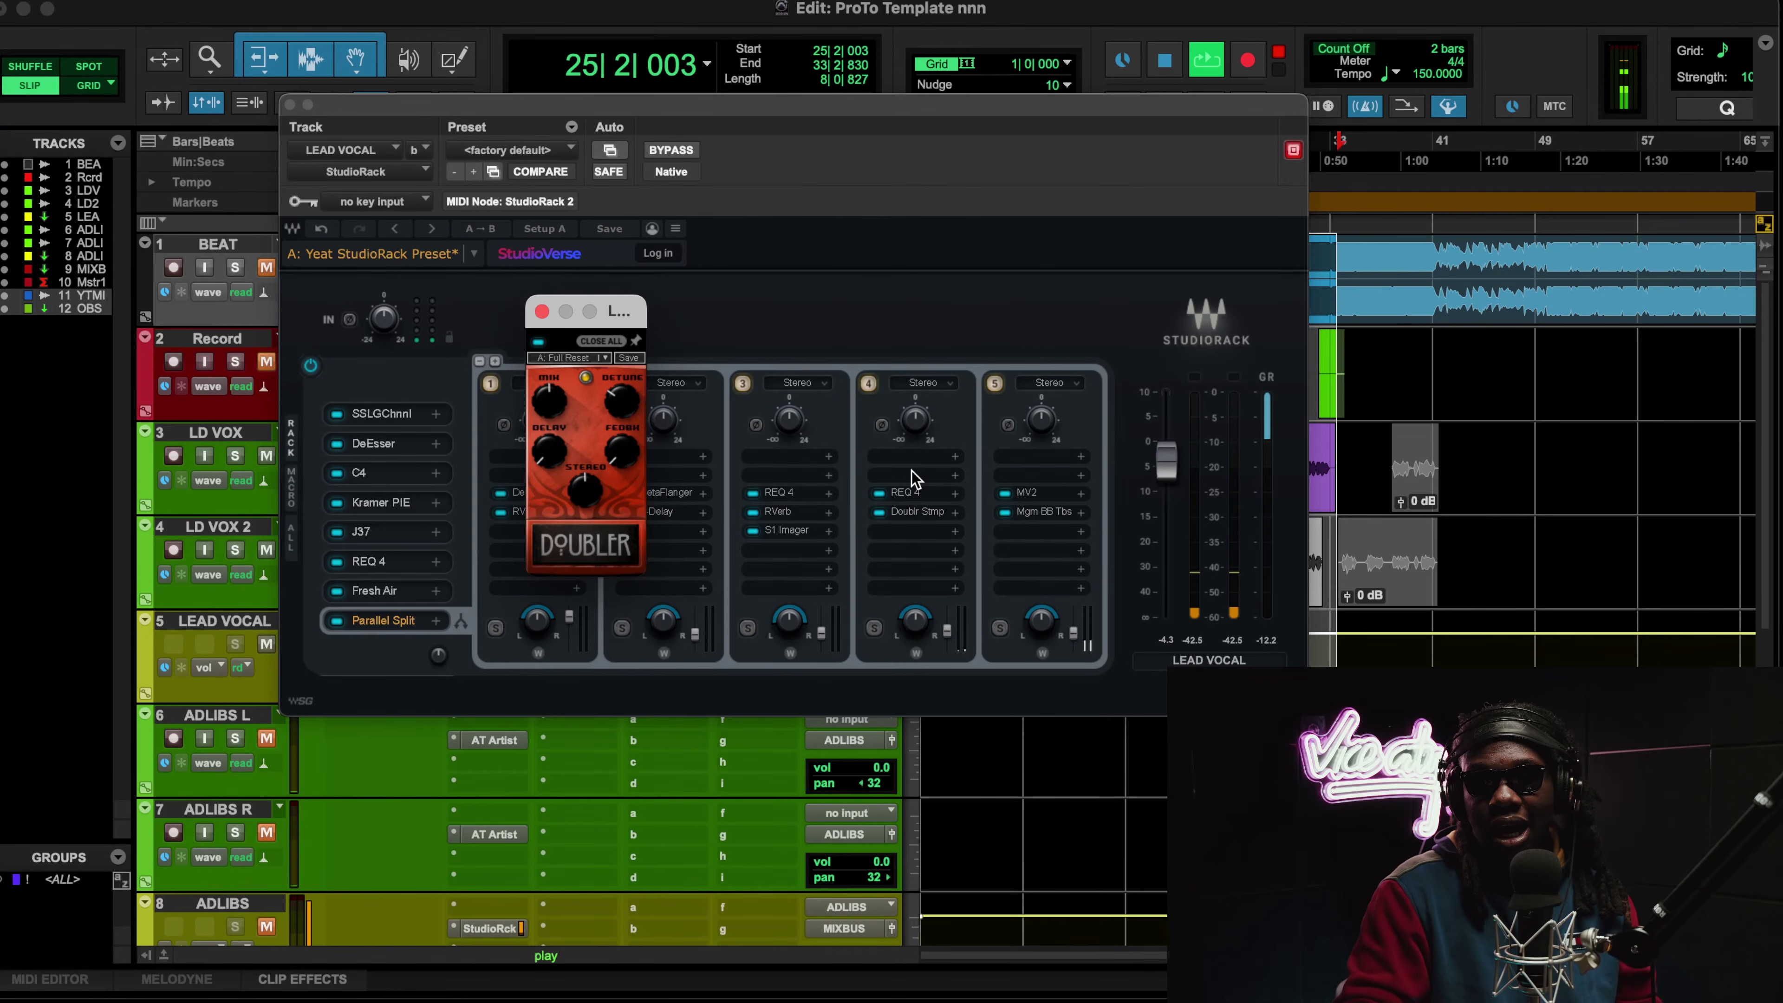
pyautogui.moveTo(934, 617); pyautogui.dragTo(946, 617)
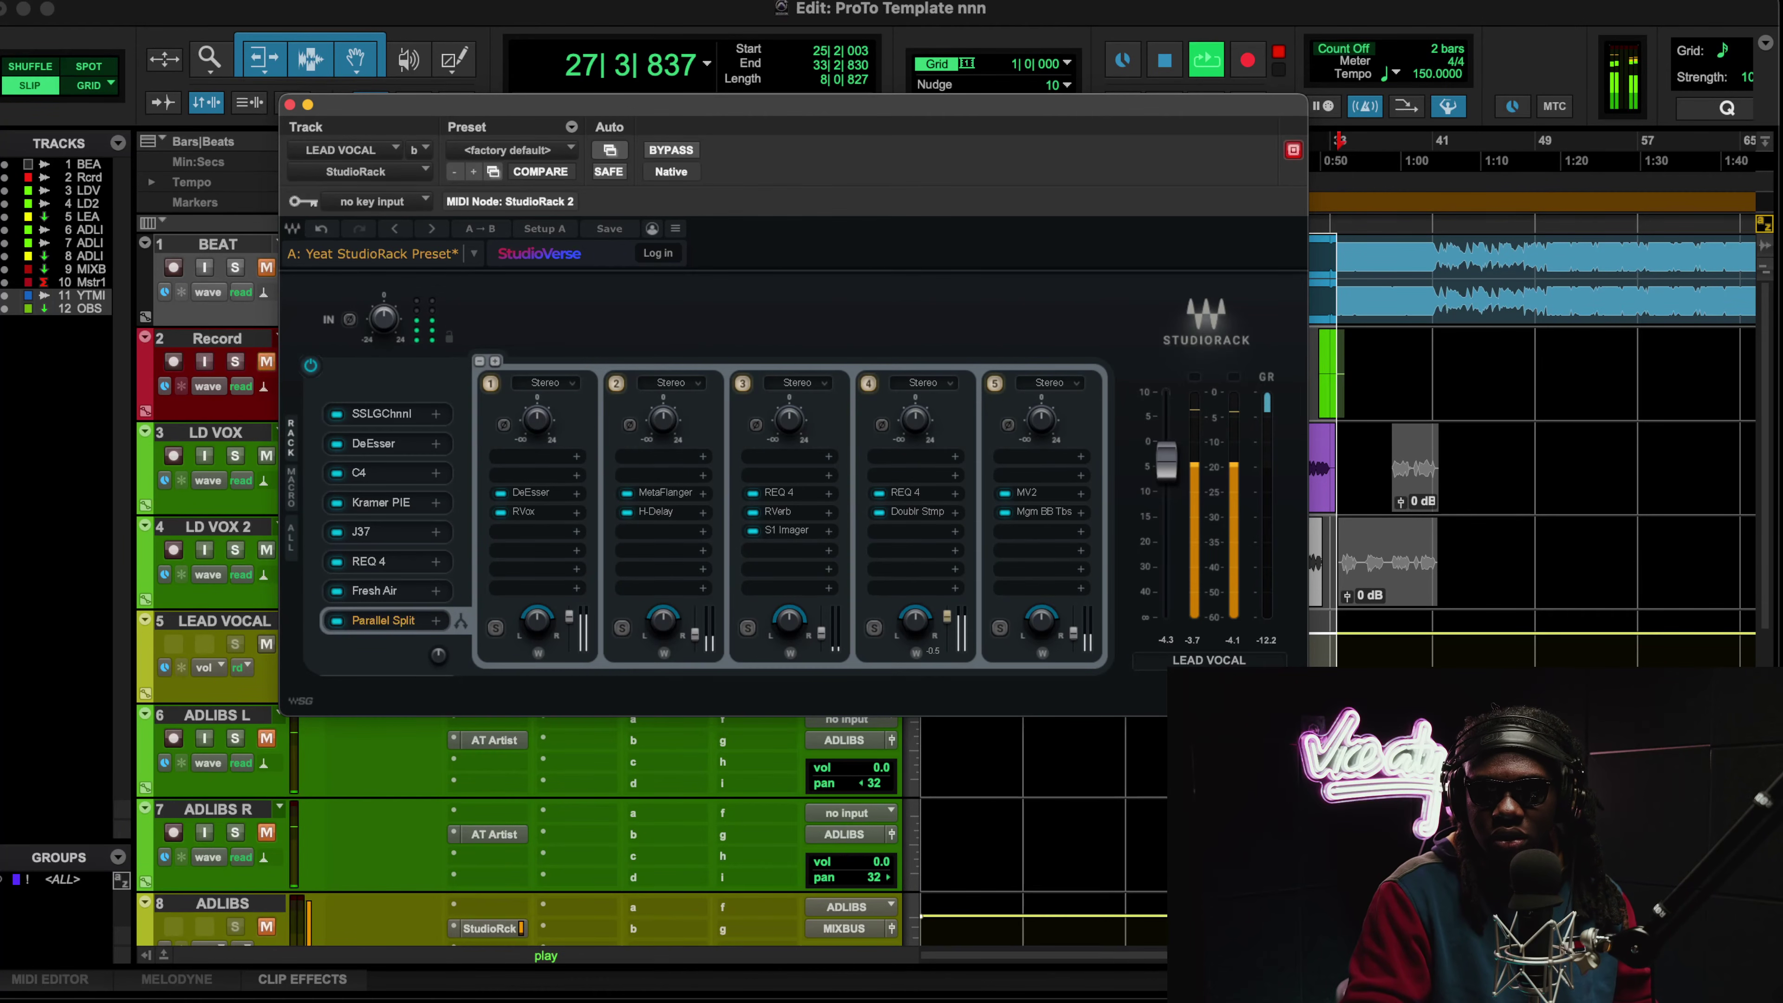
pyautogui.click(321, 230)
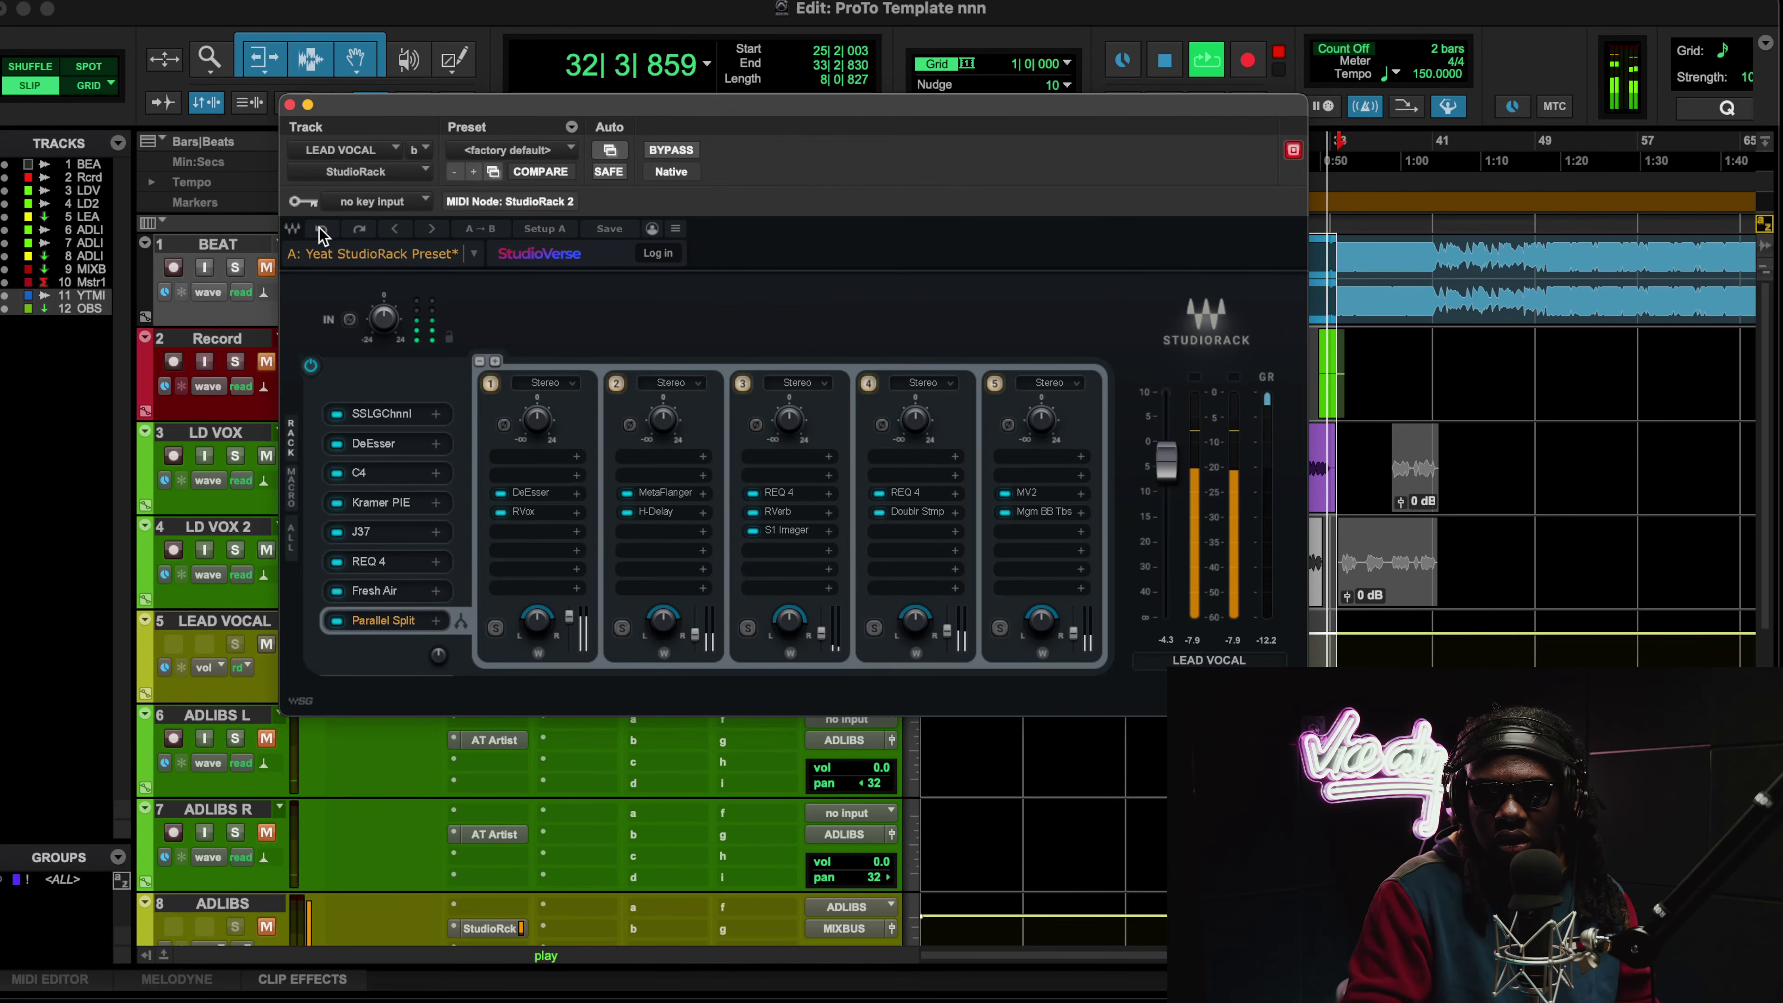
pyautogui.press('space')
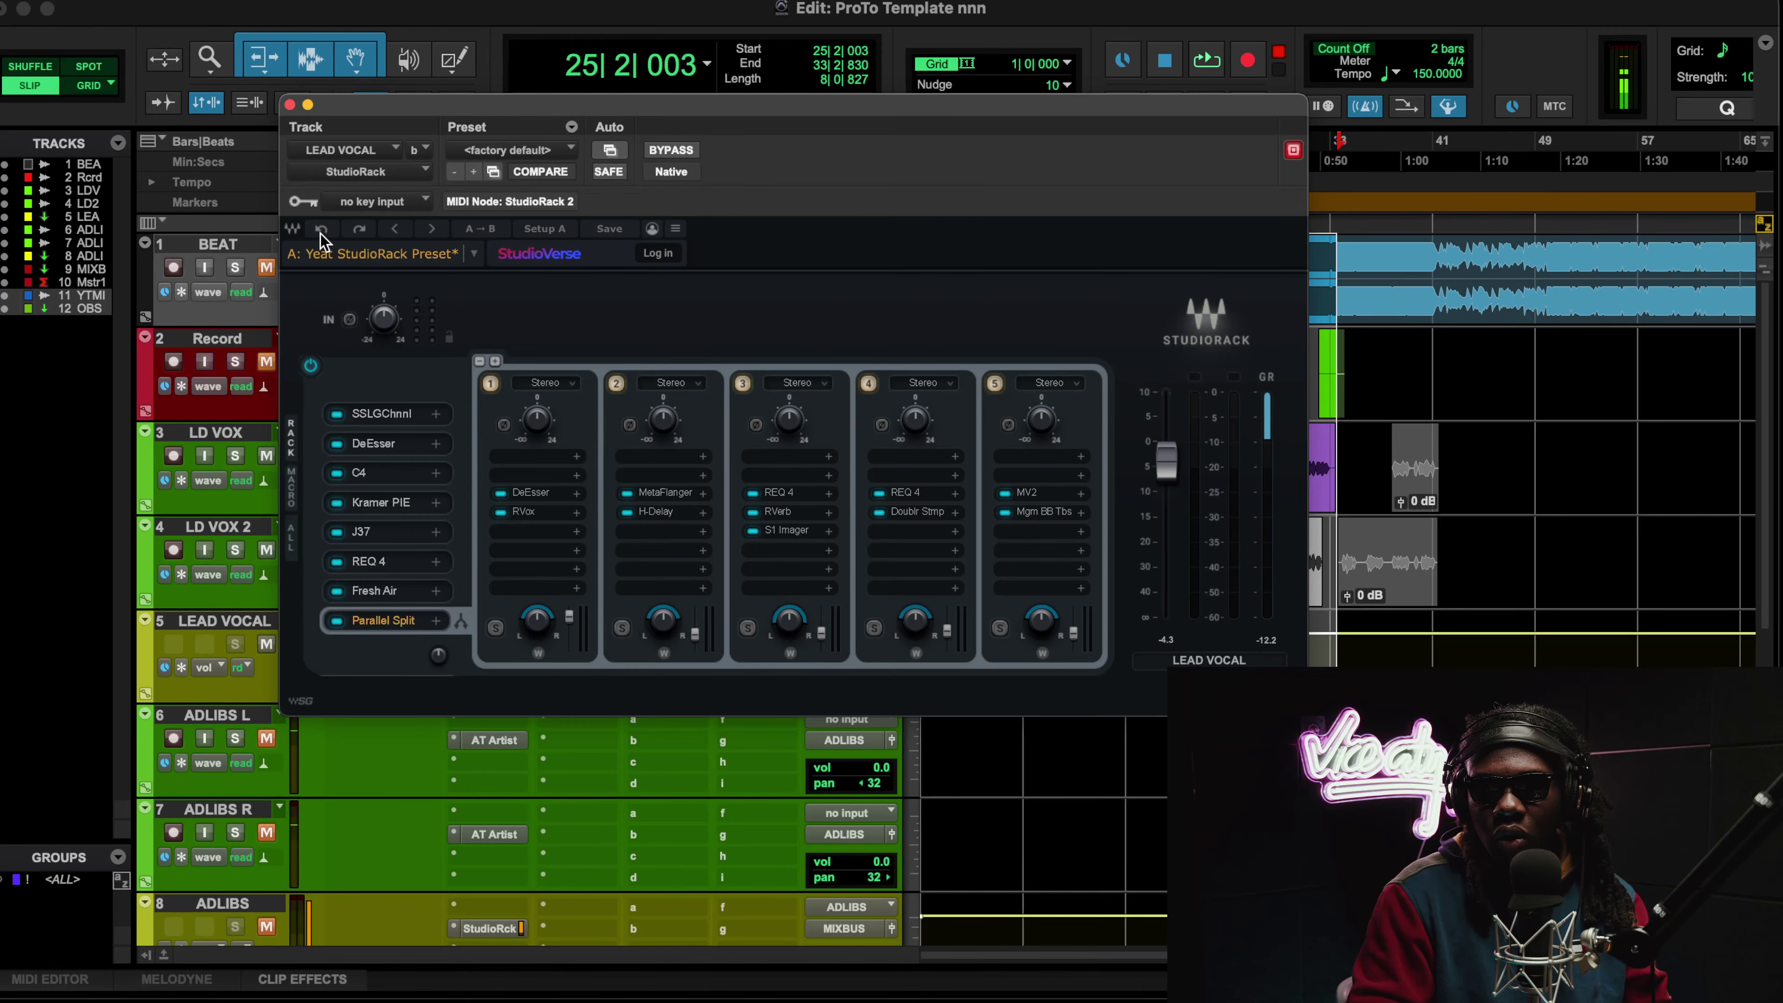
pyautogui.click(359, 230)
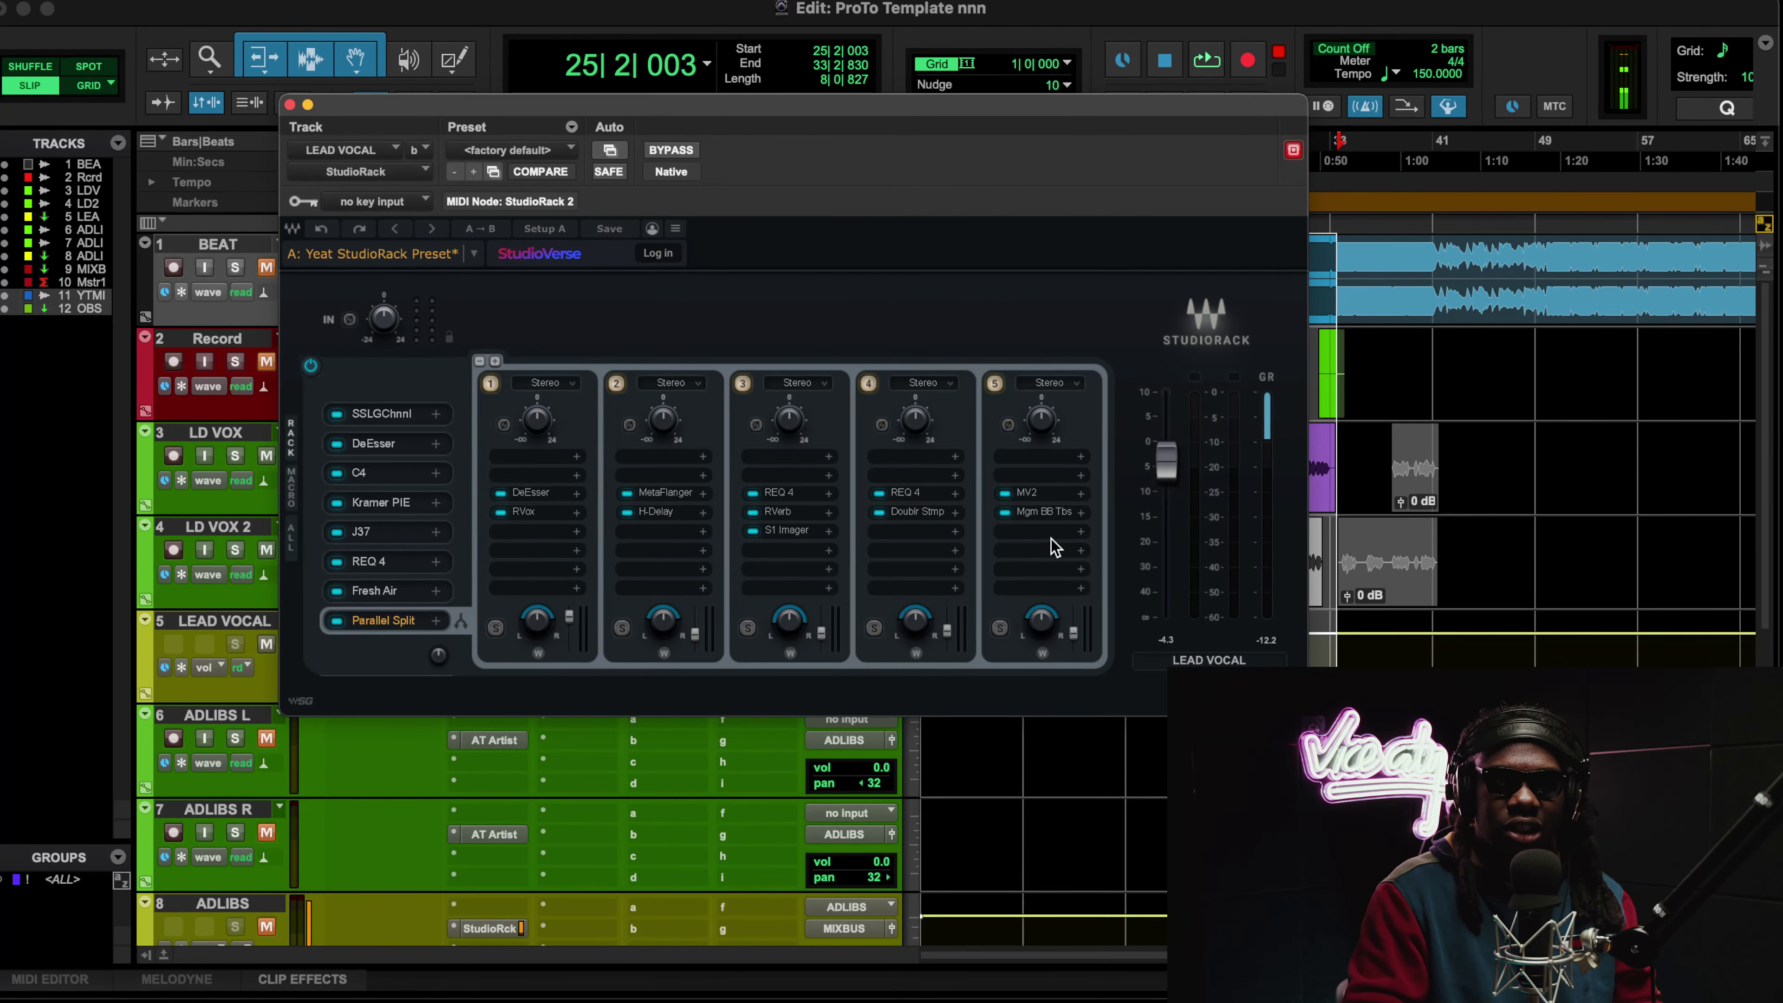
# Step: Examine the Magma BB Tubes Beauty and Beast settings in parallel split 5 and close the module
pyautogui.click(1042, 506)
pyautogui.moveTo(1018, 255); pyautogui.dragTo(855, 200)
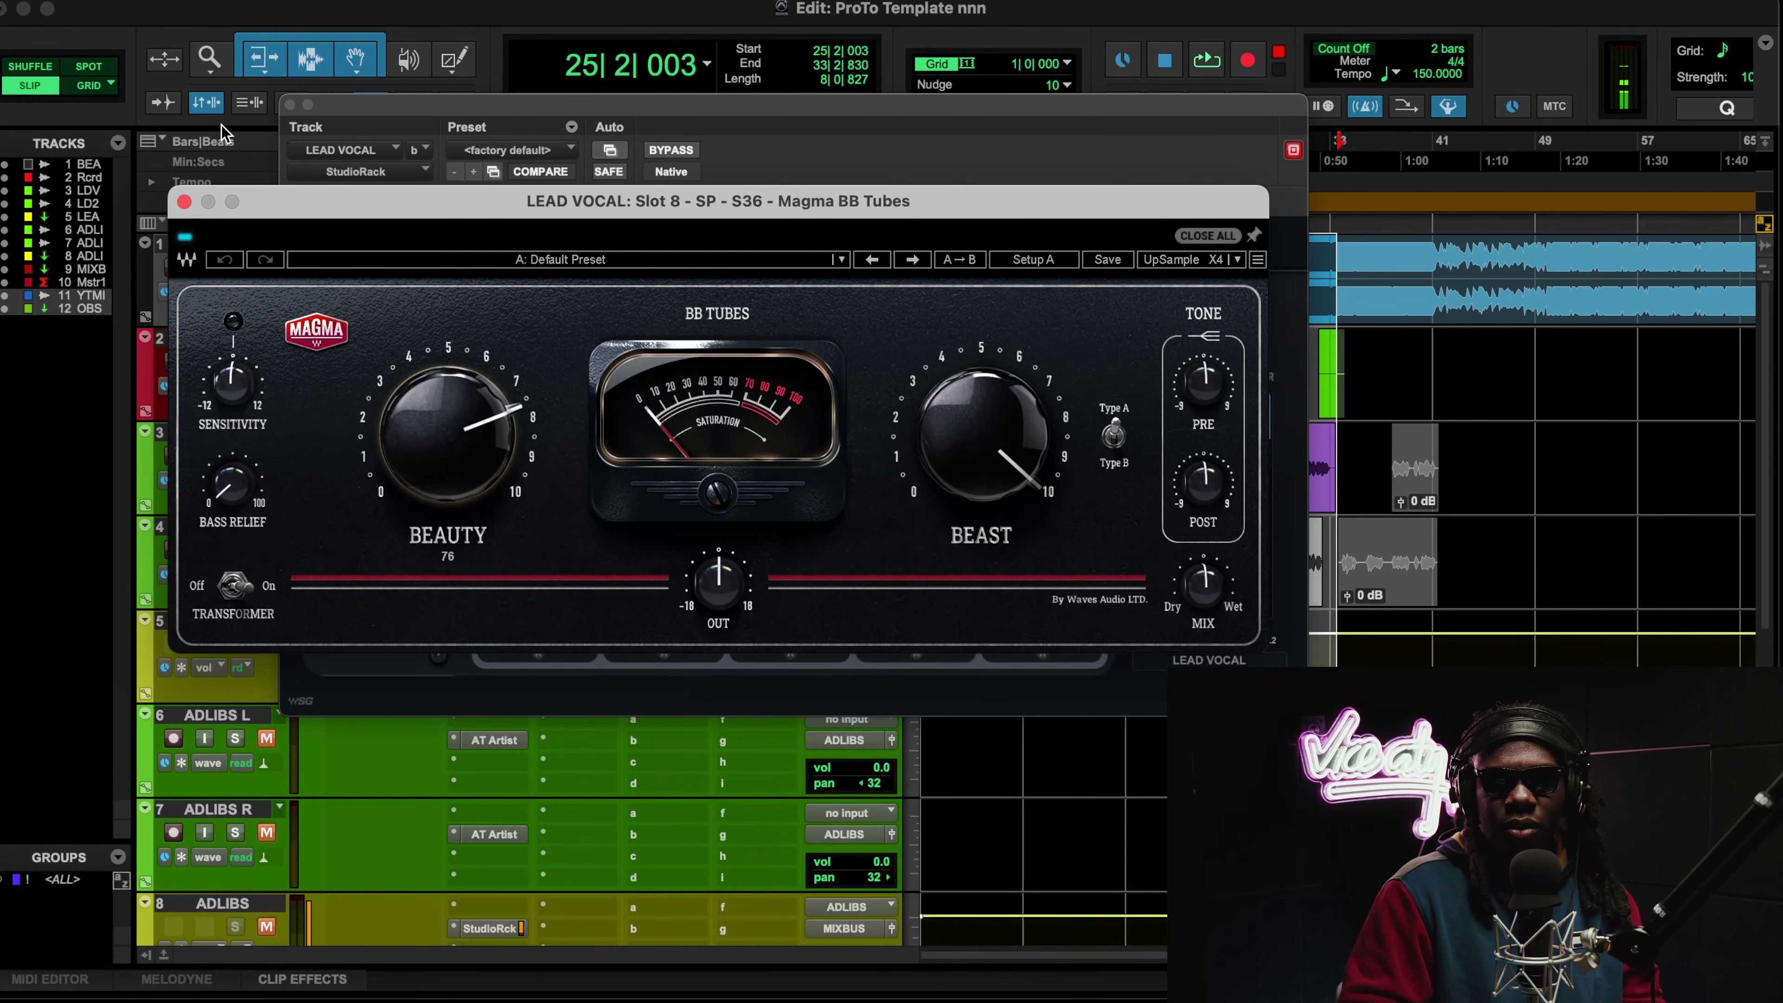
pyautogui.click(184, 202)
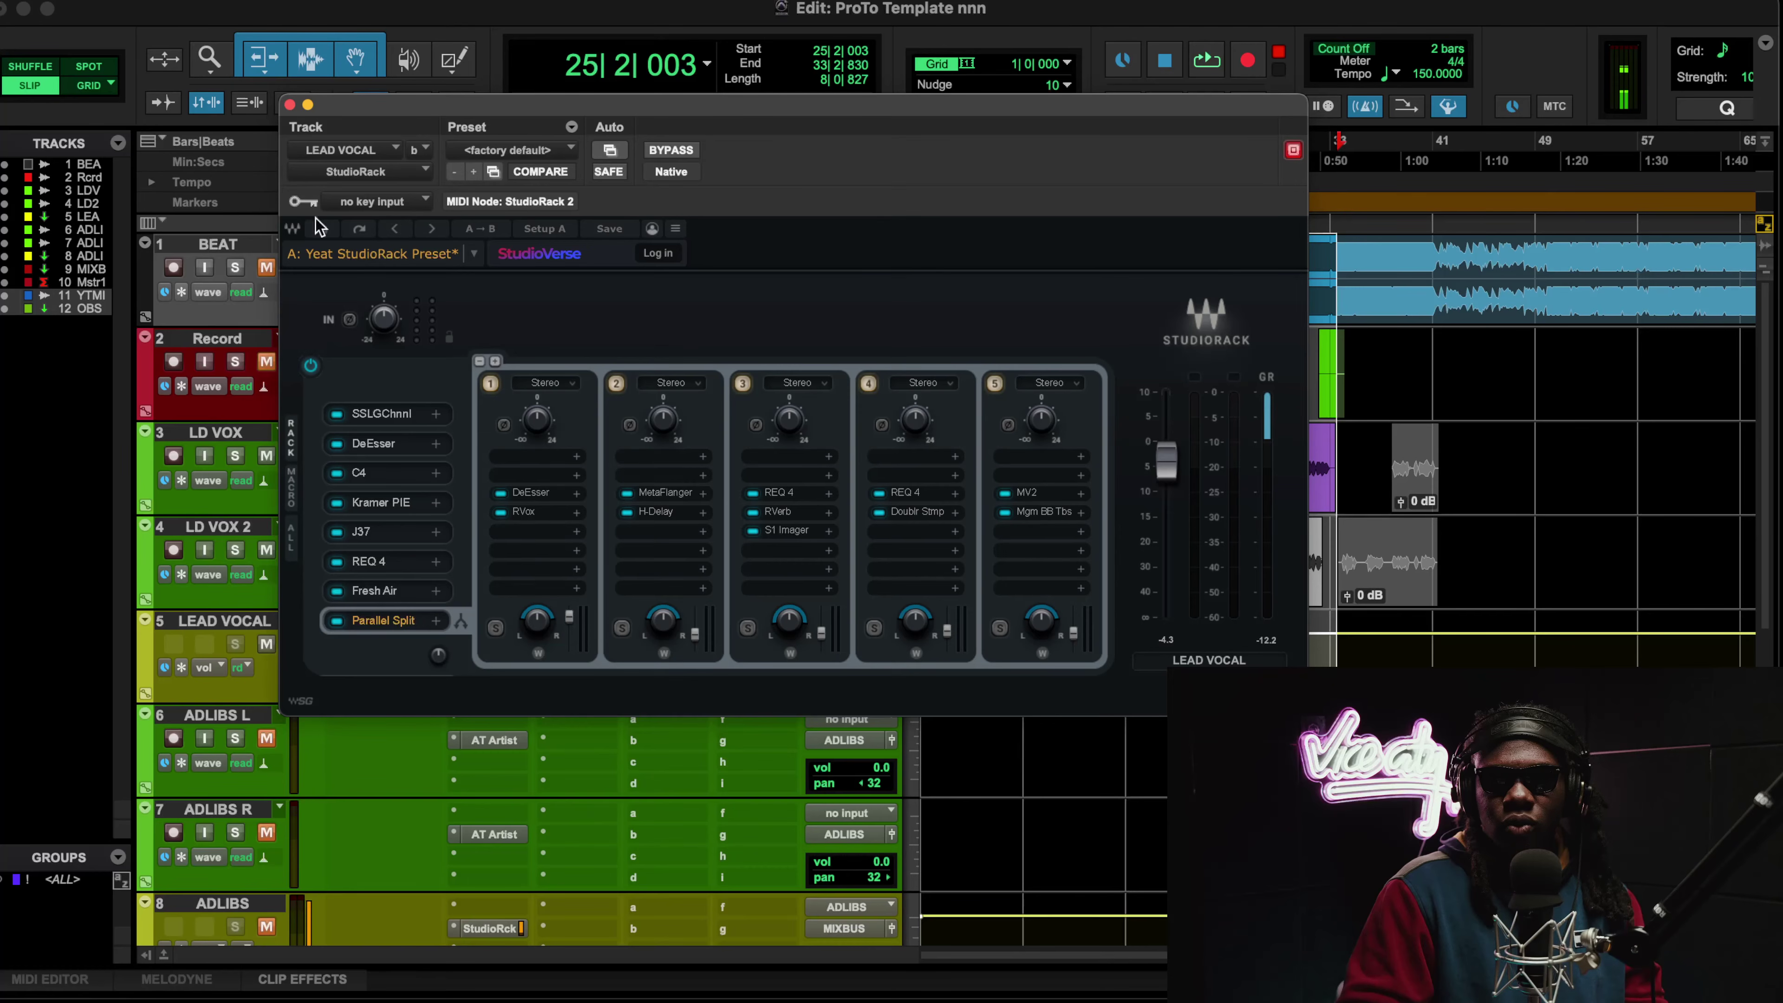
# Step: Examine the MV2 low-level, high-level and output settings of the Squeeze preset in parallel split 5, with its window beside the split
pyautogui.click(1028, 495)
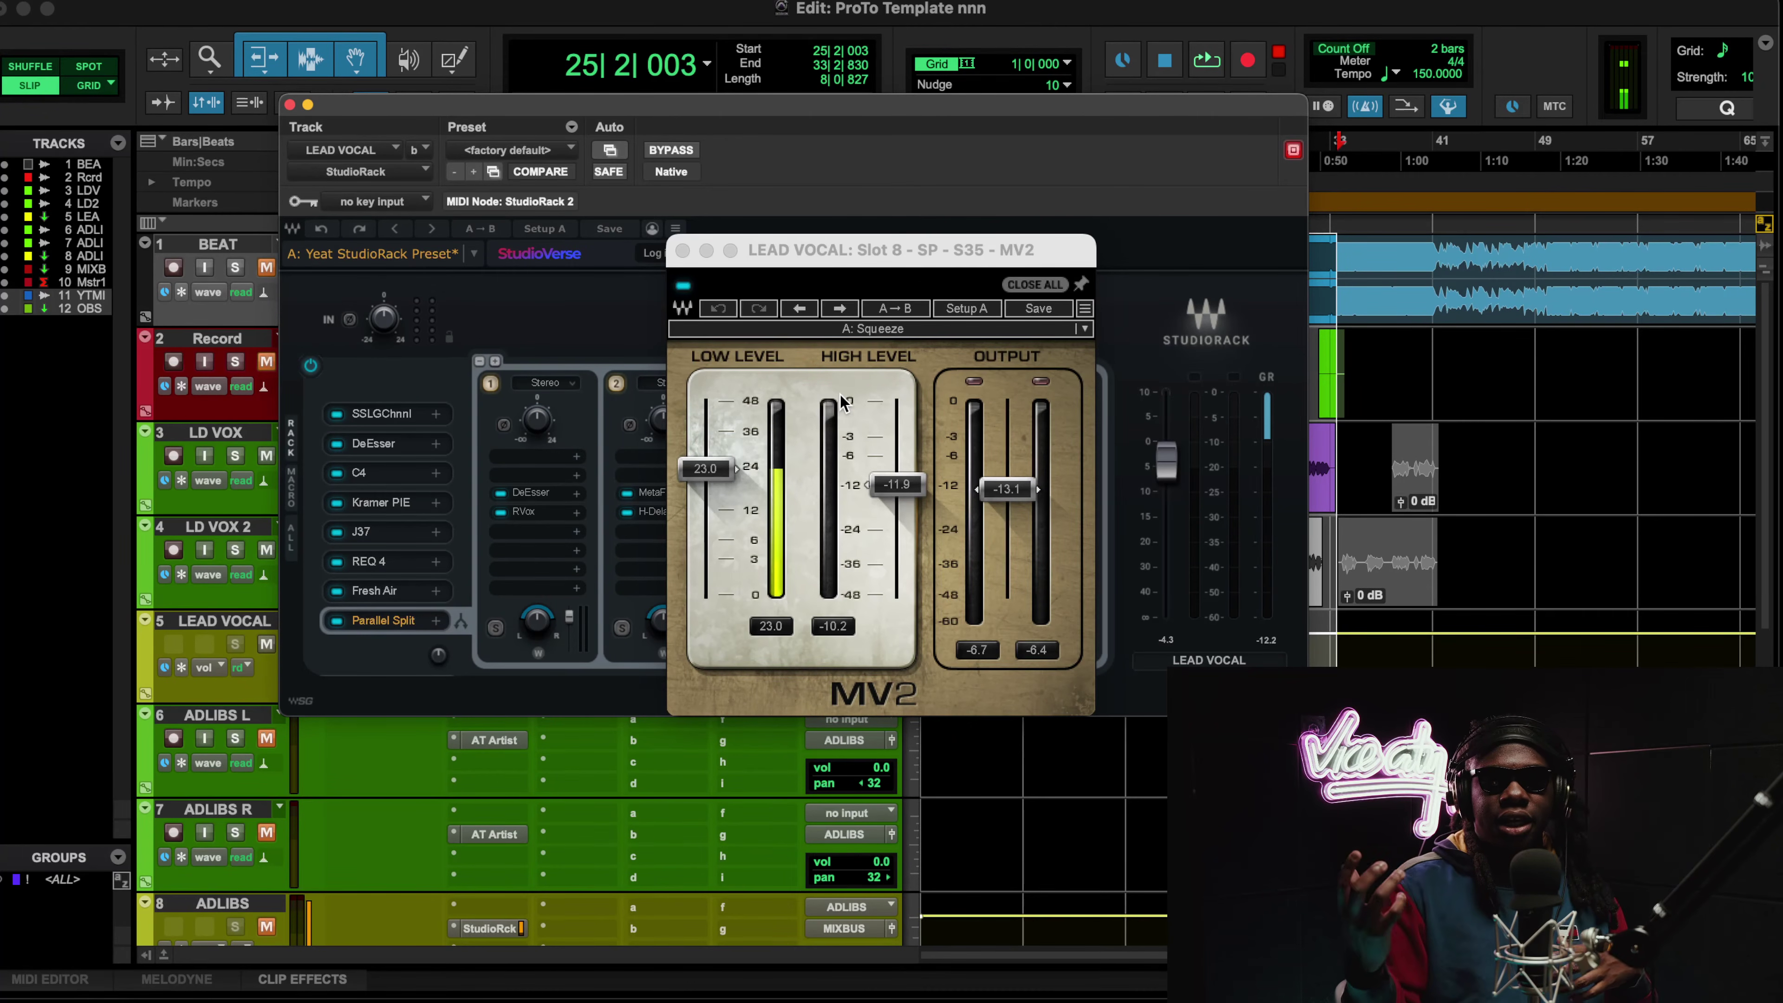
pyautogui.click(395, 507)
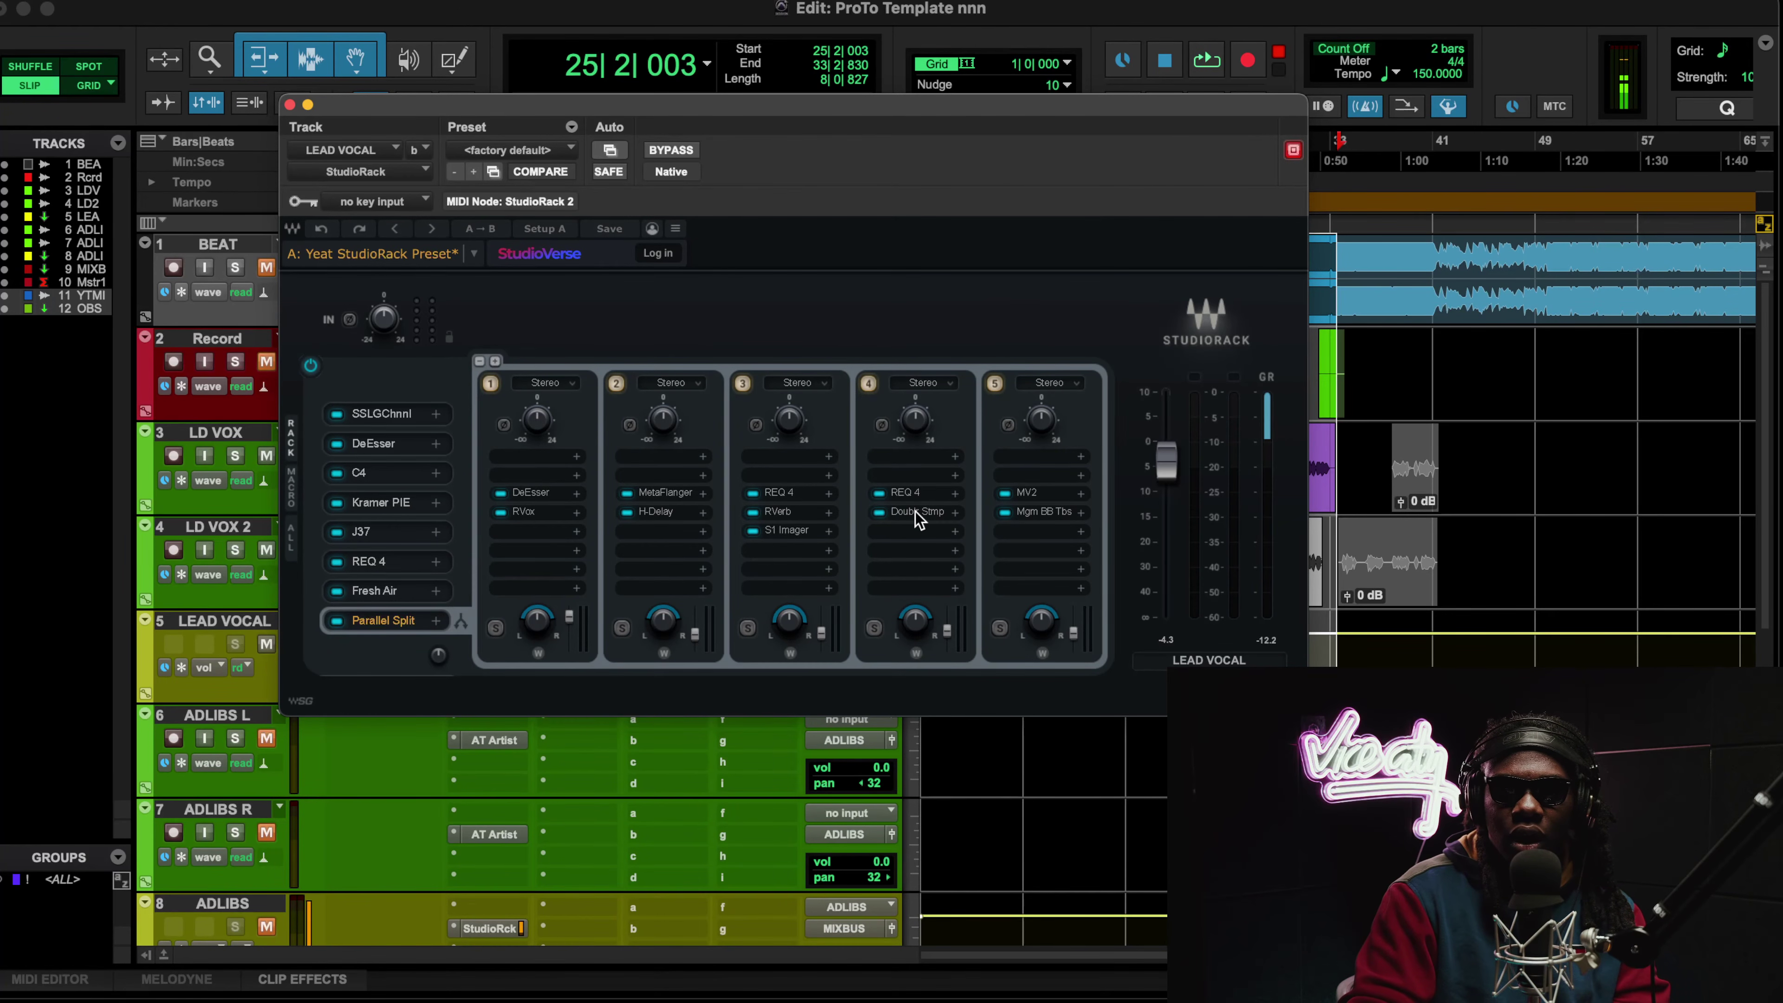
pyautogui.click(1040, 491)
pyautogui.moveTo(930, 251); pyautogui.dragTo(646, 247)
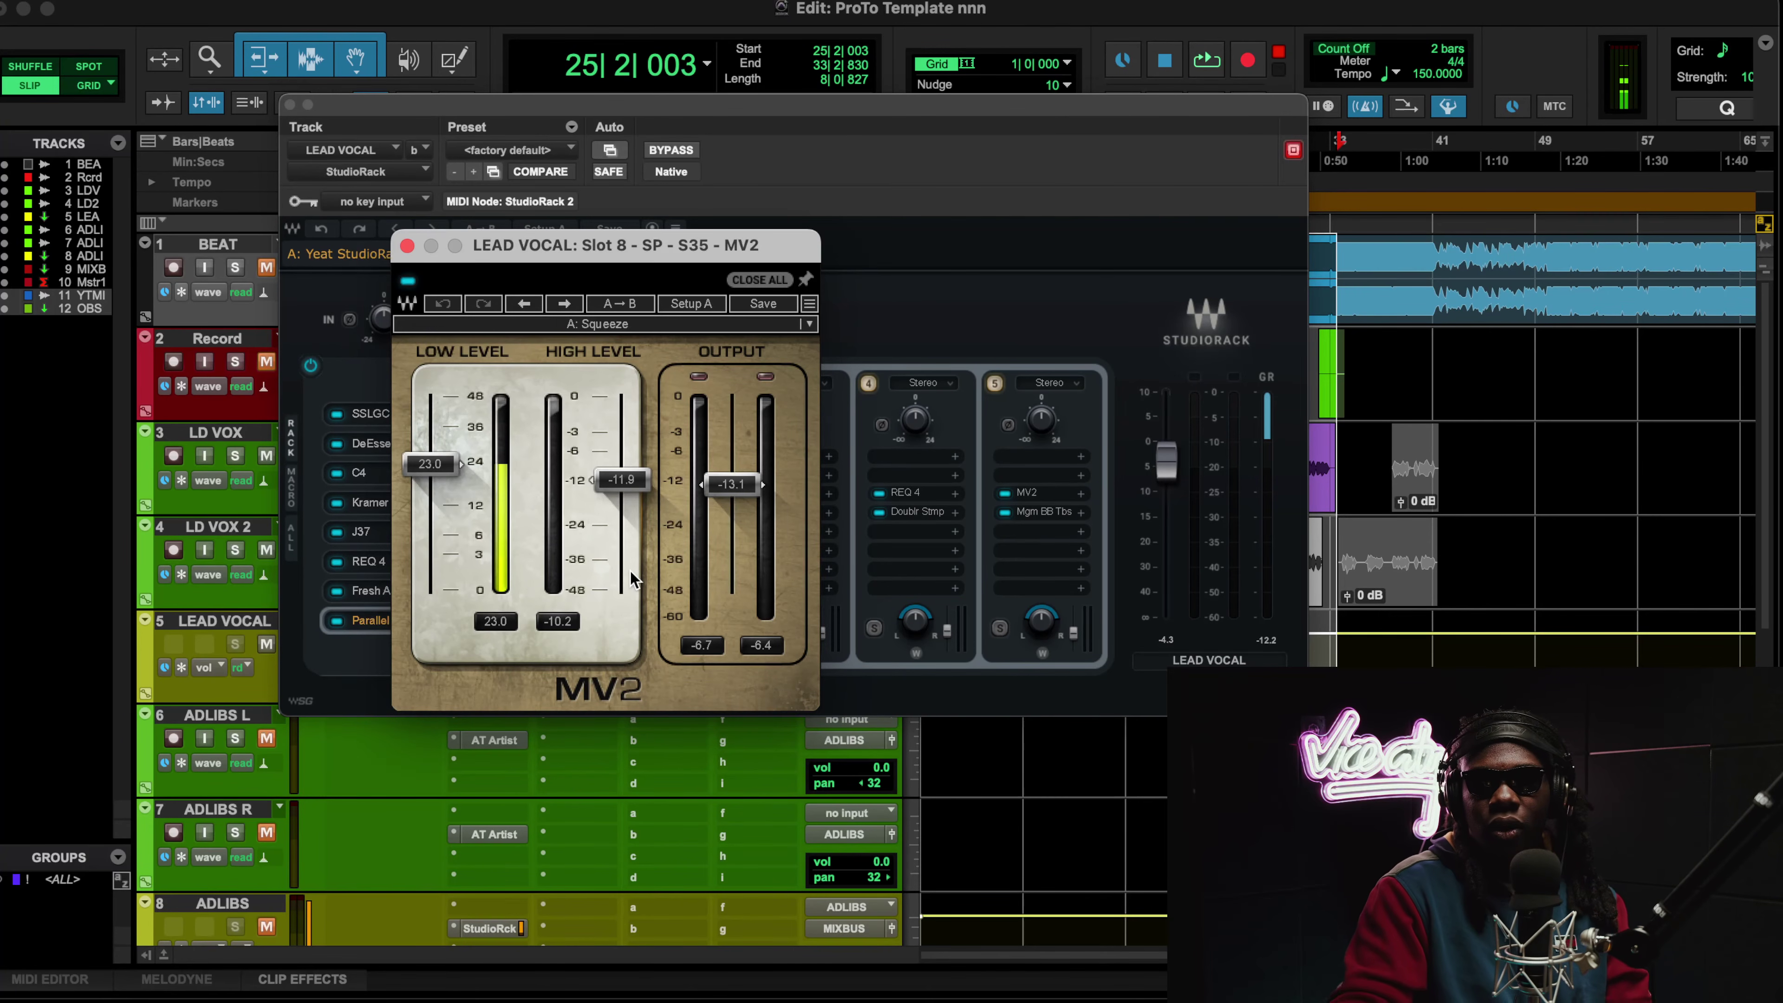
# Step: Audition MV2 off and on twice against the loop, leaving it enabled, stop playback and close the module
pyautogui.press('space')
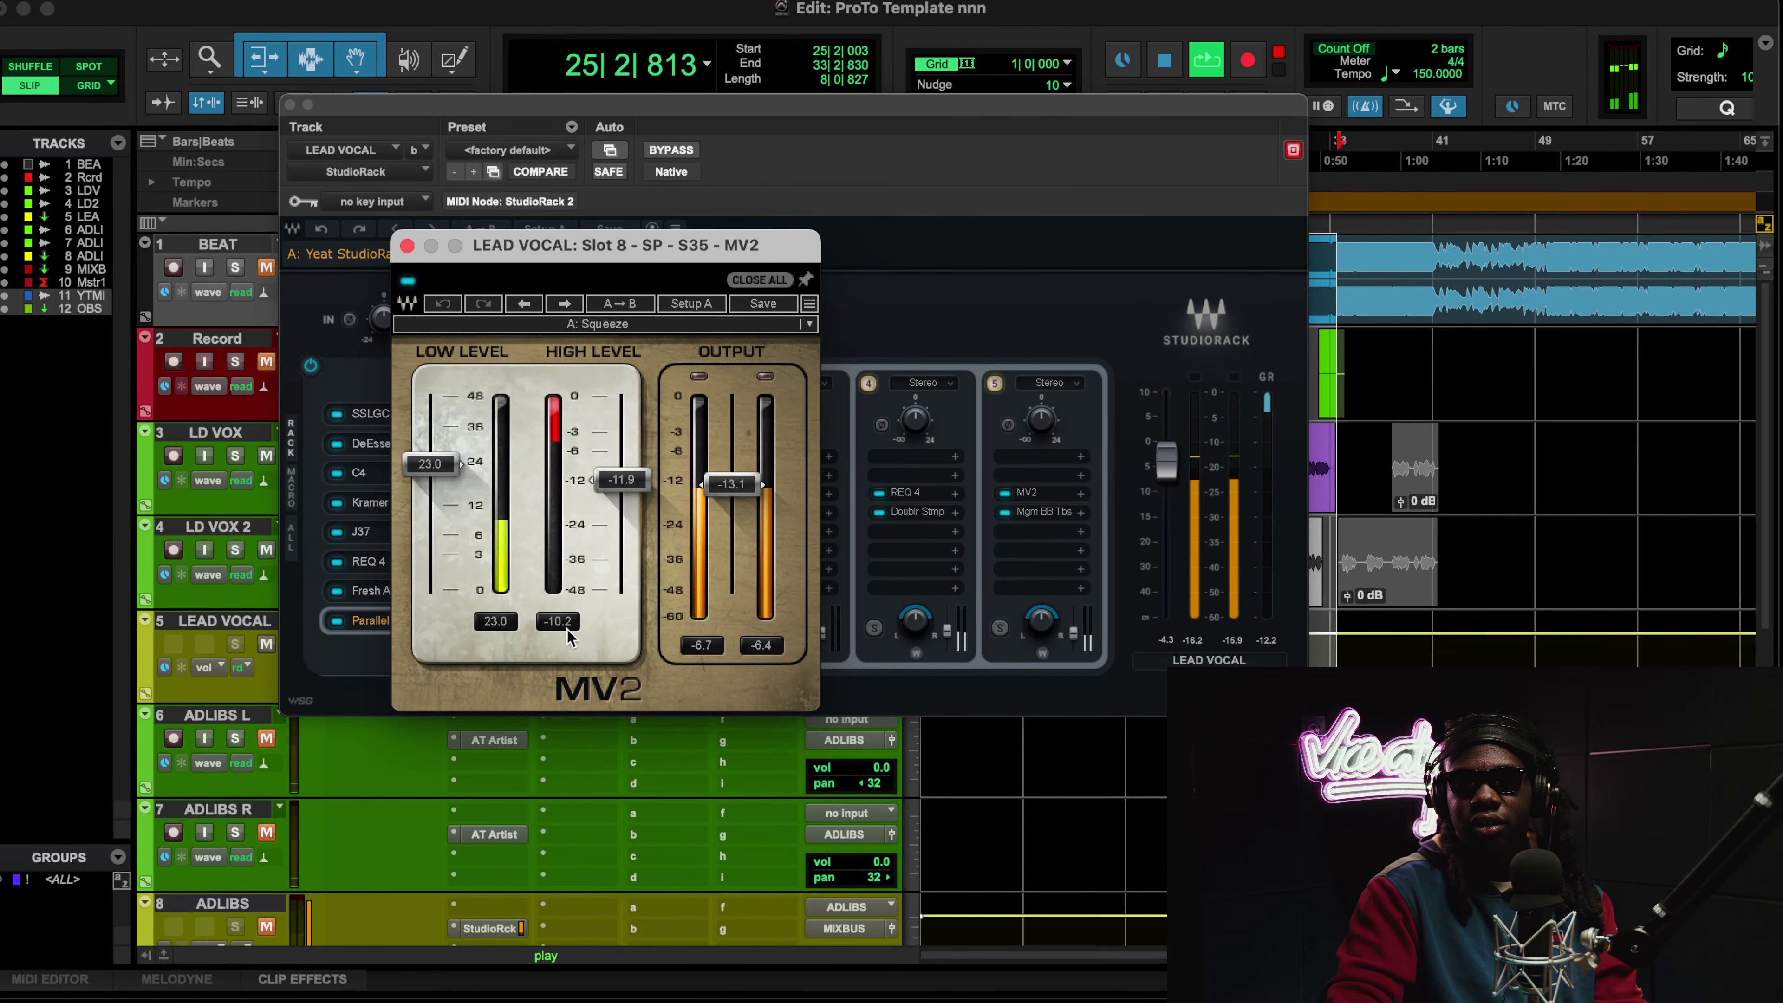
pyautogui.click(407, 282)
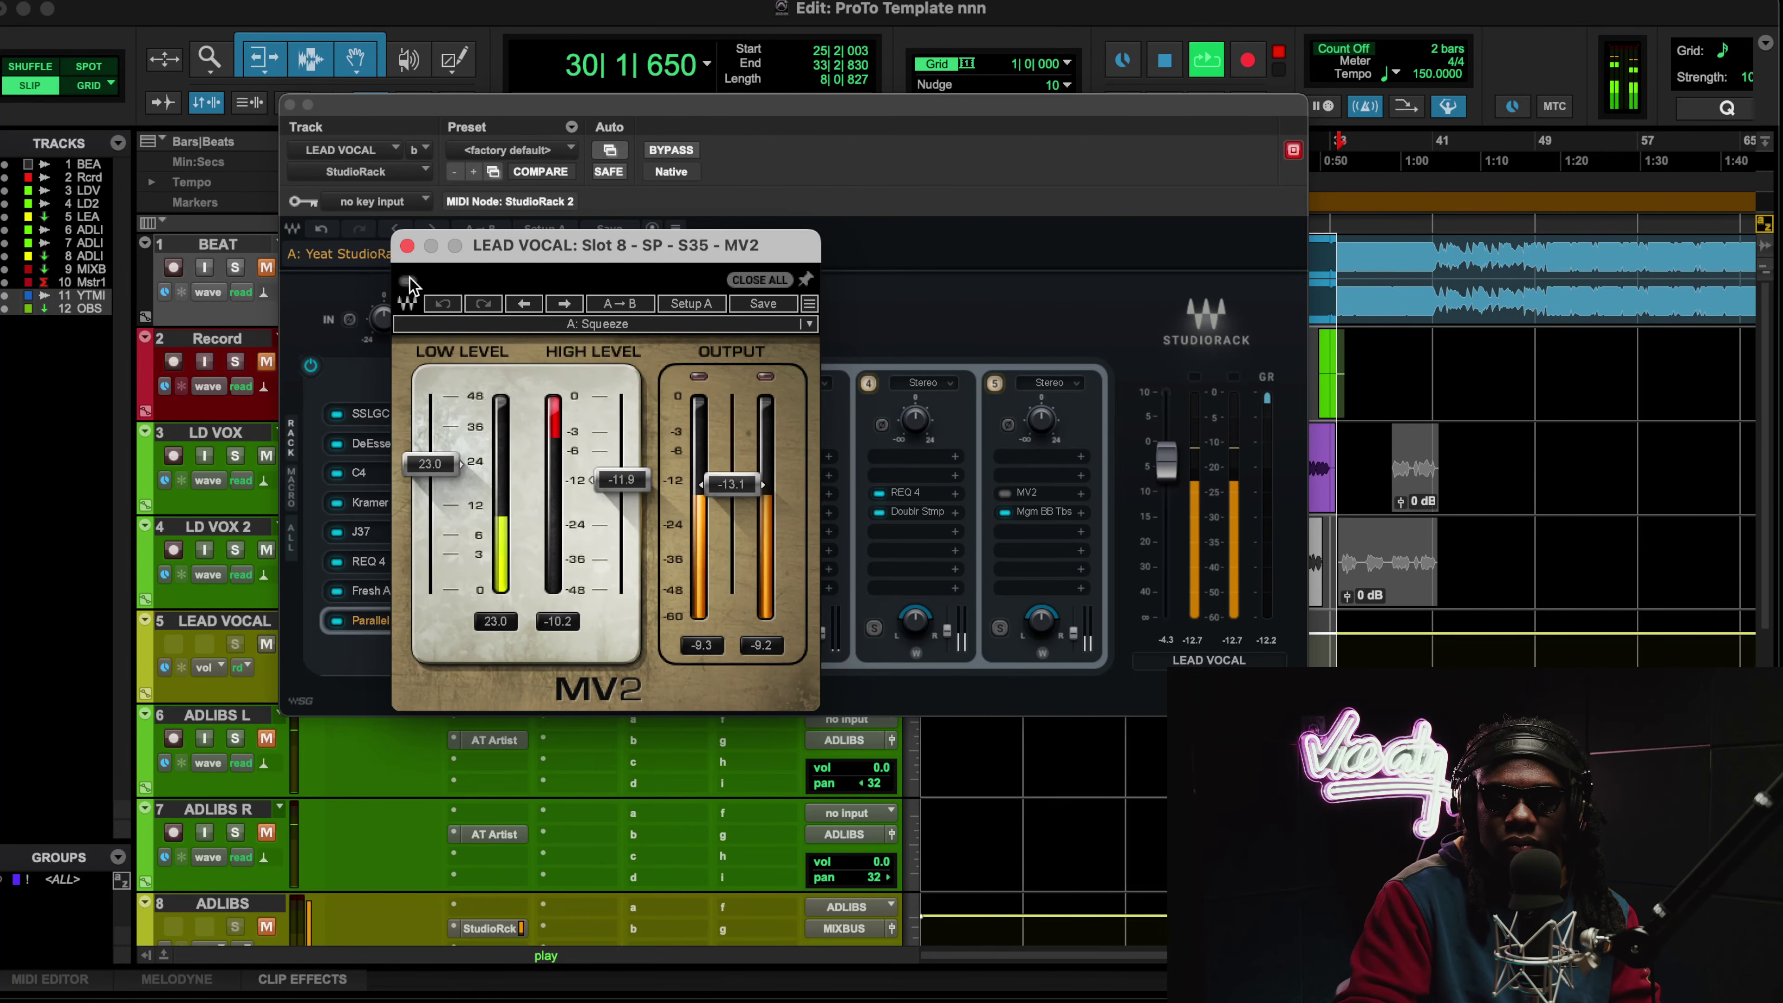
pyautogui.click(407, 282)
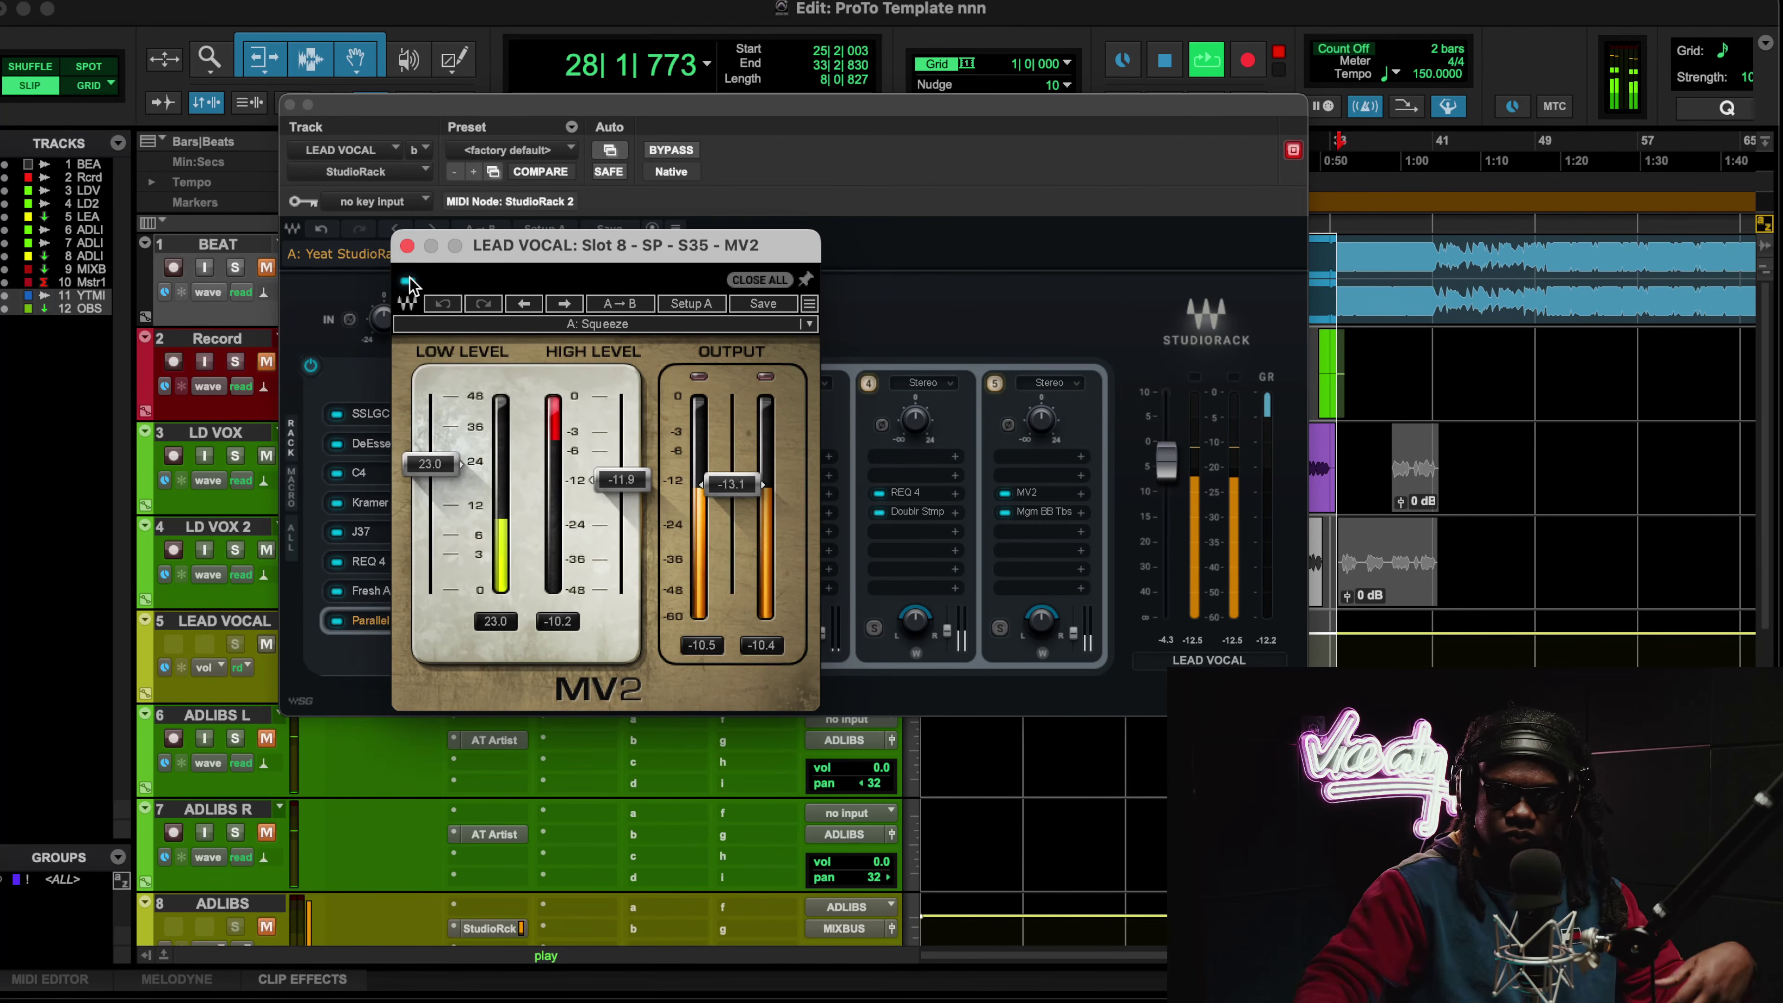
pyautogui.click(407, 282)
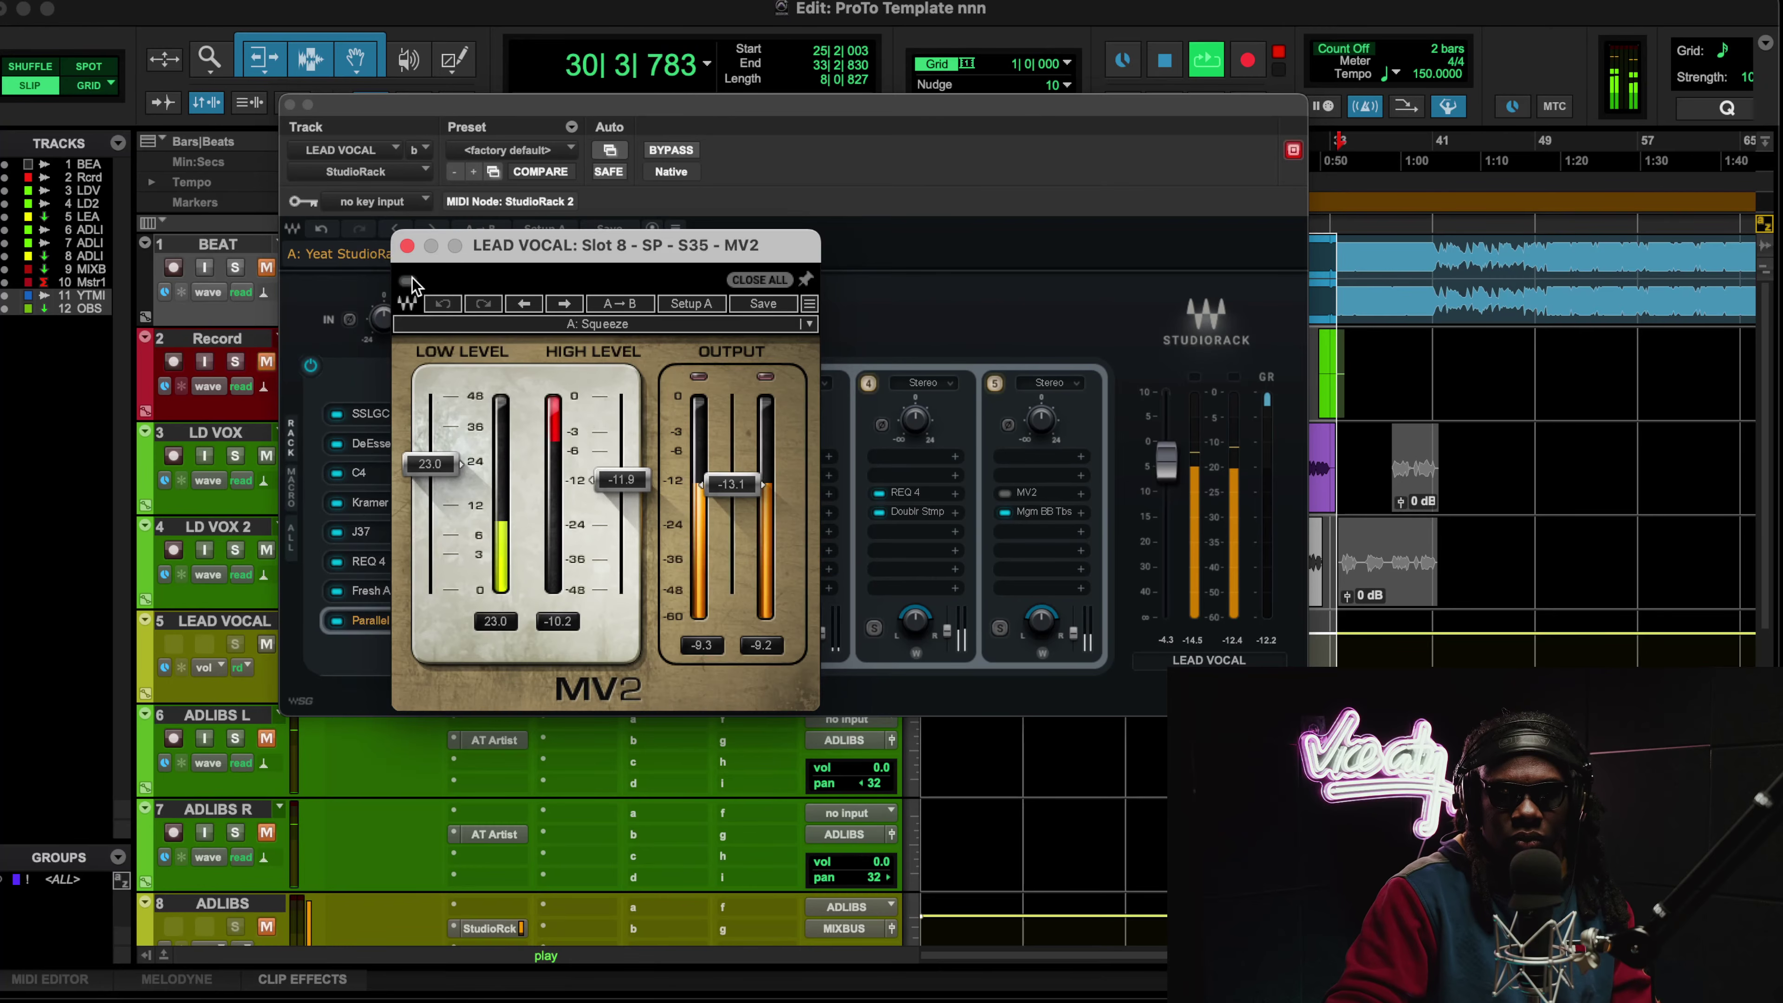
pyautogui.click(410, 282)
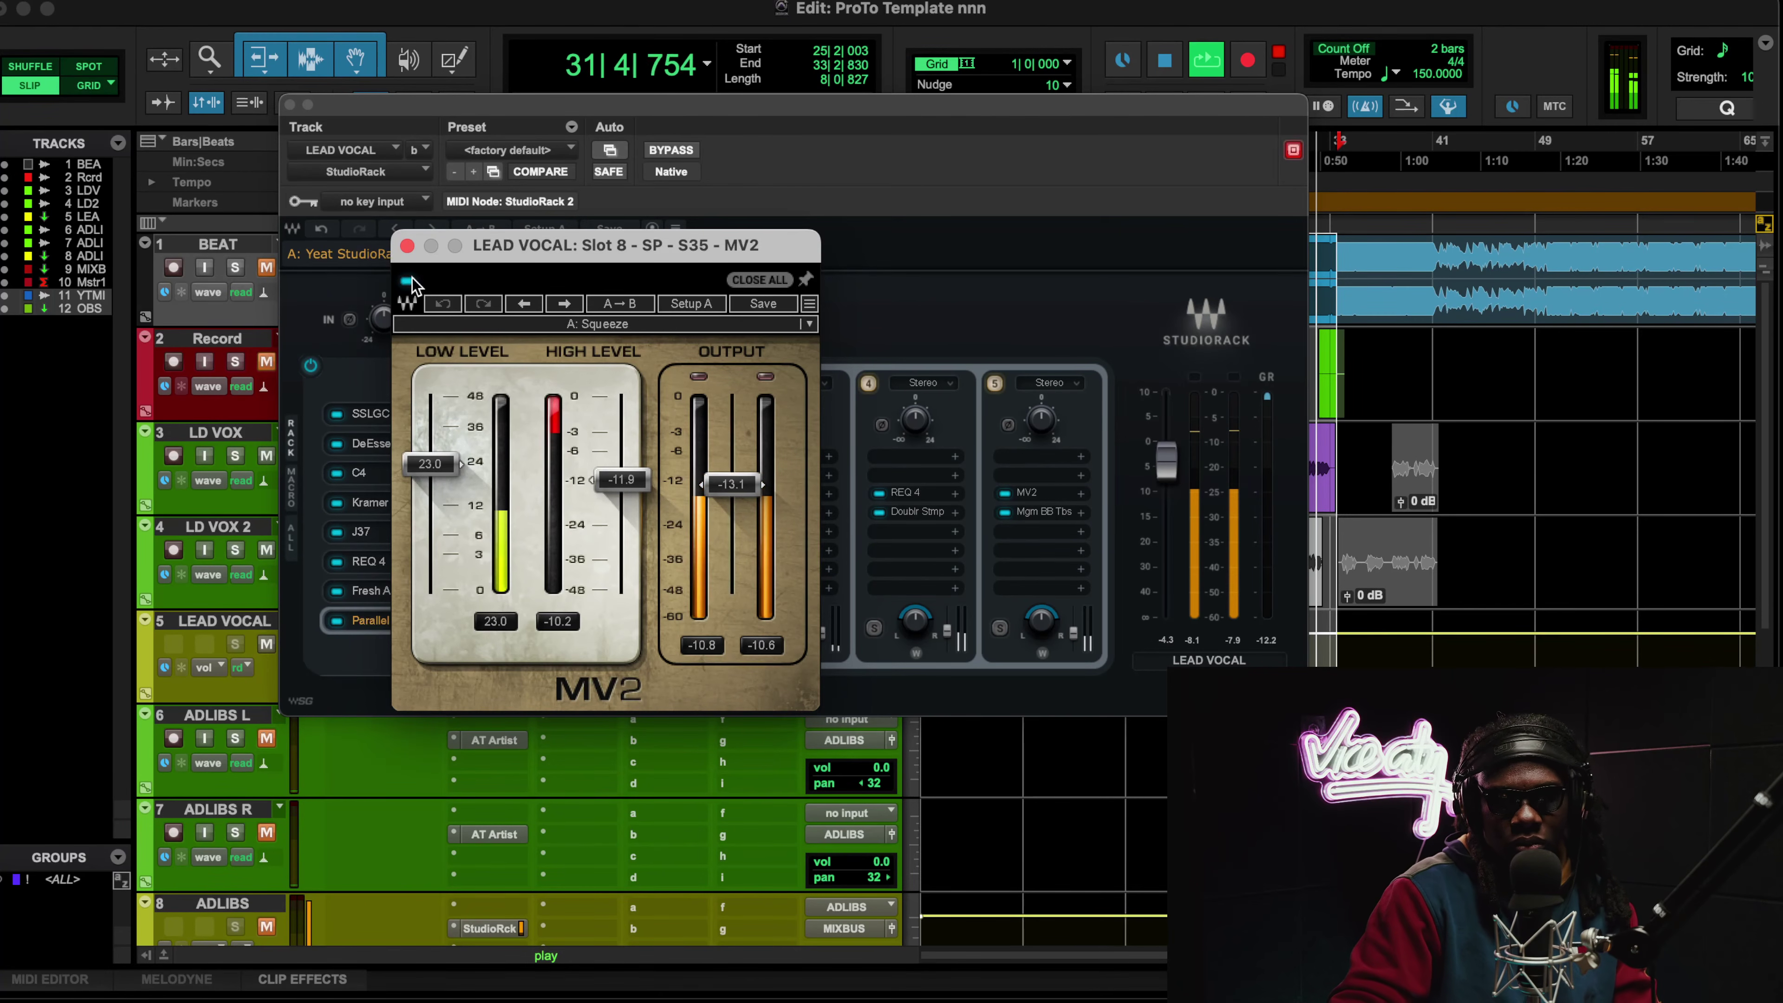
pyautogui.press('space')
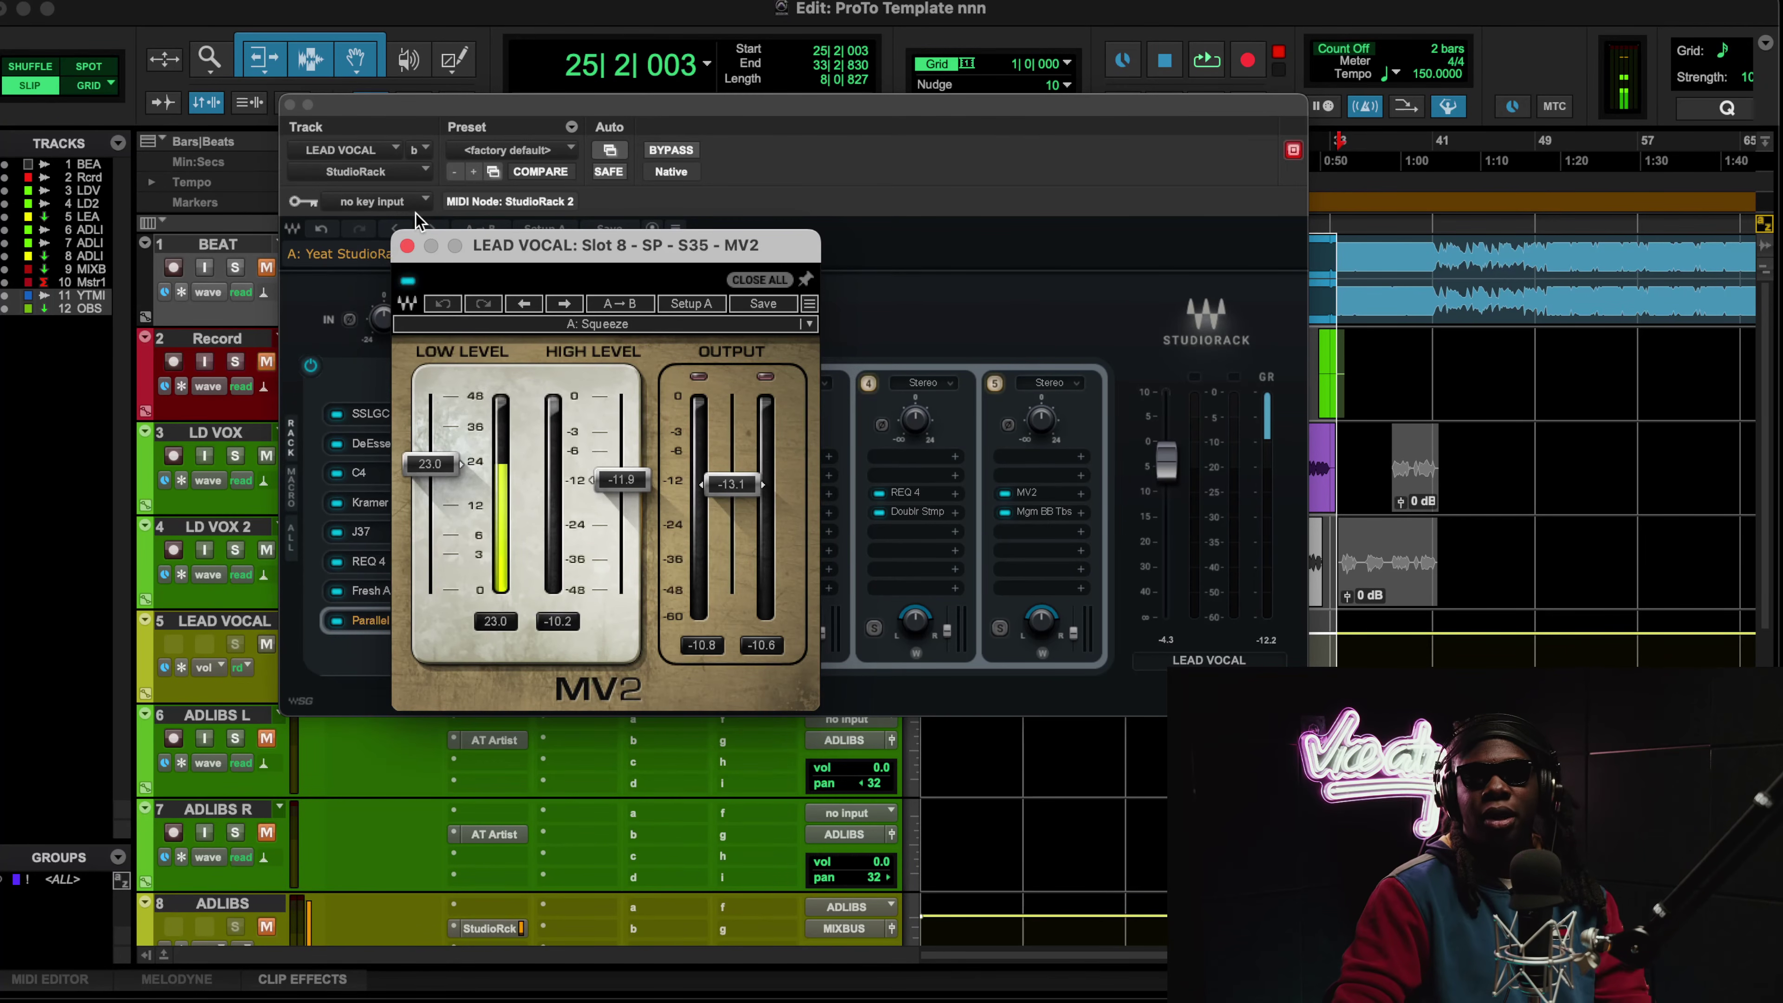
pyautogui.click(406, 246)
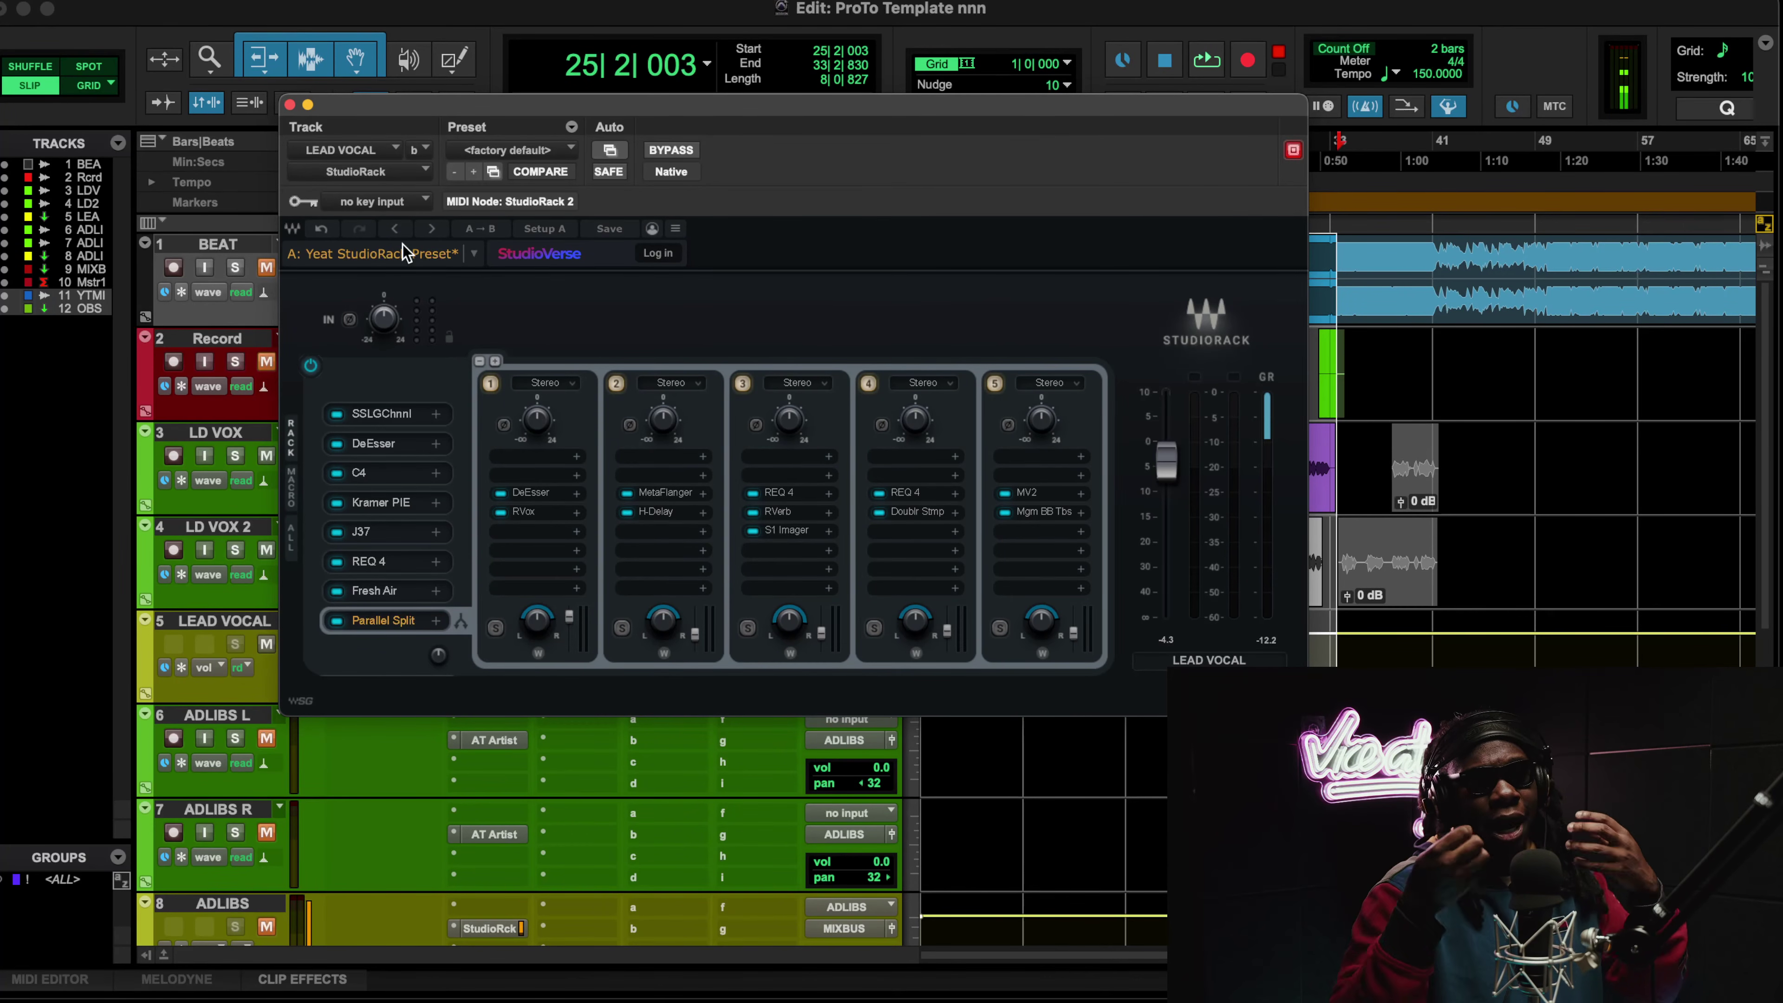
# Step: Close the lead vocal's StudioRack and unmute the ADLIBS L, ADLIBS R and ADLIBS tracks
pyautogui.click(289, 104)
pyautogui.scroll(-6, 640, 671)
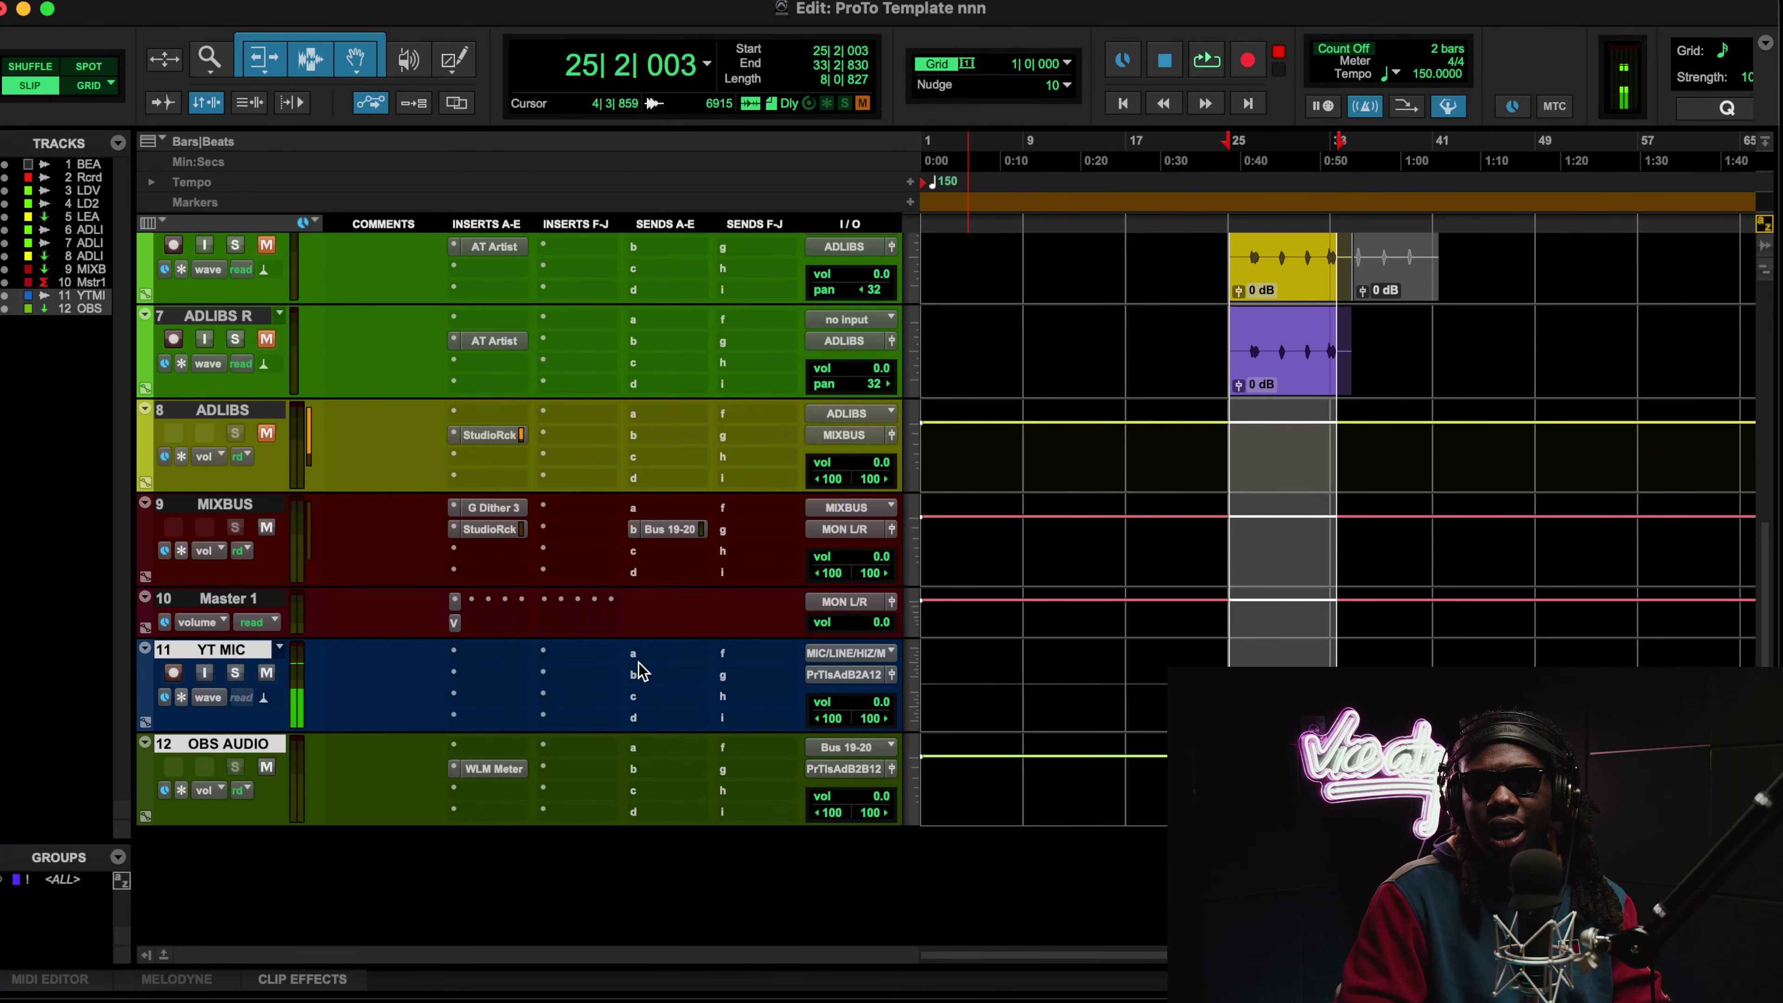
pyautogui.scroll(3, 322, 351)
pyautogui.click(269, 456)
pyautogui.click(266, 549)
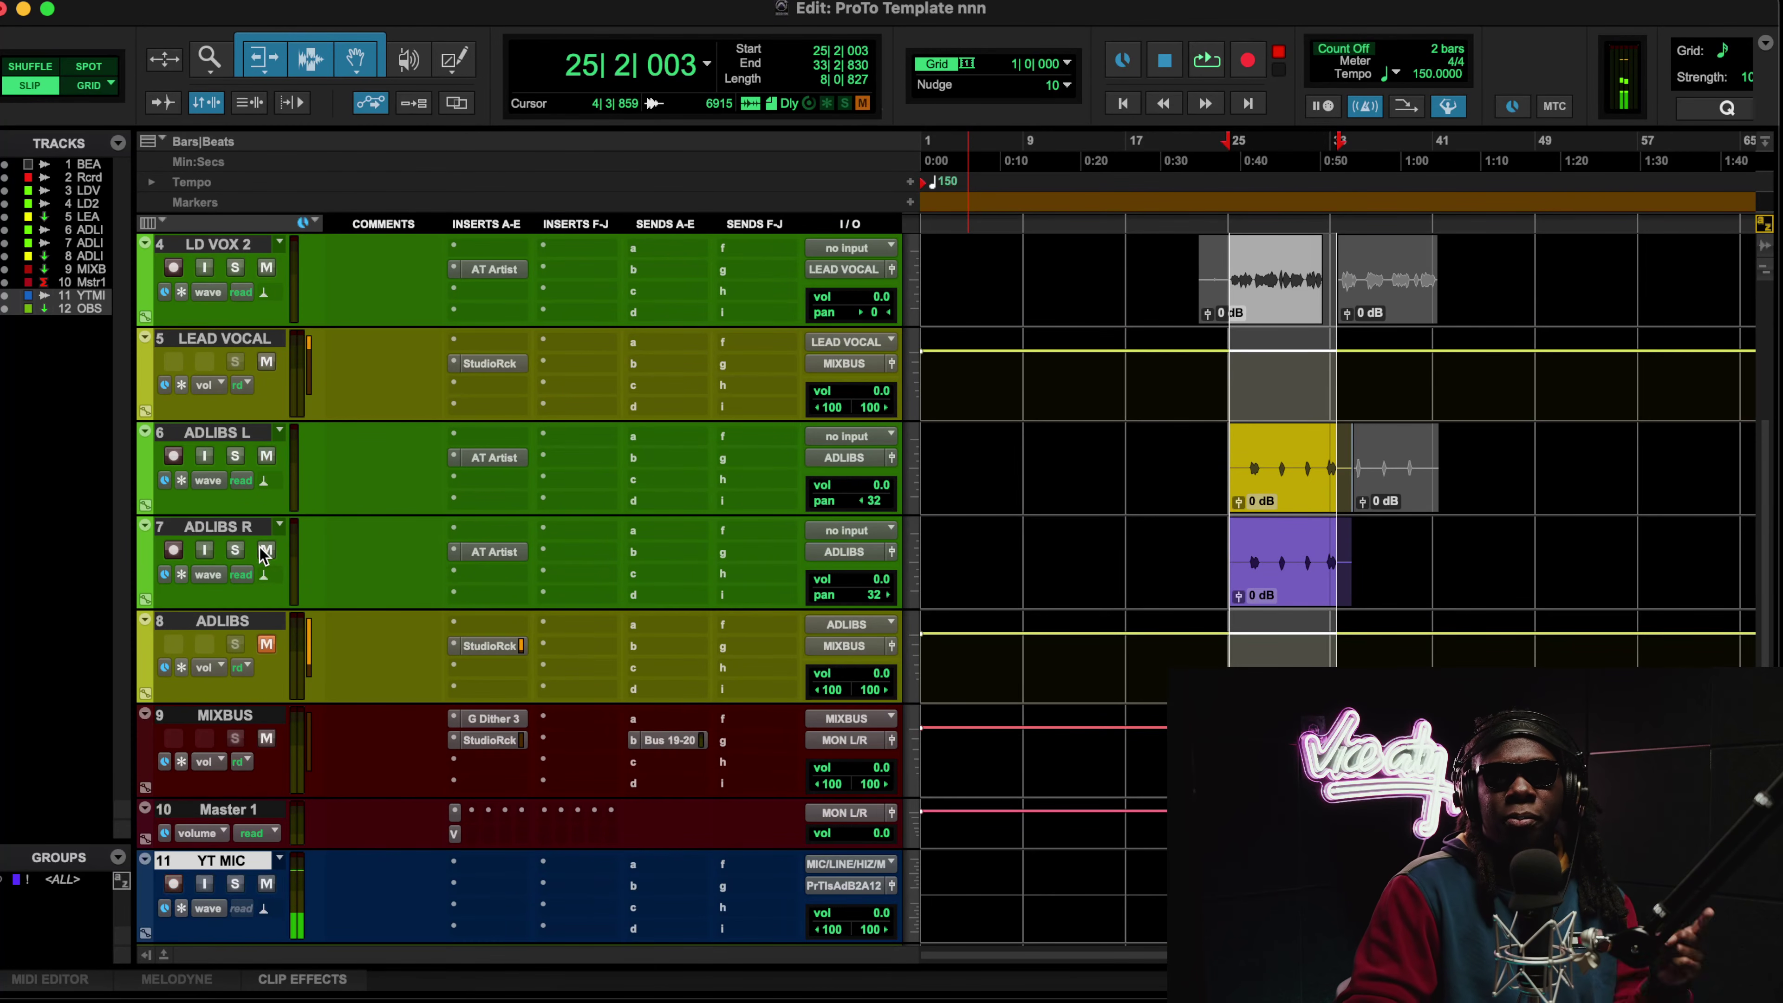
pyautogui.click(266, 644)
# Step: Open the StudioRack on the ADLIBS track, view the Vocal Bender in parallel split 4 and close that module
pyautogui.click(490, 645)
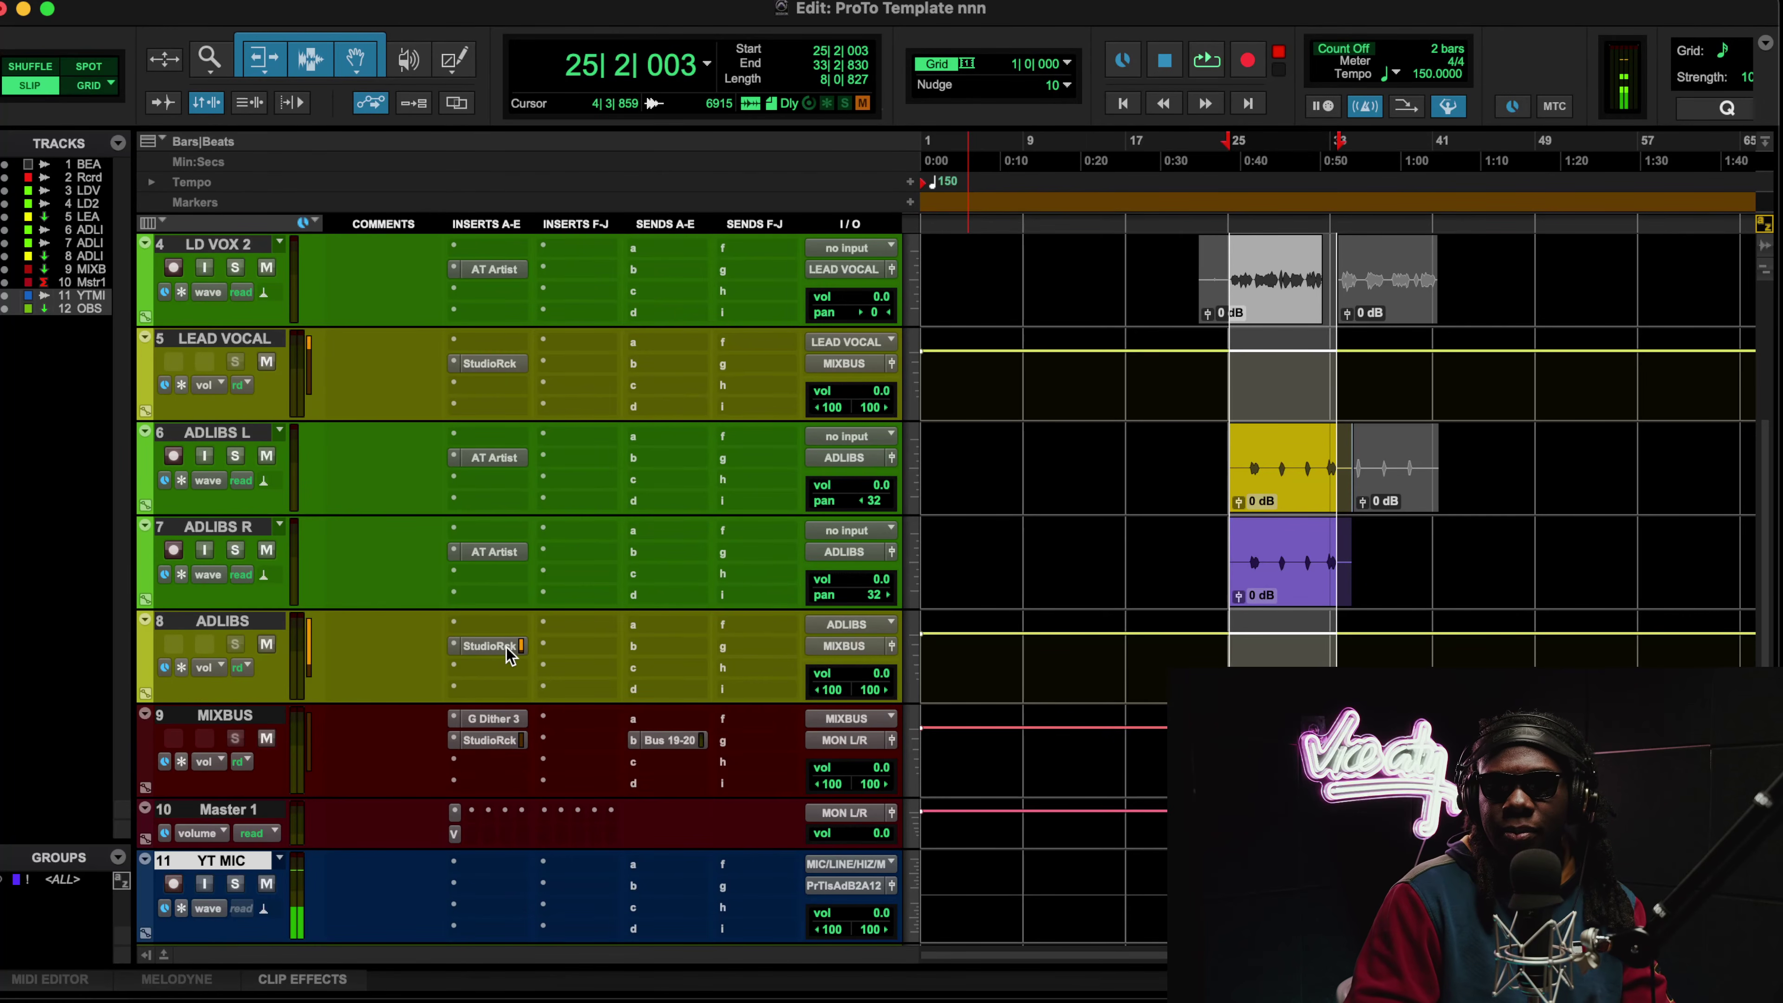
pyautogui.scroll(3, 251, 543)
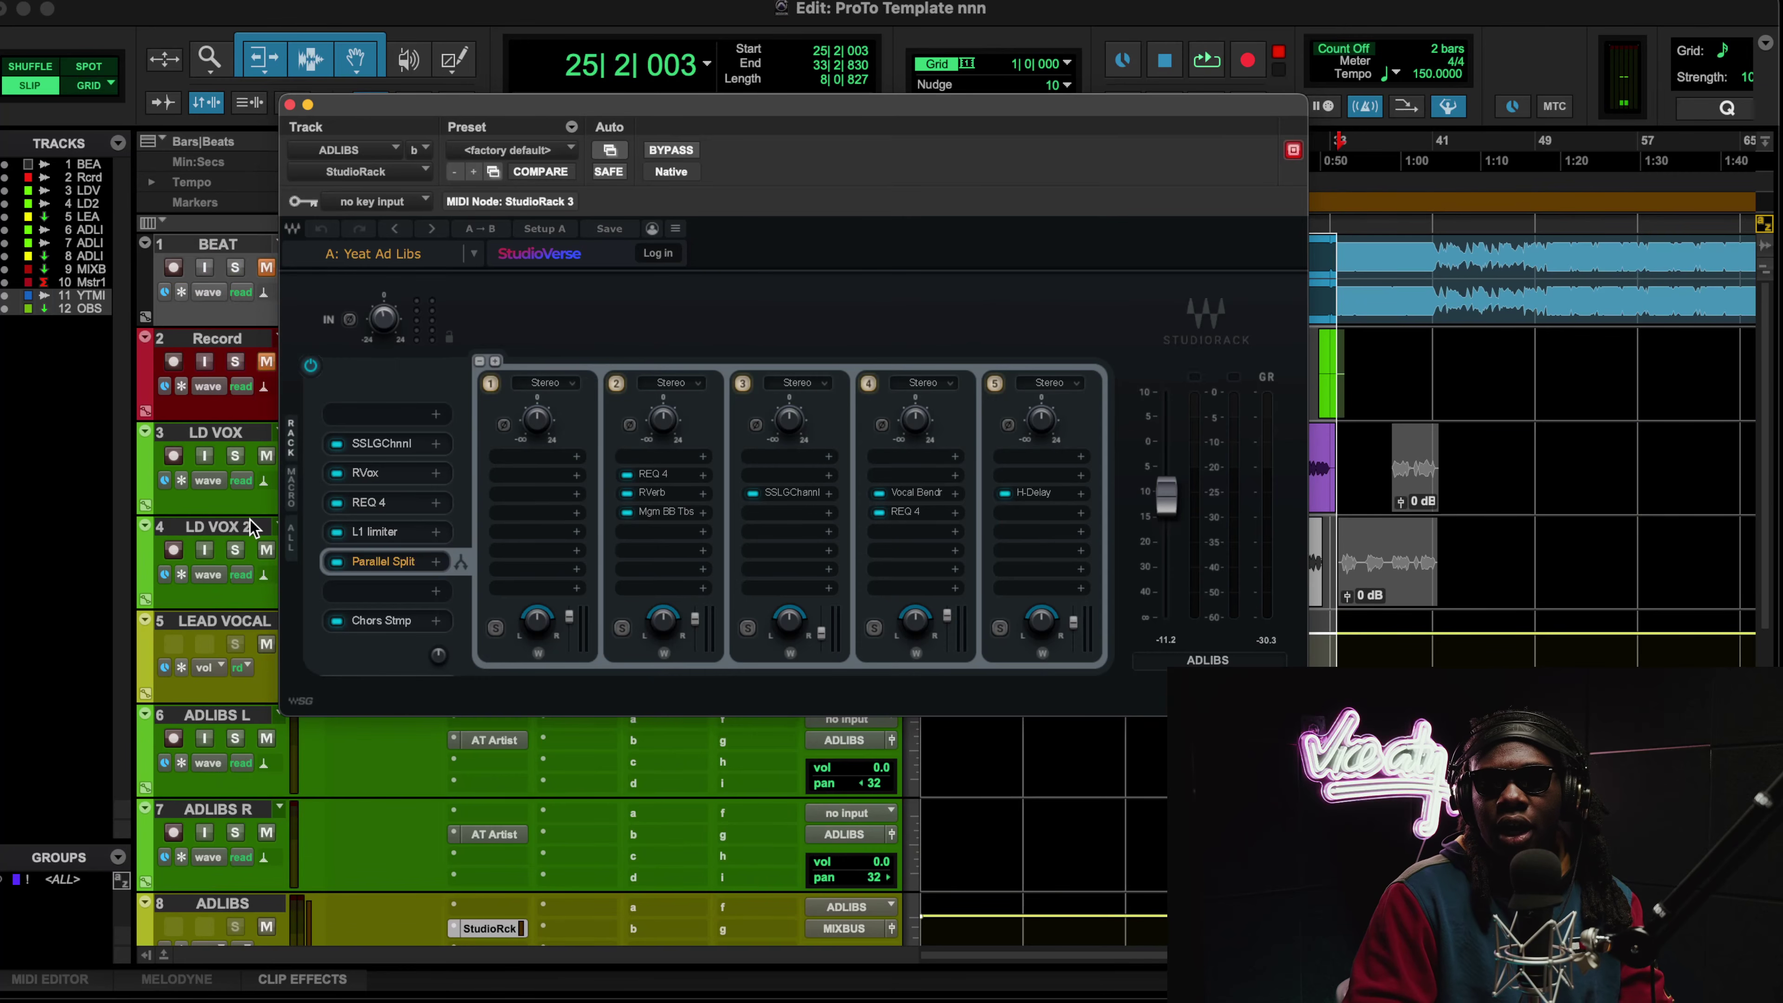
pyautogui.scroll(-1, 247, 625)
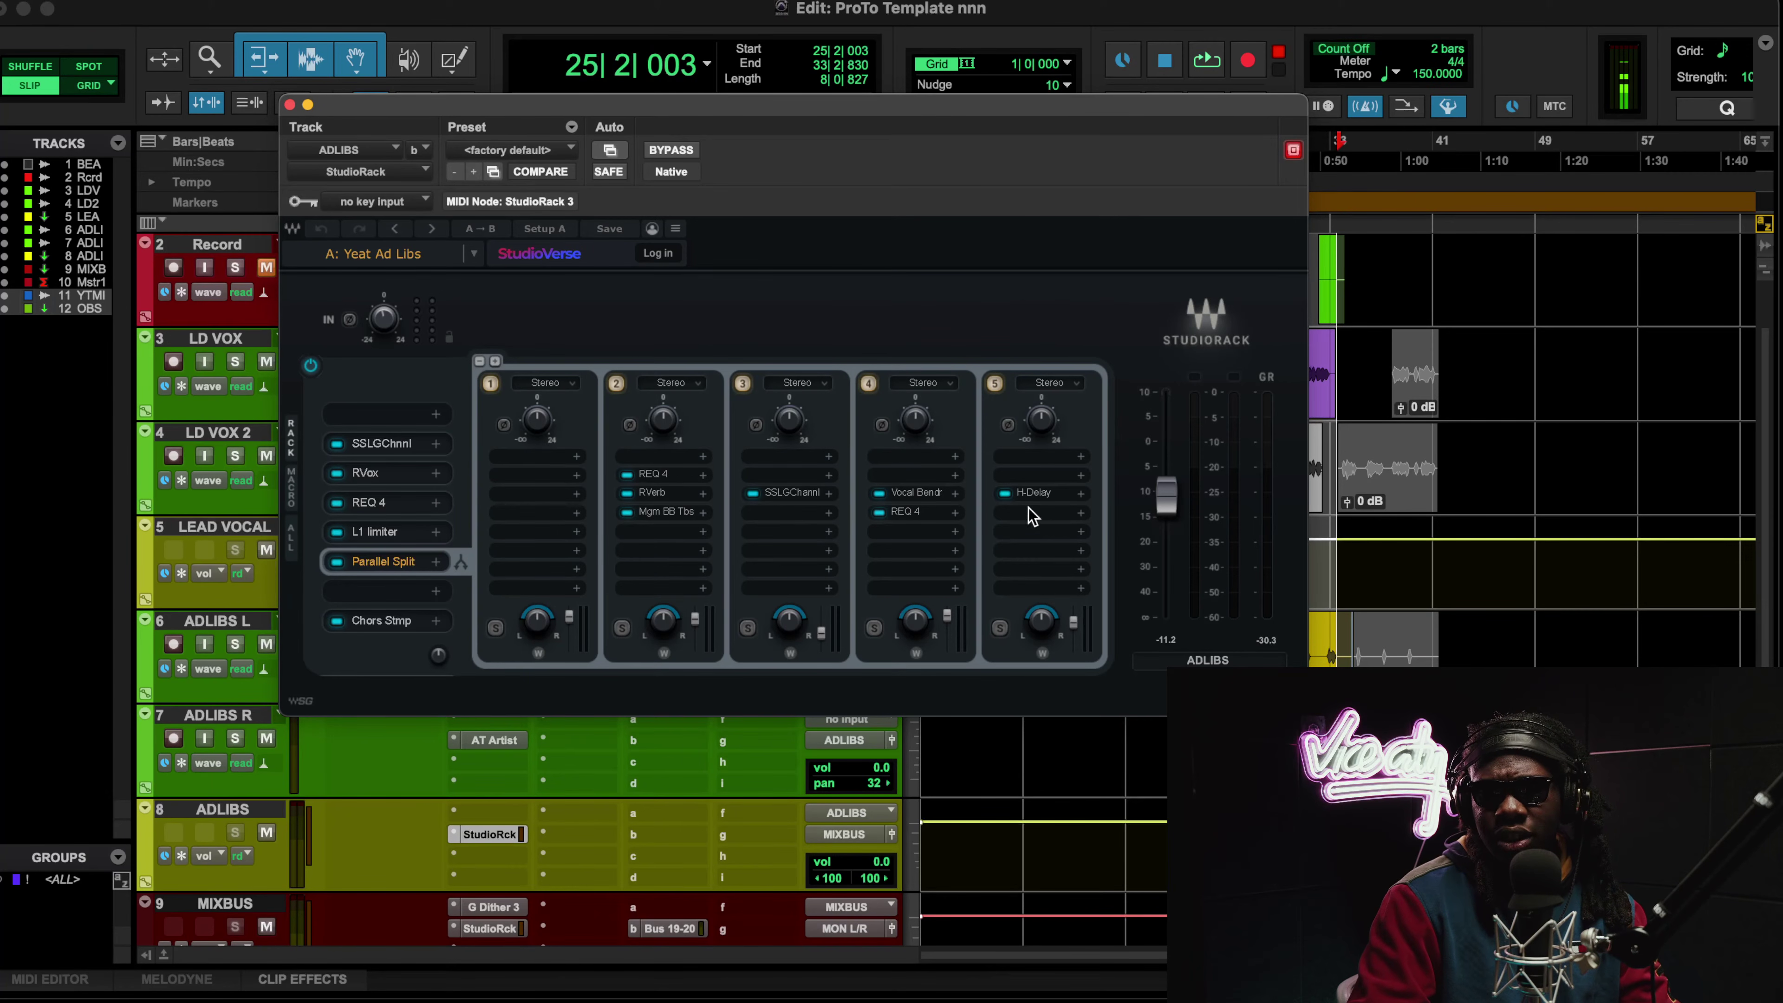
pyautogui.click(915, 492)
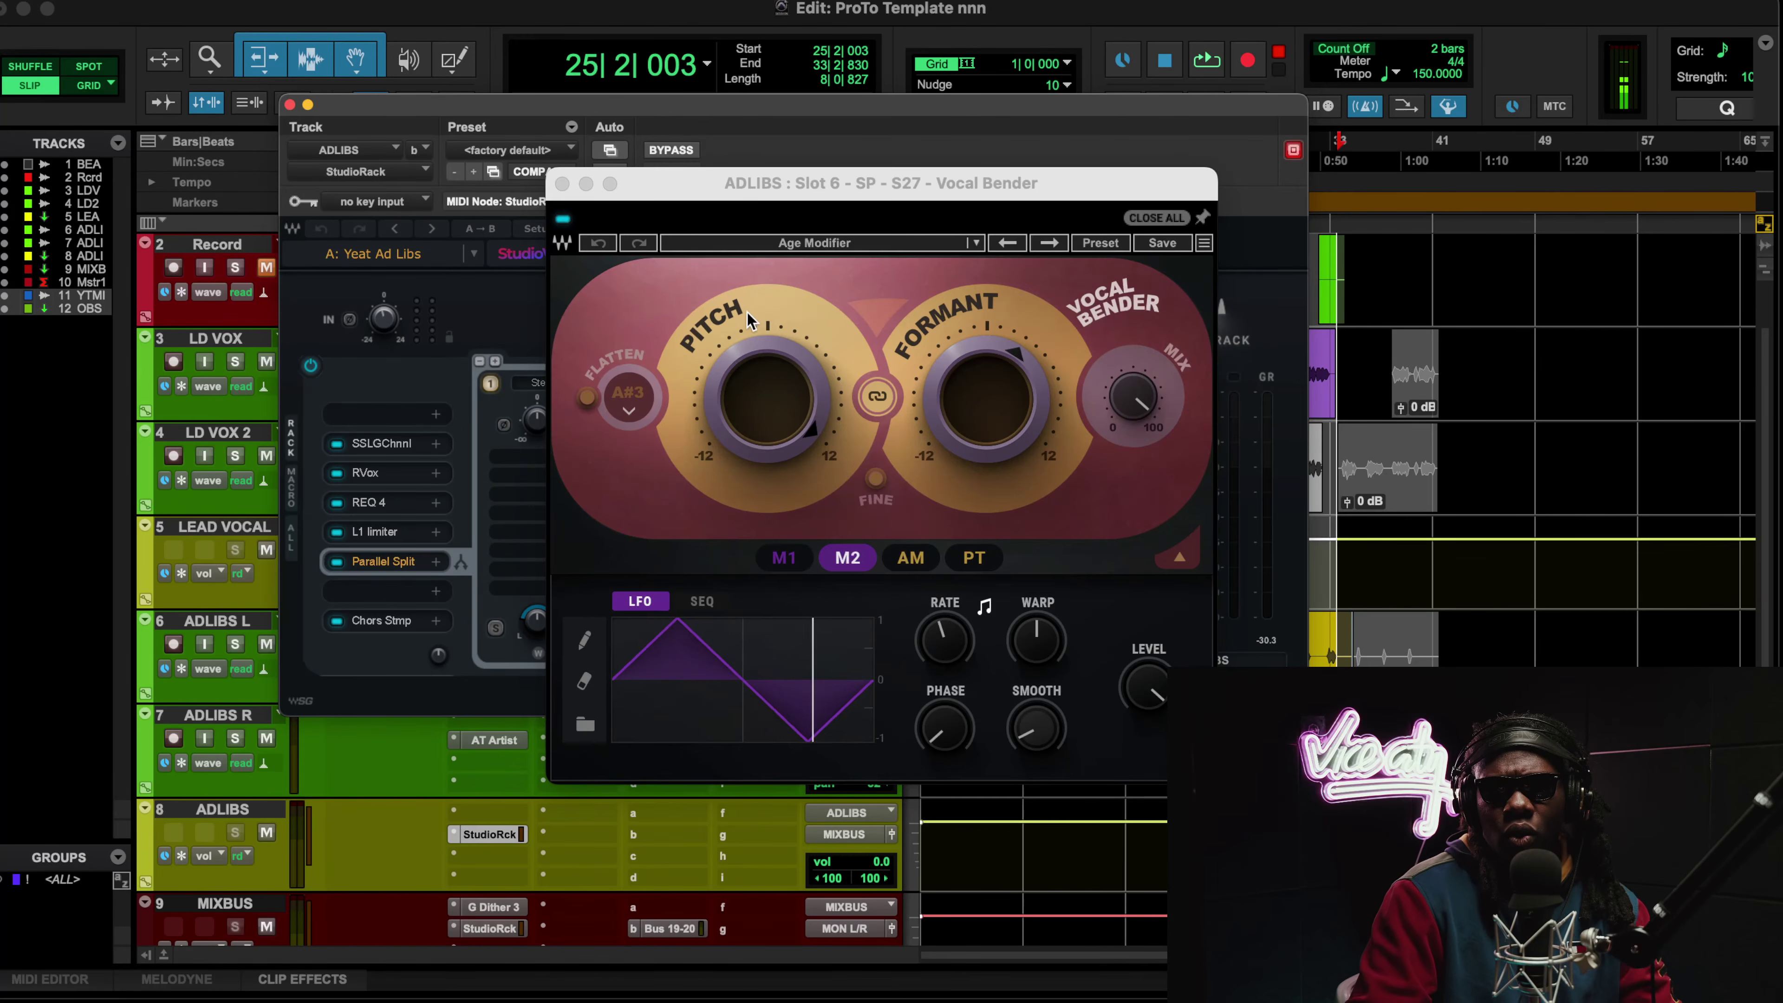
pyautogui.click(561, 185)
# Step: Examine the SSLGChannel and RVox settings in the ADLIBS rack with each window moved aside, closing each module
pyautogui.click(393, 449)
pyautogui.moveTo(888, 91); pyautogui.dragTo(401, 90)
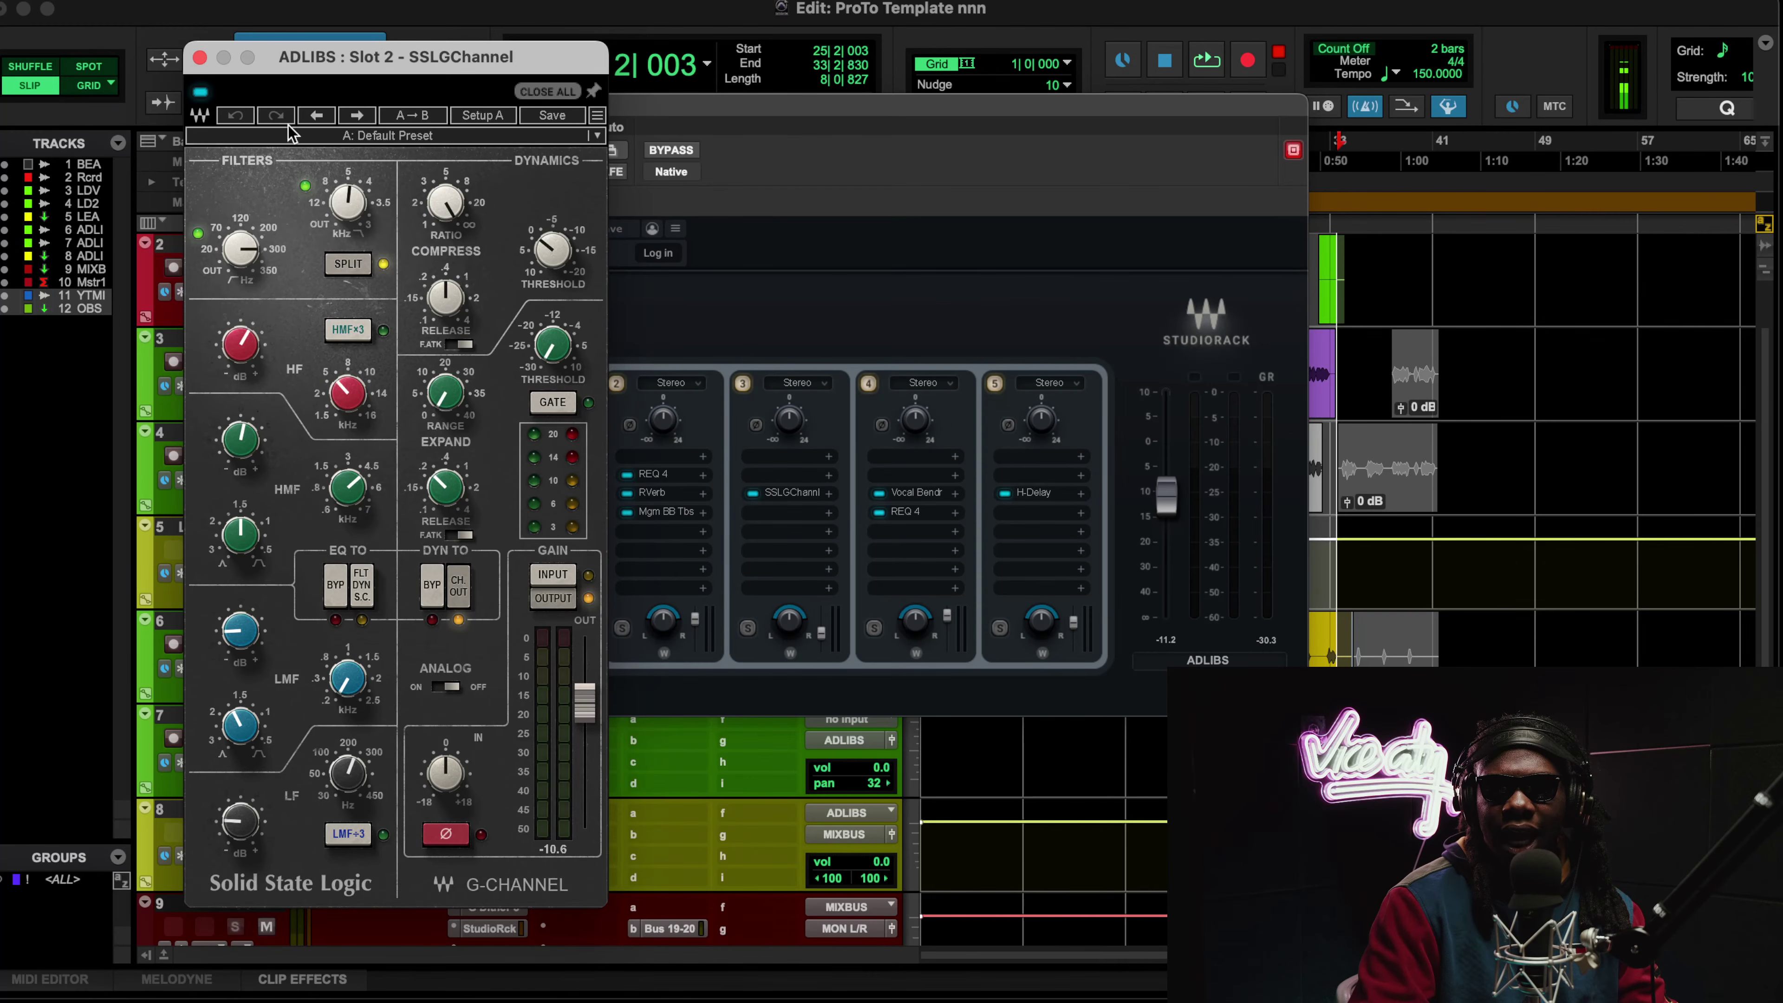
pyautogui.click(199, 57)
pyautogui.click(373, 475)
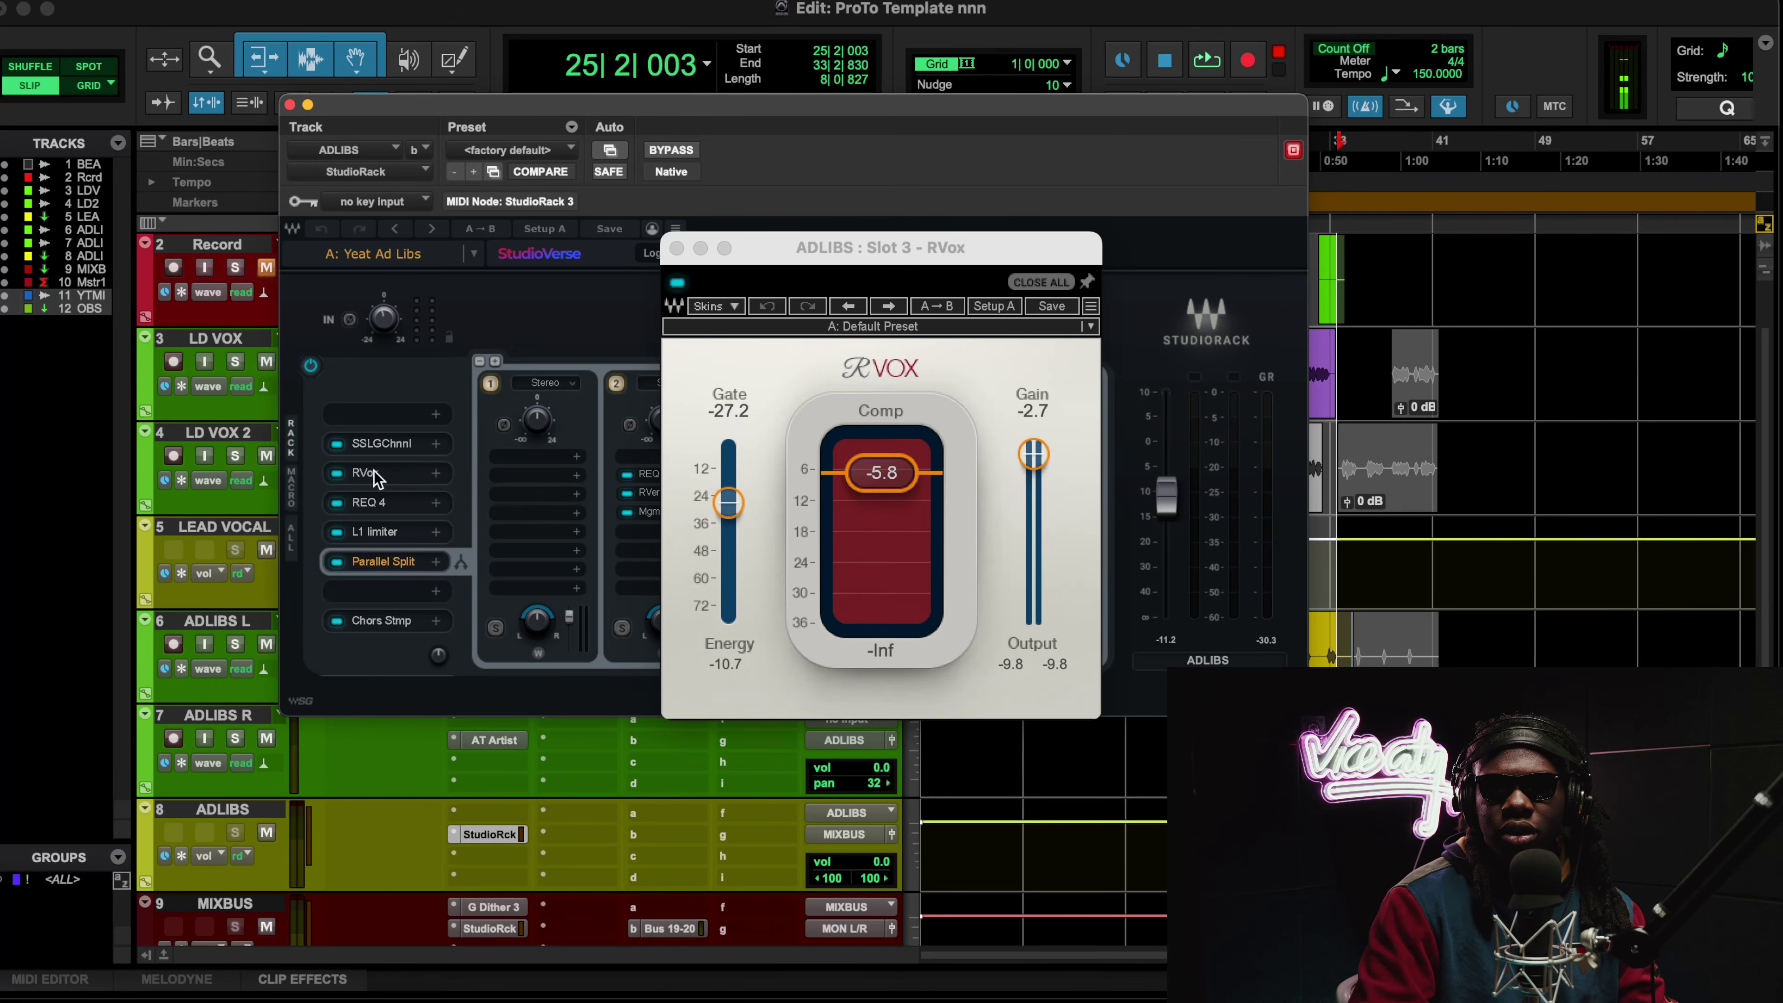
pyautogui.moveTo(826, 253); pyautogui.dragTo(389, 253)
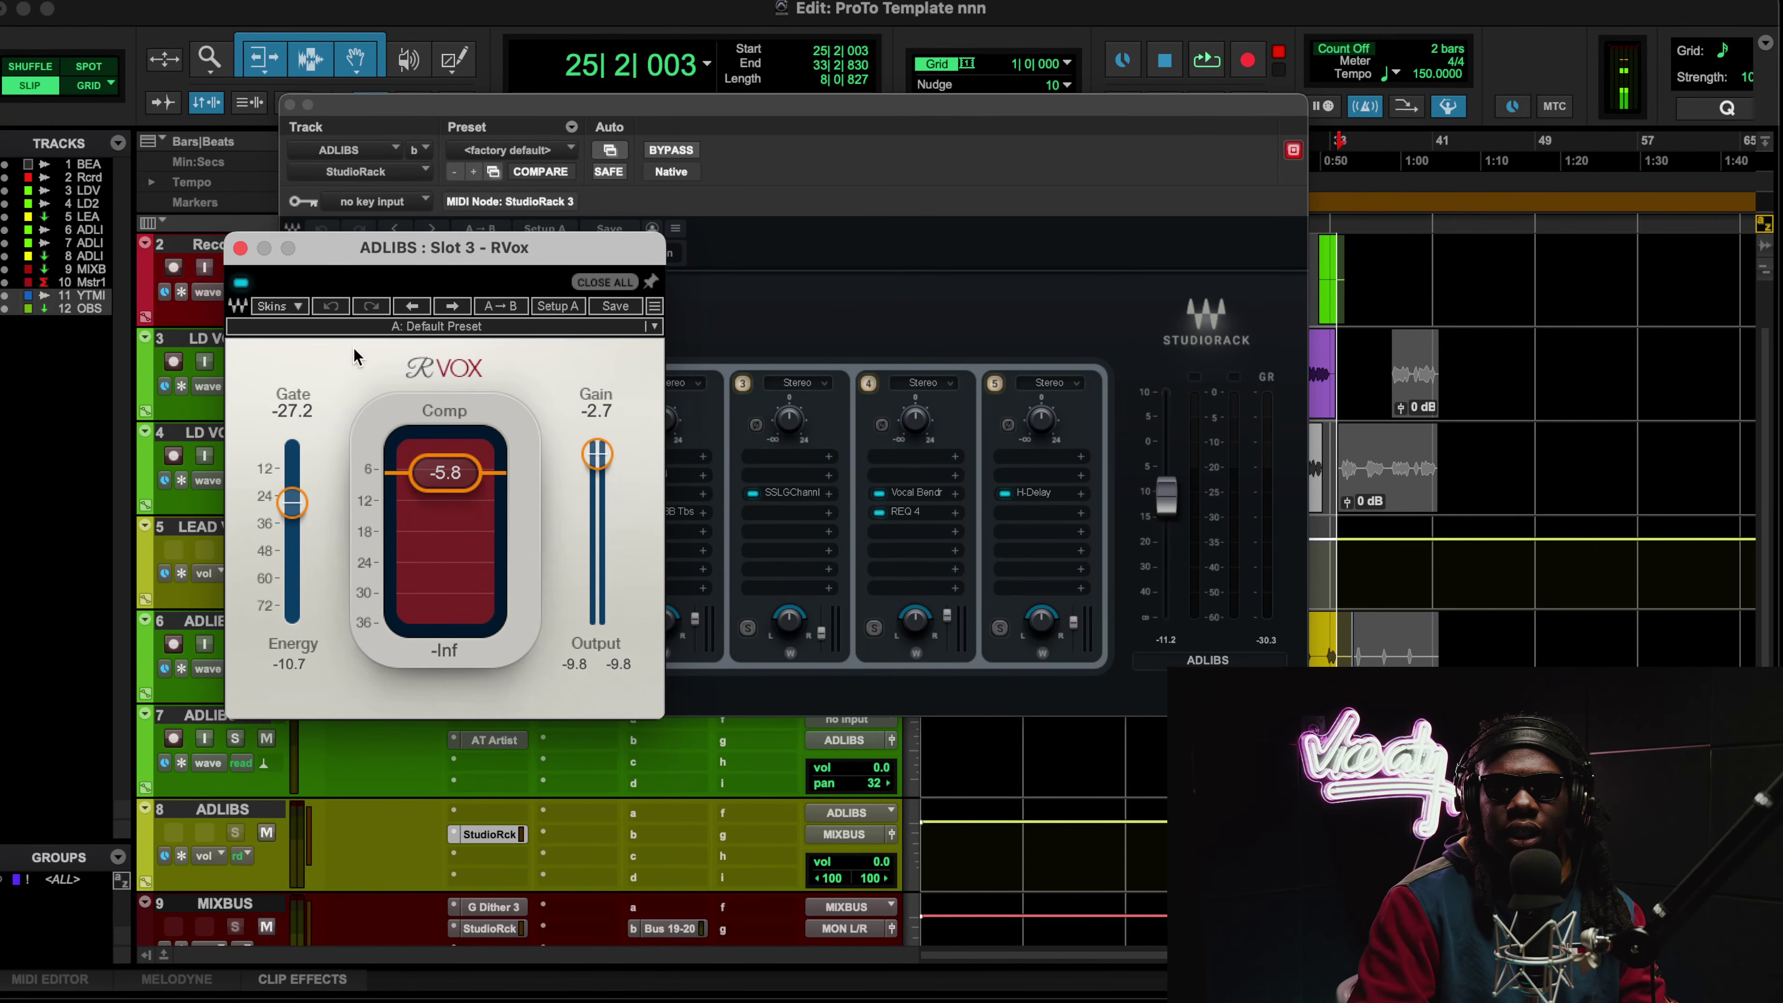
pyautogui.click(239, 249)
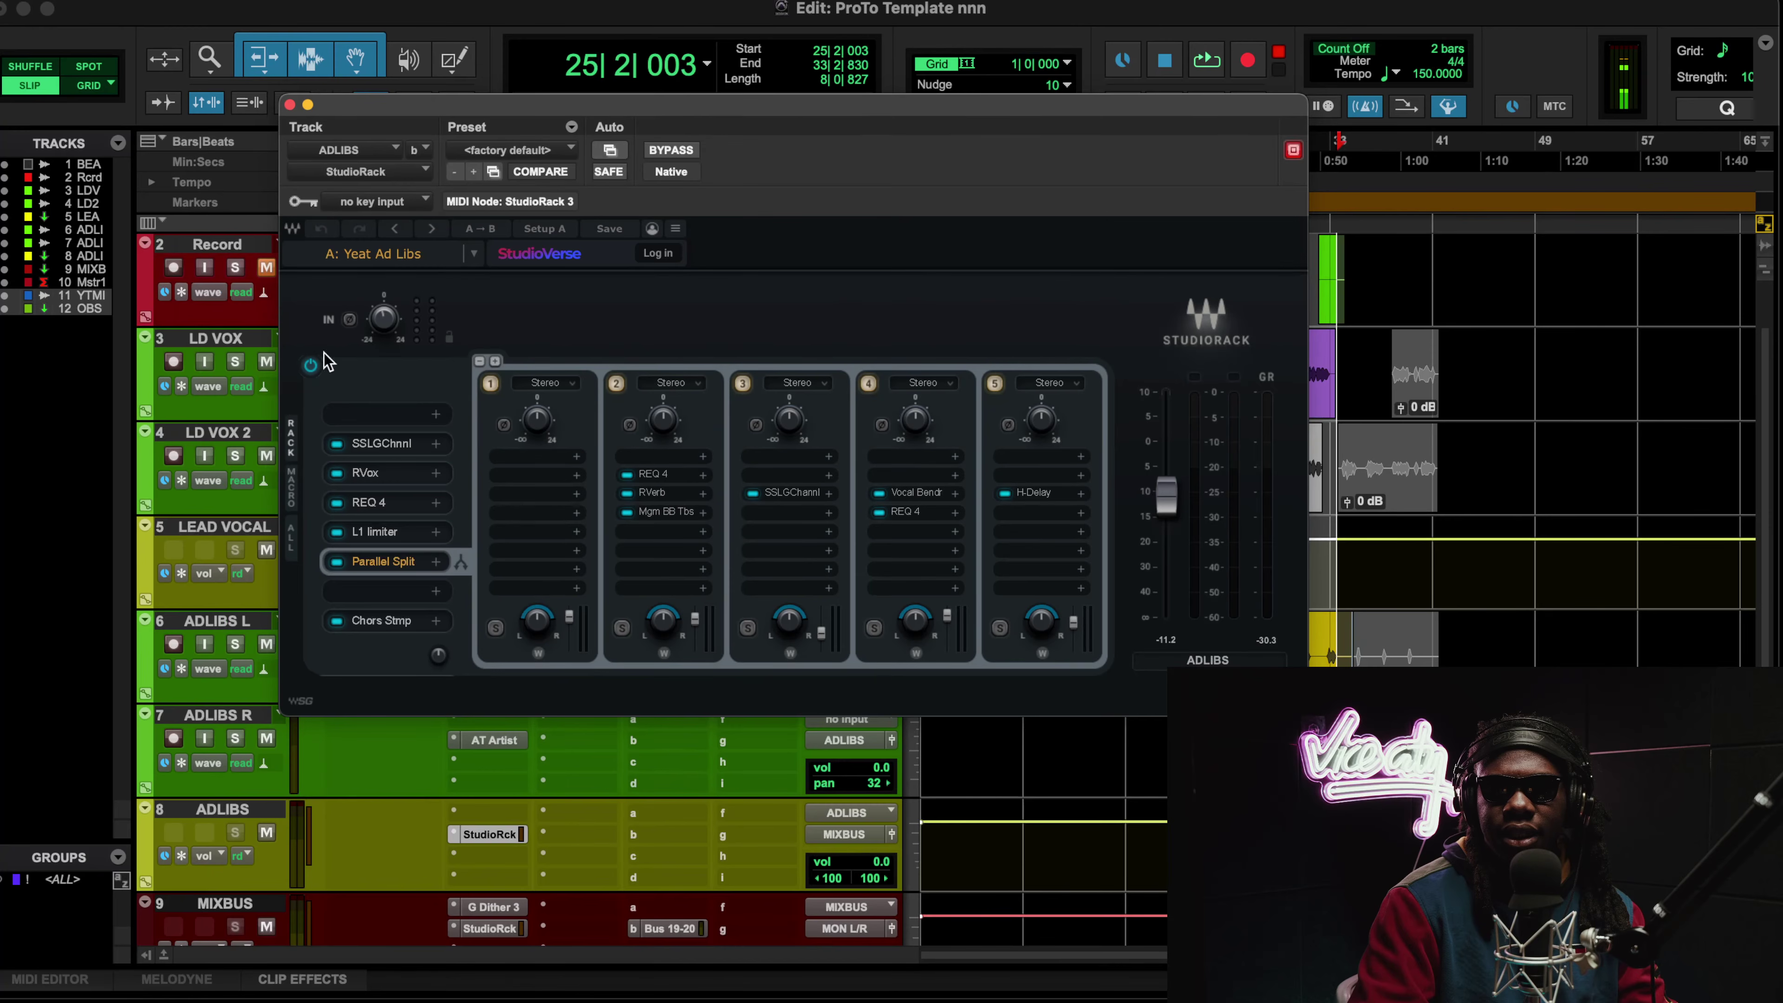
# Step: Examine the REQ 4 curve in the ADLIBS rack's main chain and close the module
pyautogui.click(384, 503)
pyautogui.moveTo(814, 163); pyautogui.dragTo(550, 174)
pyautogui.click(260, 168)
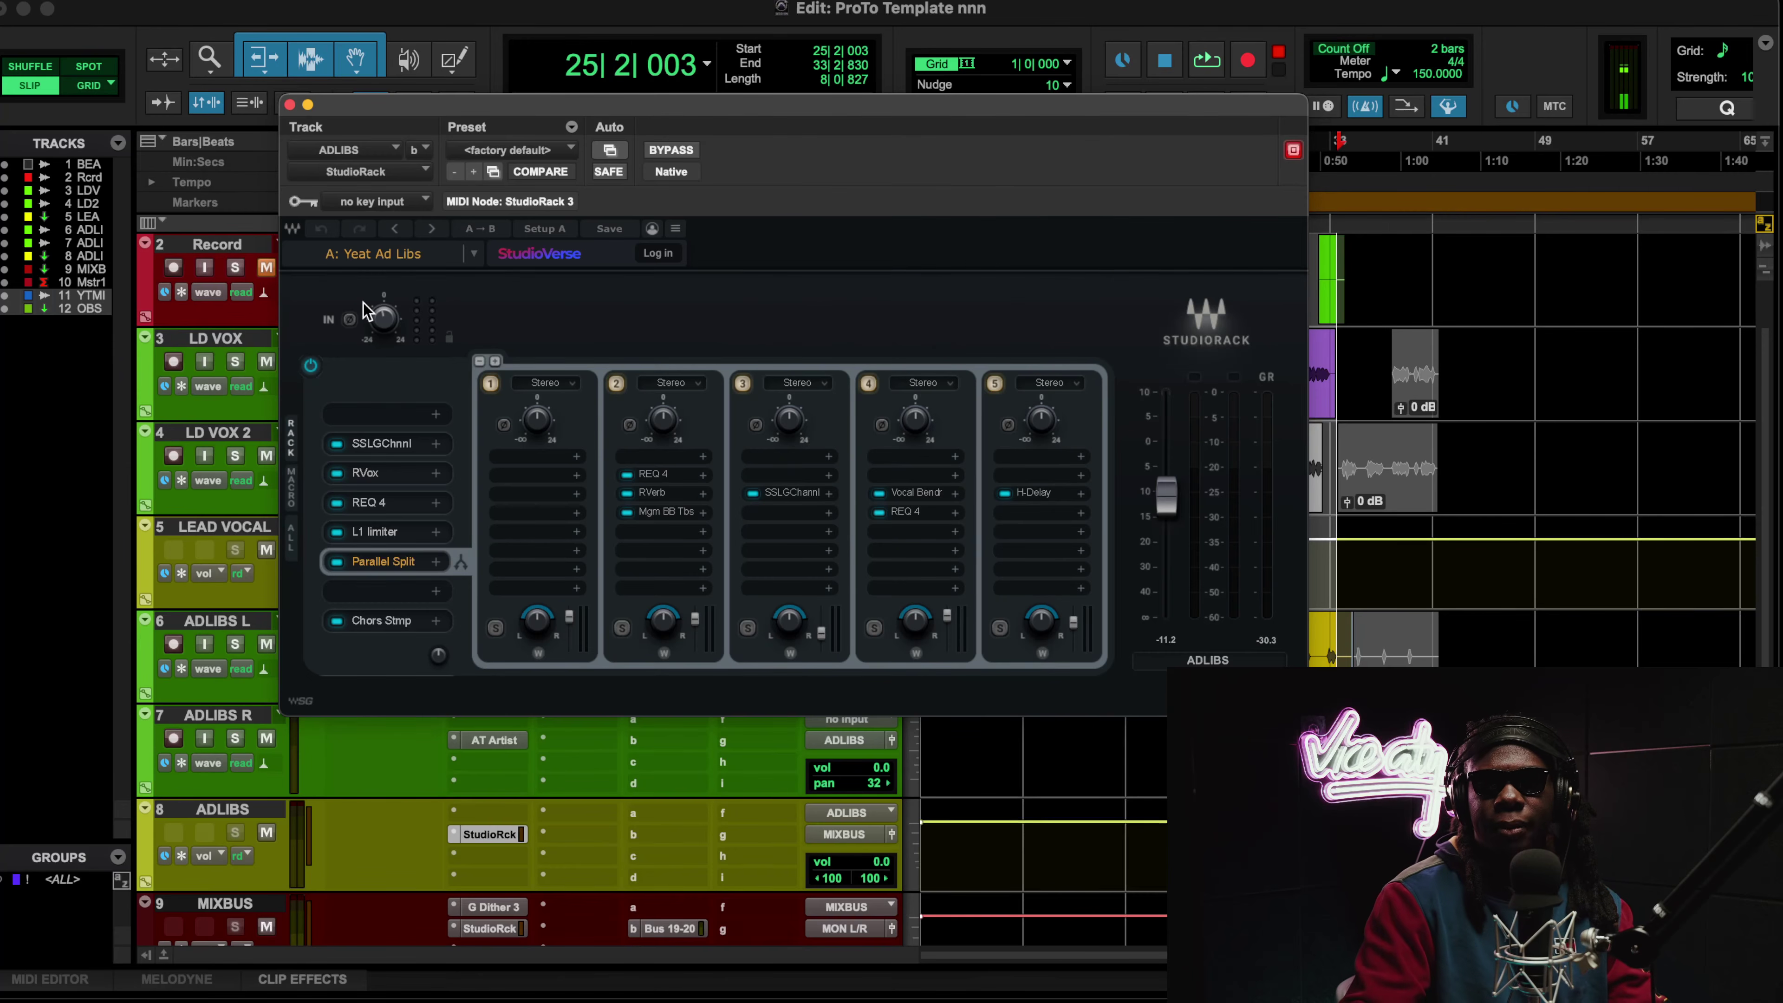
# Step: Audition the ad-lib chain in the loop, reposition the StudioRack window and stop playback
pyautogui.press('space')
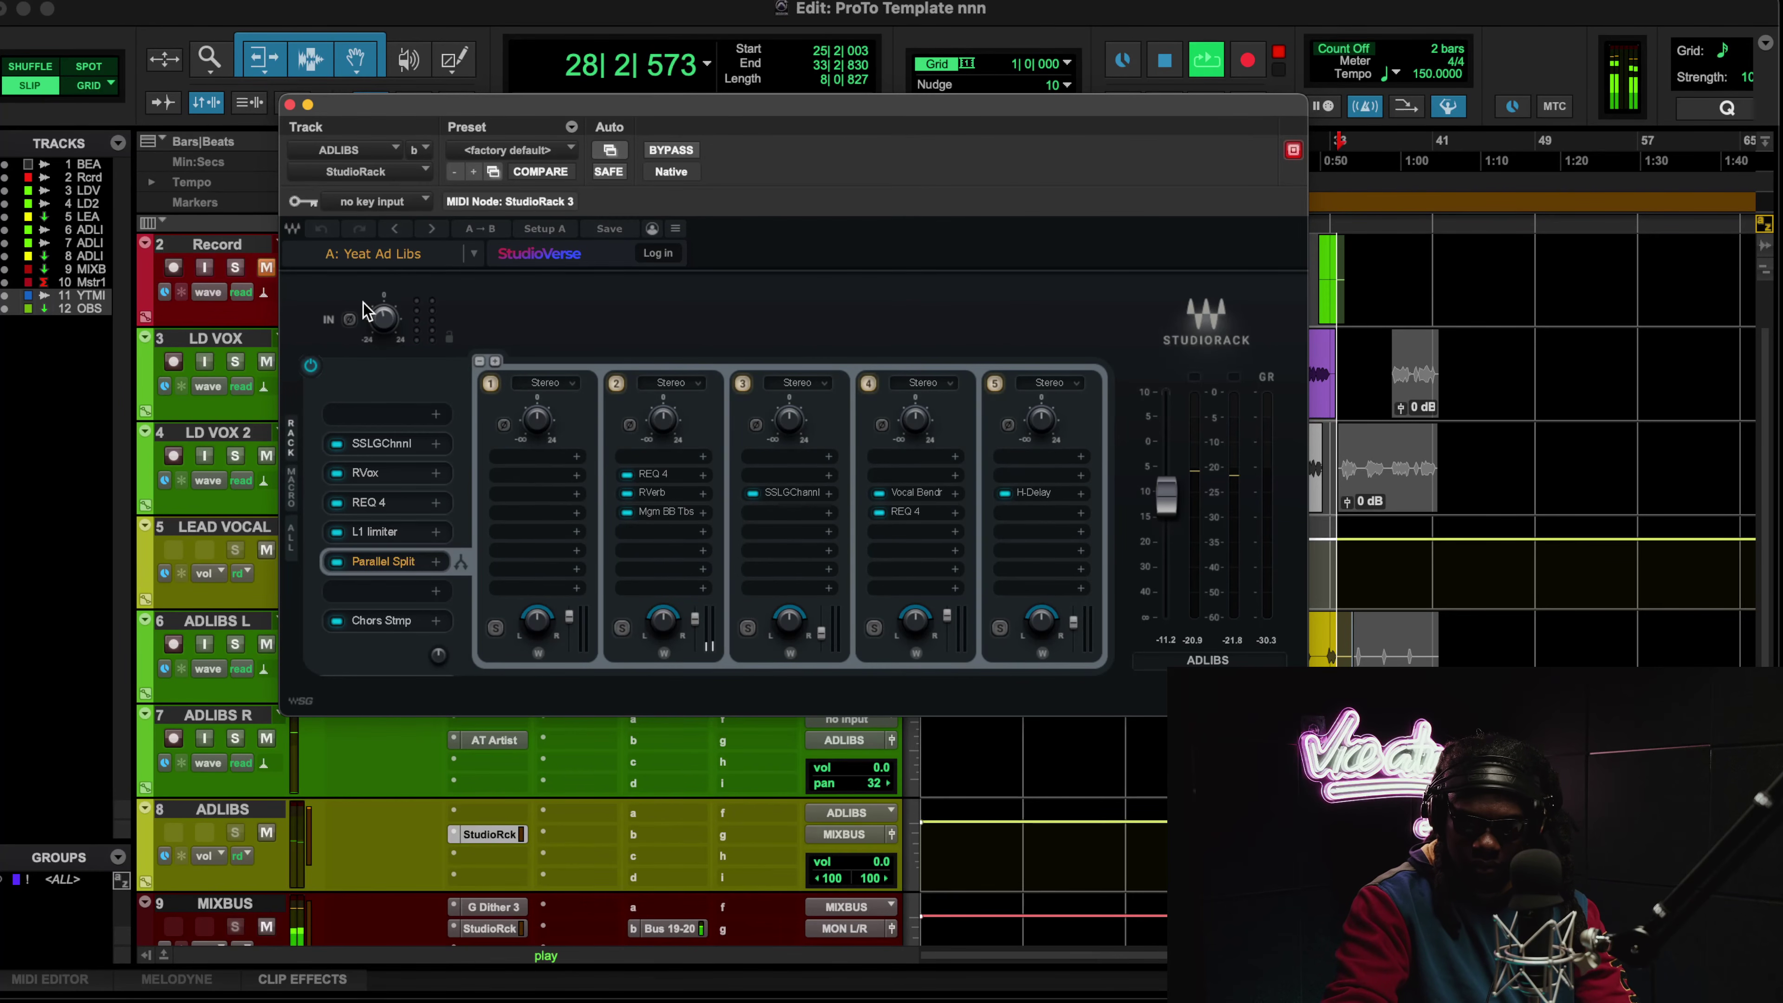
pyautogui.moveTo(509, 108); pyautogui.dragTo(420, 70)
pyautogui.moveTo(421, 70); pyautogui.dragTo(457, 115)
pyautogui.press('space')
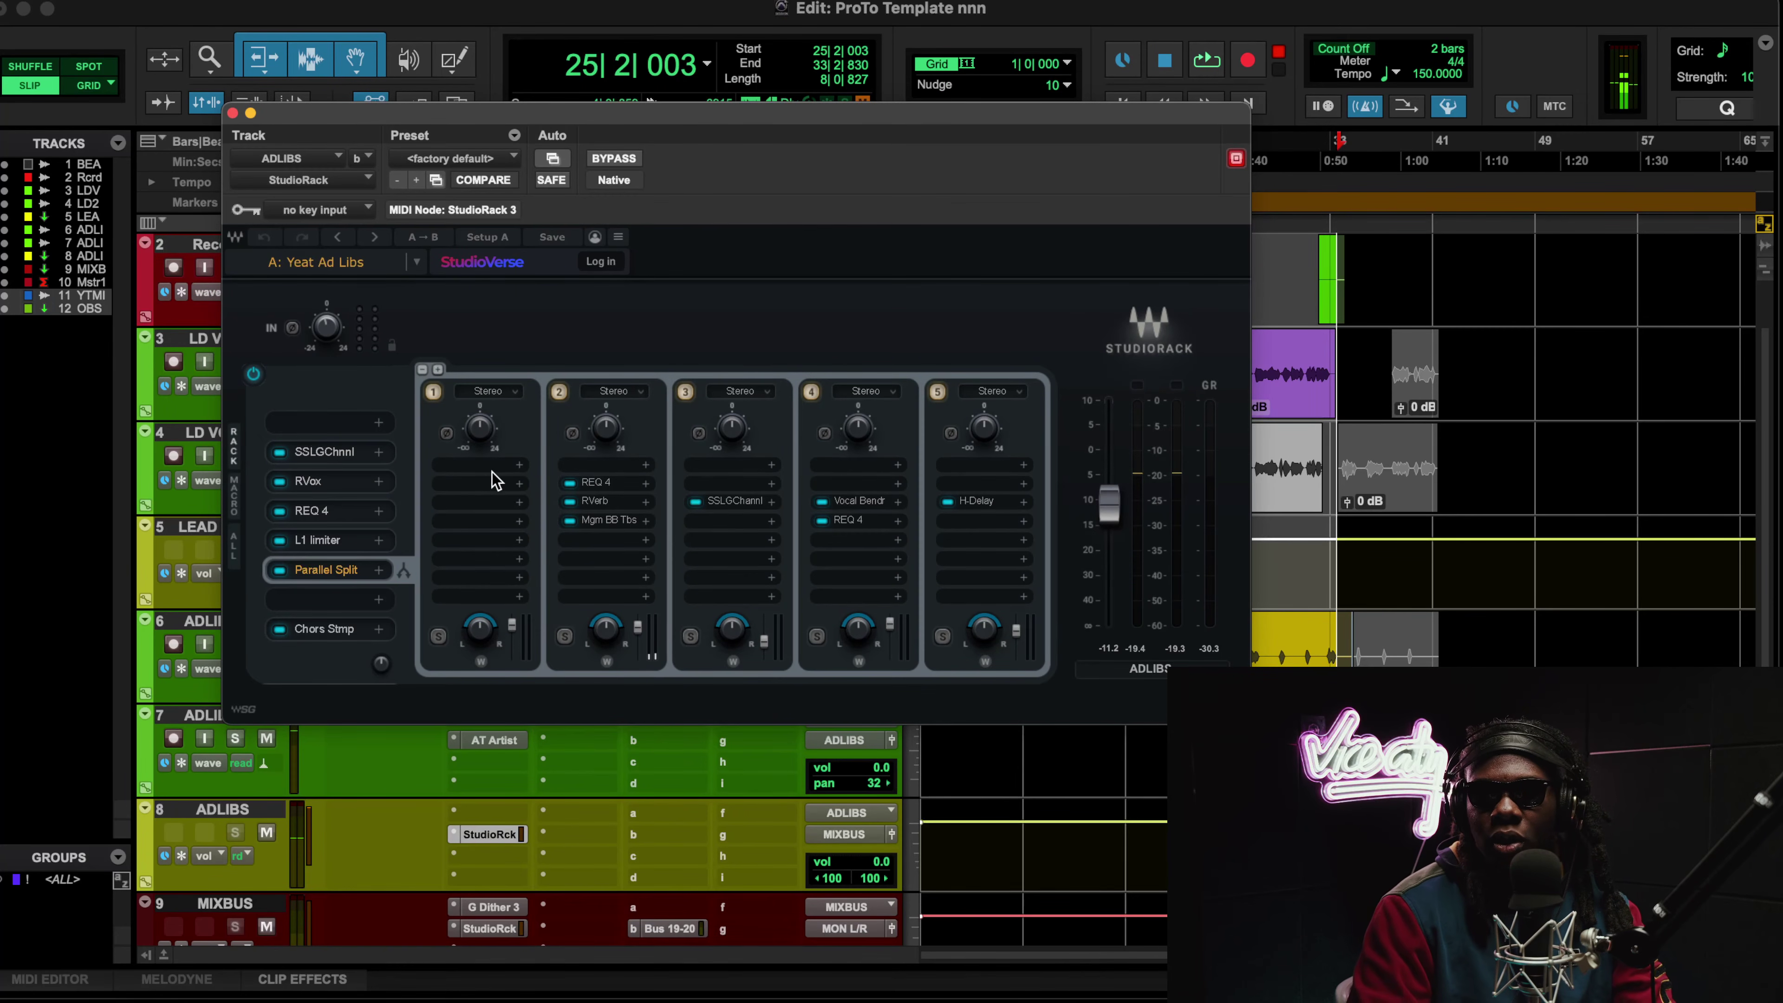
# Step: Examine the L1 limiter's threshold and output ceiling in the ADLIBS rack and close the module
pyautogui.click(356, 546)
pyautogui.moveTo(814, 277); pyautogui.dragTo(584, 279)
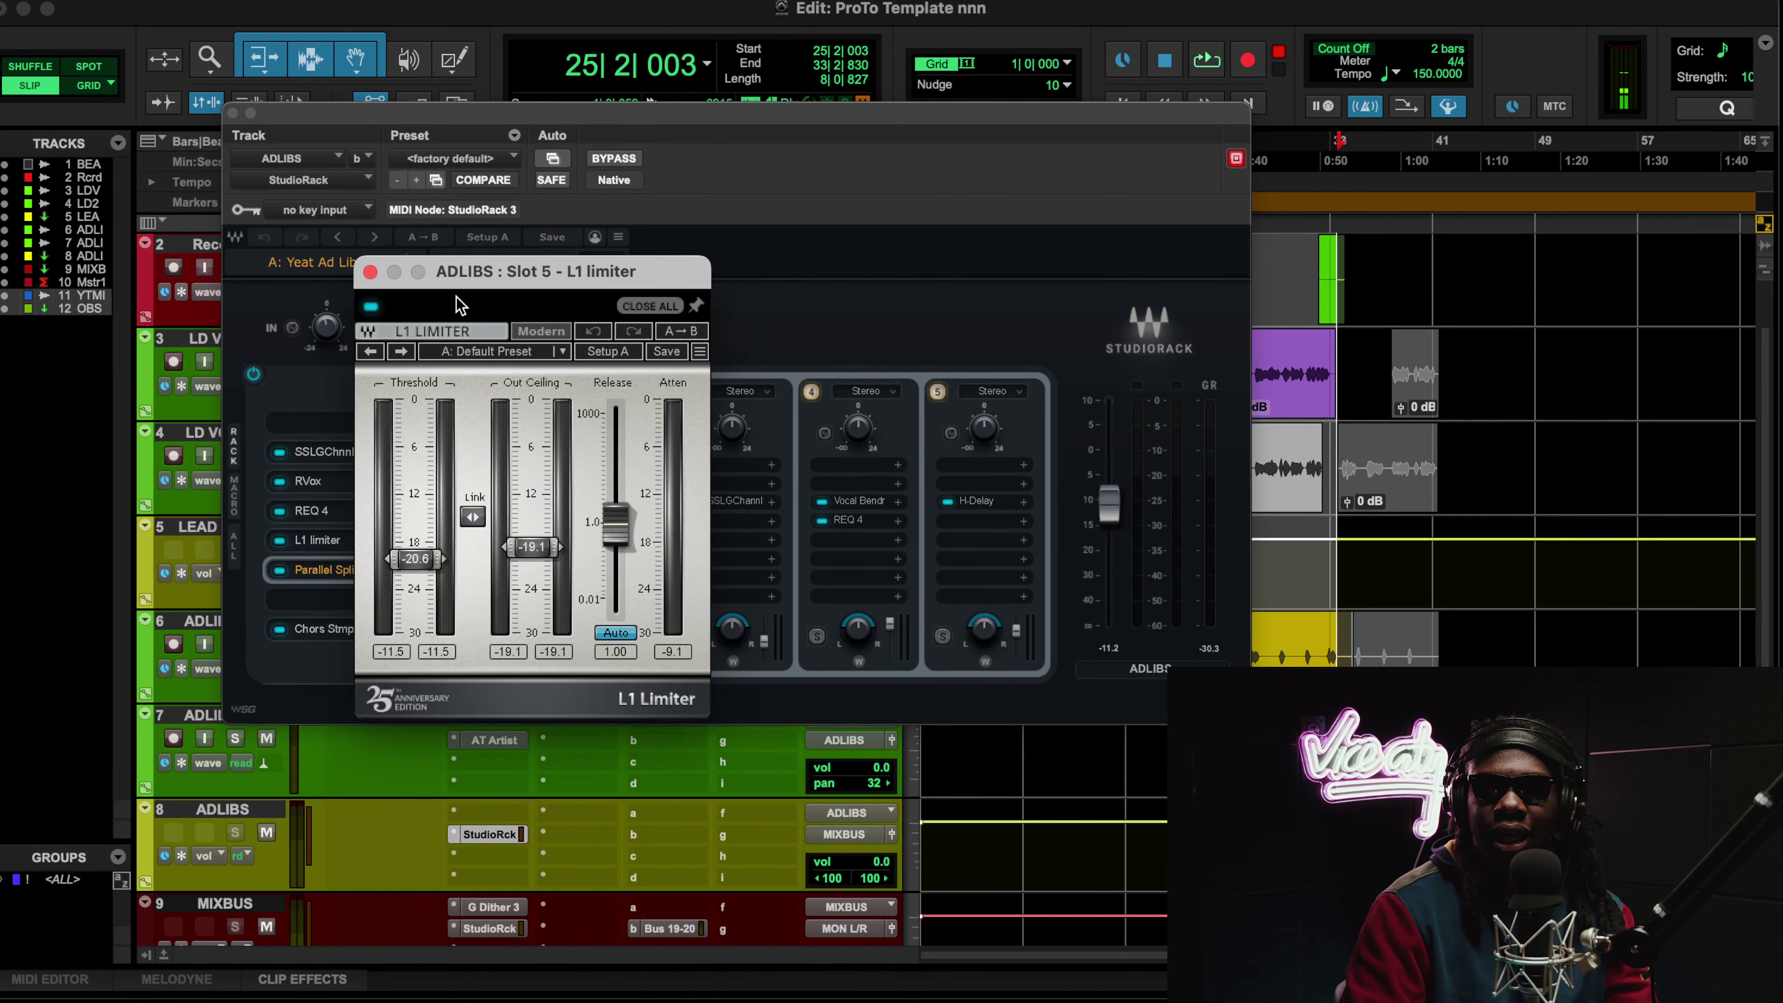
pyautogui.click(370, 273)
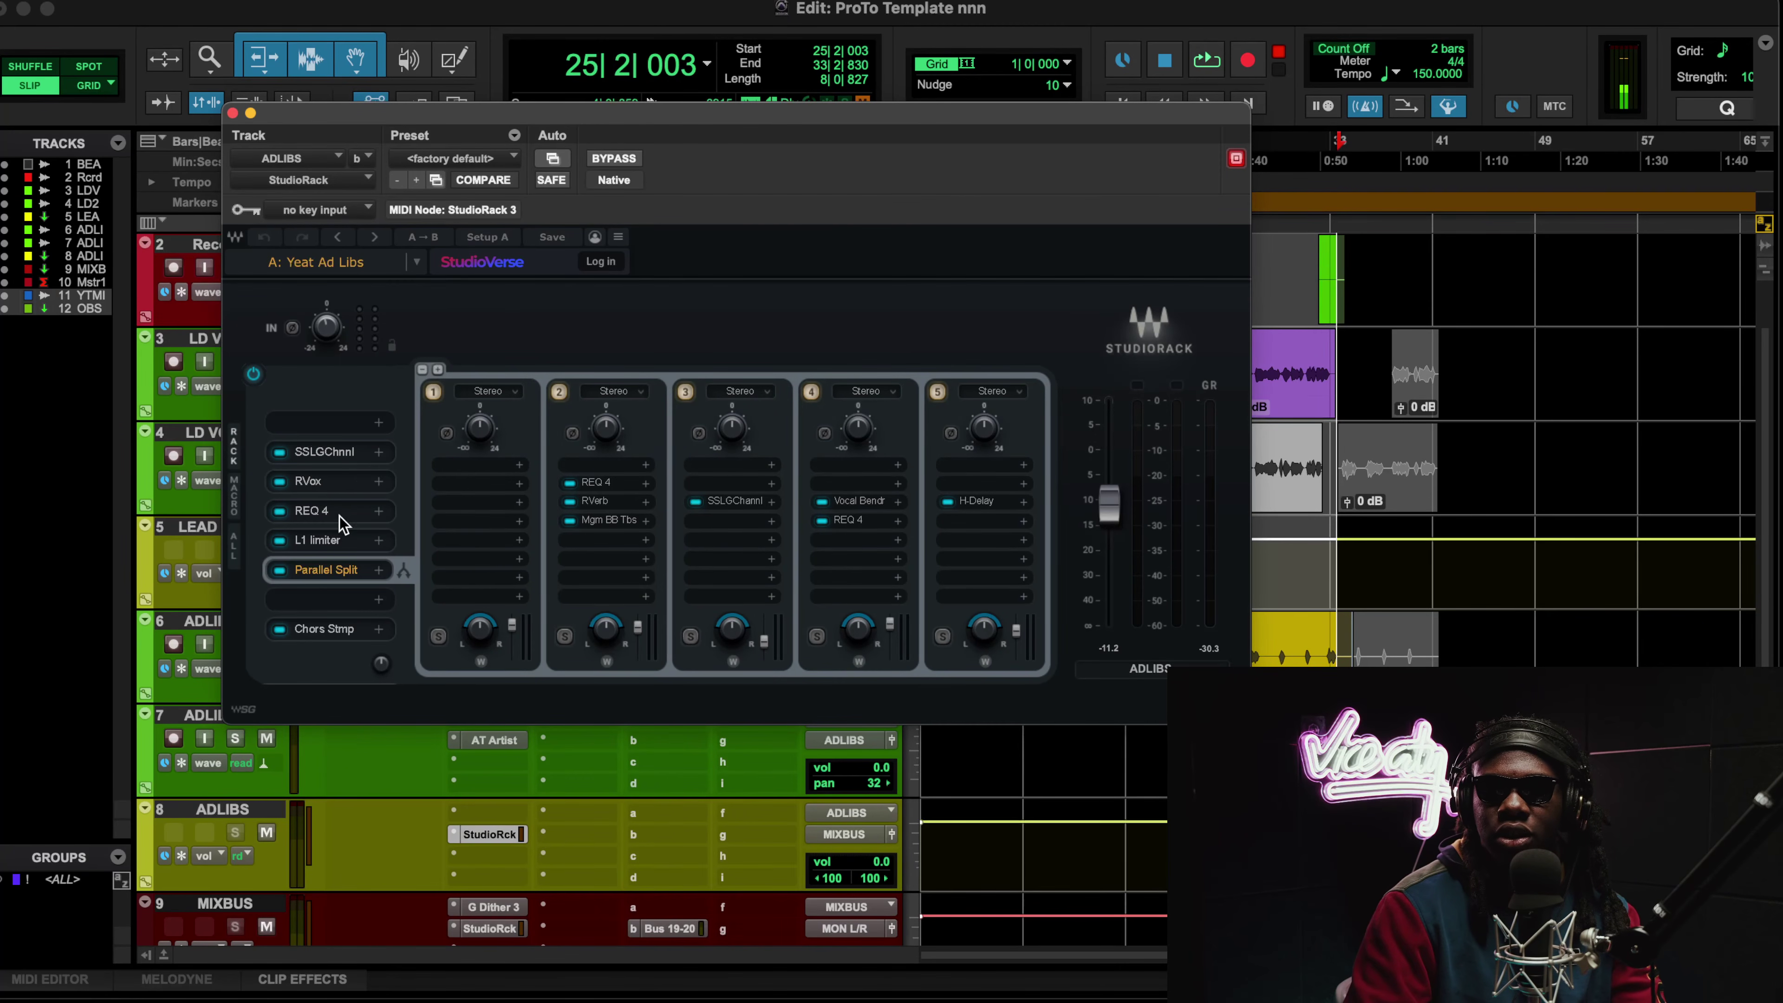
# Step: Examine the REQ 4, RVerb and Magma BB Tubes modules in parallel split 2, closing each one
pyautogui.click(591, 501)
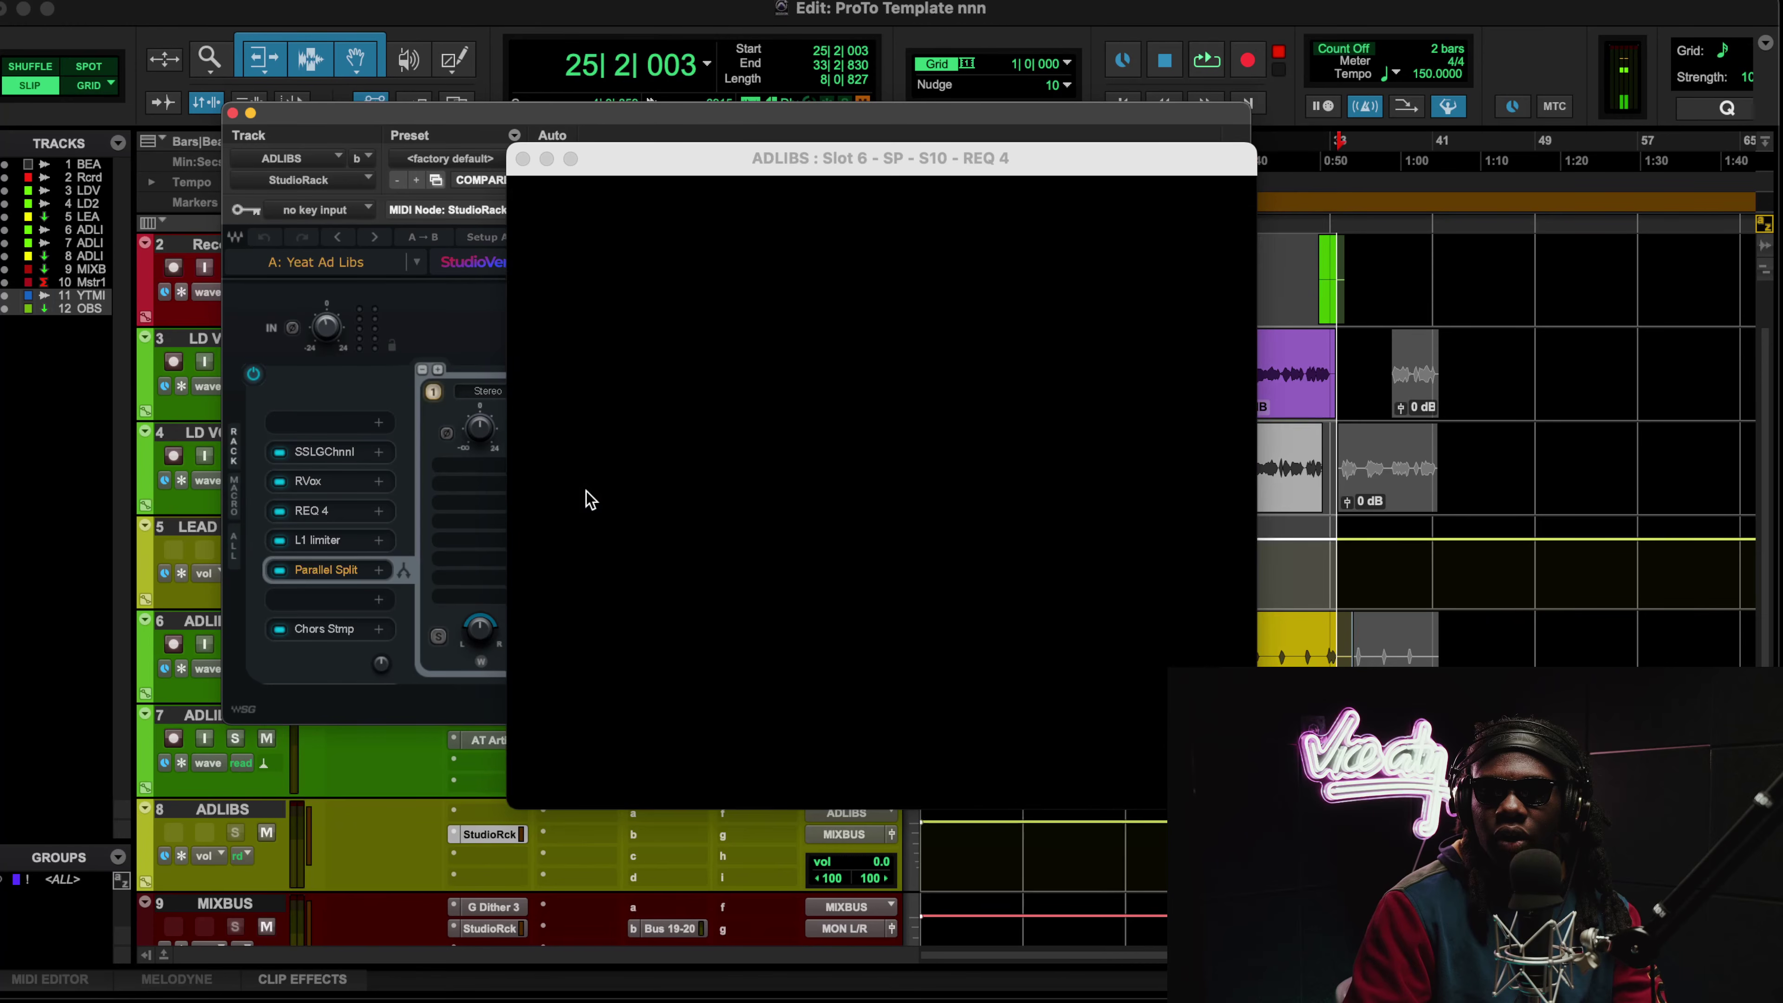
pyautogui.click(523, 159)
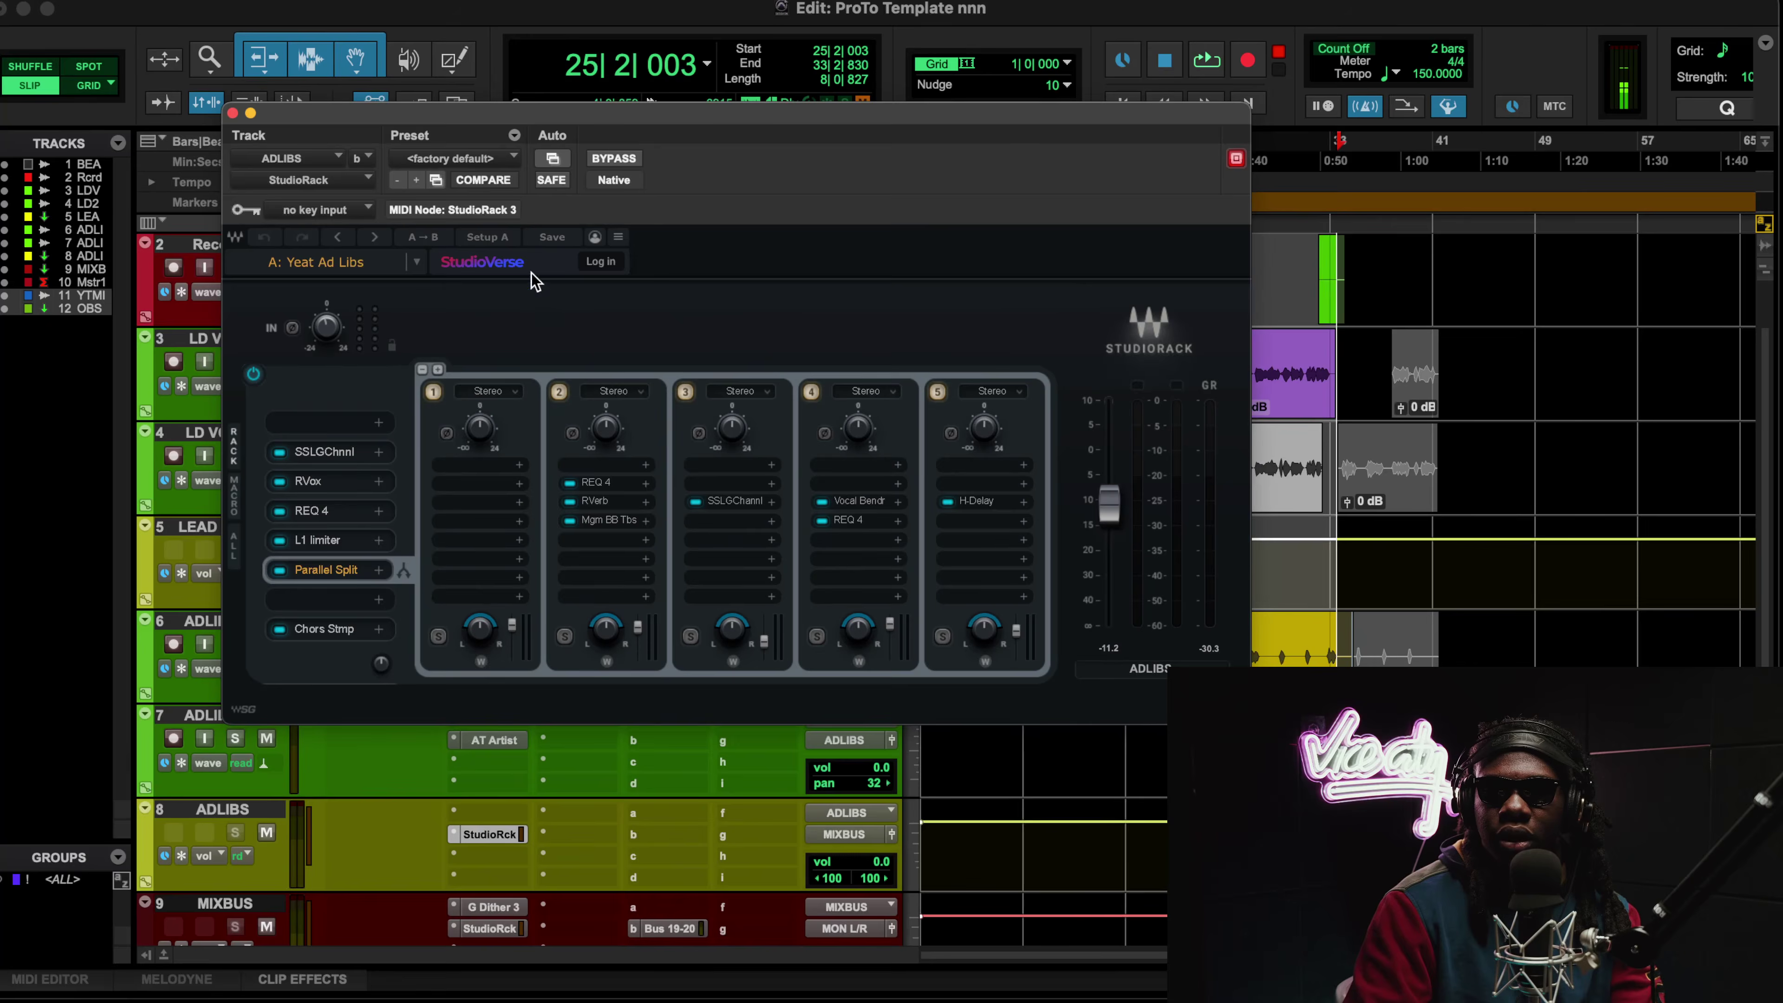
pyautogui.click(591, 502)
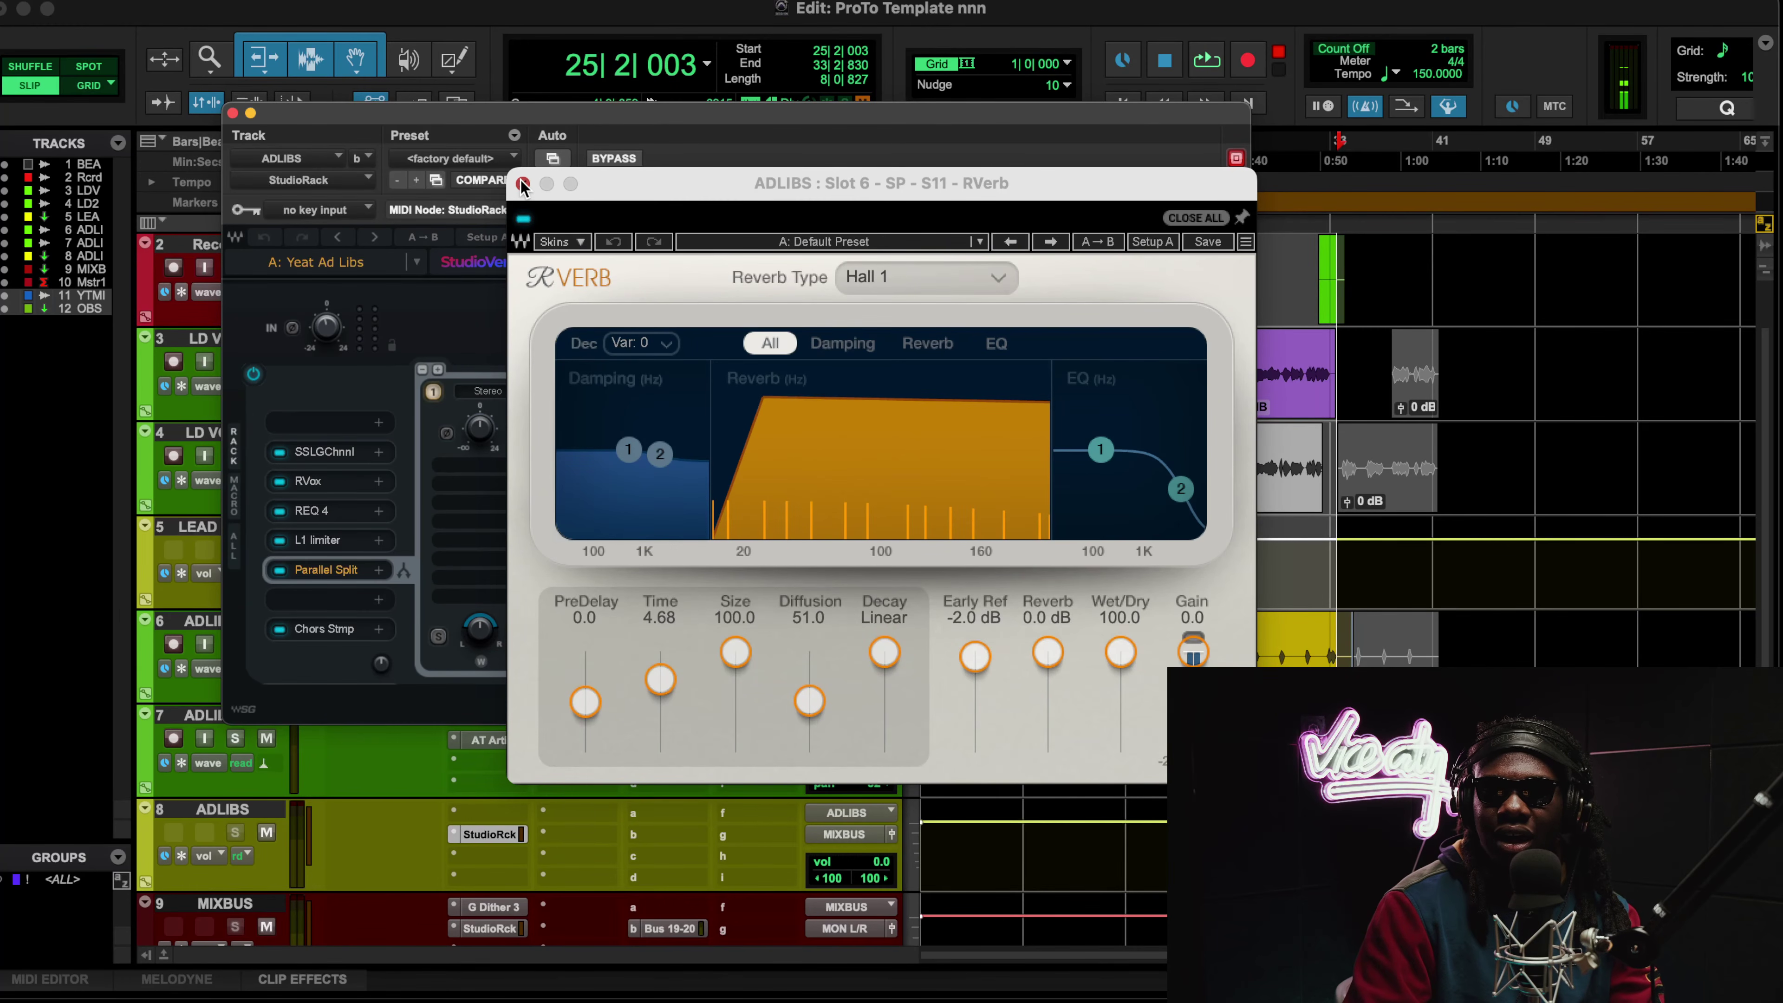
pyautogui.click(522, 184)
pyautogui.click(597, 528)
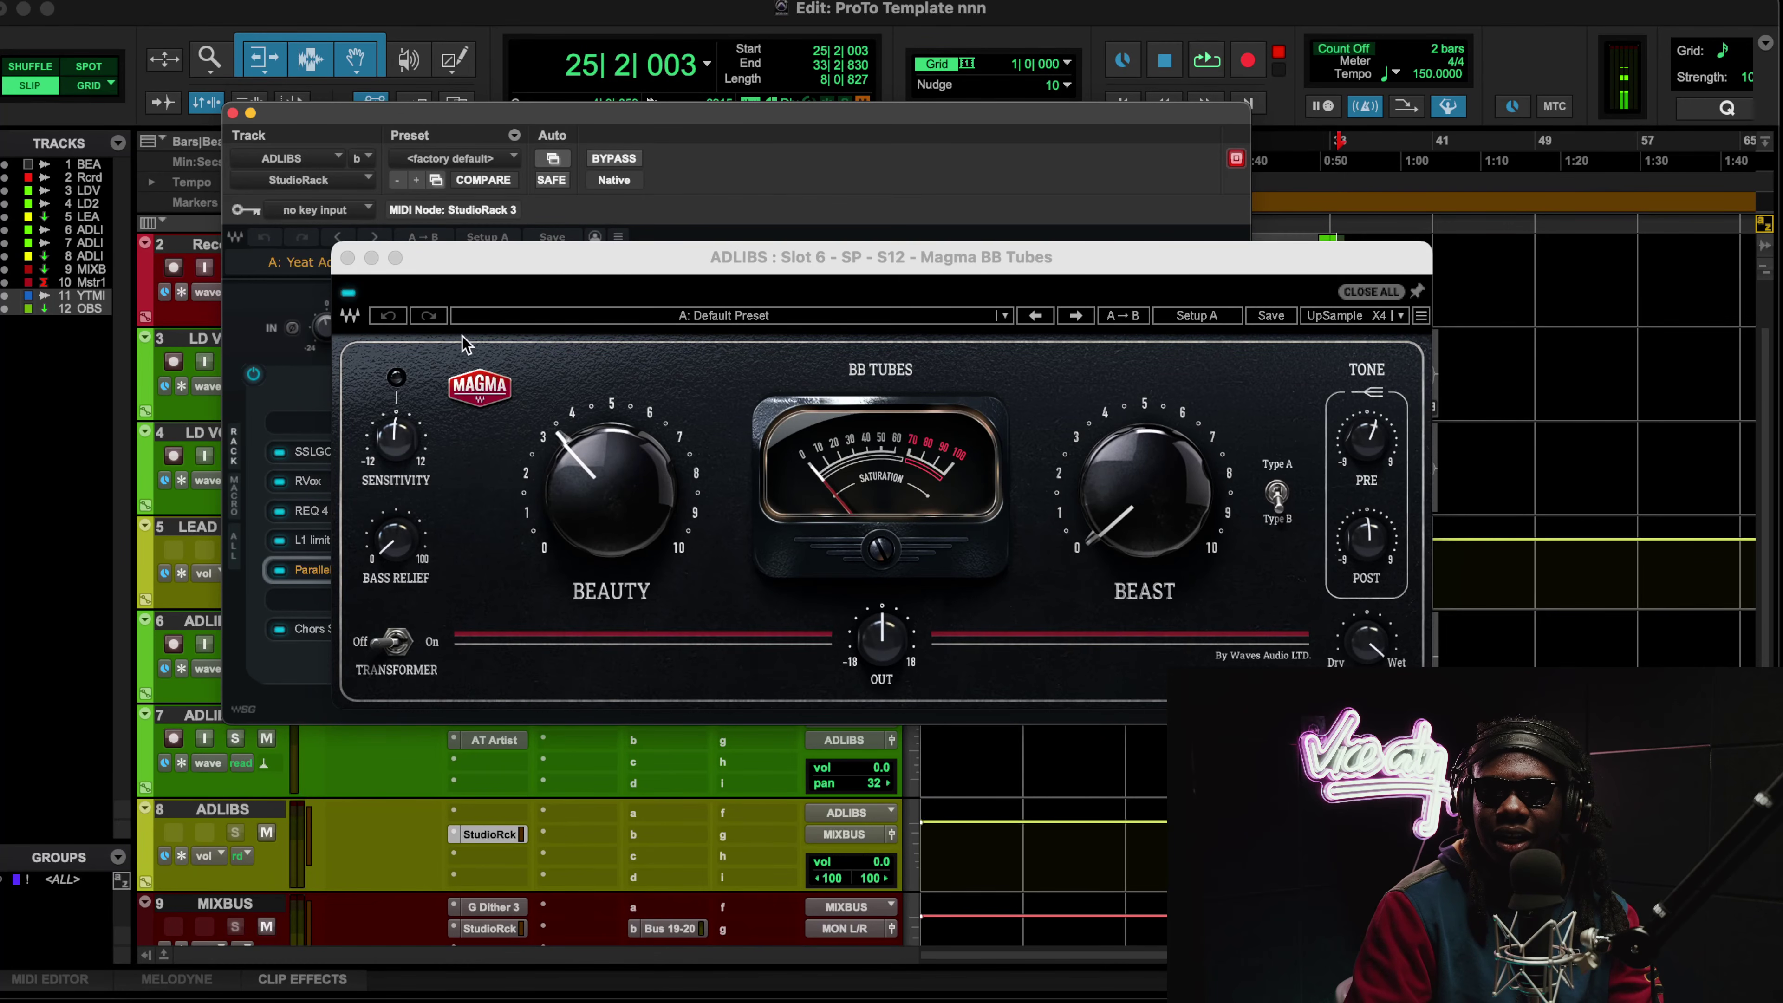
pyautogui.click(346, 258)
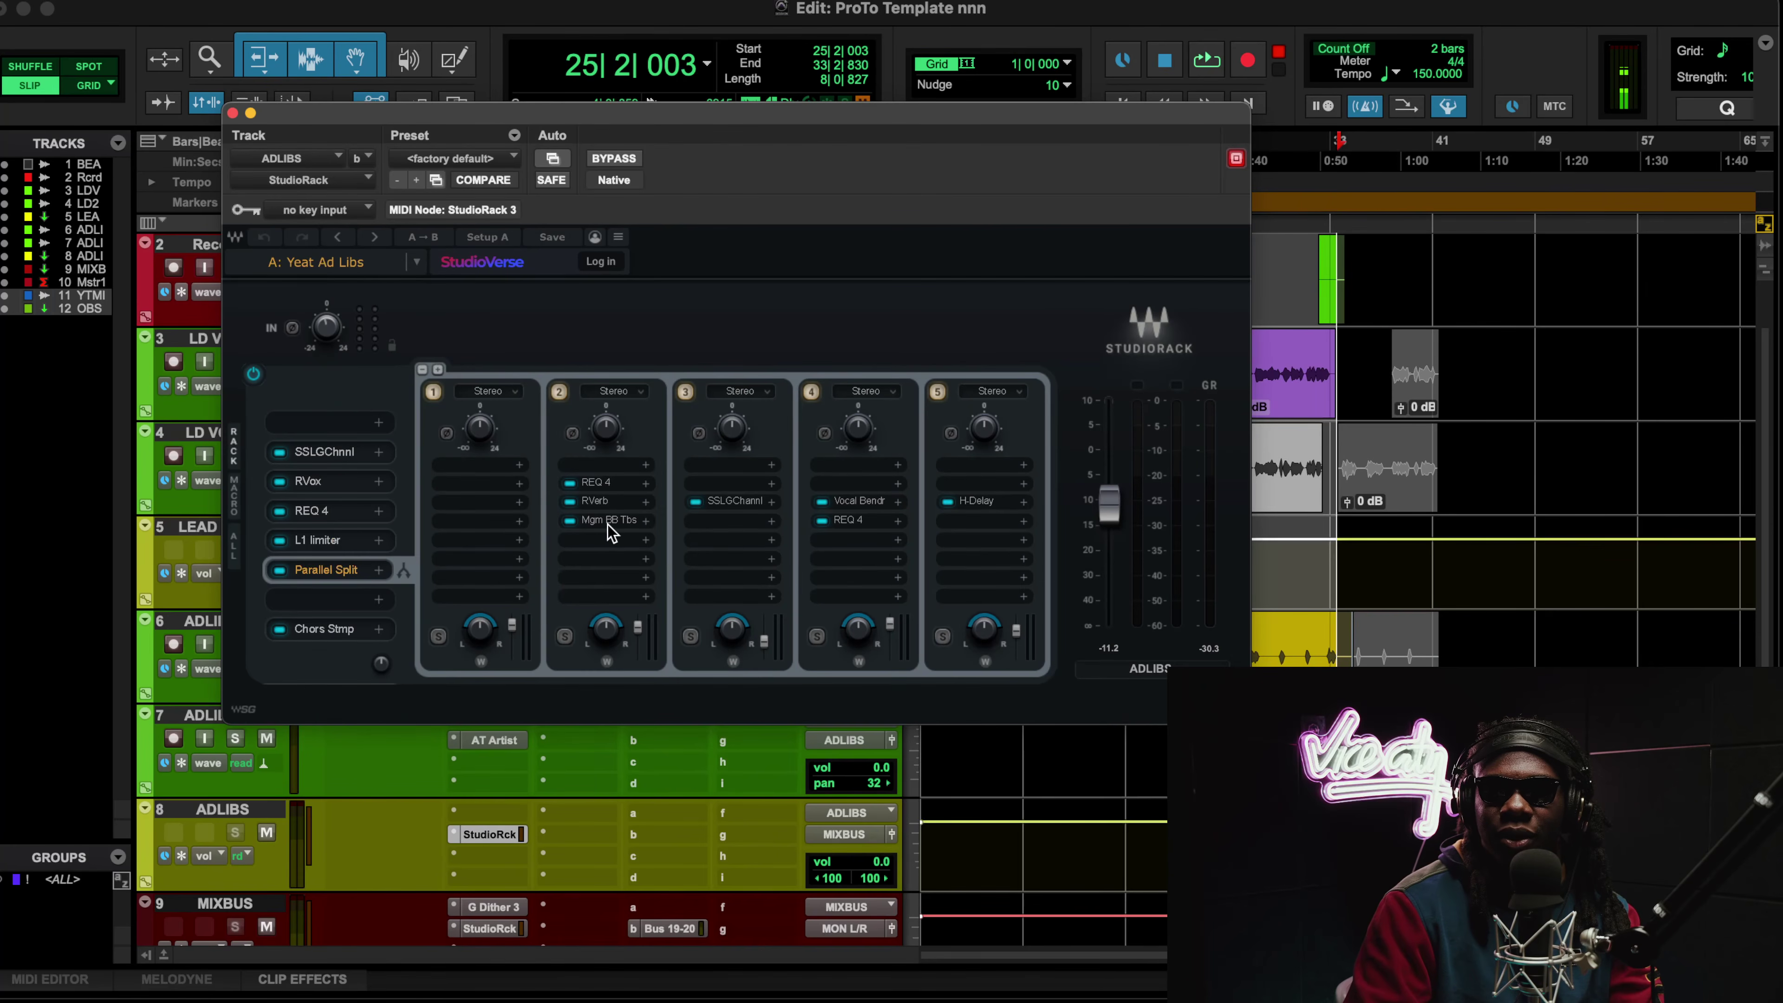
pyautogui.click(595, 501)
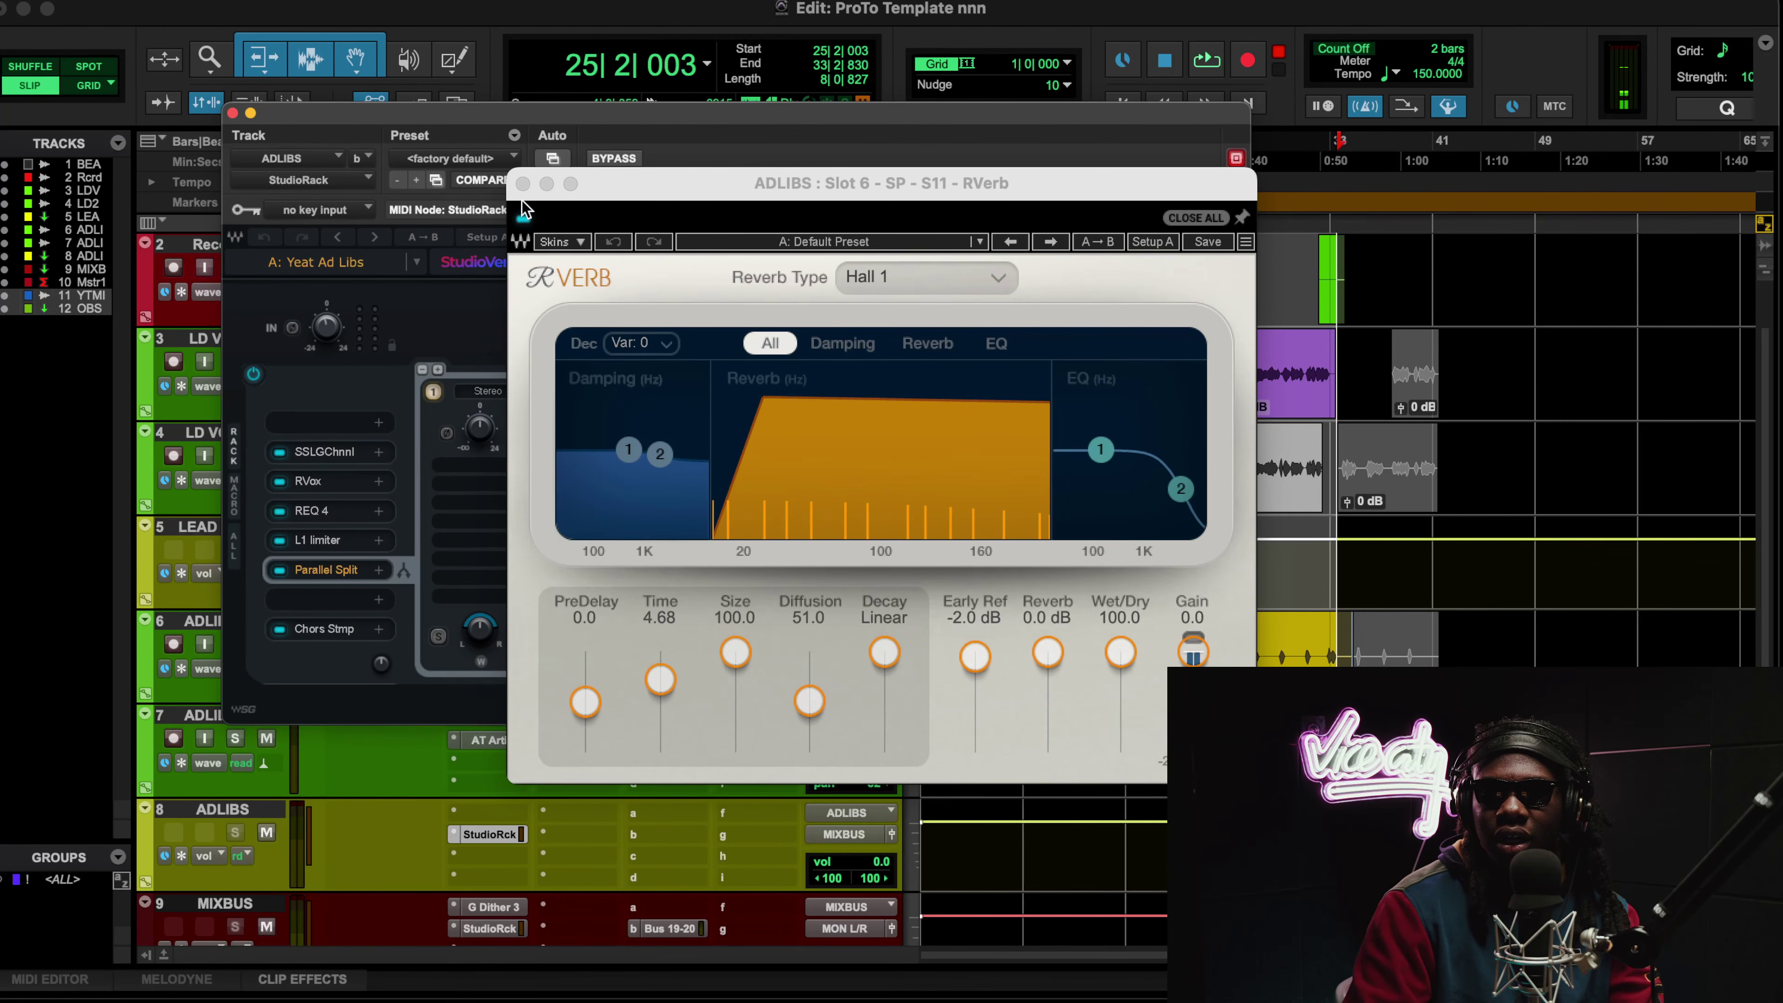
pyautogui.click(523, 185)
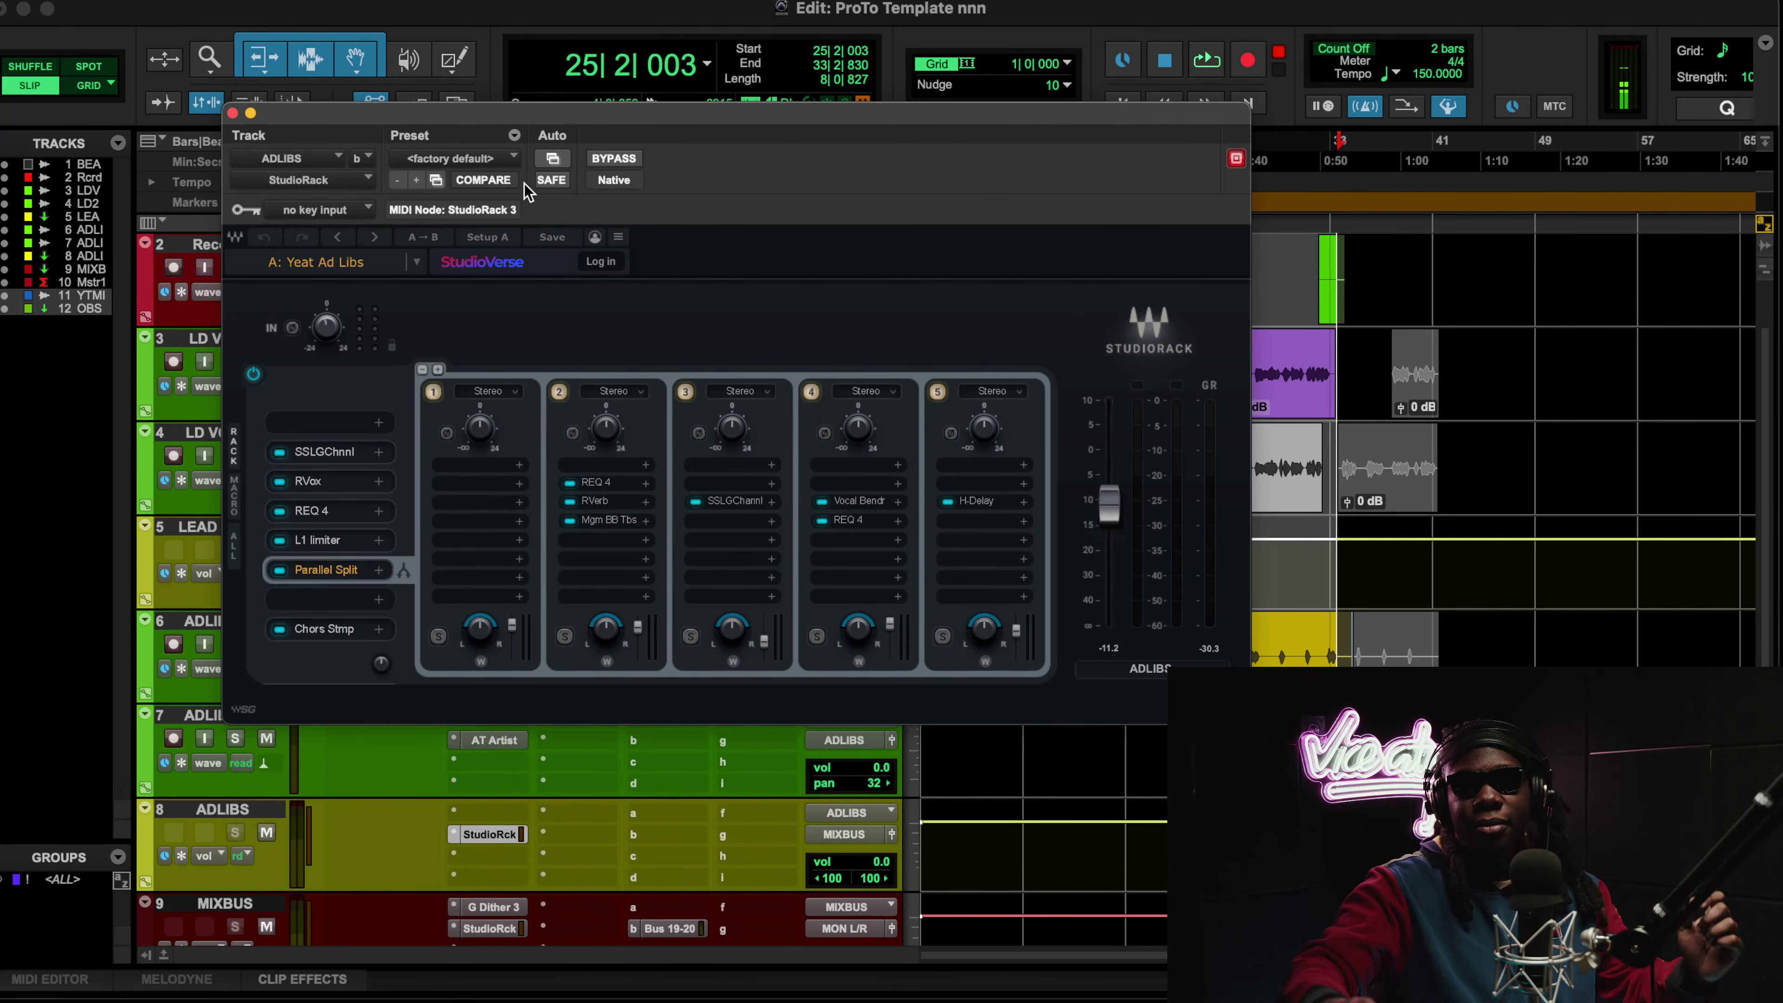
# Step: Examine the SSLGChannel filters and EQ in parallel split 3, audition the loop, close the module and stop playback
pyautogui.click(735, 501)
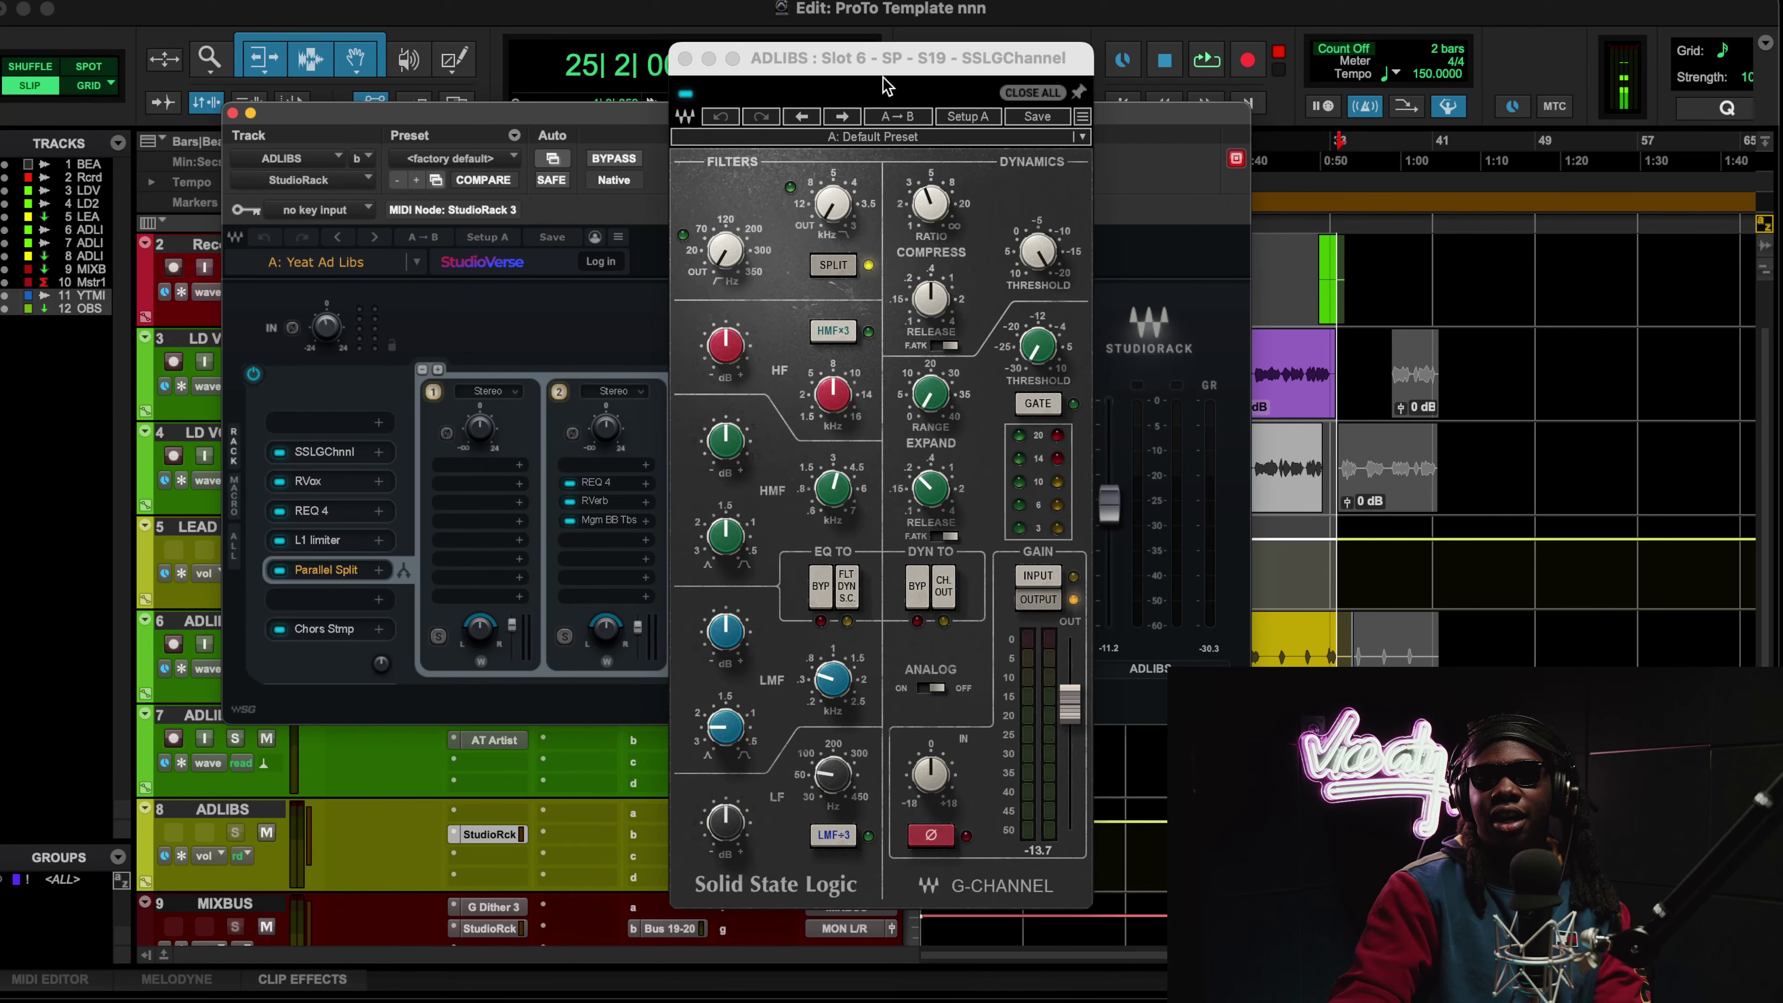
pyautogui.moveTo(888, 68); pyautogui.dragTo(735, 64)
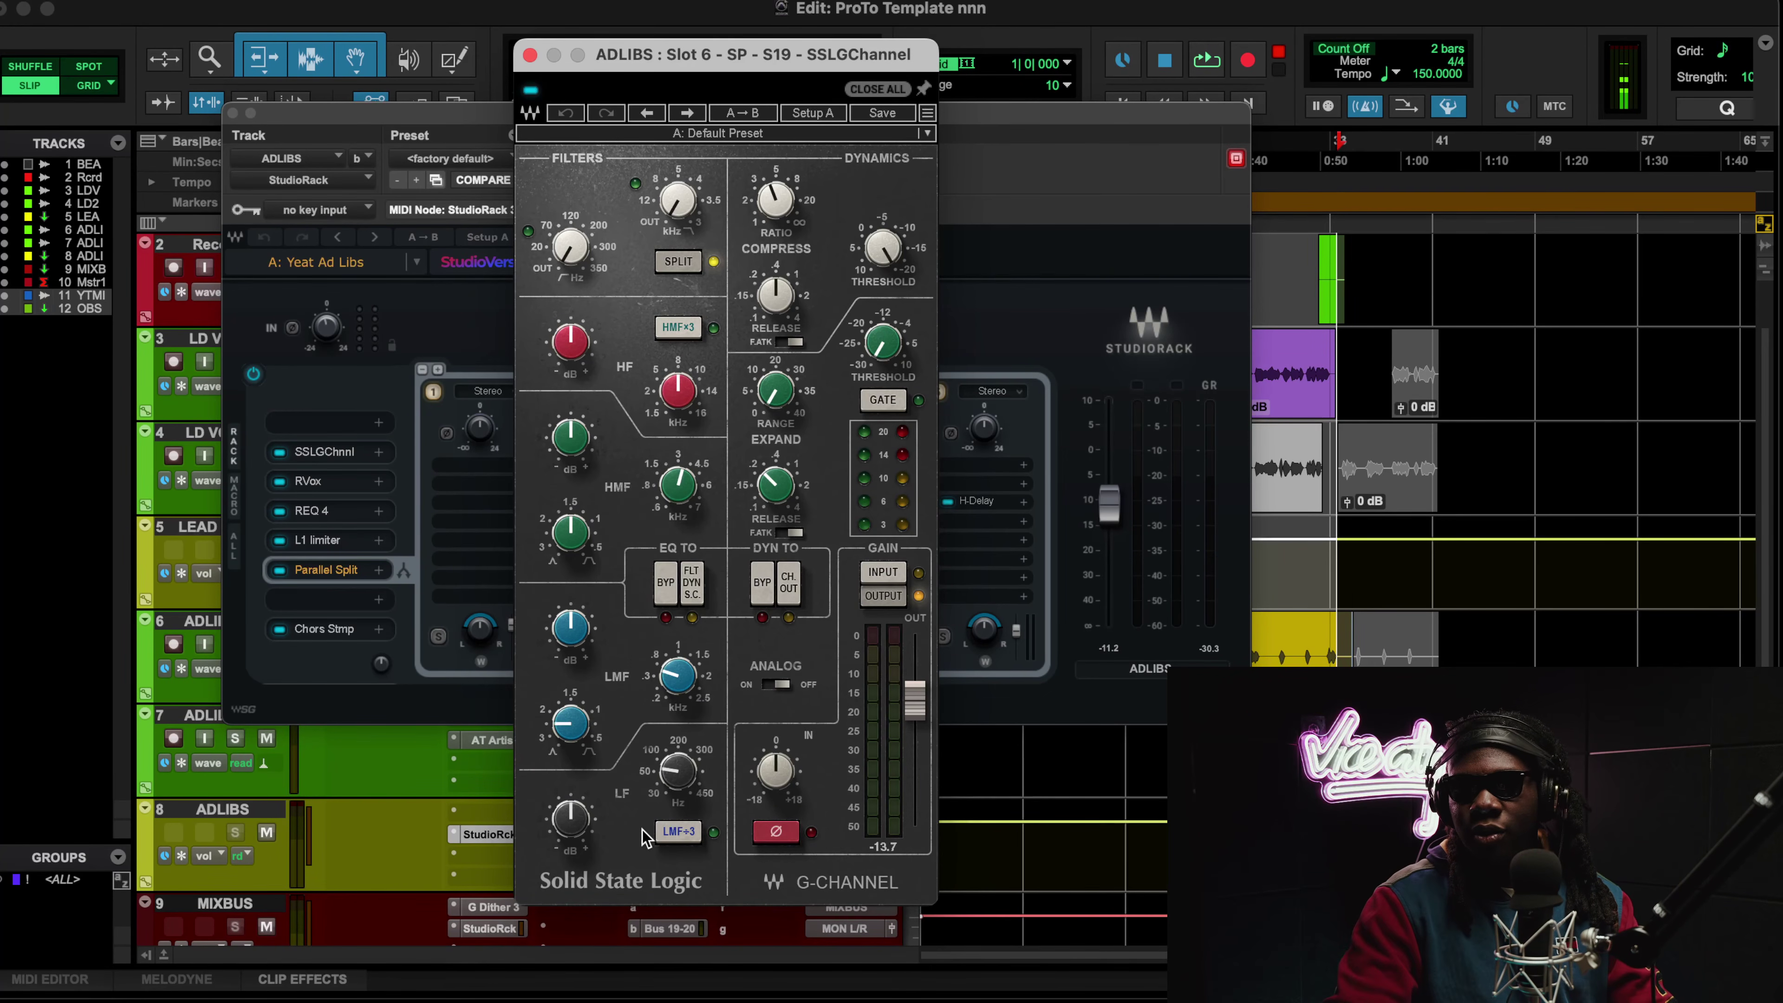
pyautogui.click(576, 823)
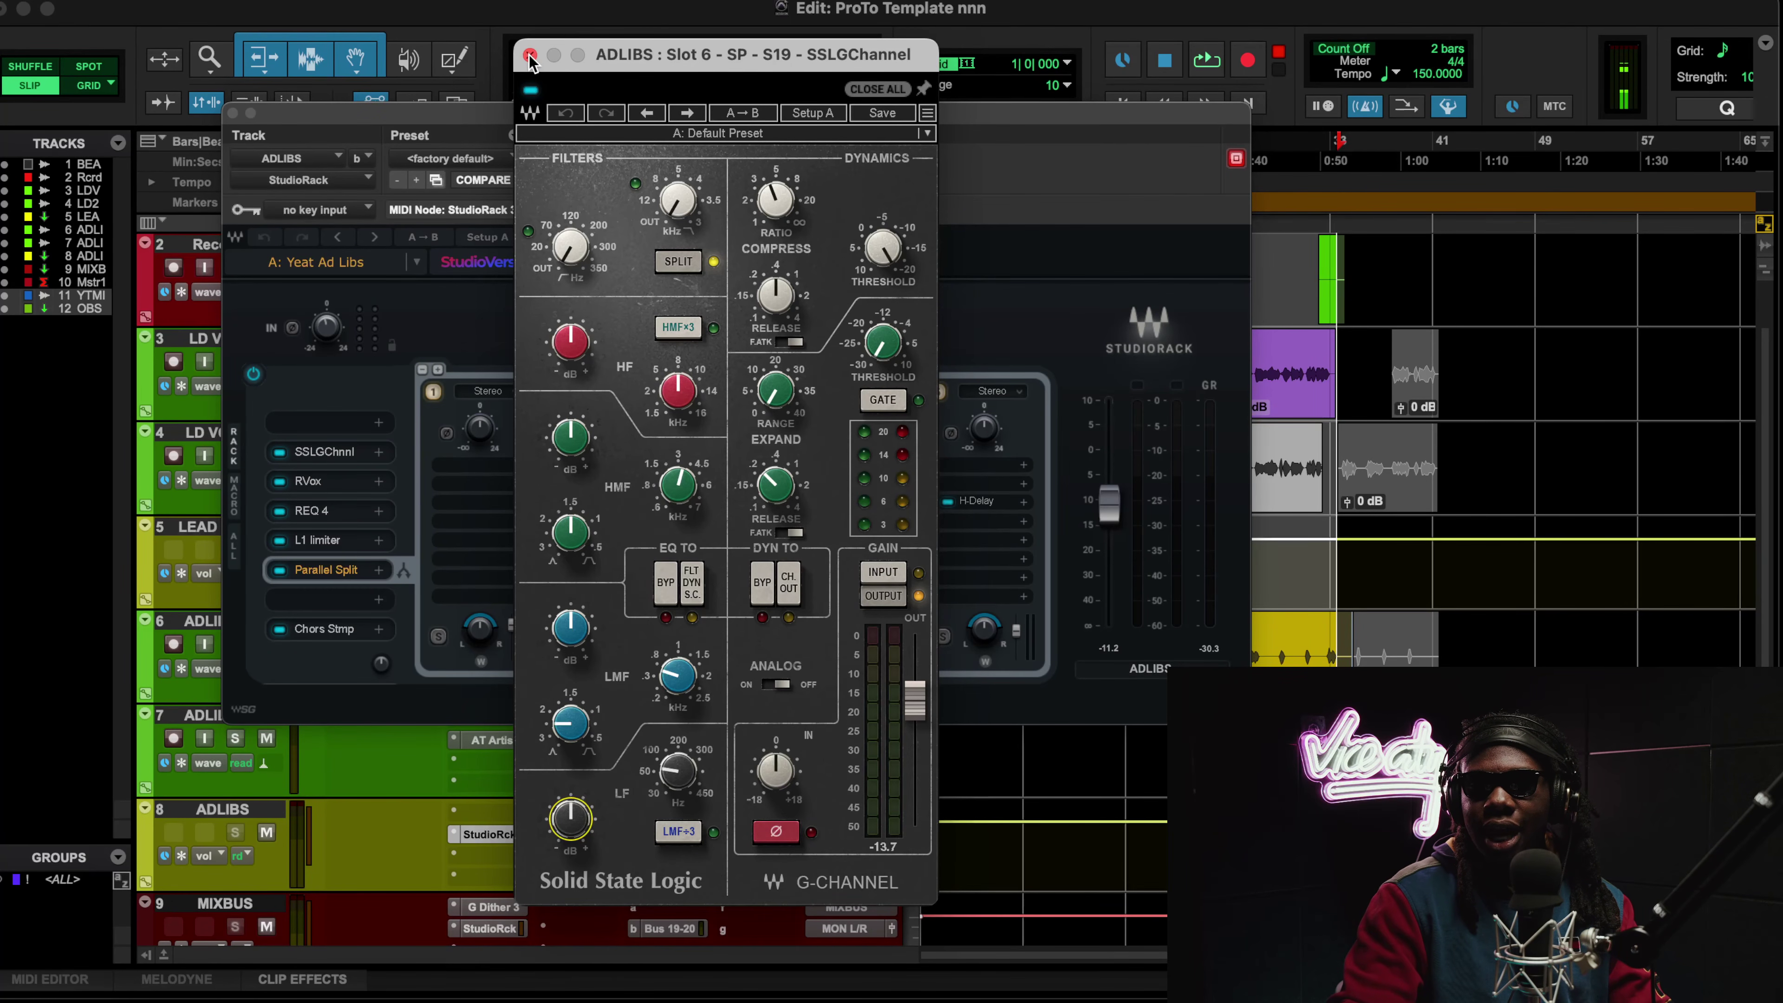
pyautogui.press('space')
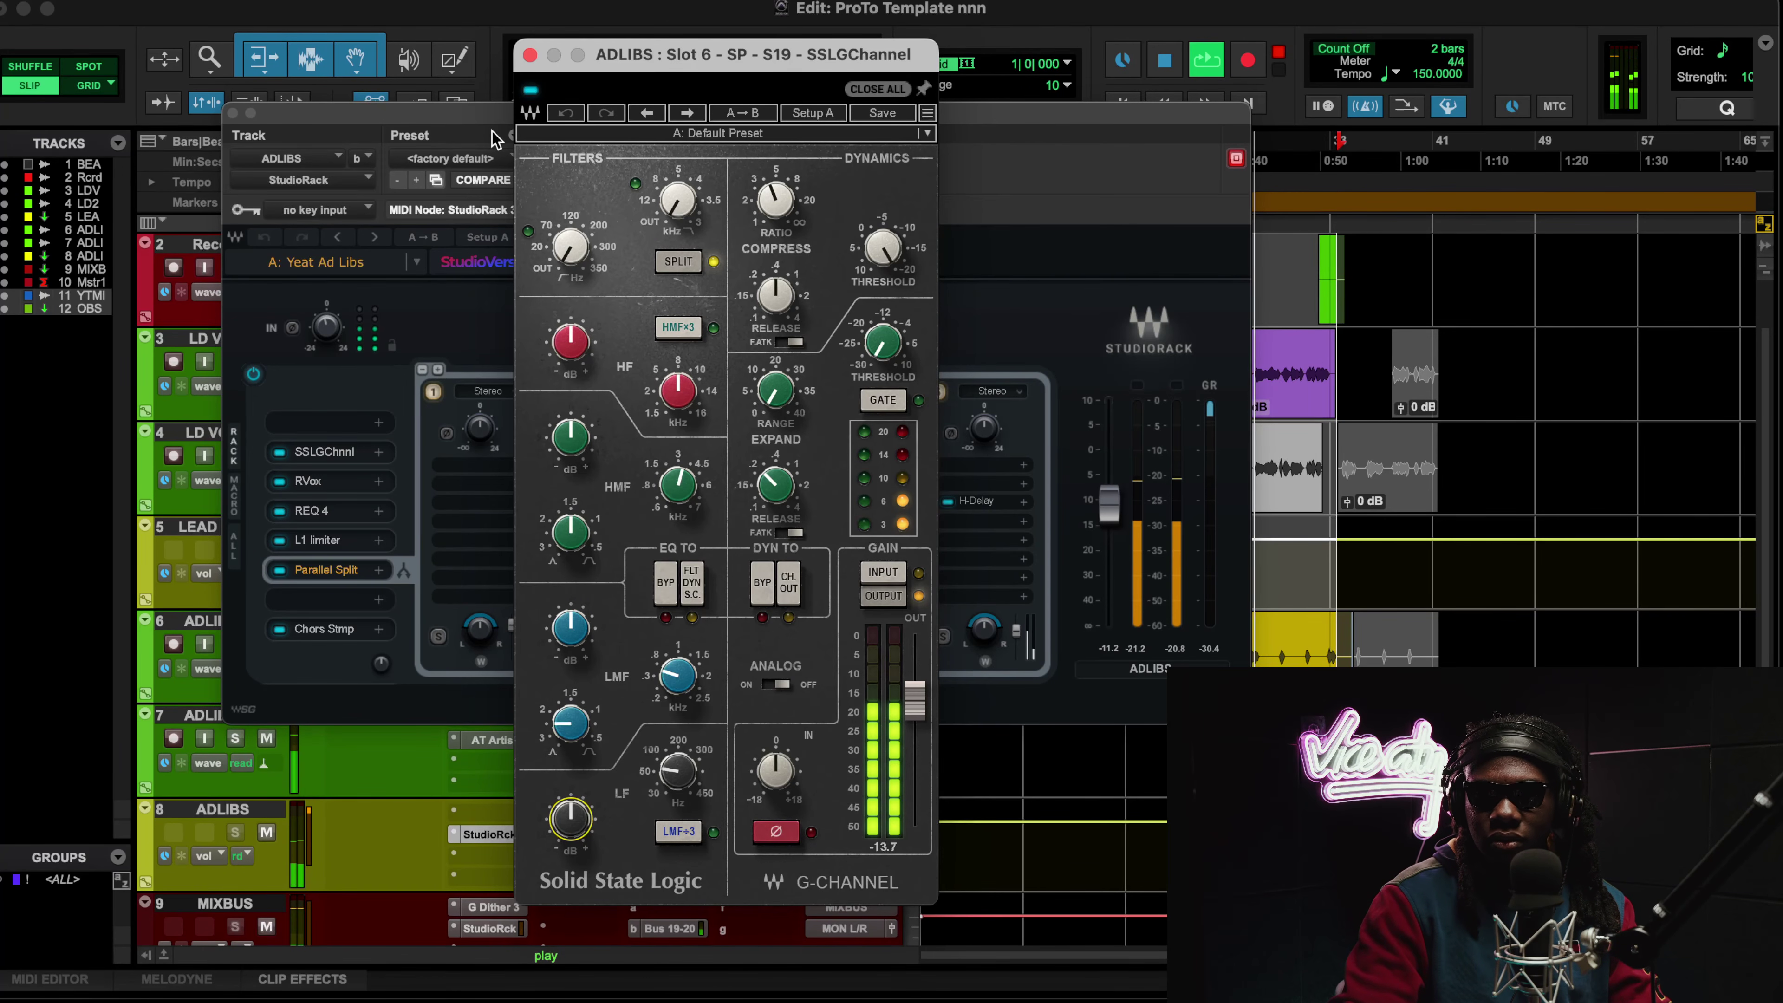
pyautogui.click(529, 54)
pyautogui.press('space')
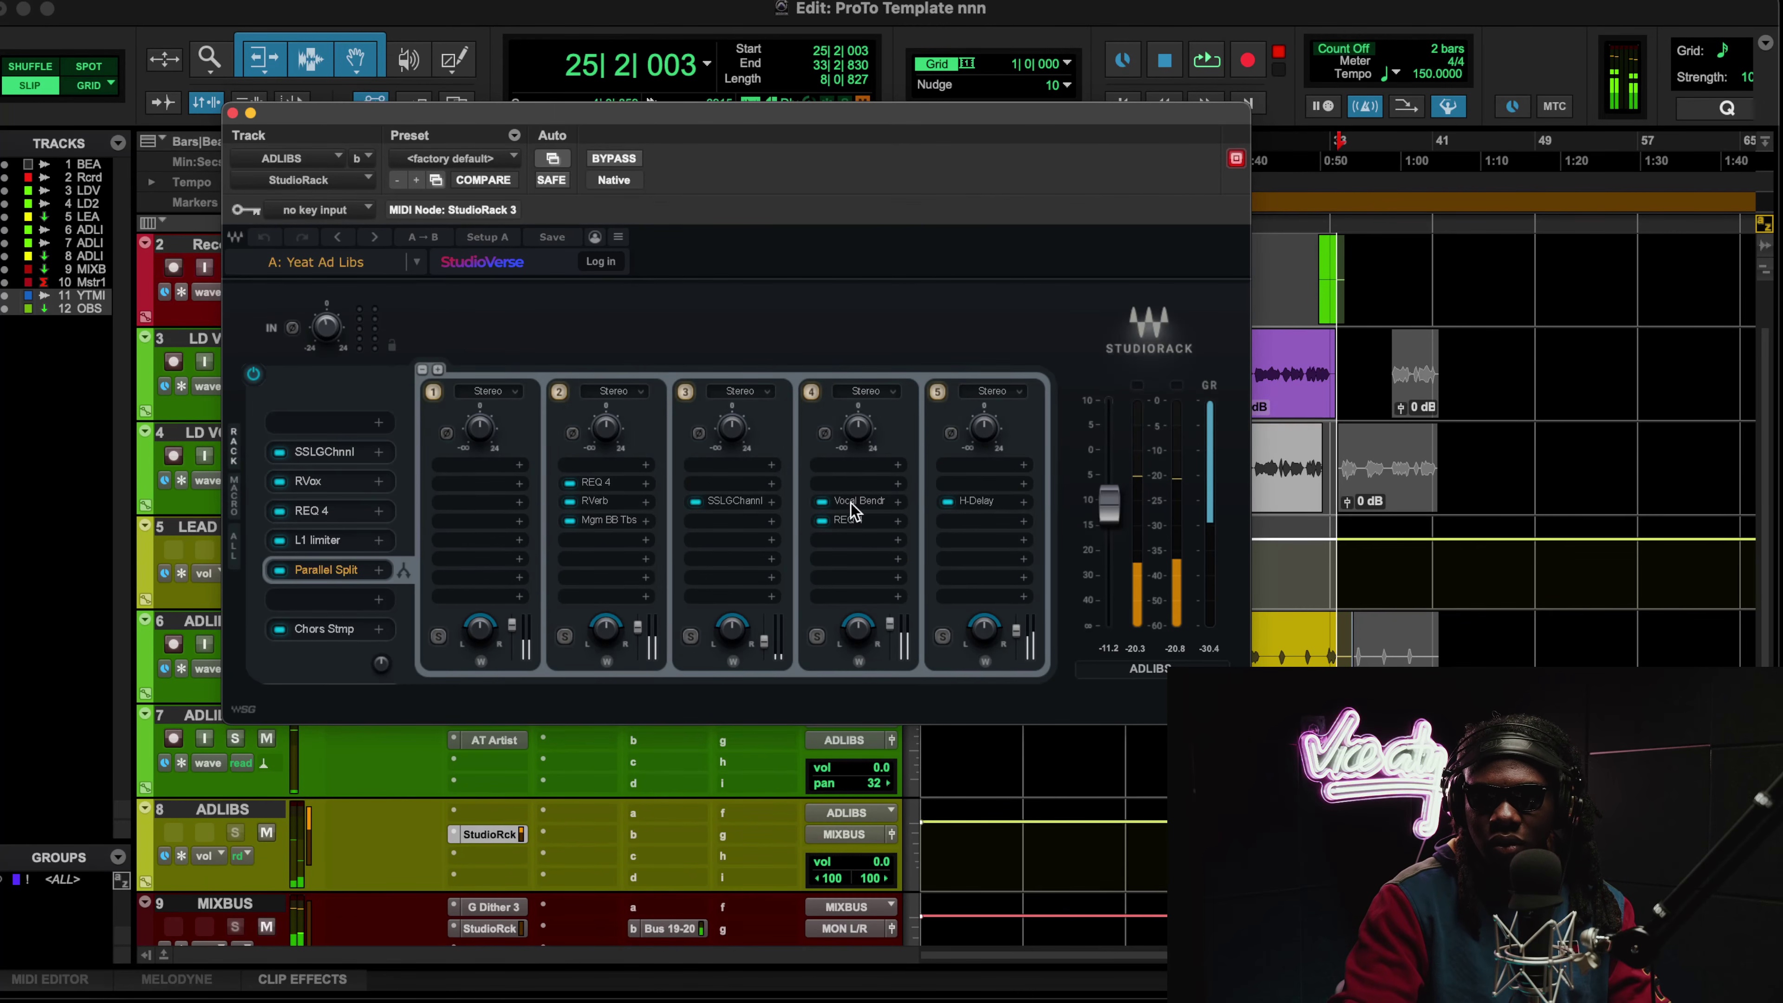
# Step: Audition the ad-lib loop with parallel split 4 disabled and open its Vocal Bender with the Age Modifier preset
pyautogui.click(813, 393)
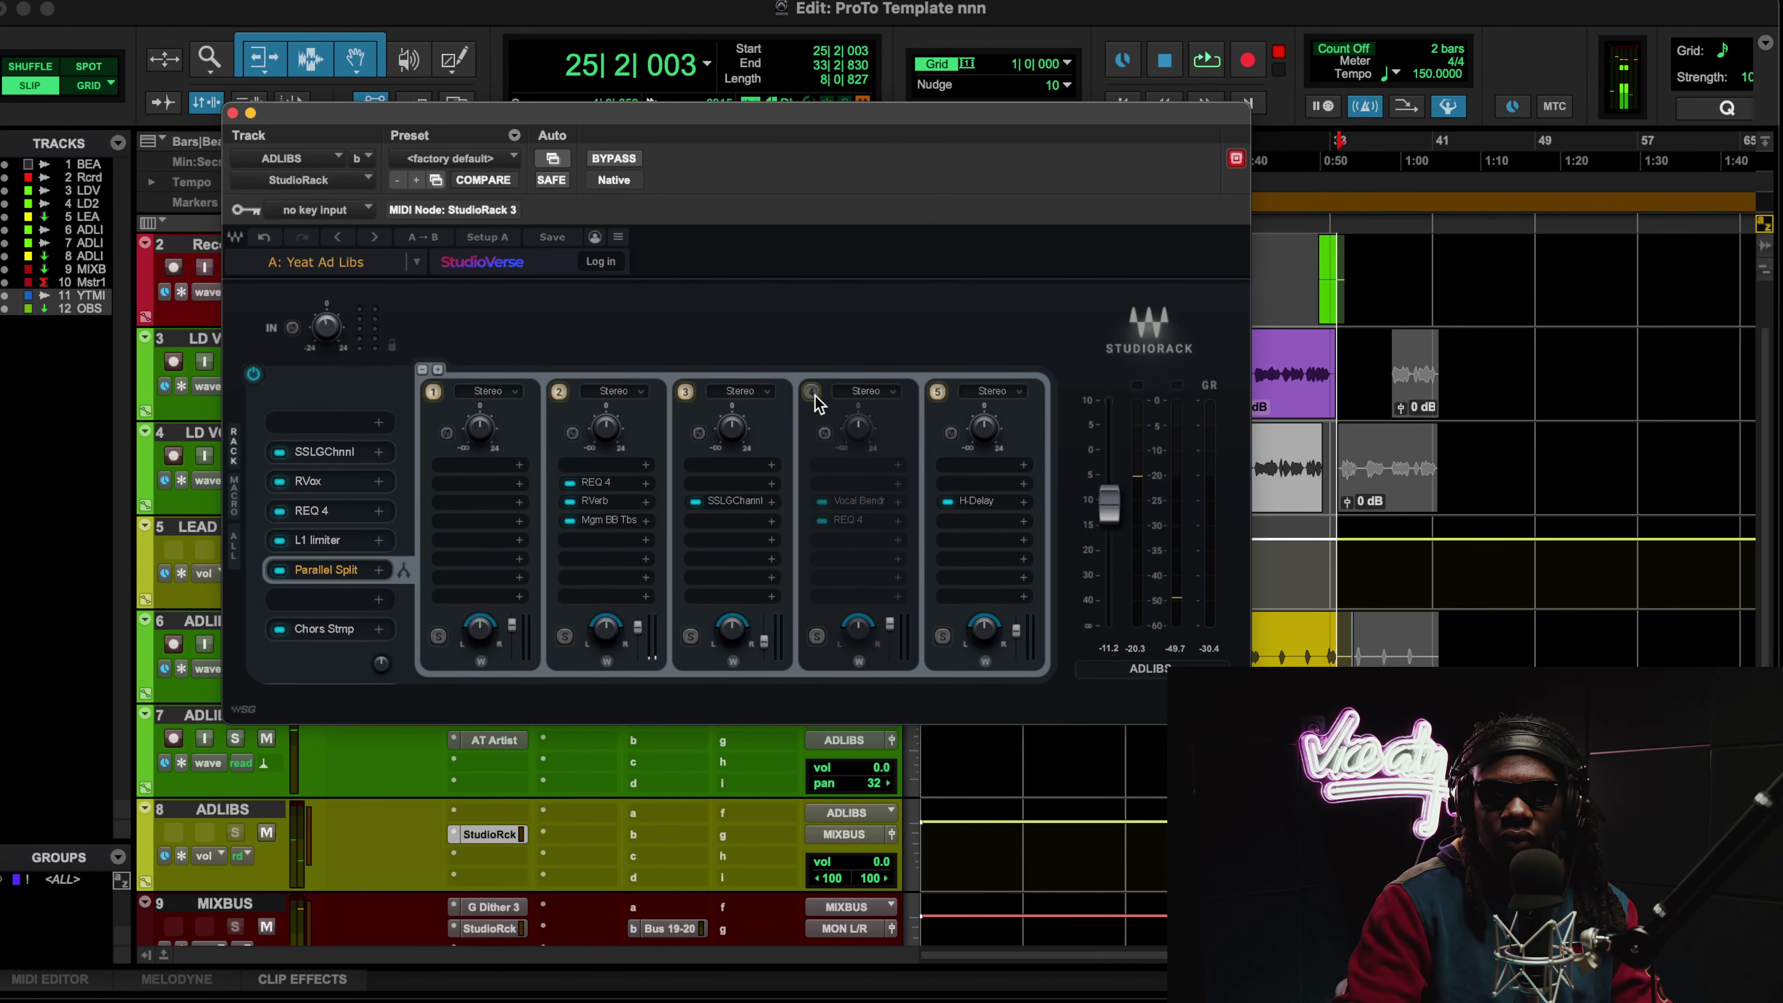
pyautogui.press('space')
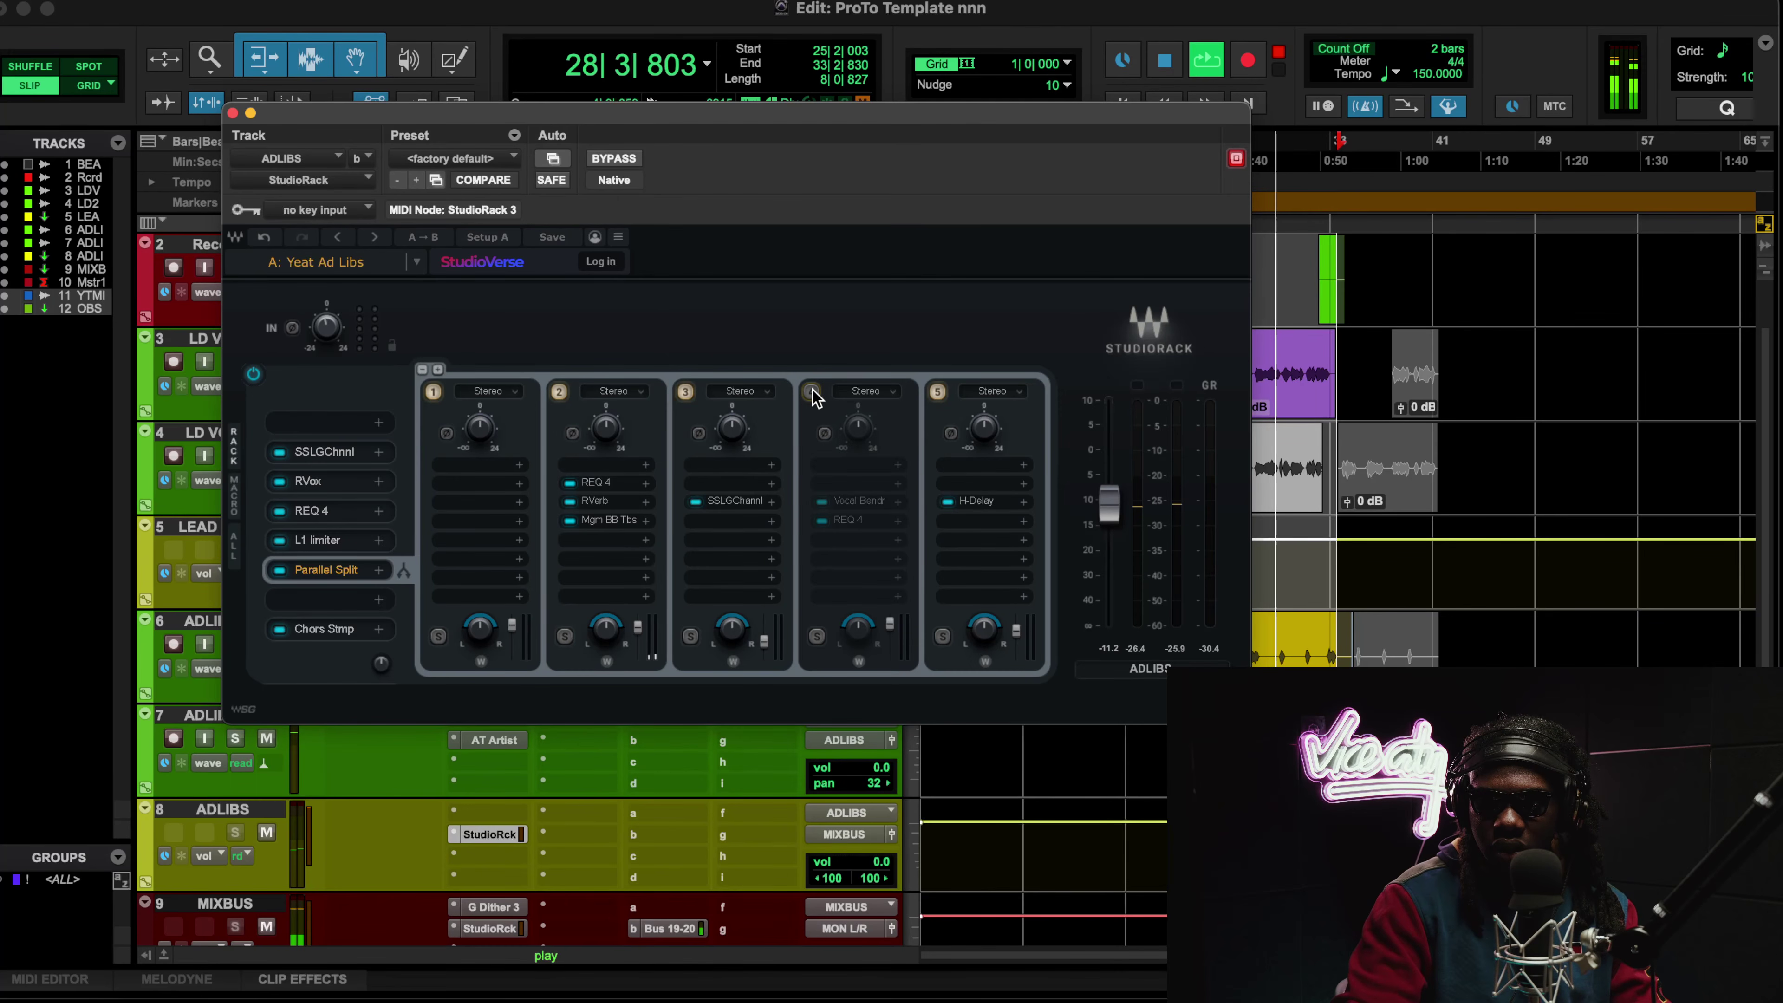
pyautogui.click(864, 501)
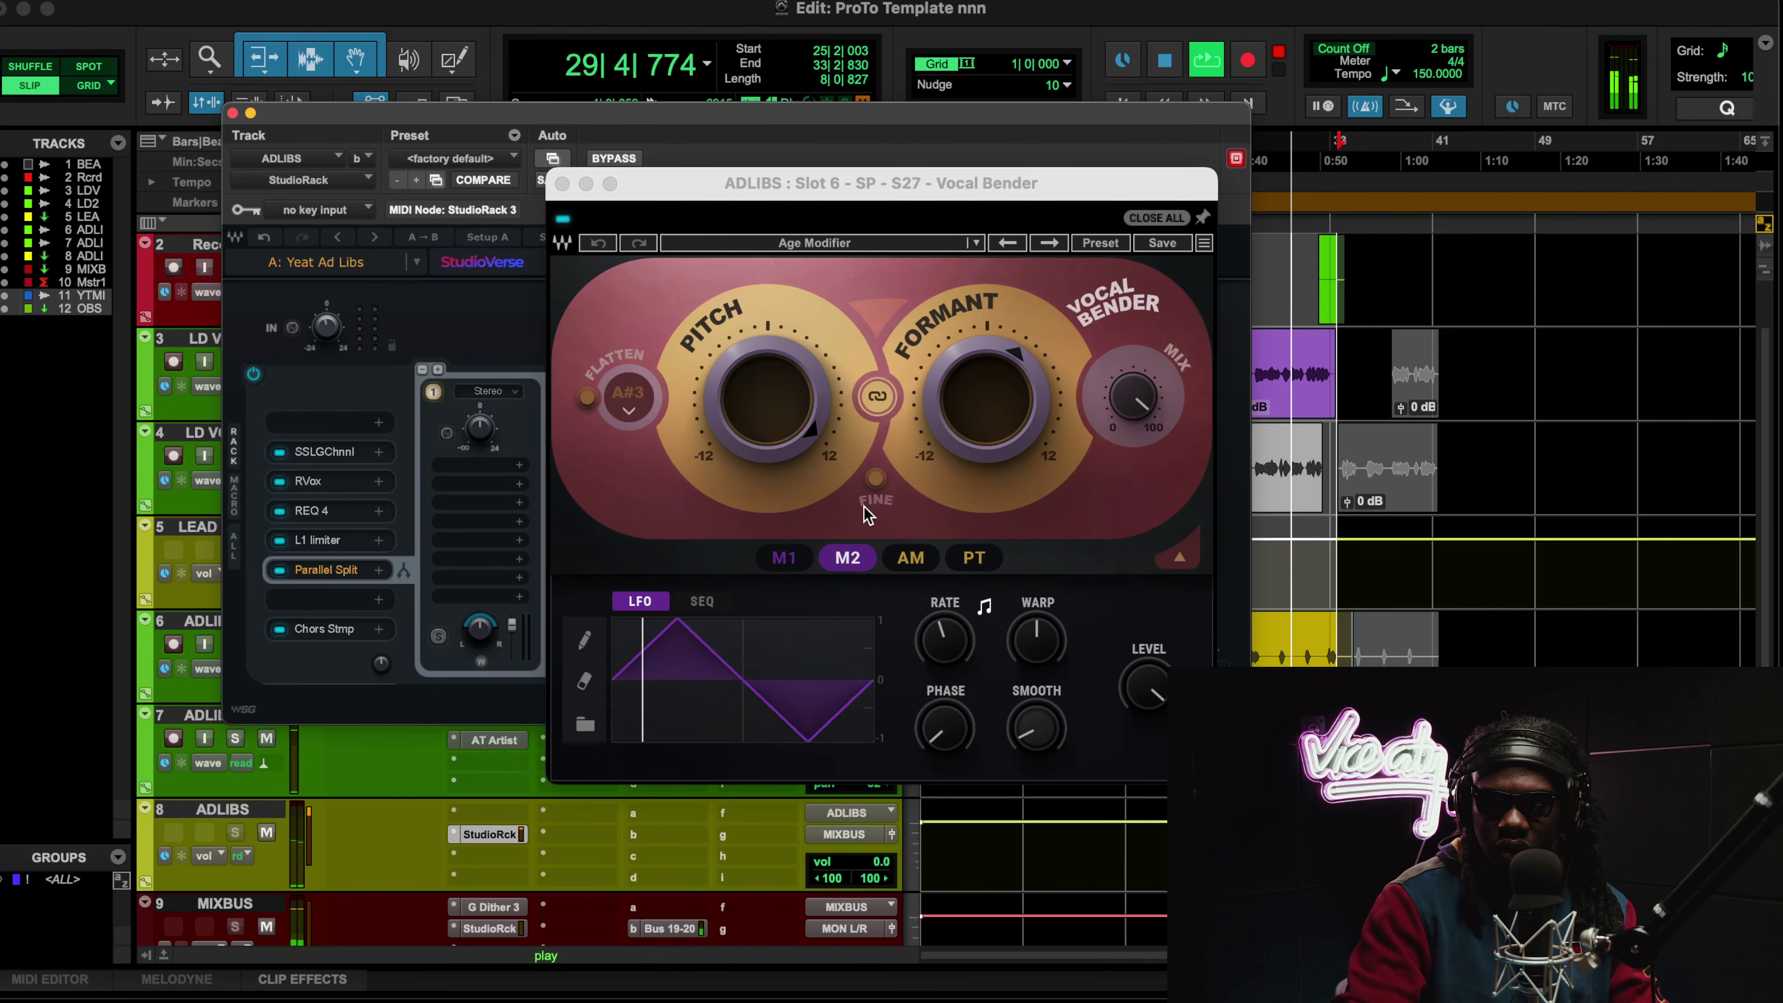
pyautogui.moveTo(828, 183); pyautogui.dragTo(625, 176)
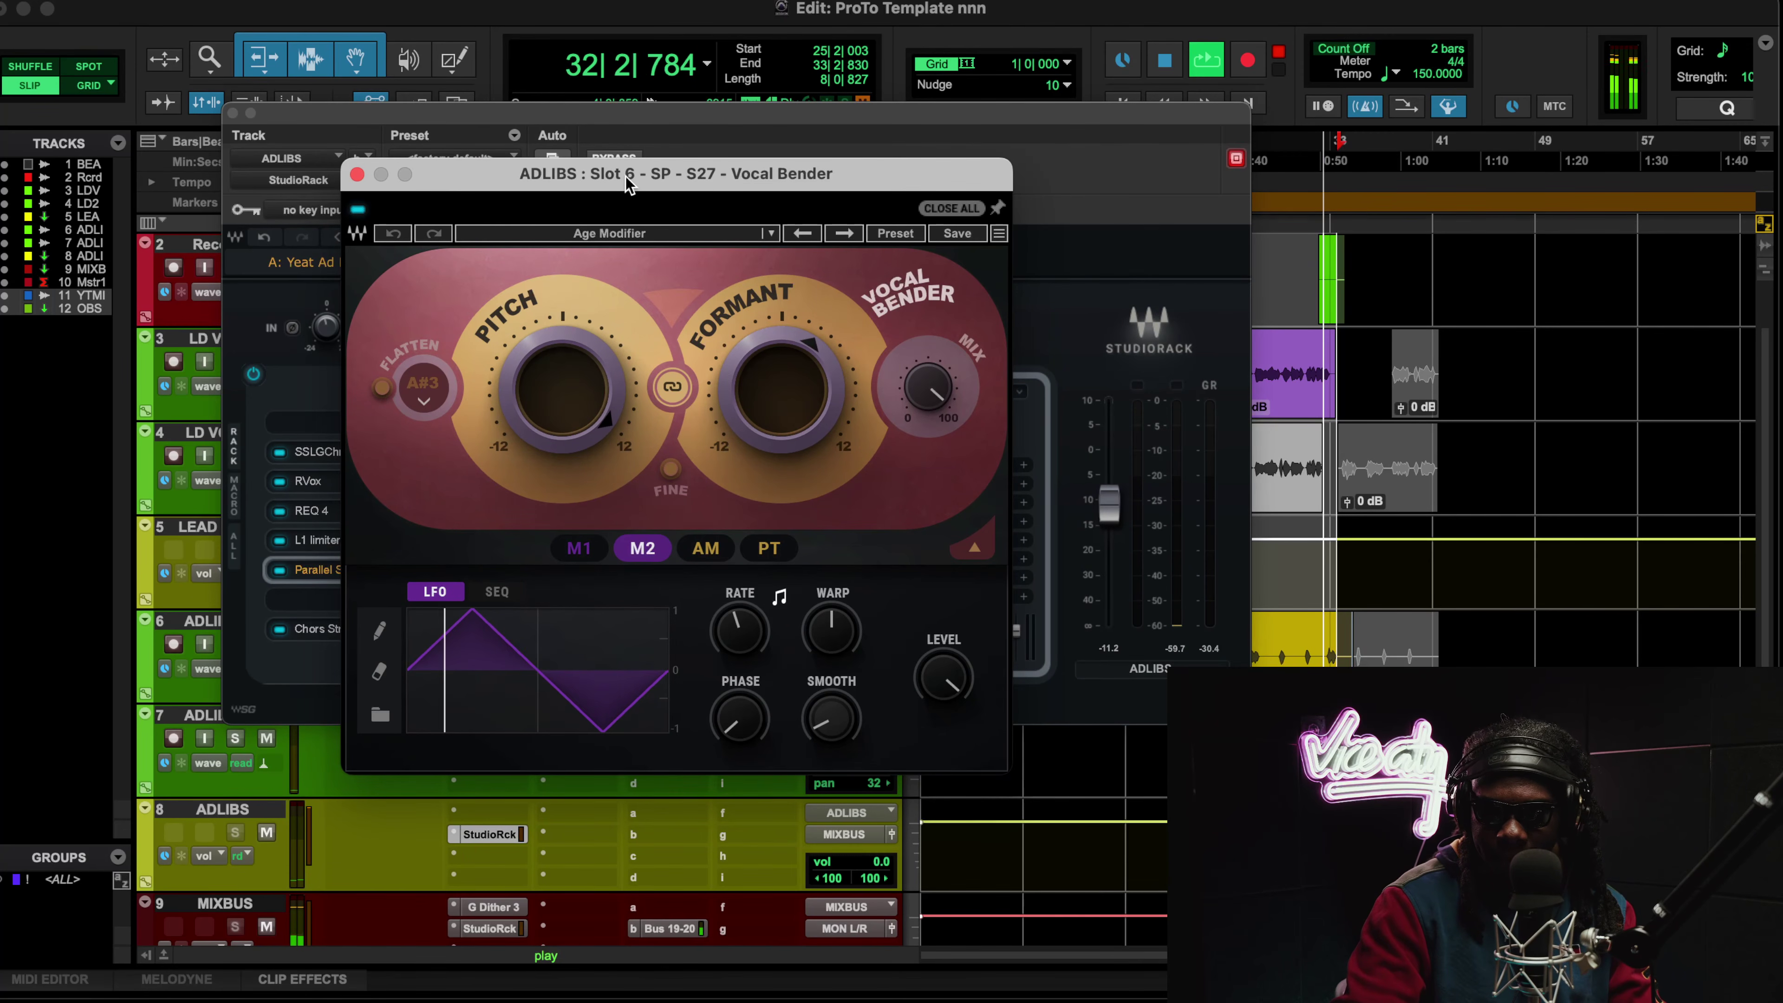
# Step: Move the StudioRack window off the track controls, unmute the BEAT track and mute LEAD VOCAL during loop playback
pyautogui.scroll(2, 129, 370)
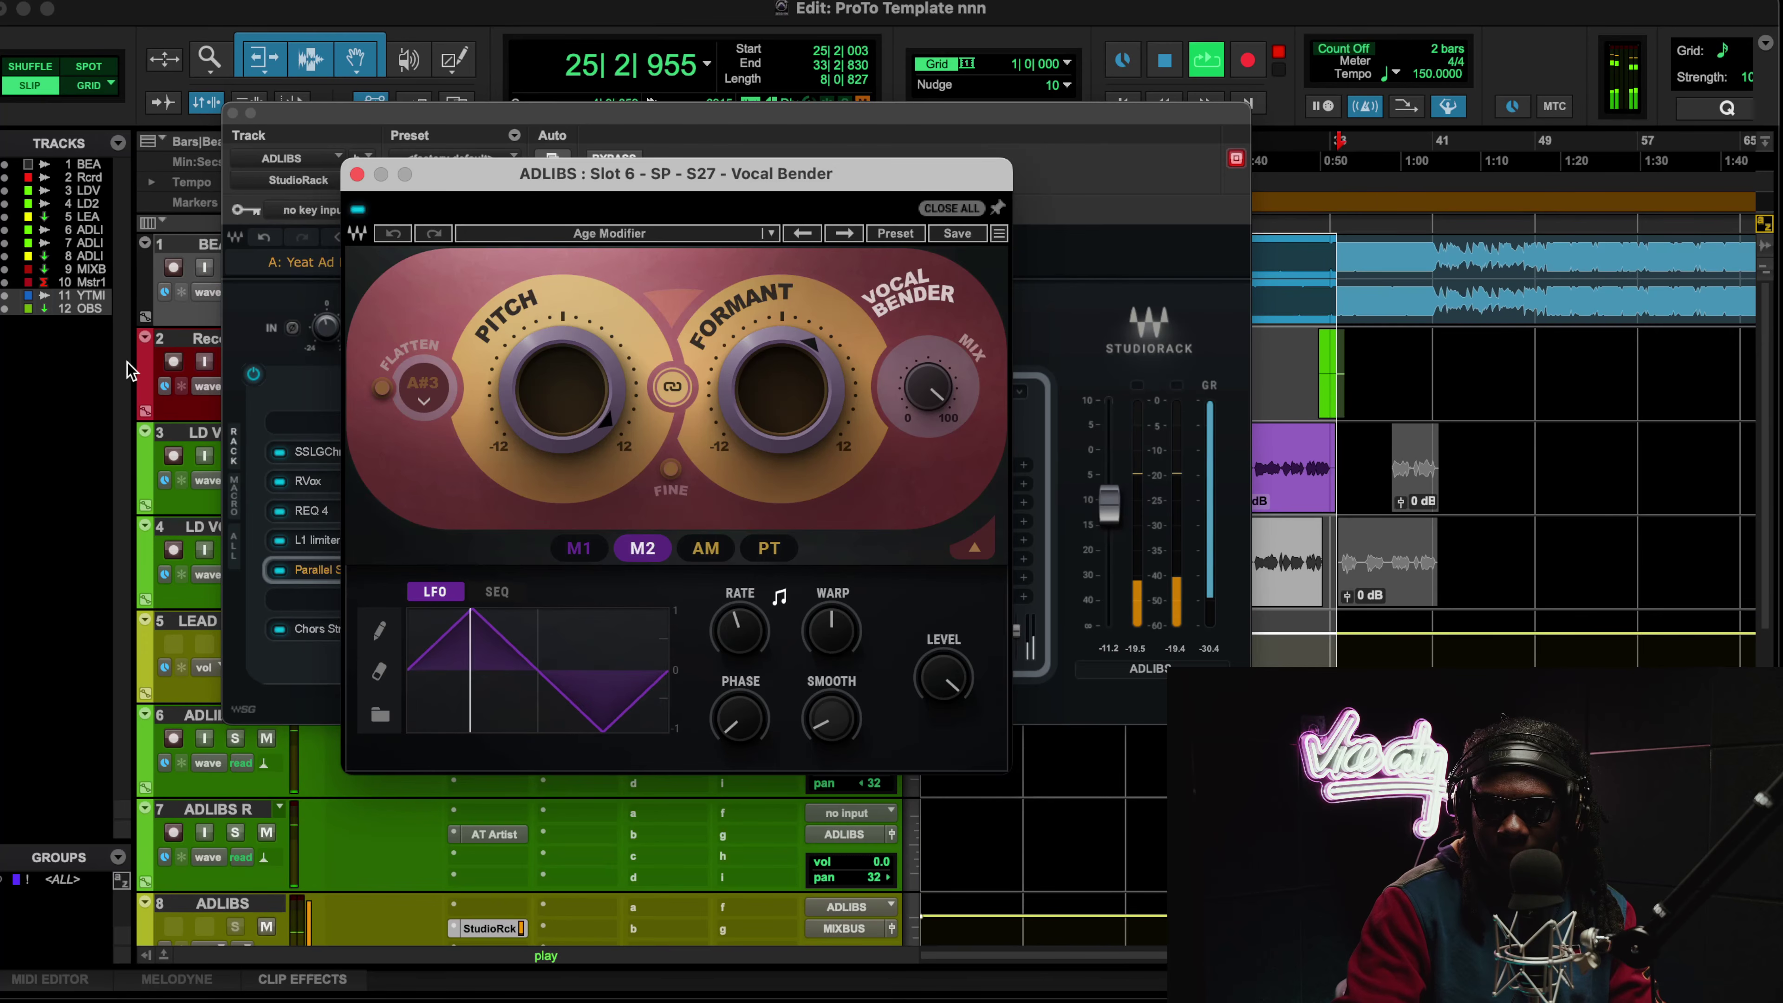
pyautogui.moveTo(294, 112); pyautogui.dragTo(425, 120)
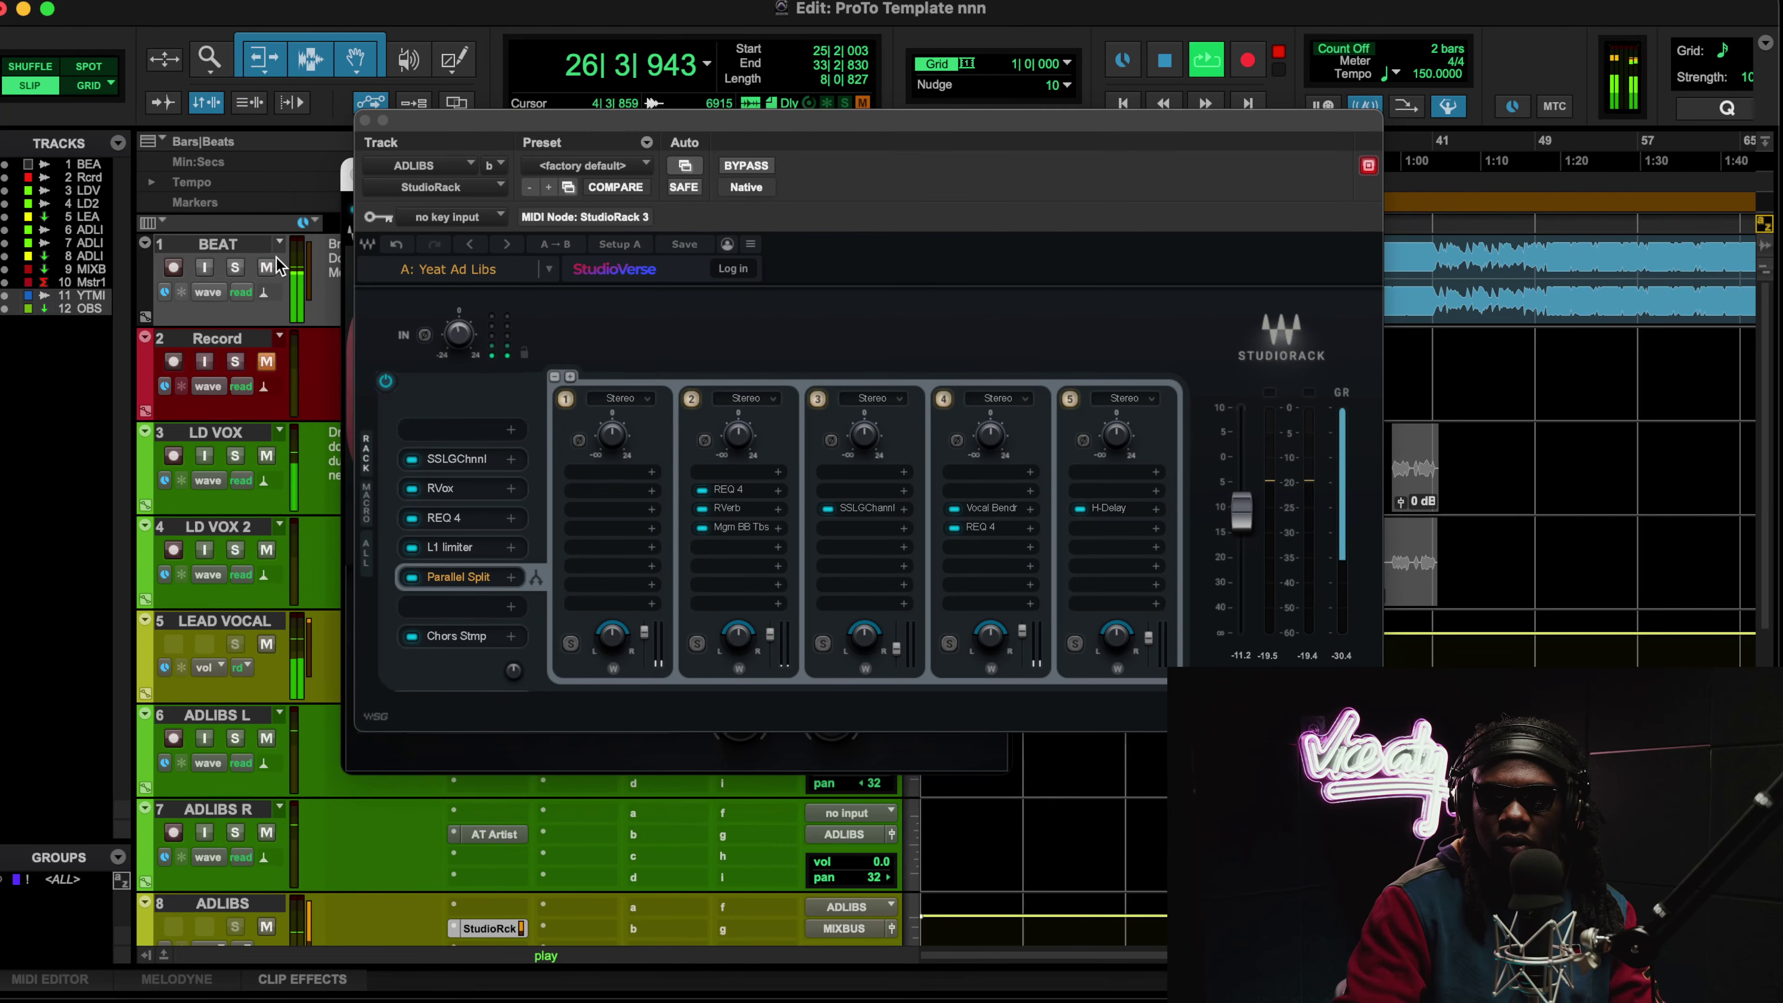
pyautogui.scroll(-5, 280, 703)
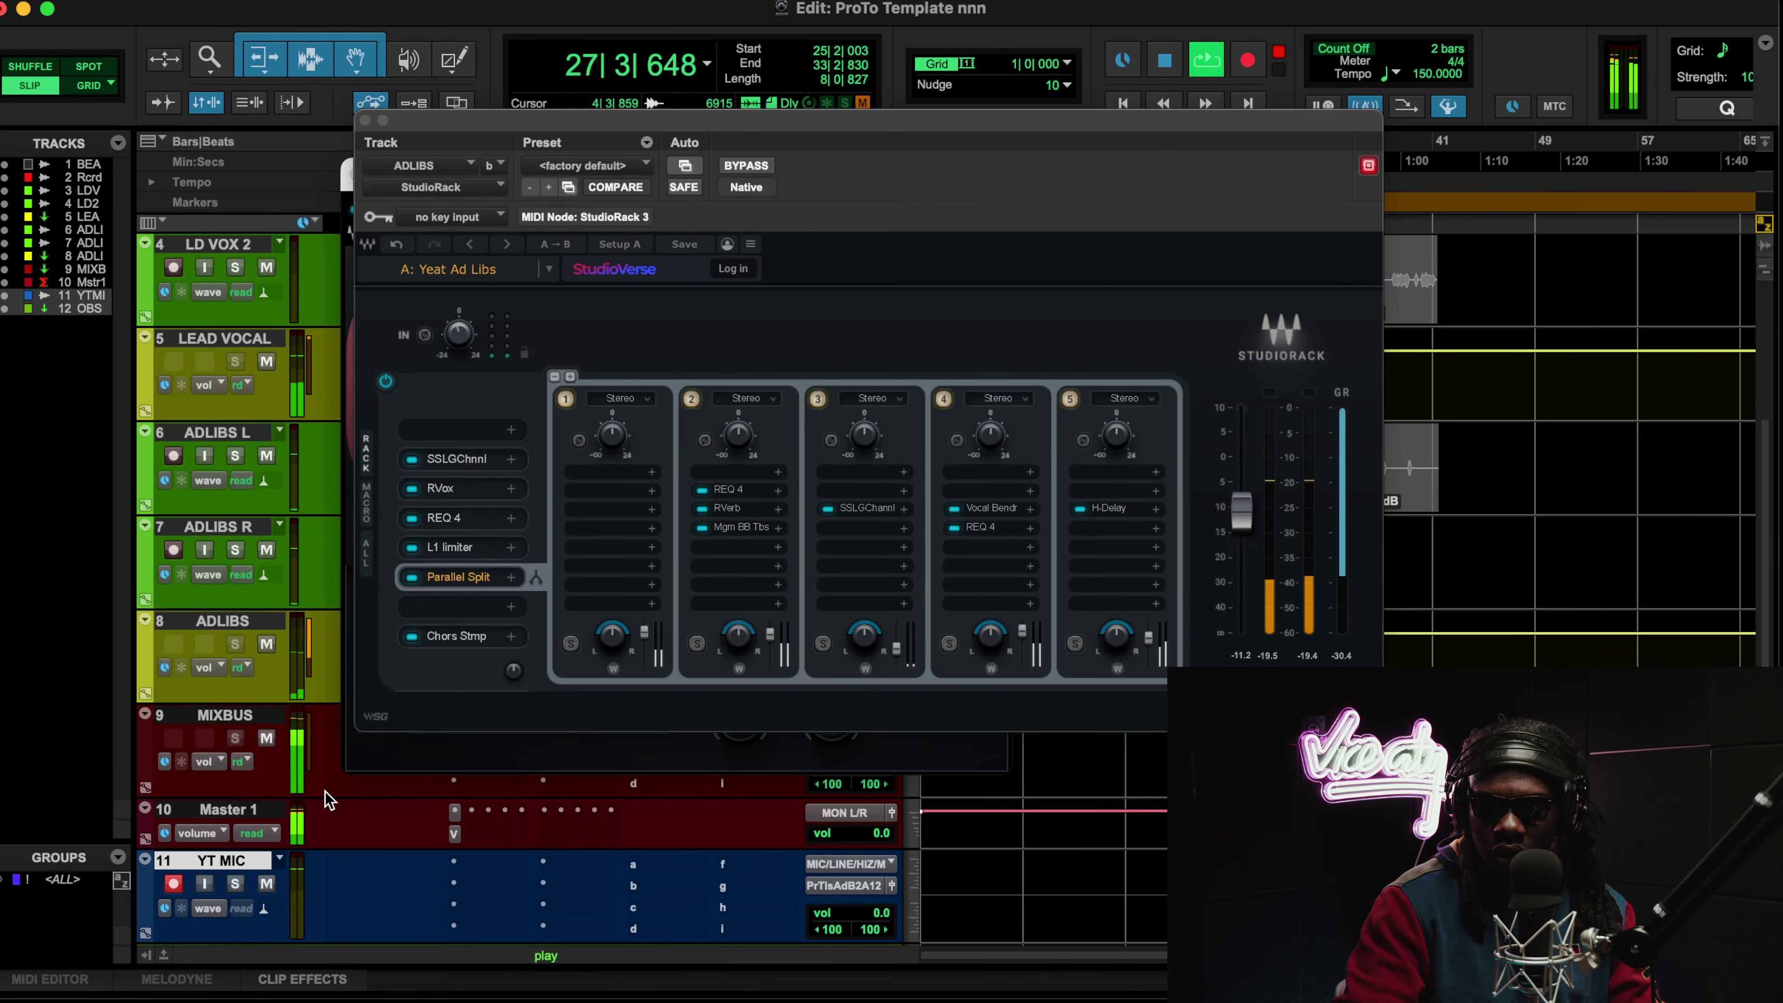
pyautogui.scroll(5, 264, 650)
pyautogui.click(266, 644)
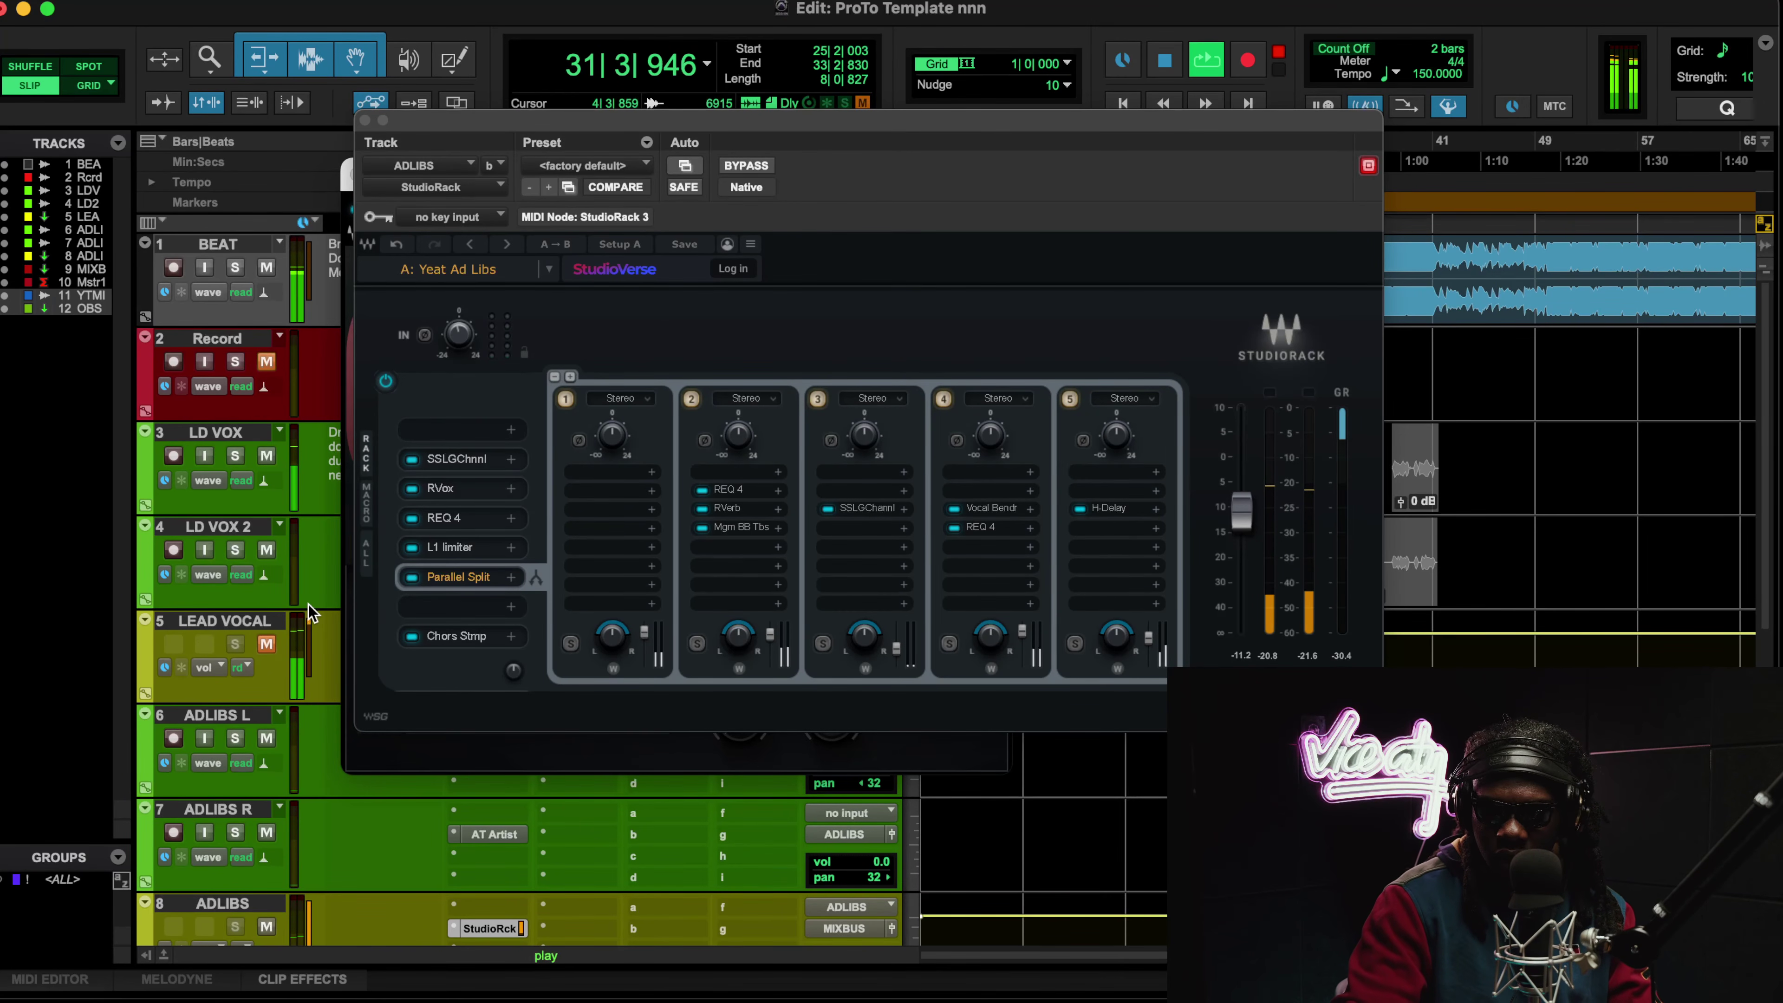
# Step: Audition the ad-lib loop with the BEAT track muted and unmuted, and stop playback
pyautogui.scroll(-3, 308, 605)
pyautogui.scroll(3, 309, 605)
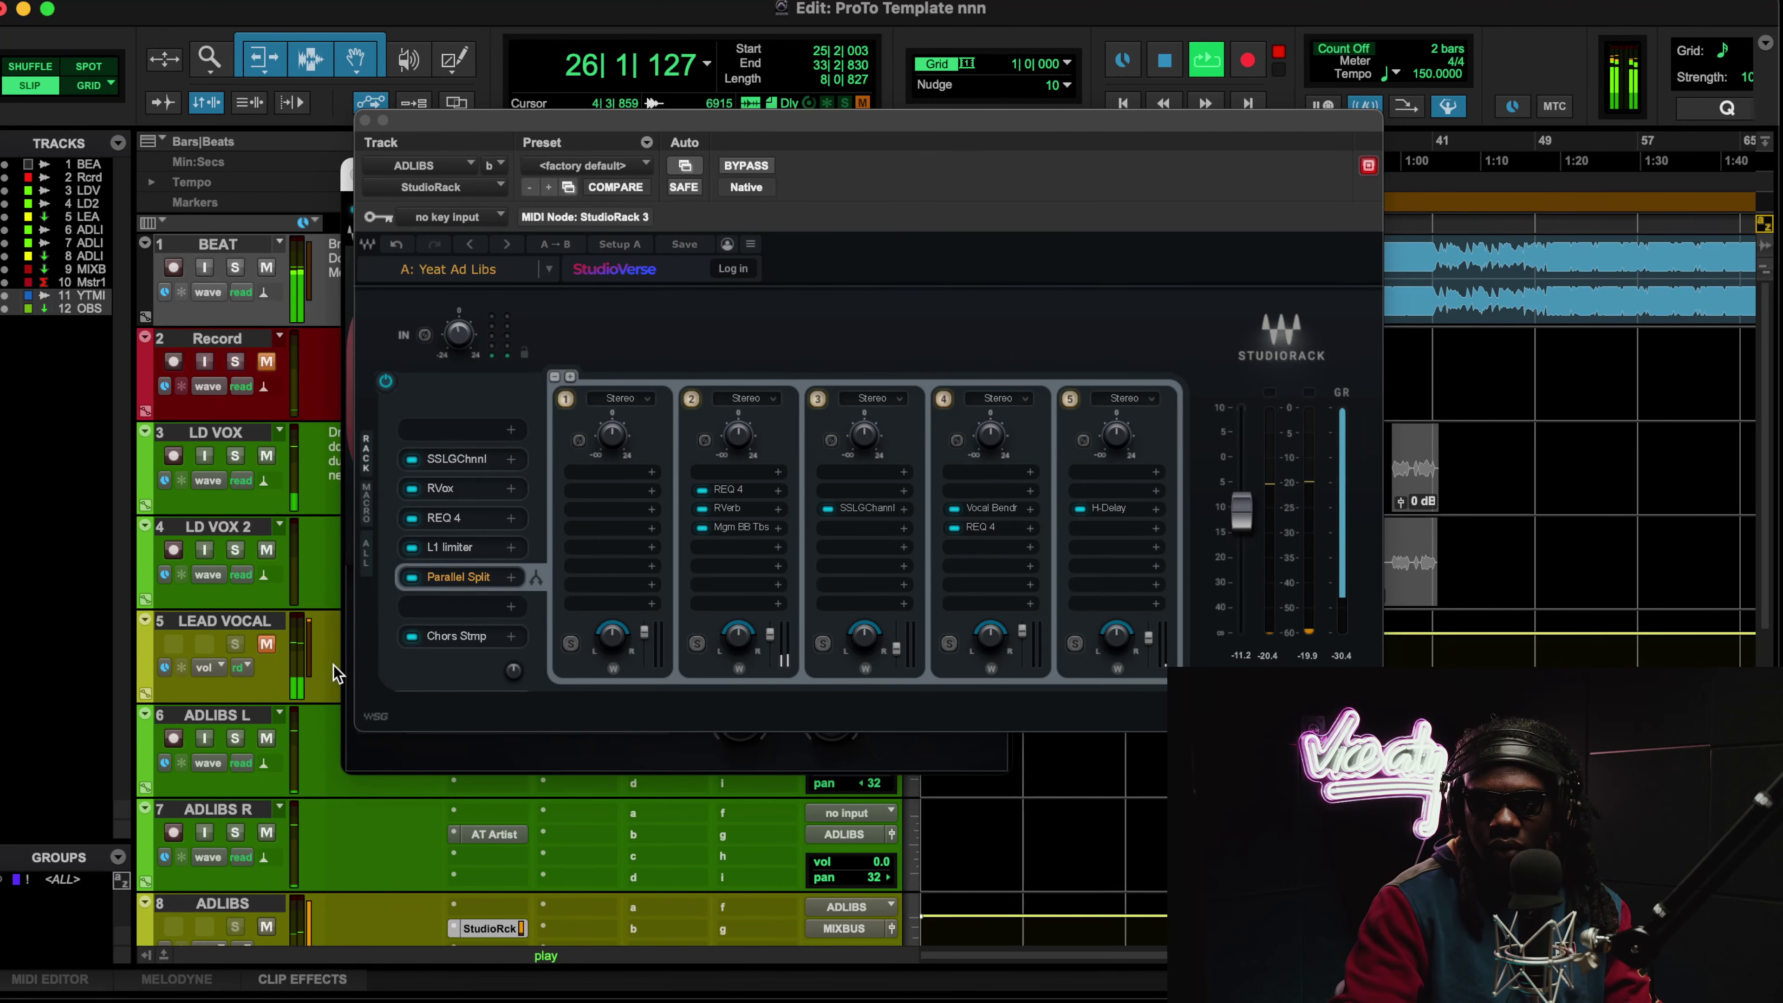
pyautogui.click(263, 271)
pyautogui.click(262, 274)
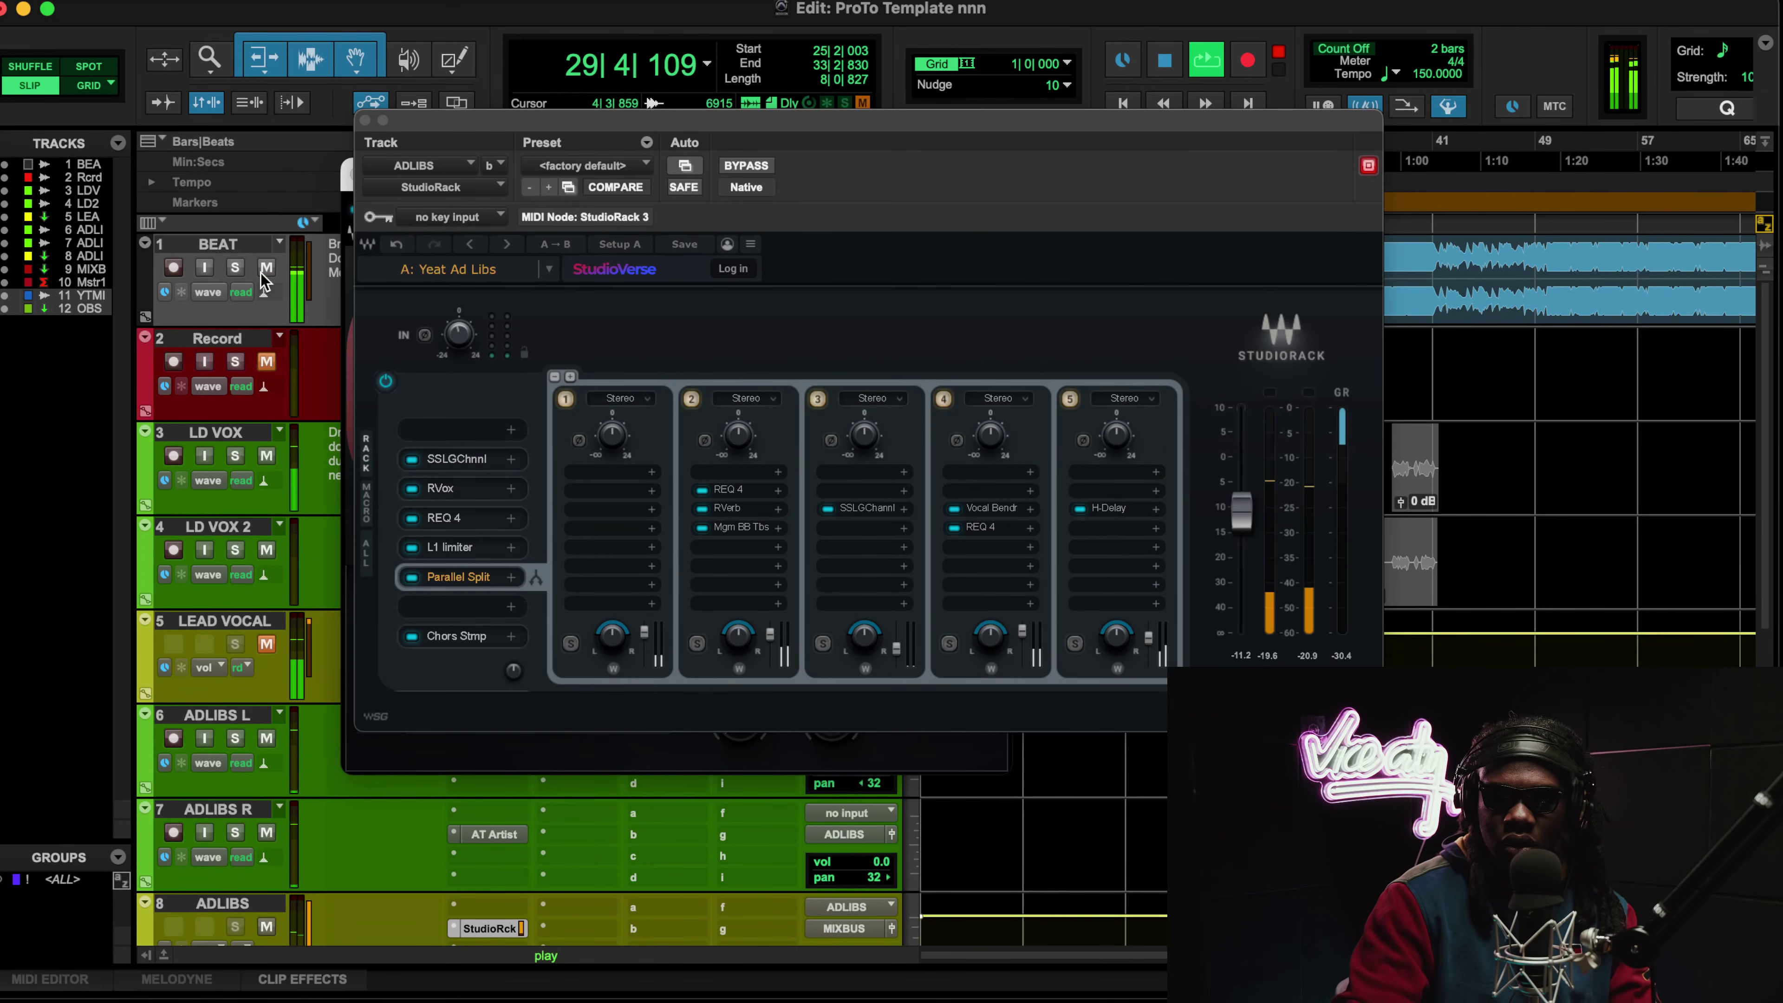
pyautogui.press('space')
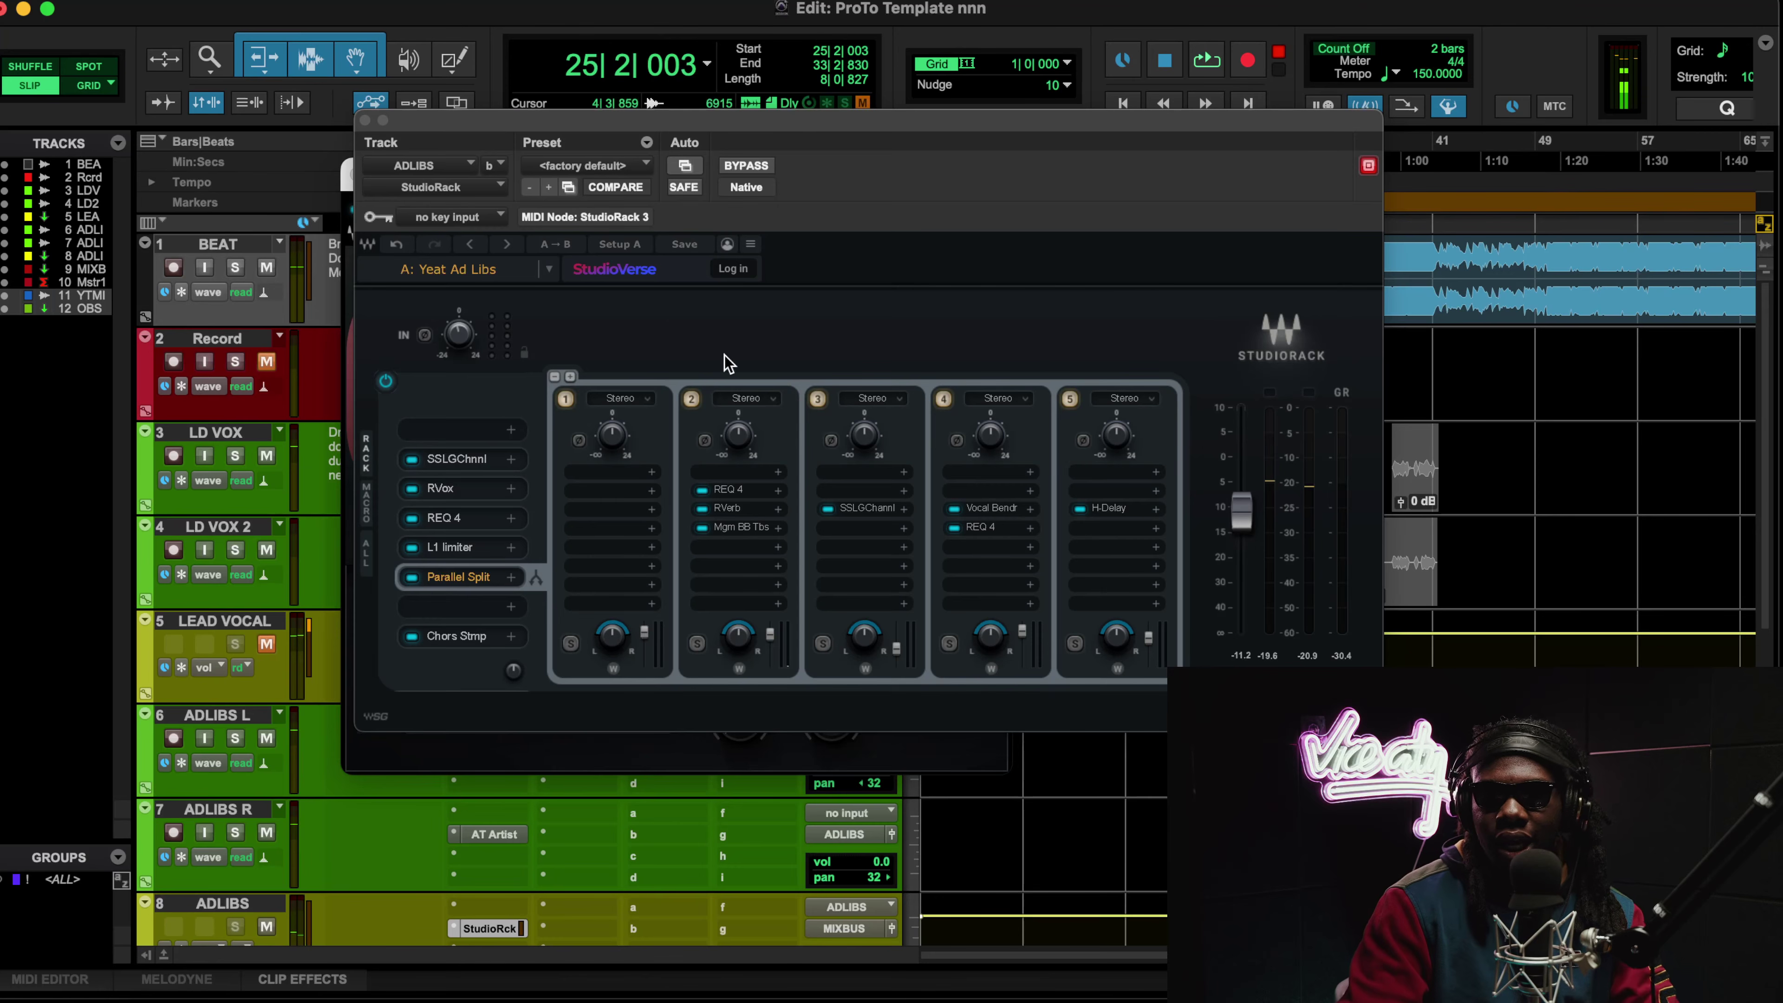
# Step: Examine the Chorus stomp pedal in the ADLIBS StudioRack, closing both the pedal and the rack
pyautogui.moveTo(770, 121); pyautogui.dragTo(736, 198)
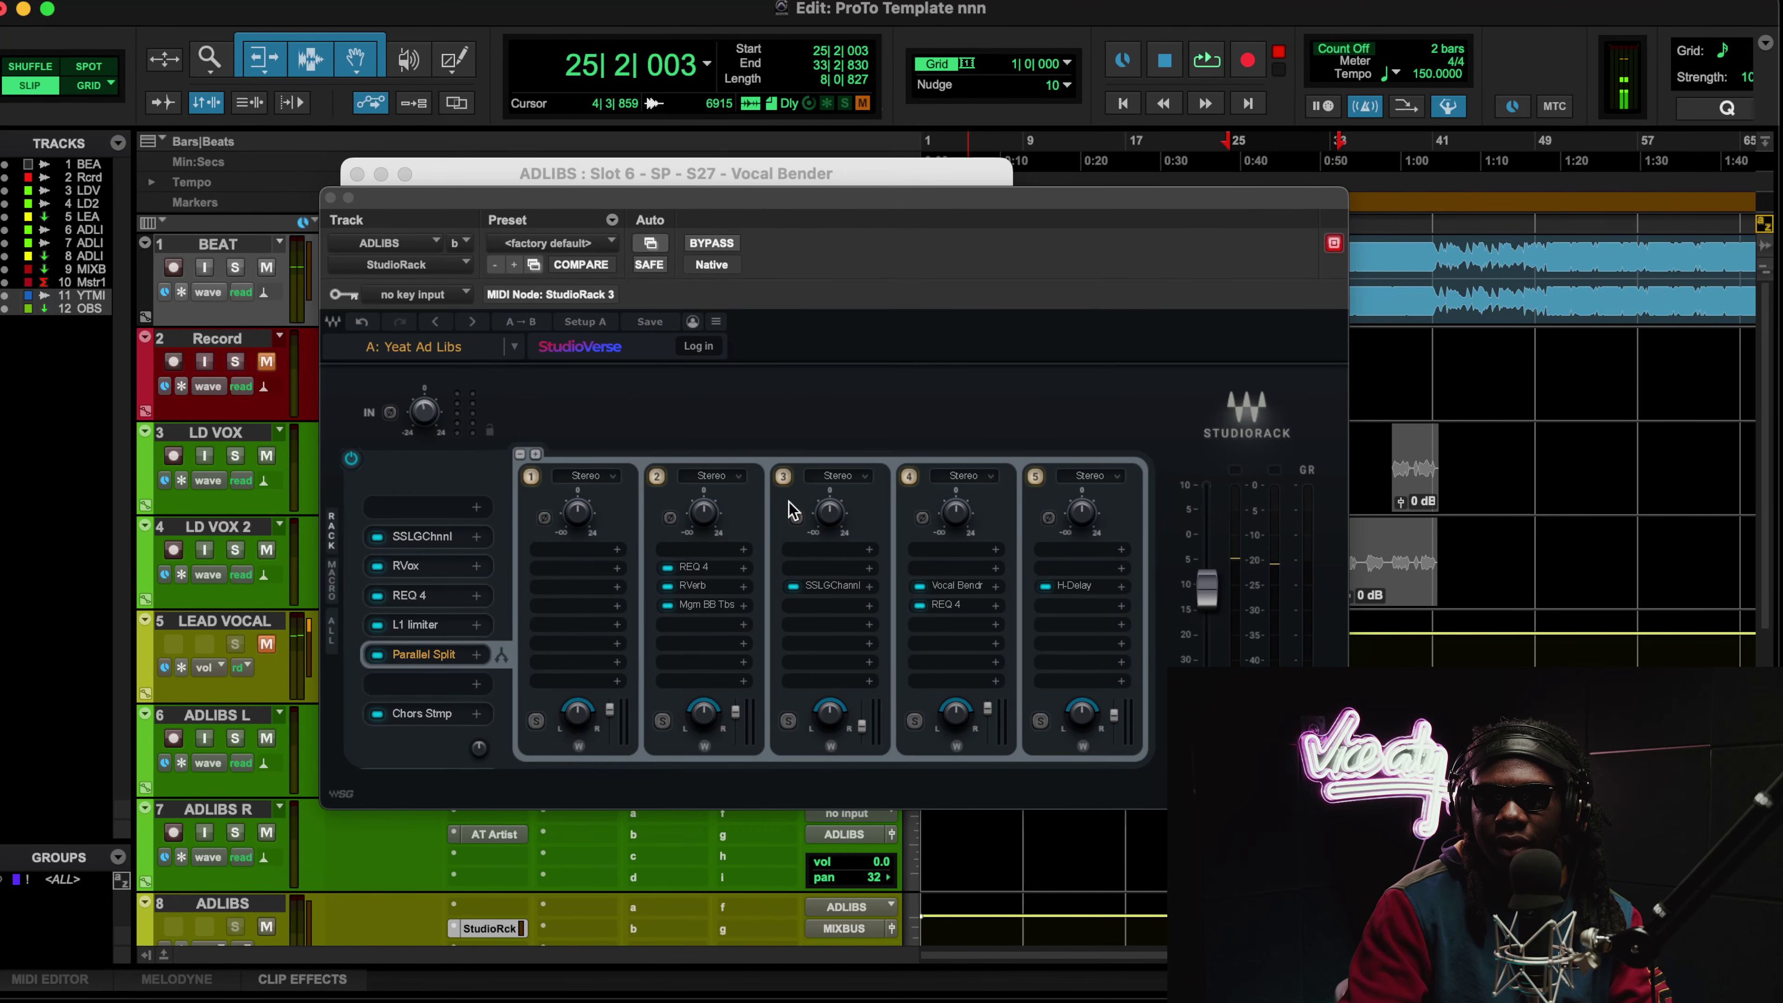
pyautogui.click(436, 718)
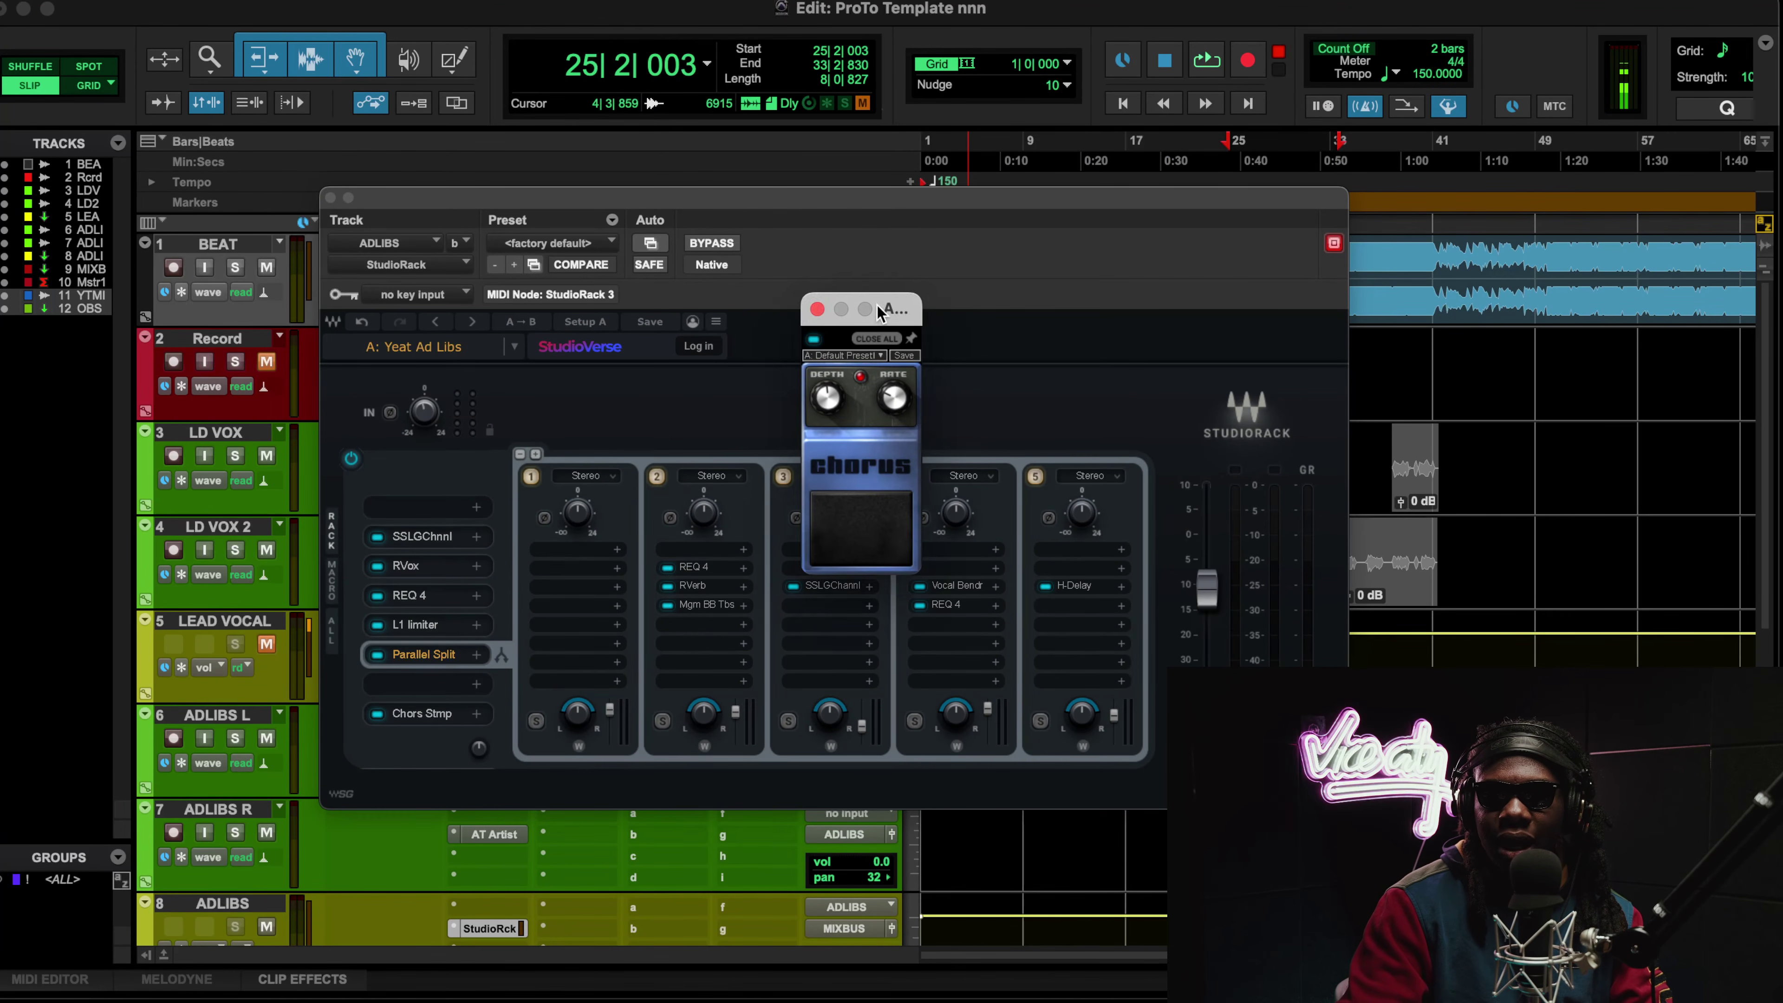
pyautogui.moveTo(893, 304); pyautogui.dragTo(397, 282)
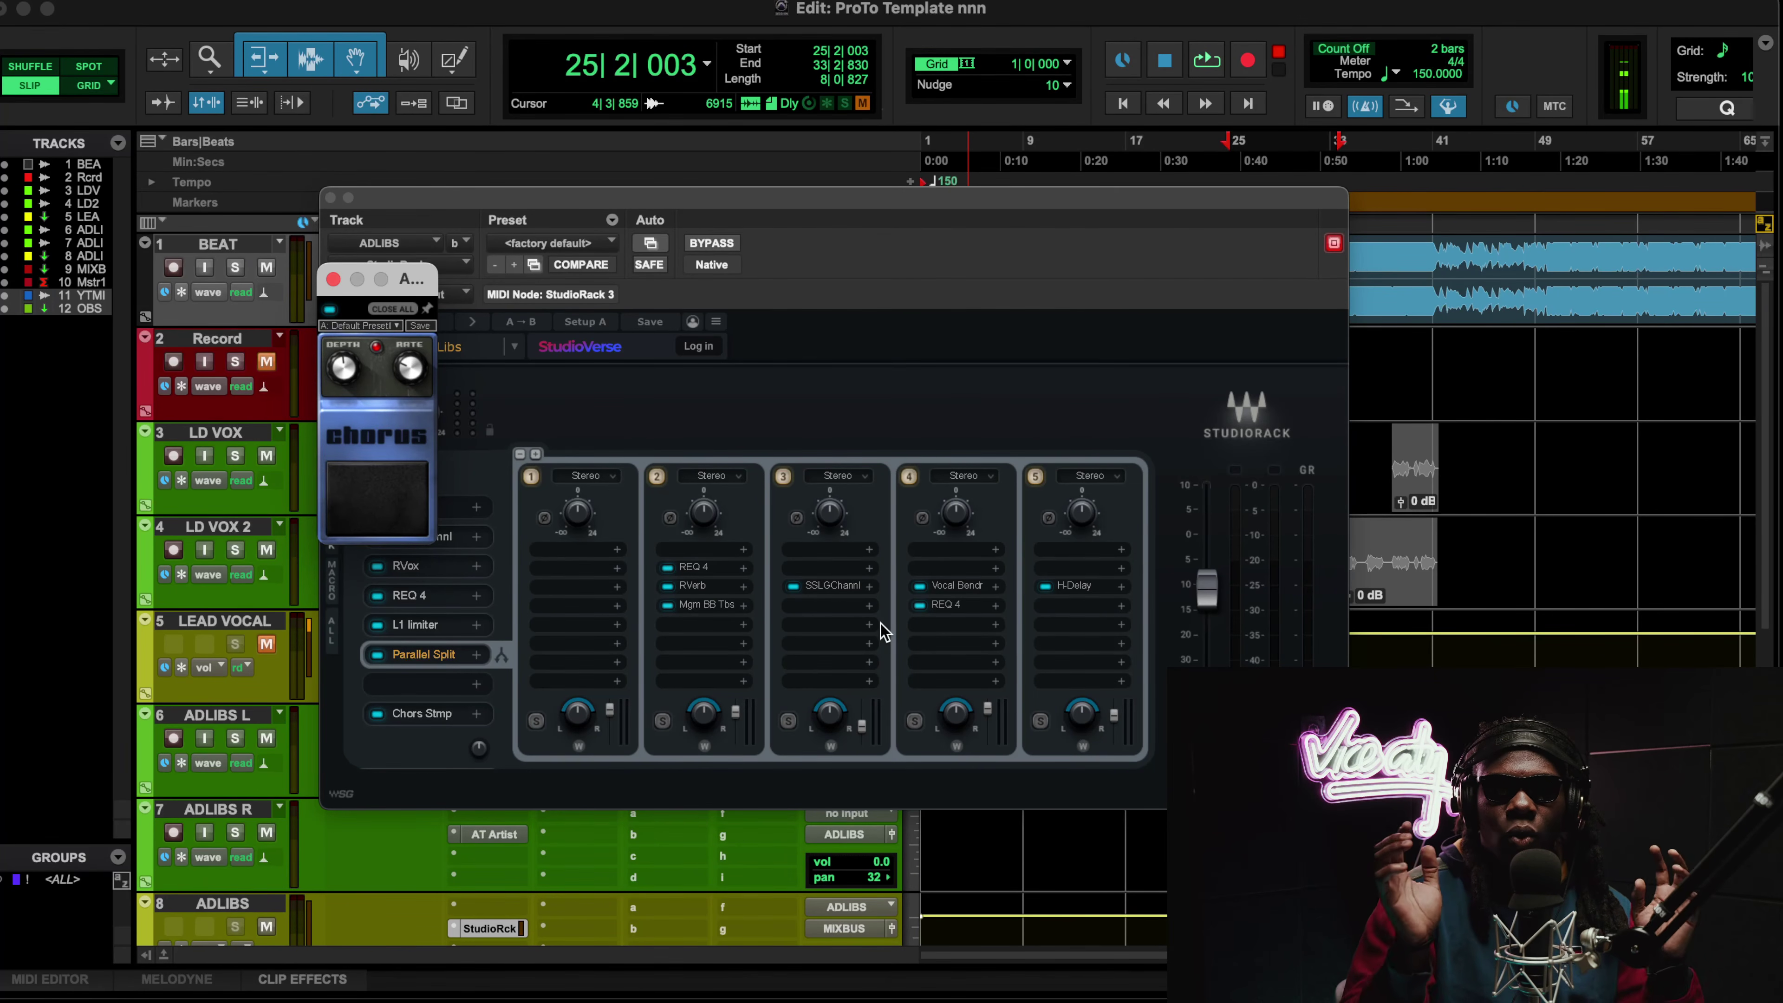
pyautogui.click(331, 280)
pyautogui.click(330, 198)
# Step: Open the Good Dither 3 plug-in on MIXBUS and examine its bit depth, dither amount and noise shaping settings
pyautogui.scroll(-5, 535, 651)
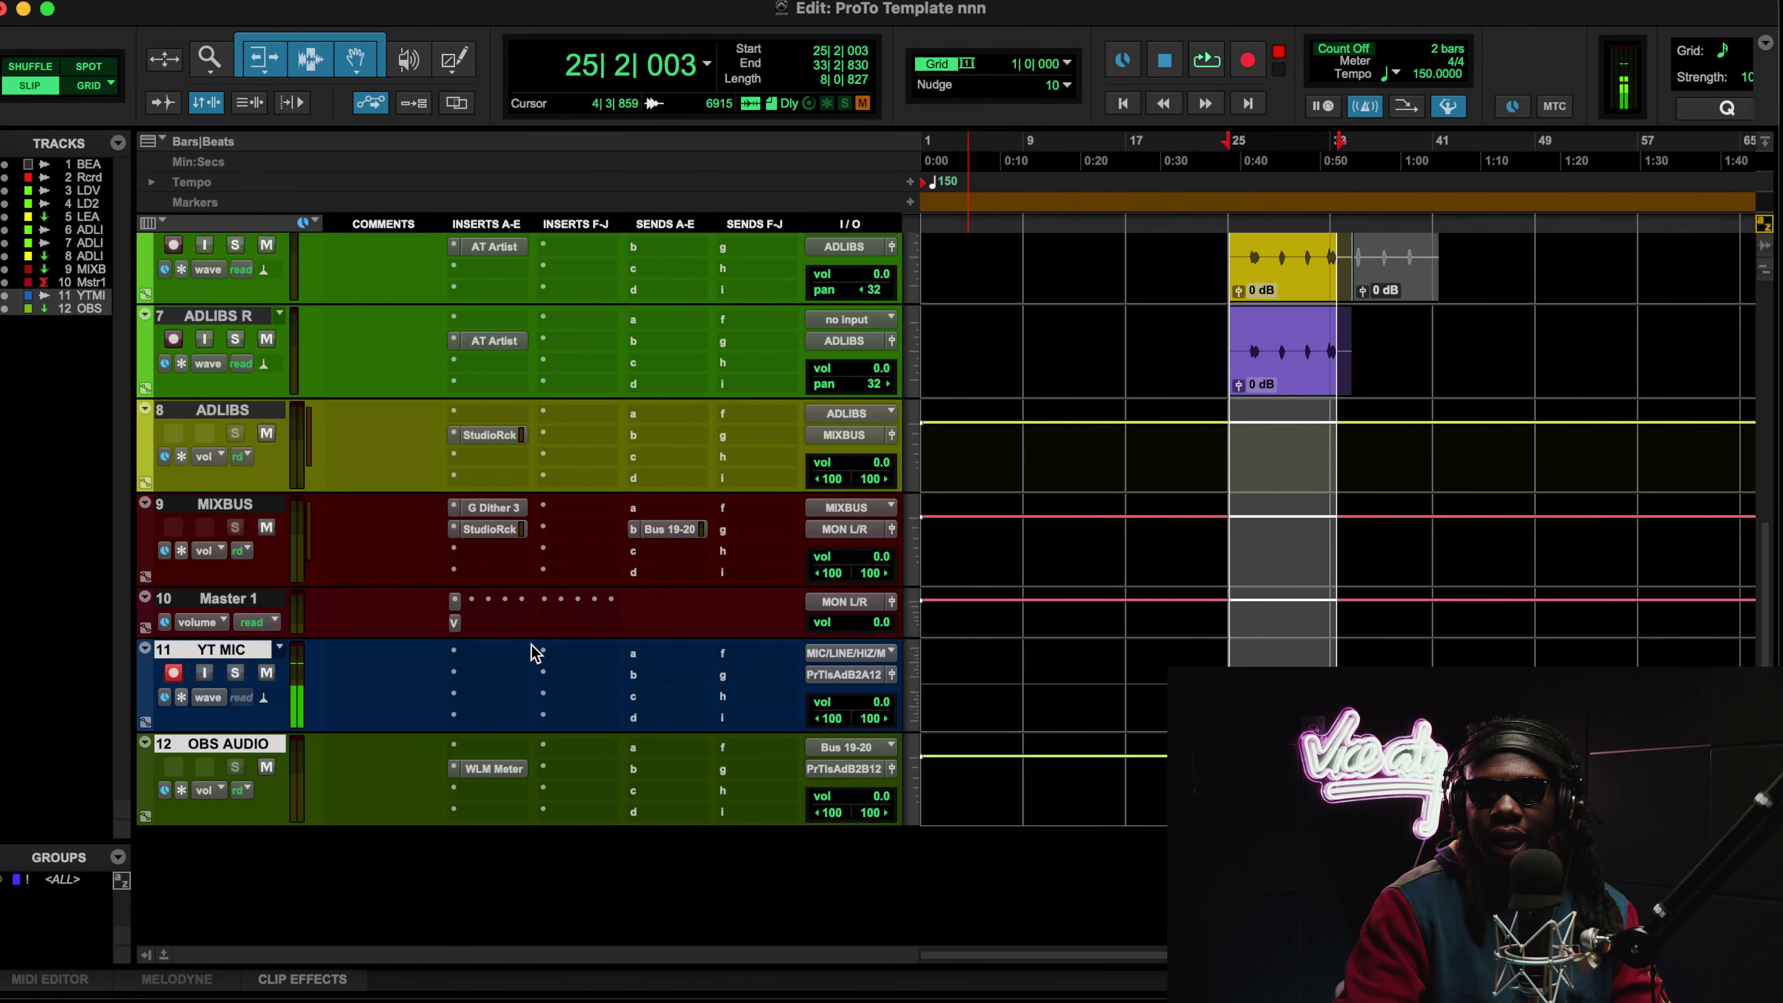
pyautogui.click(494, 508)
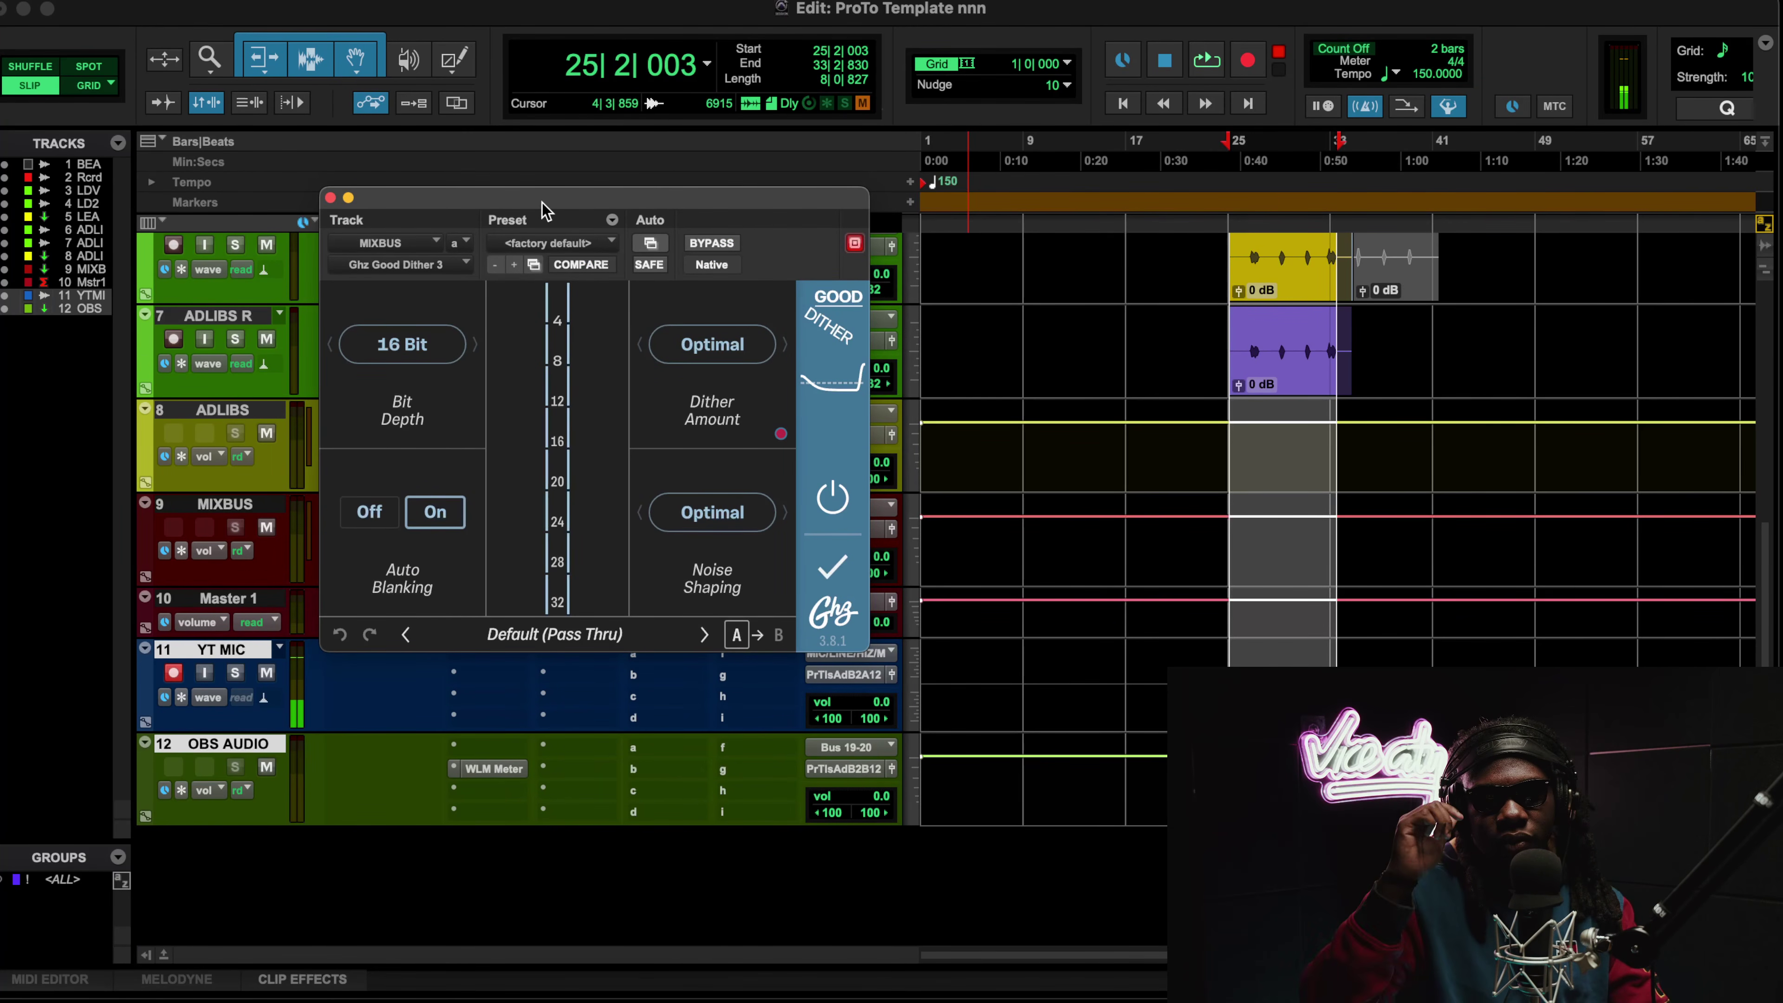
pyautogui.moveTo(542, 203); pyautogui.dragTo(430, 150)
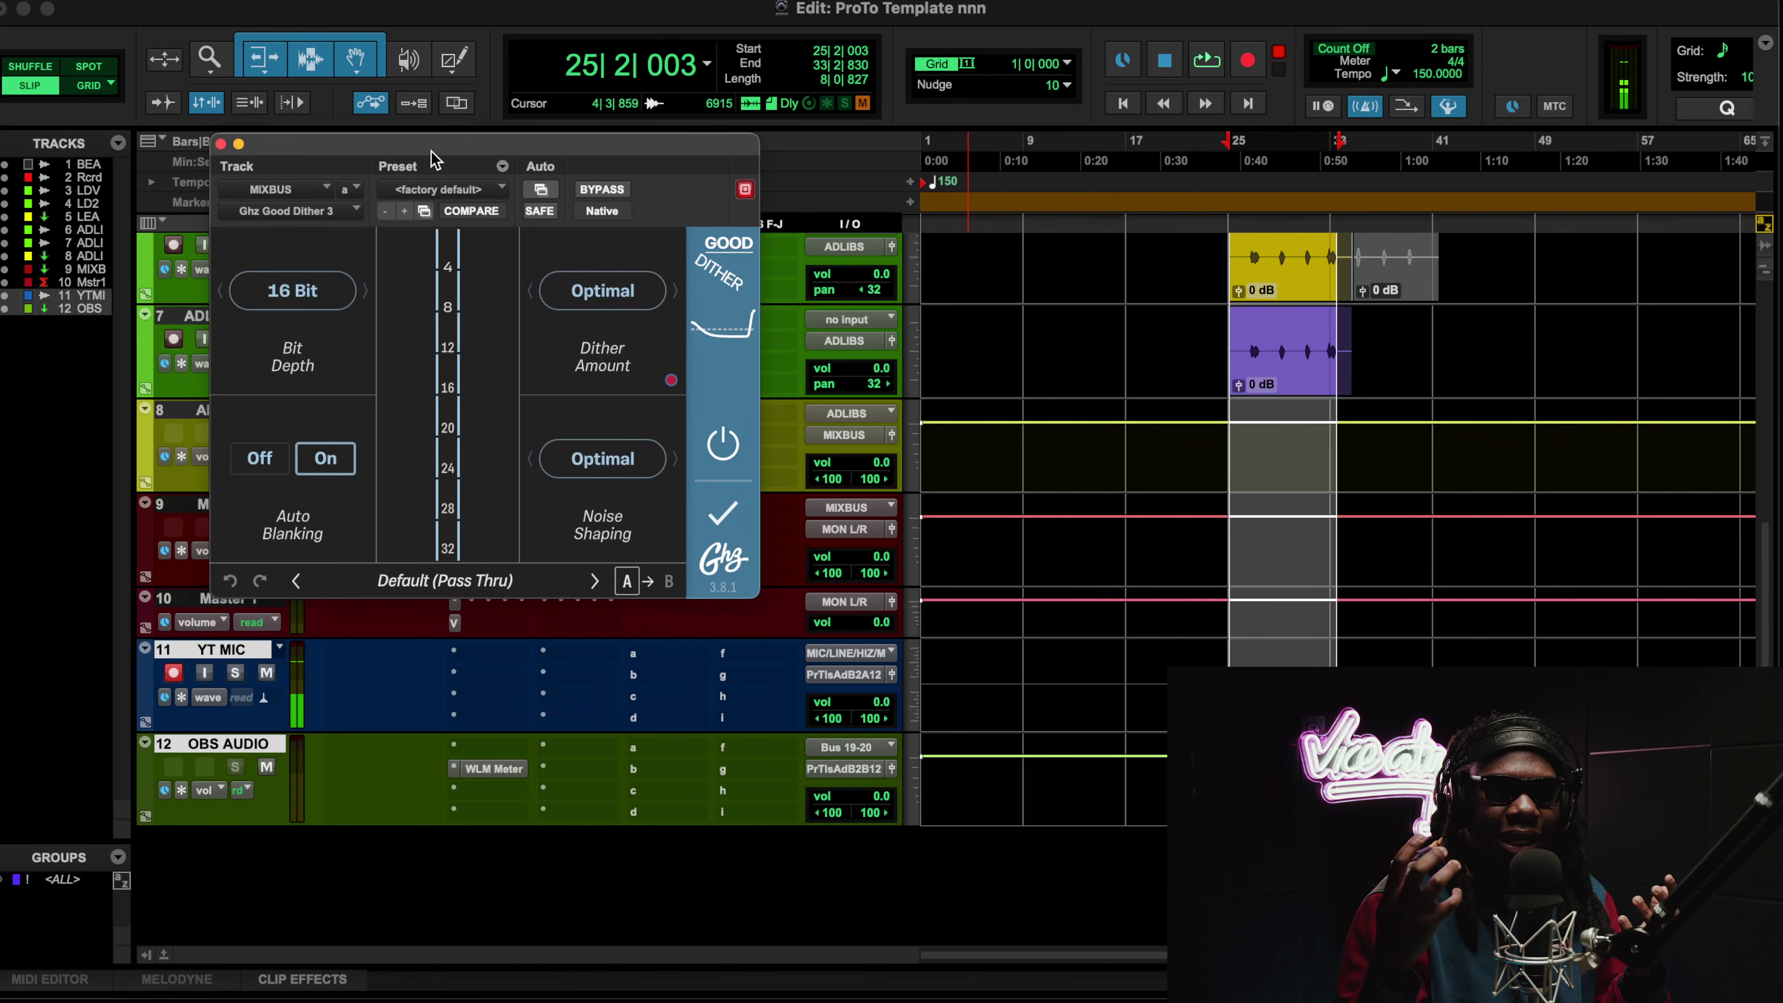
pyautogui.scroll(6, 926, 457)
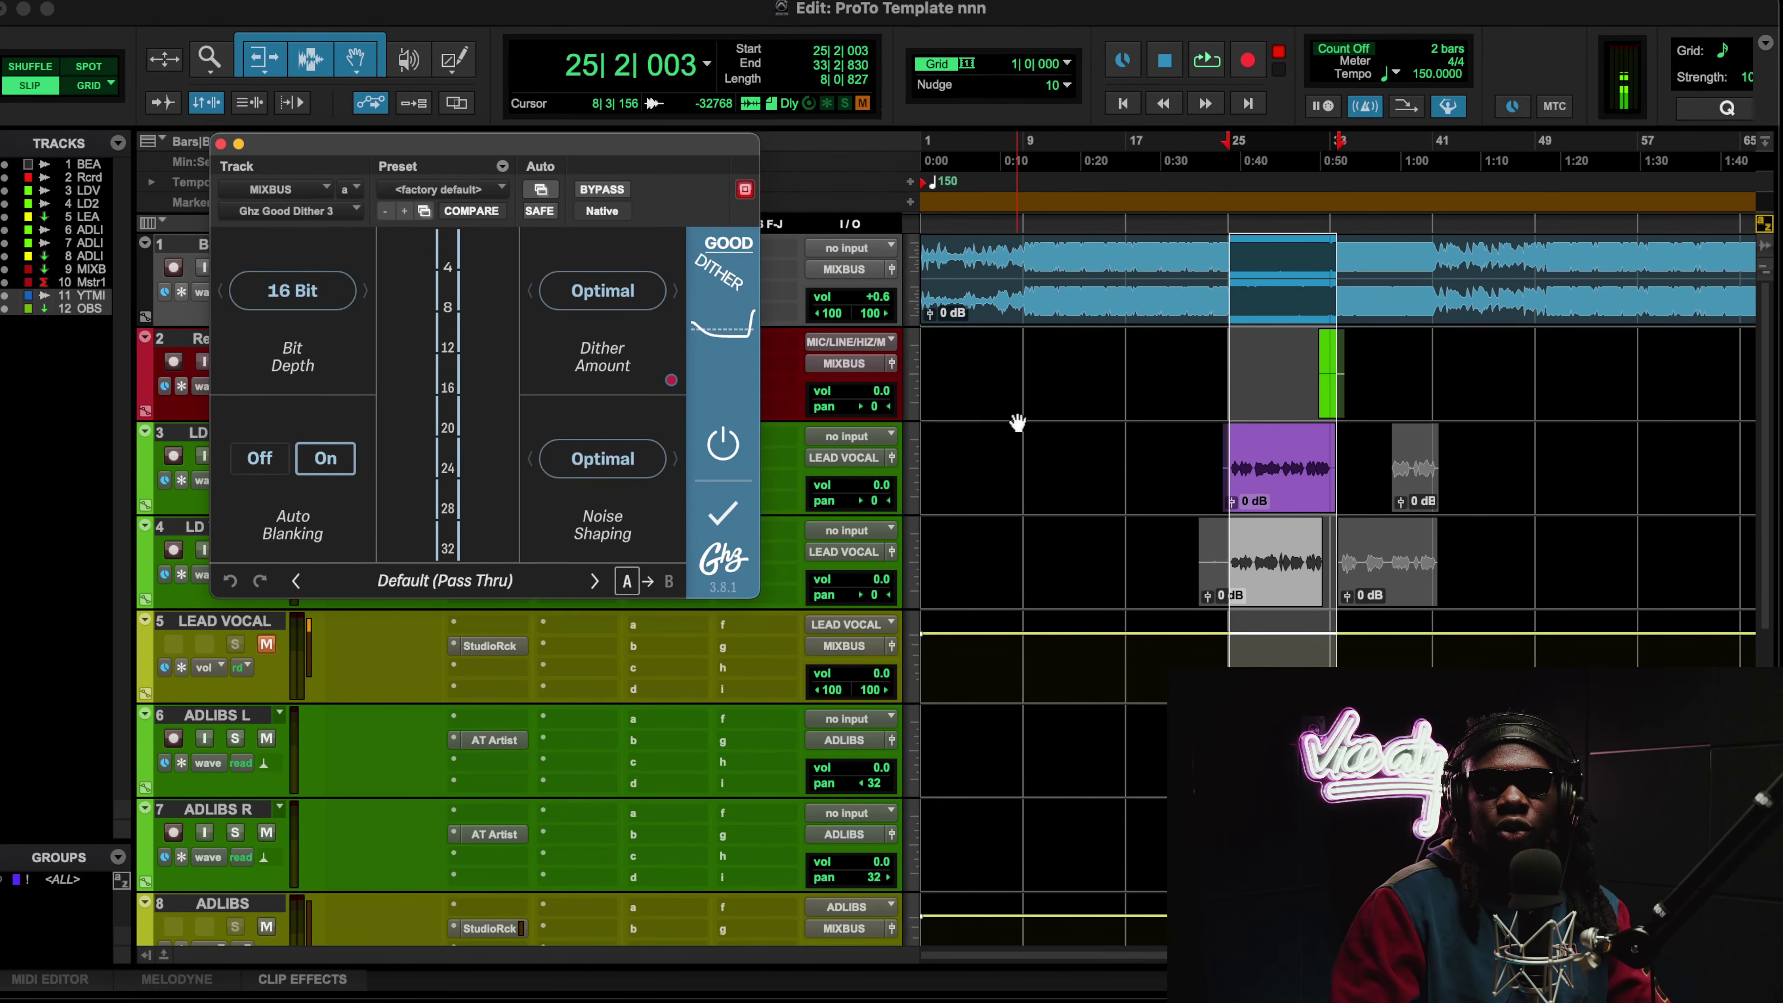
pyautogui.scroll(-5, 1034, 478)
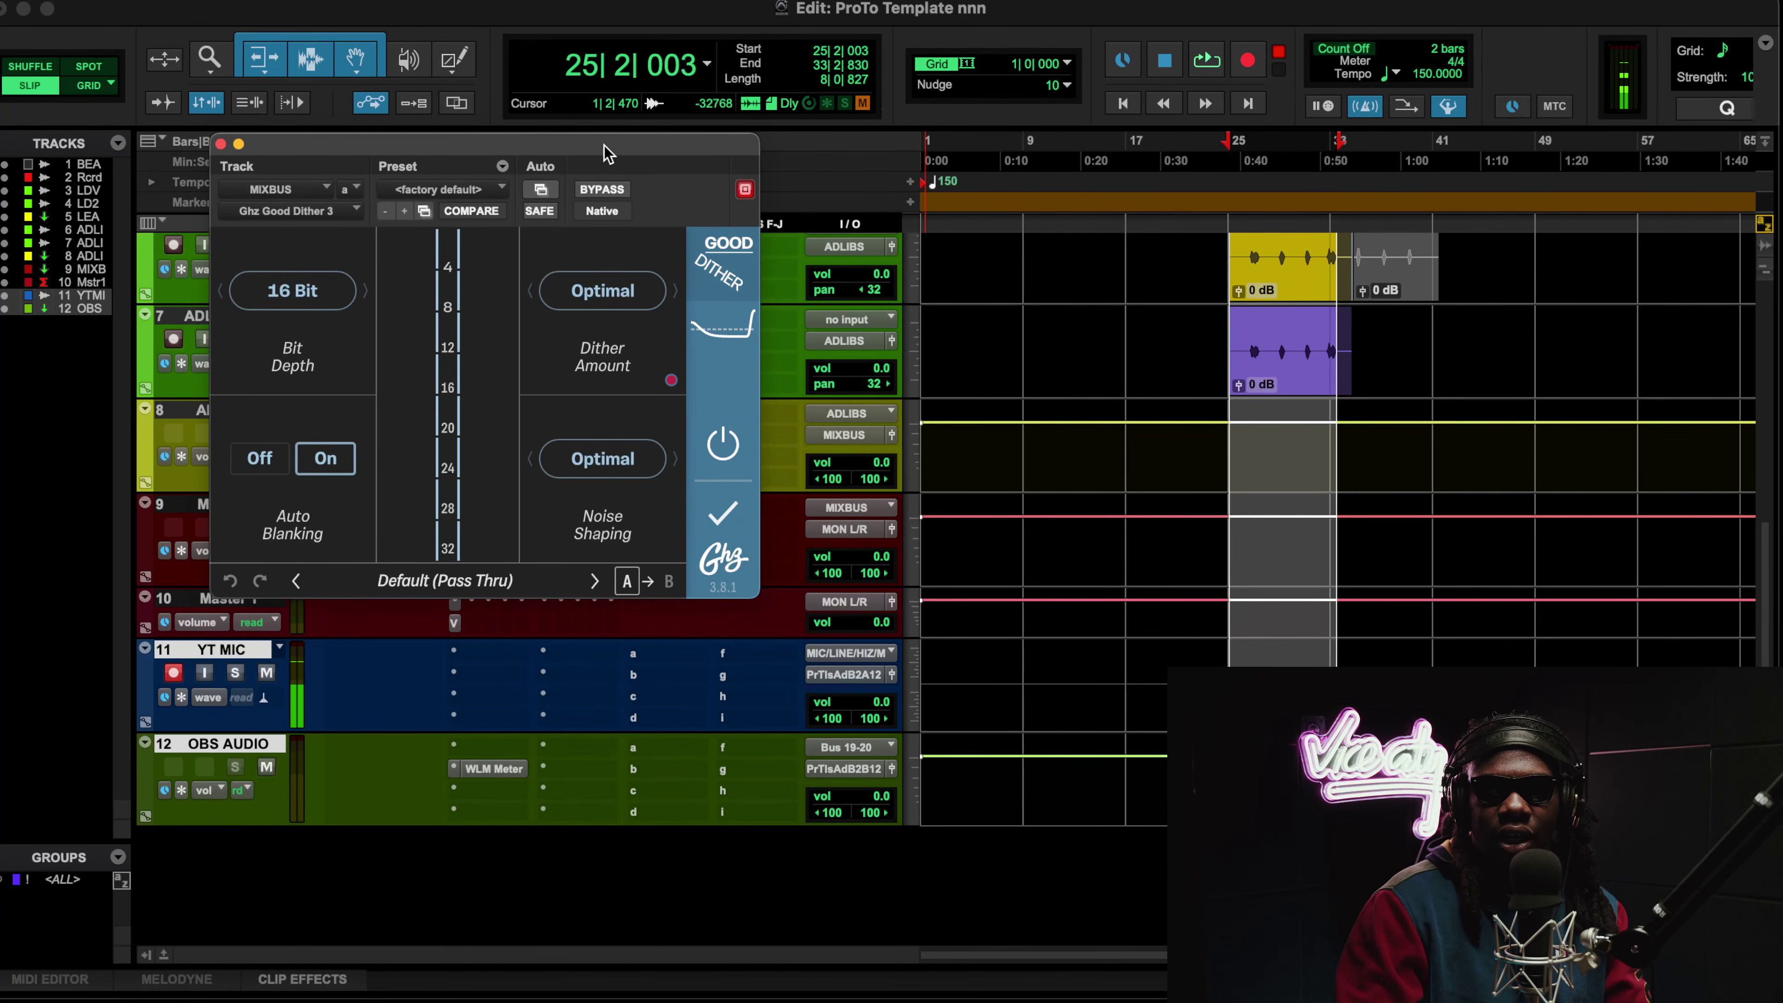
pyautogui.moveTo(605, 157); pyautogui.dragTo(603, 263)
pyautogui.scroll(6, 1032, 466)
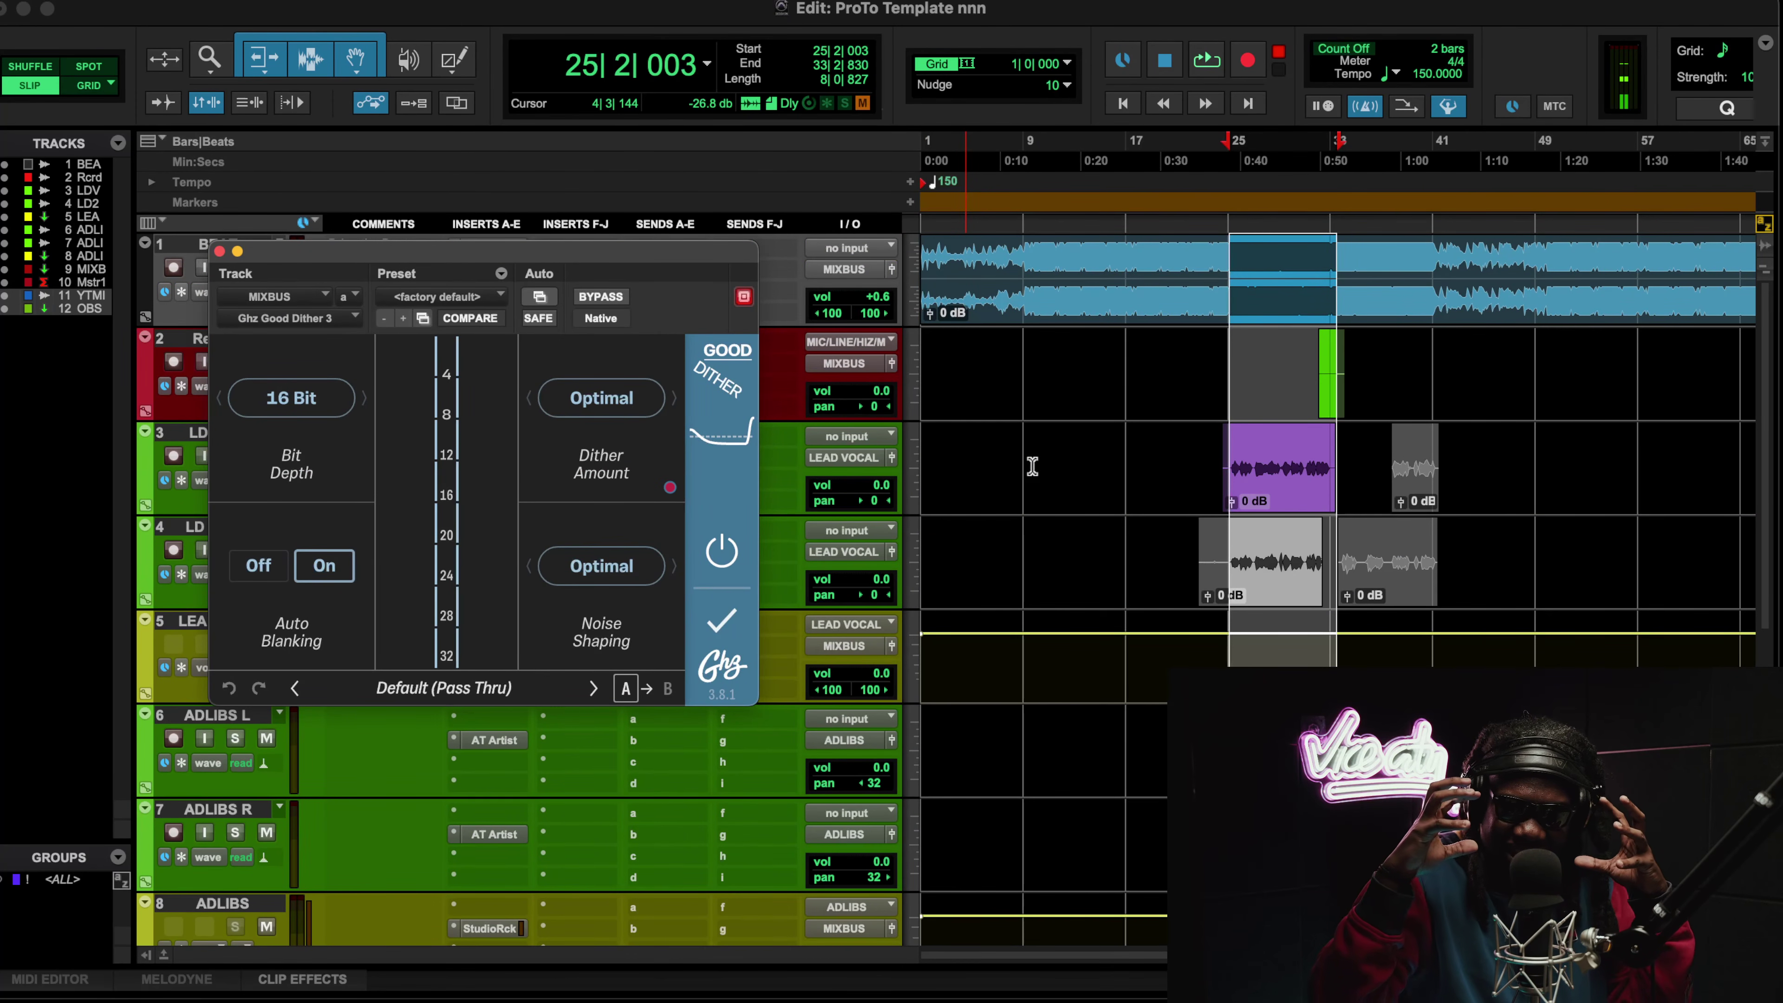
# Step: Play the loop and compare the mix with Good Dither 3 on MIXBUS bypassed and active
pyautogui.press('space')
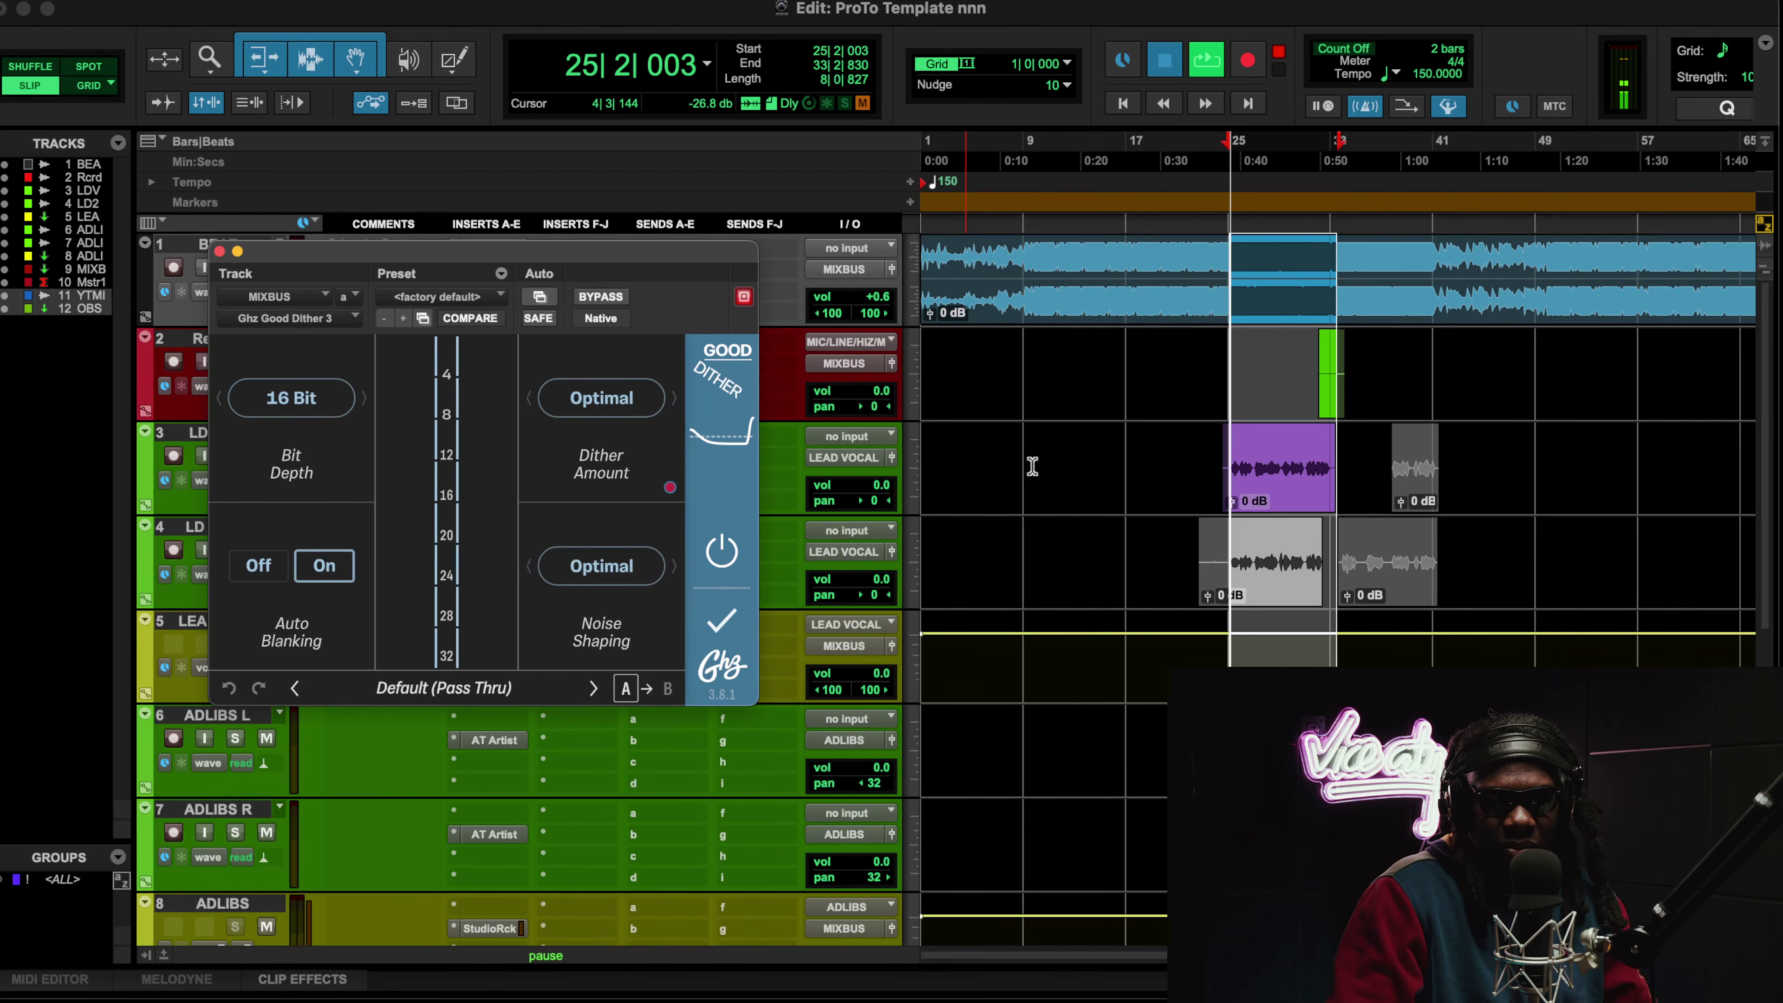
pyautogui.moveTo(377, 263); pyautogui.dragTo(376, 339)
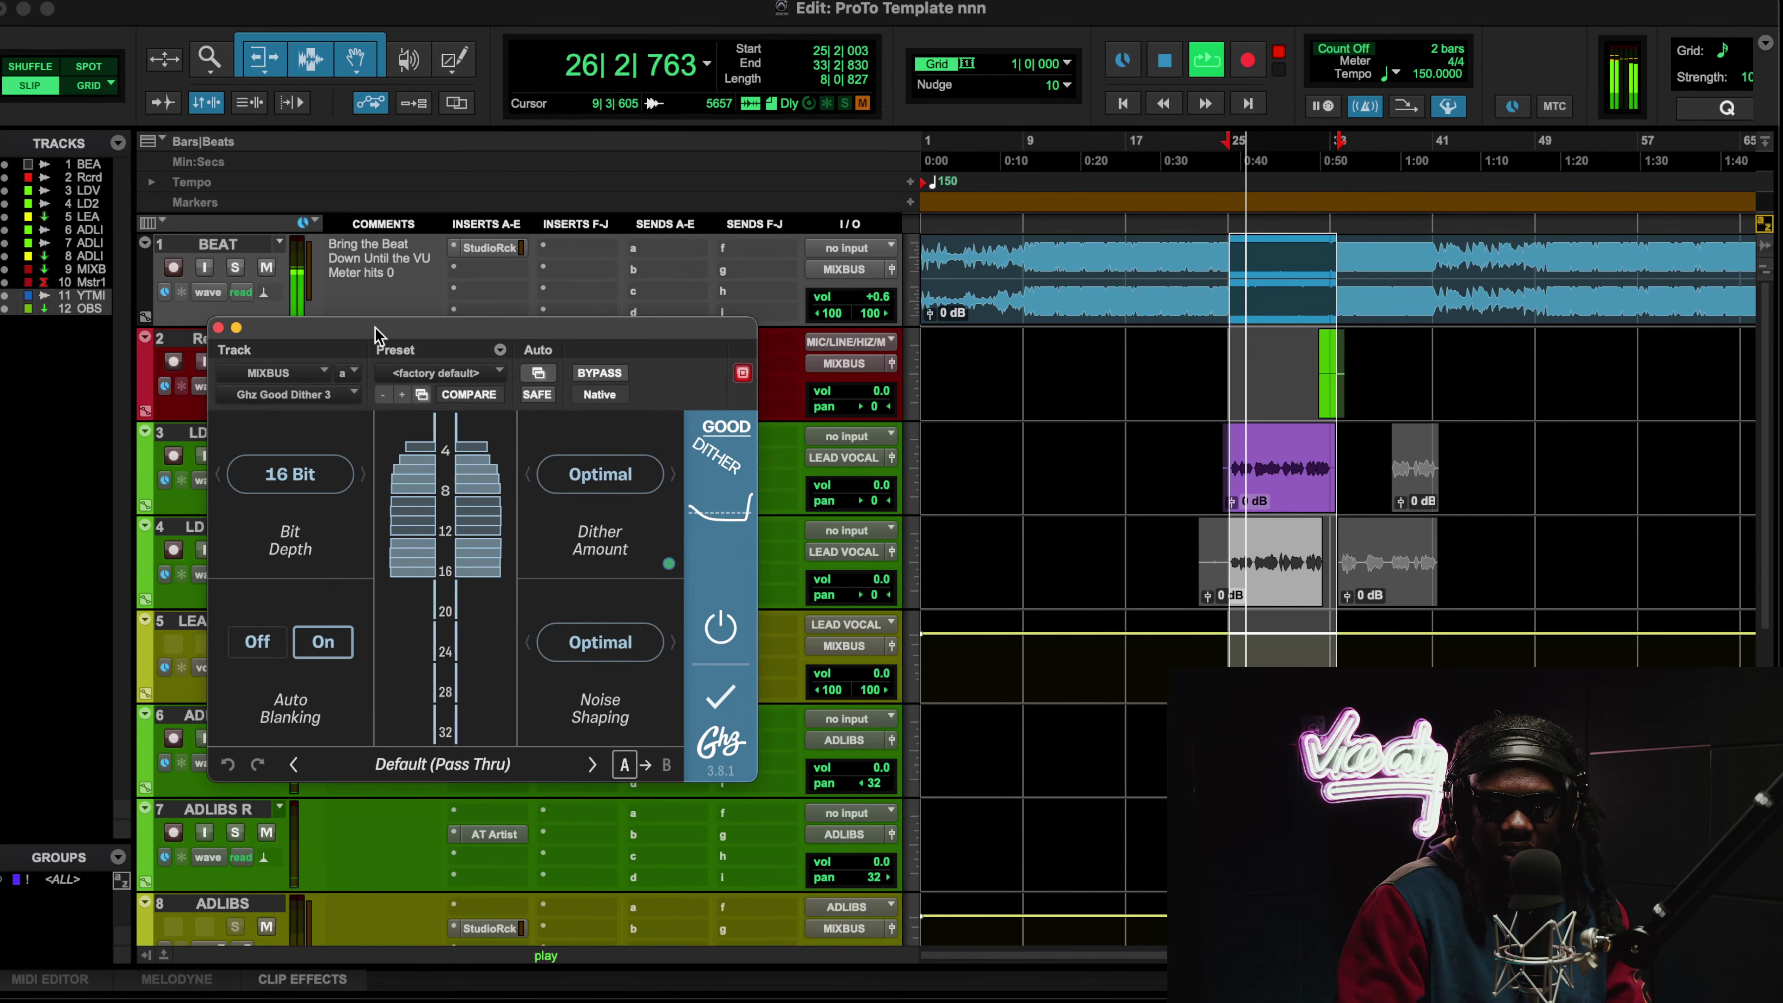
pyautogui.click(610, 374)
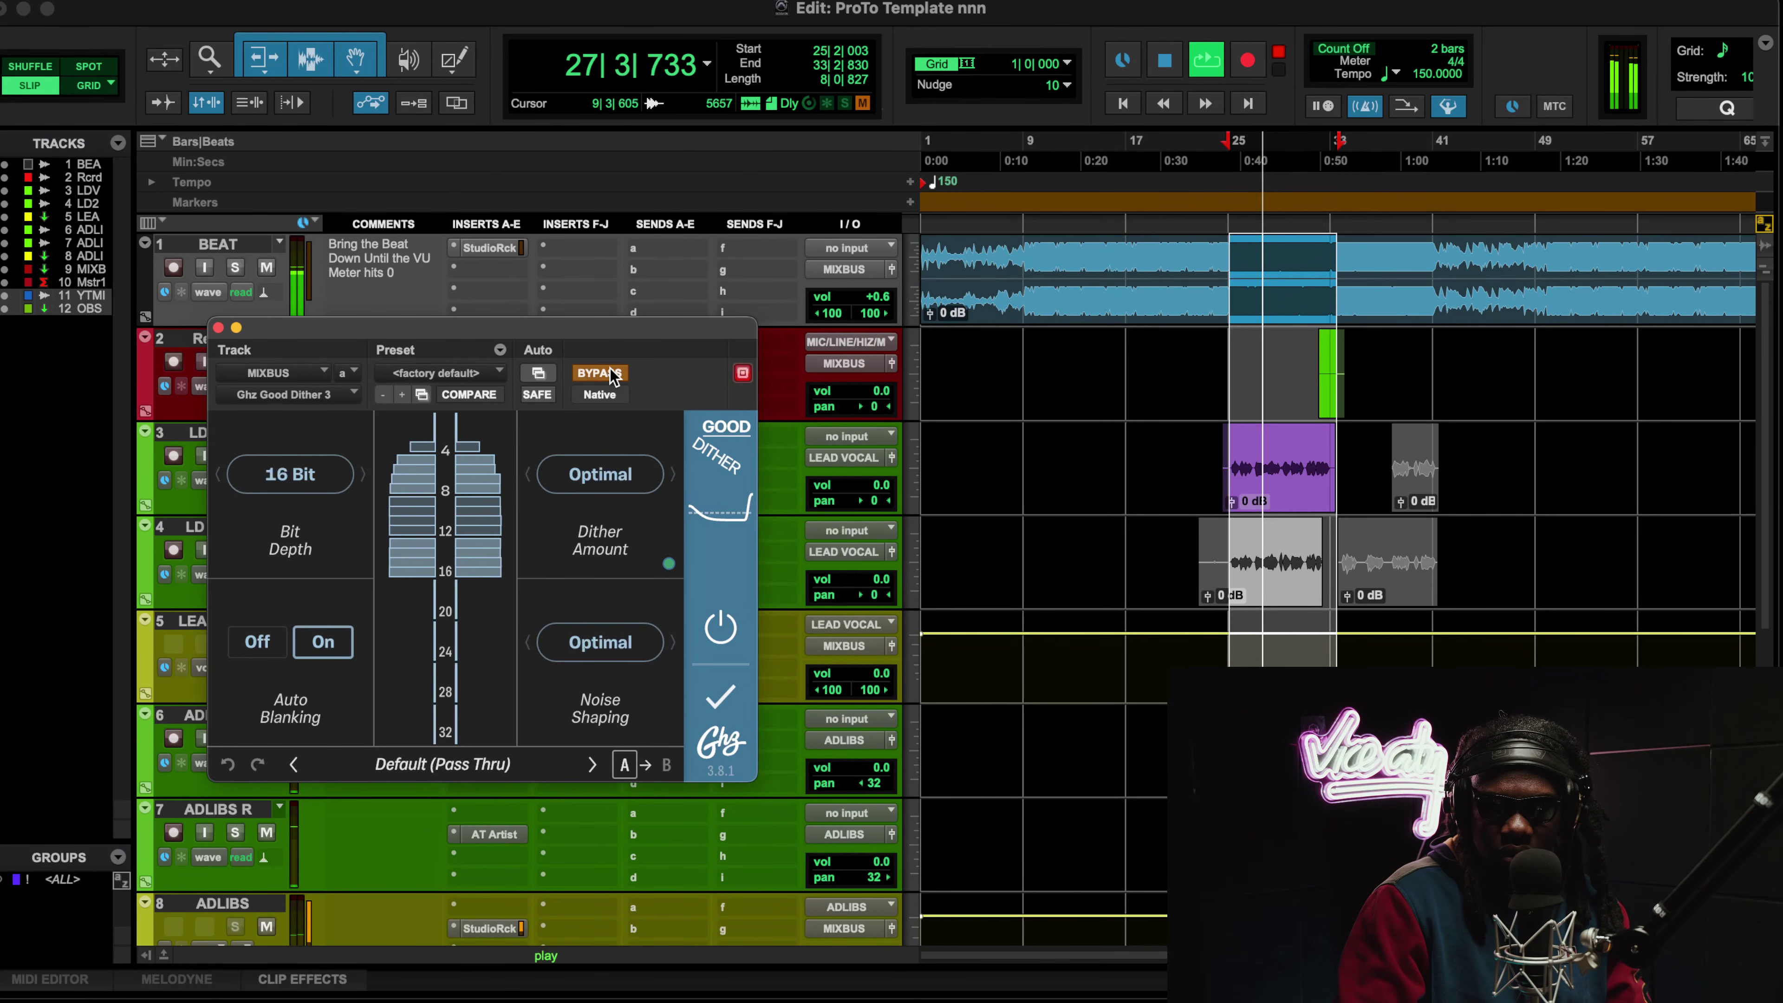
pyautogui.click(610, 374)
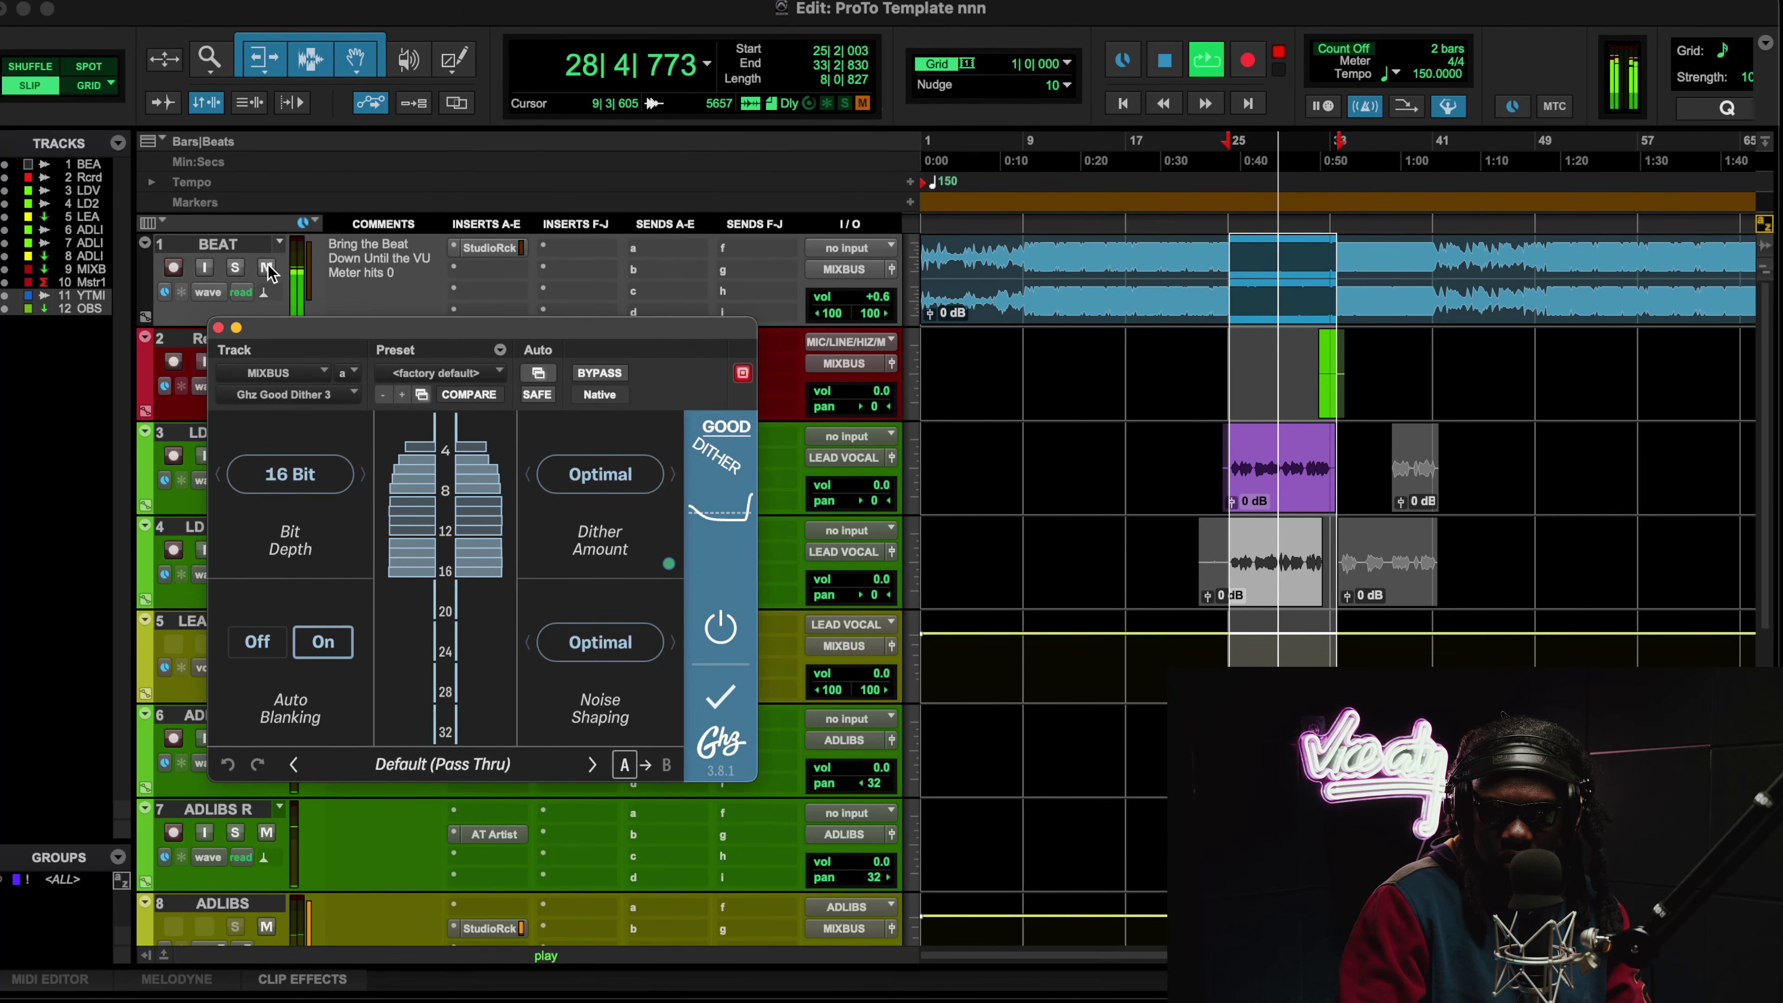
pyautogui.click(611, 379)
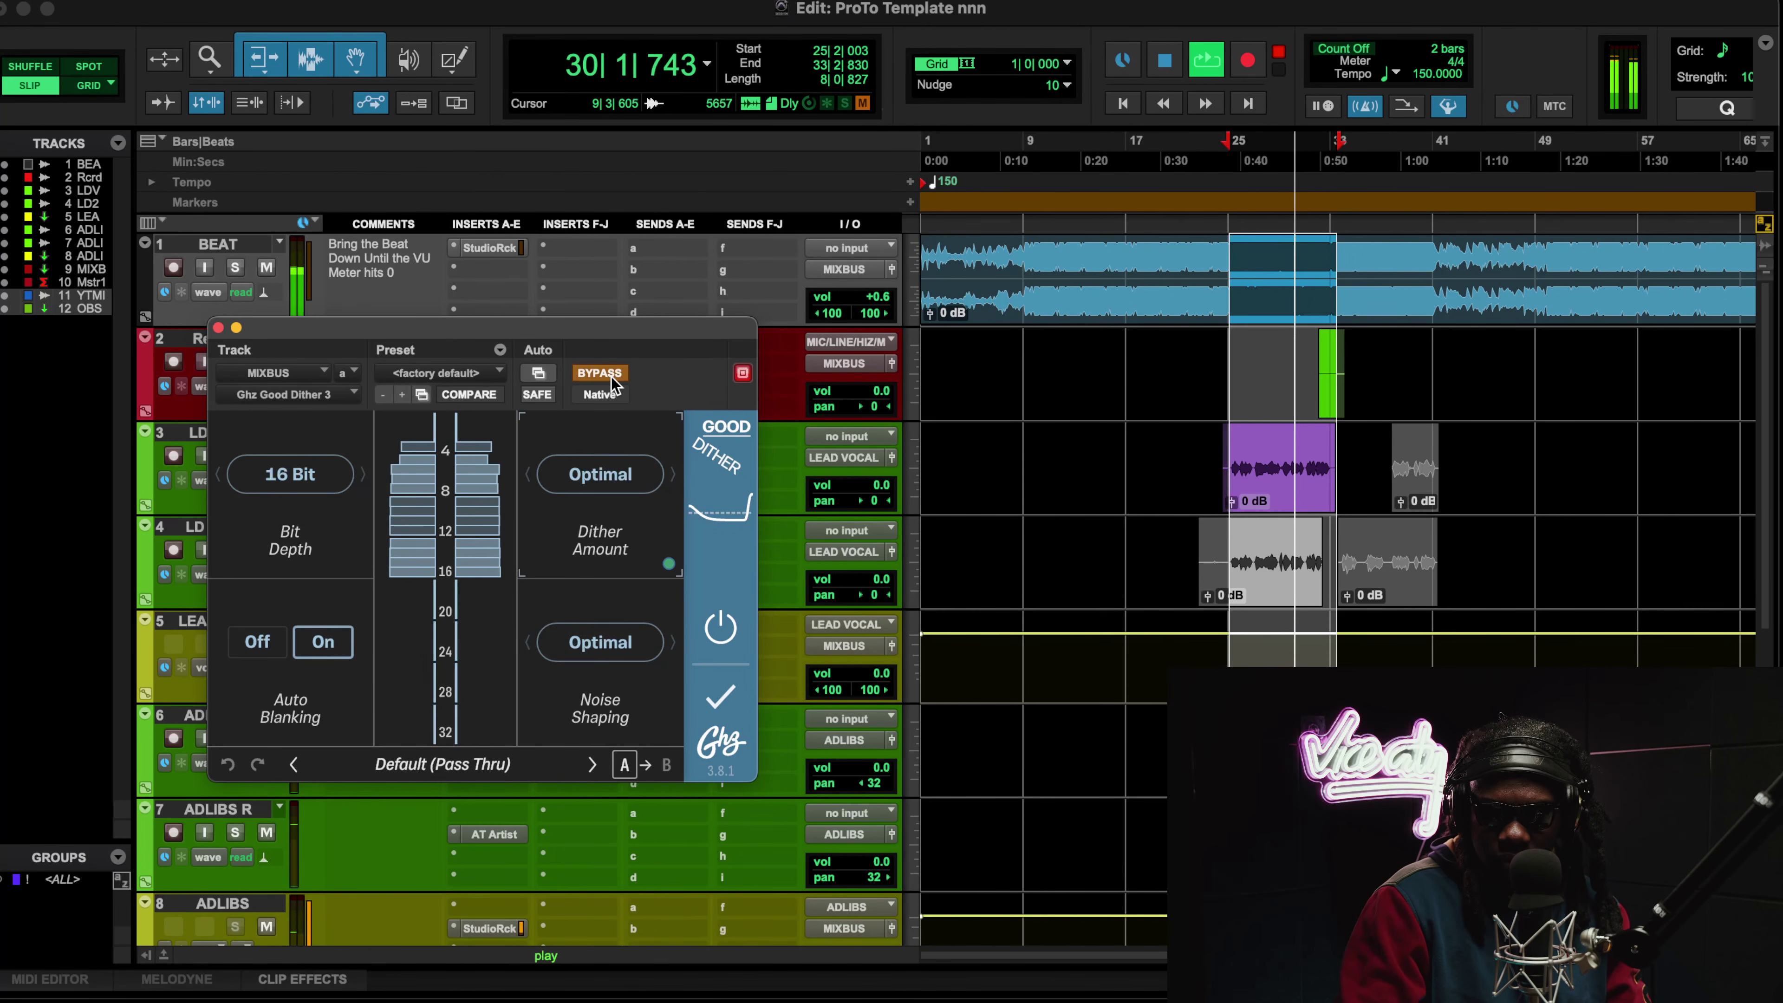
pyautogui.click(611, 378)
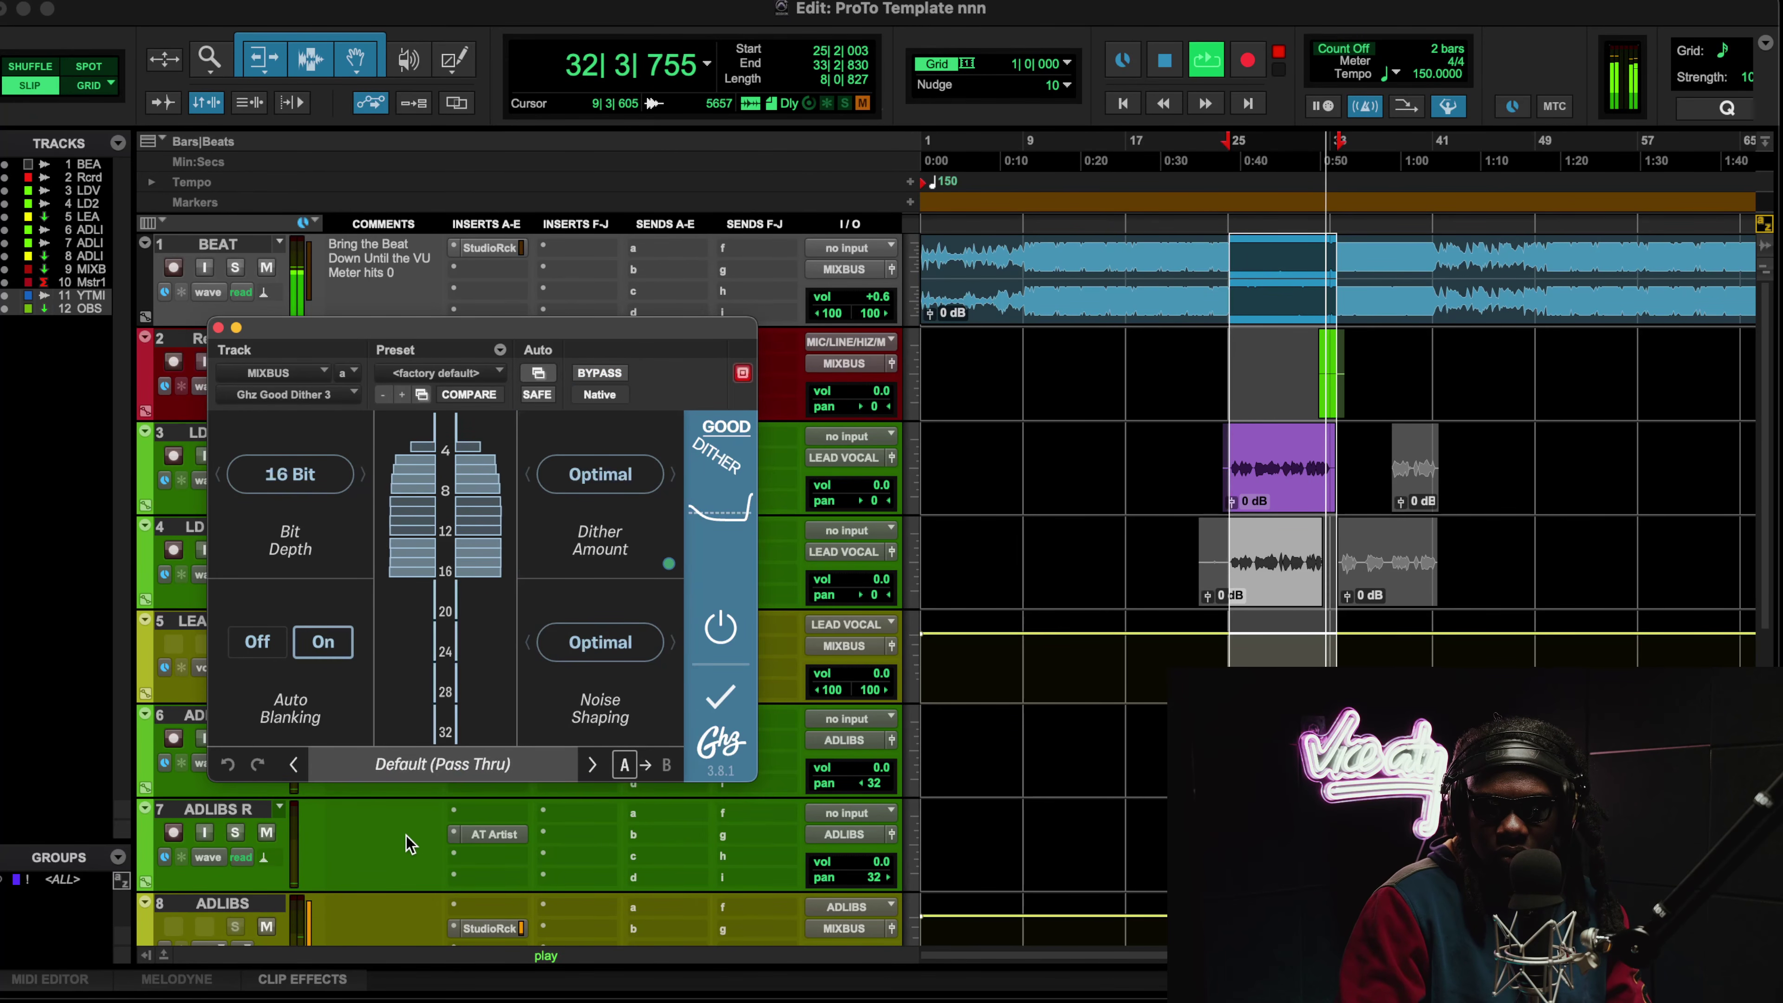
# Step: Mute the ADLIBS, ADLIBS R and ADLIBS L tracks, compare the beat with Good Dither 3 bypassed and active, and close the plug-in
pyautogui.click(265, 927)
pyautogui.click(266, 831)
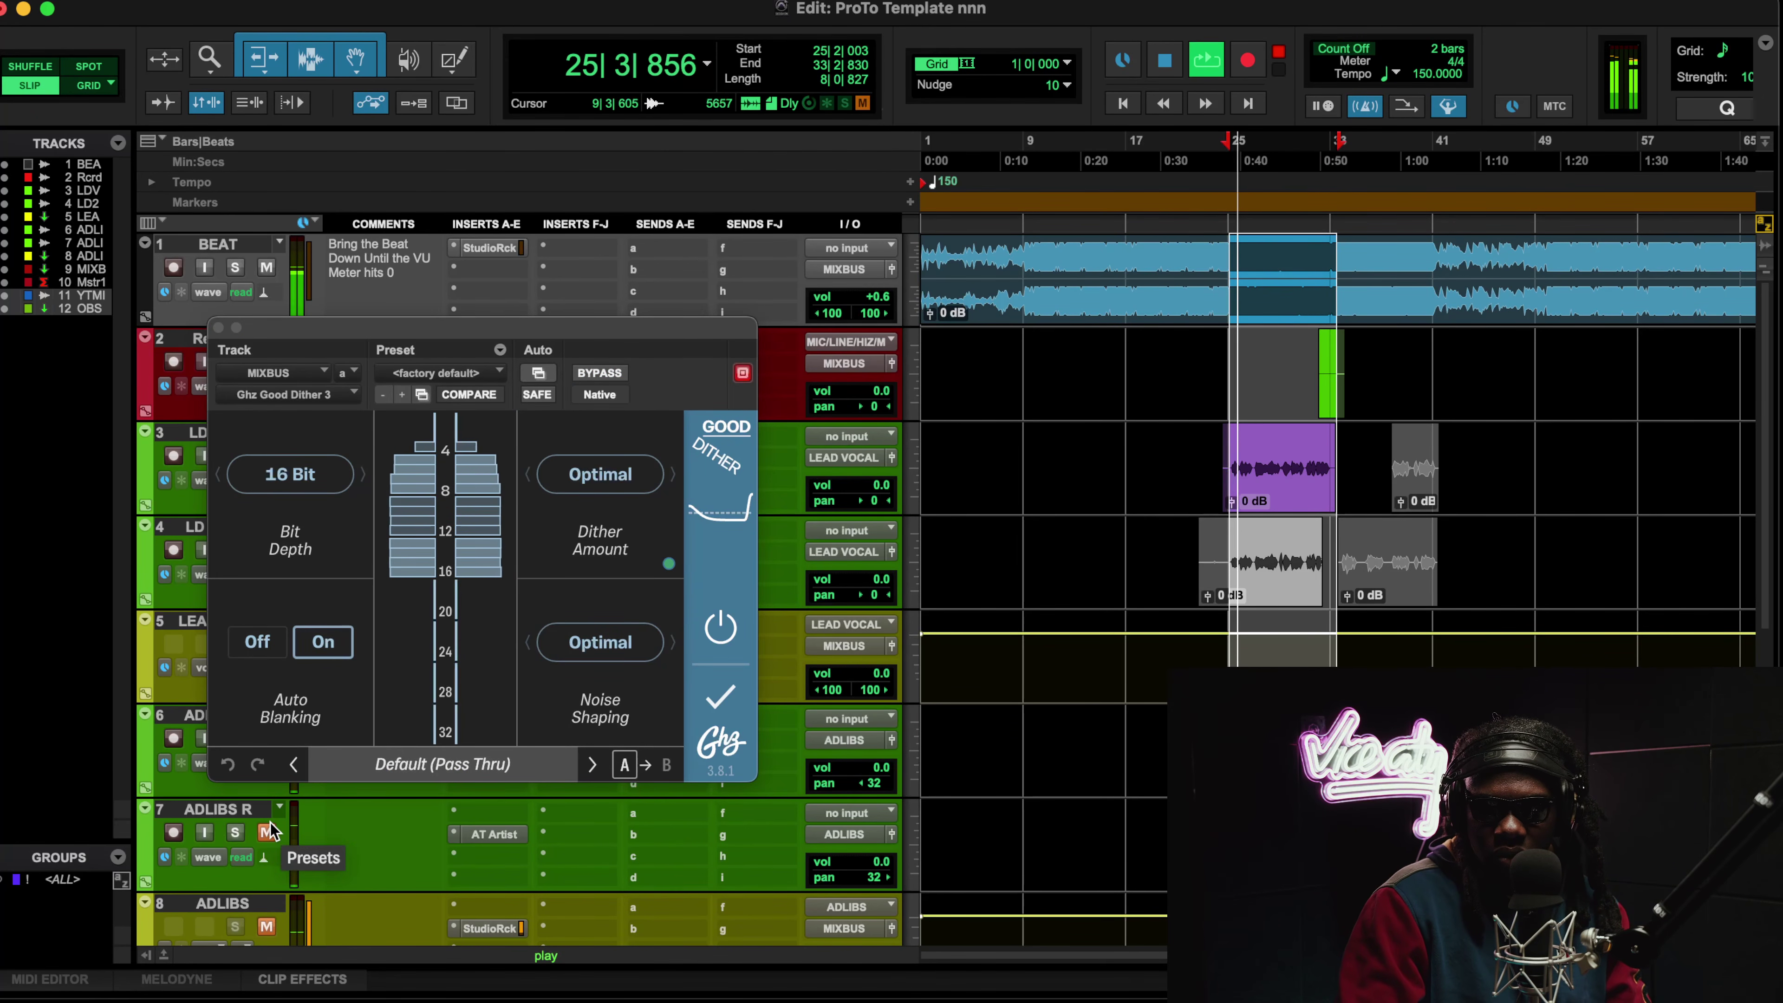
pyautogui.click(599, 372)
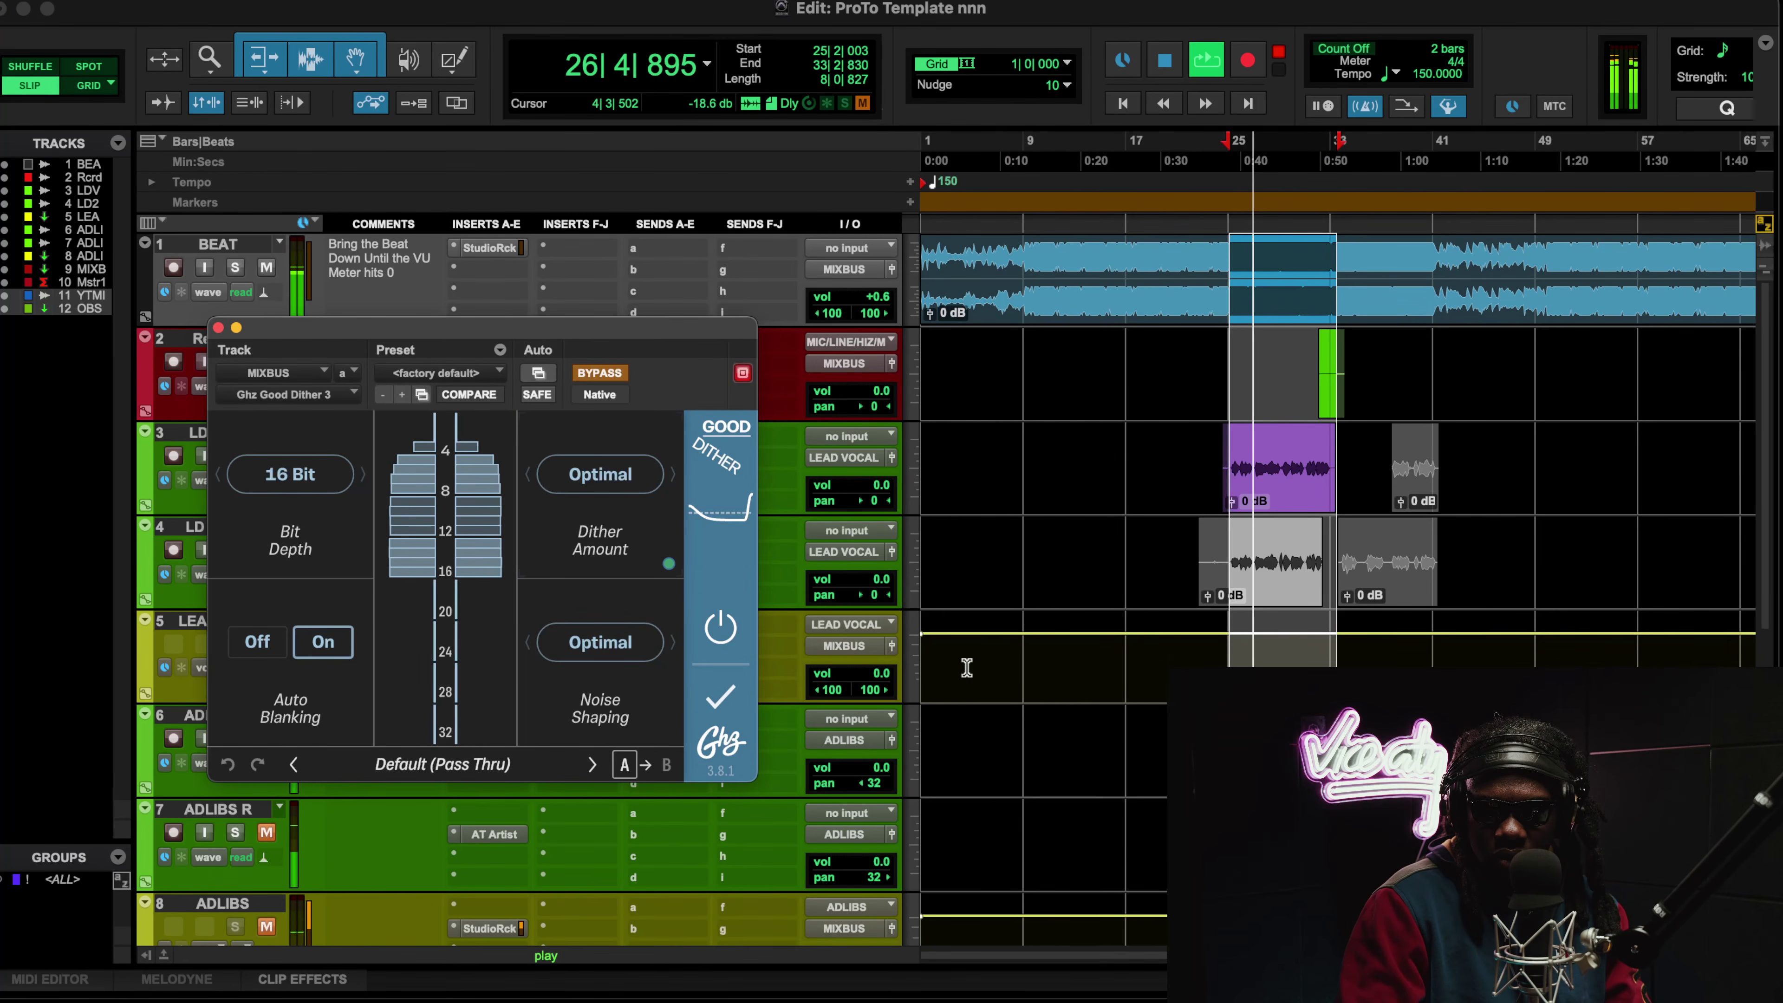
pyautogui.click(599, 373)
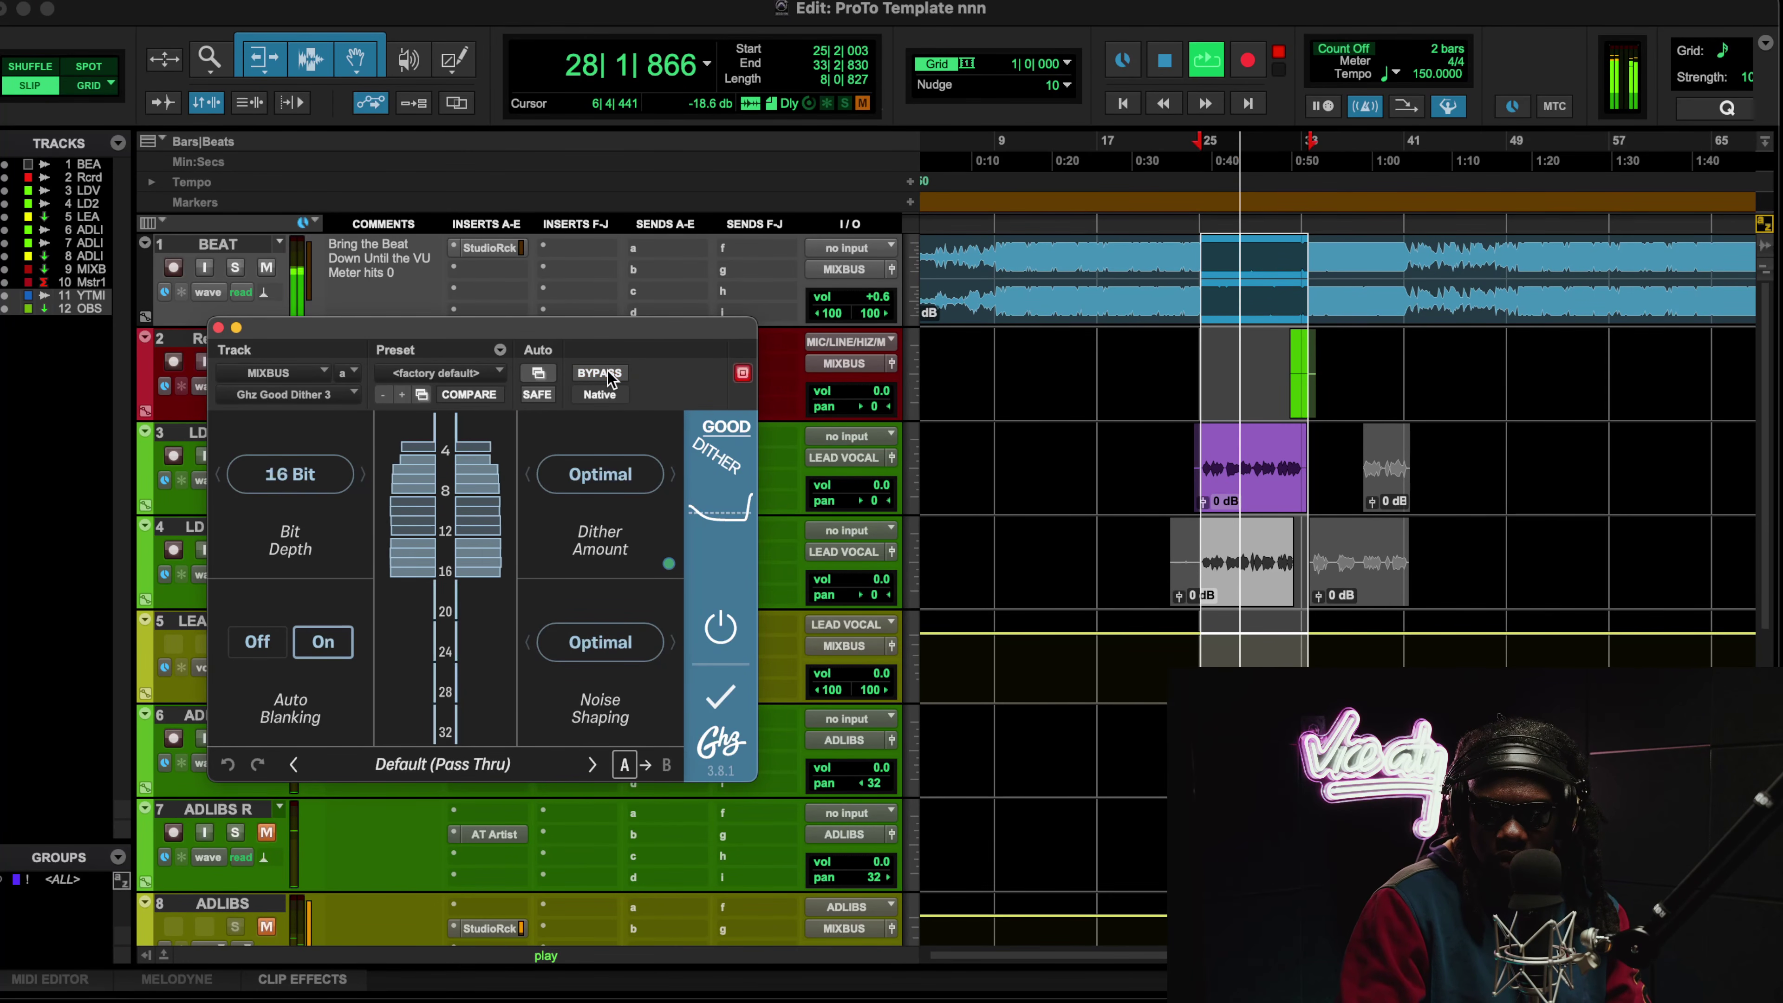
pyautogui.moveTo(583, 330); pyautogui.dragTo(668, 218)
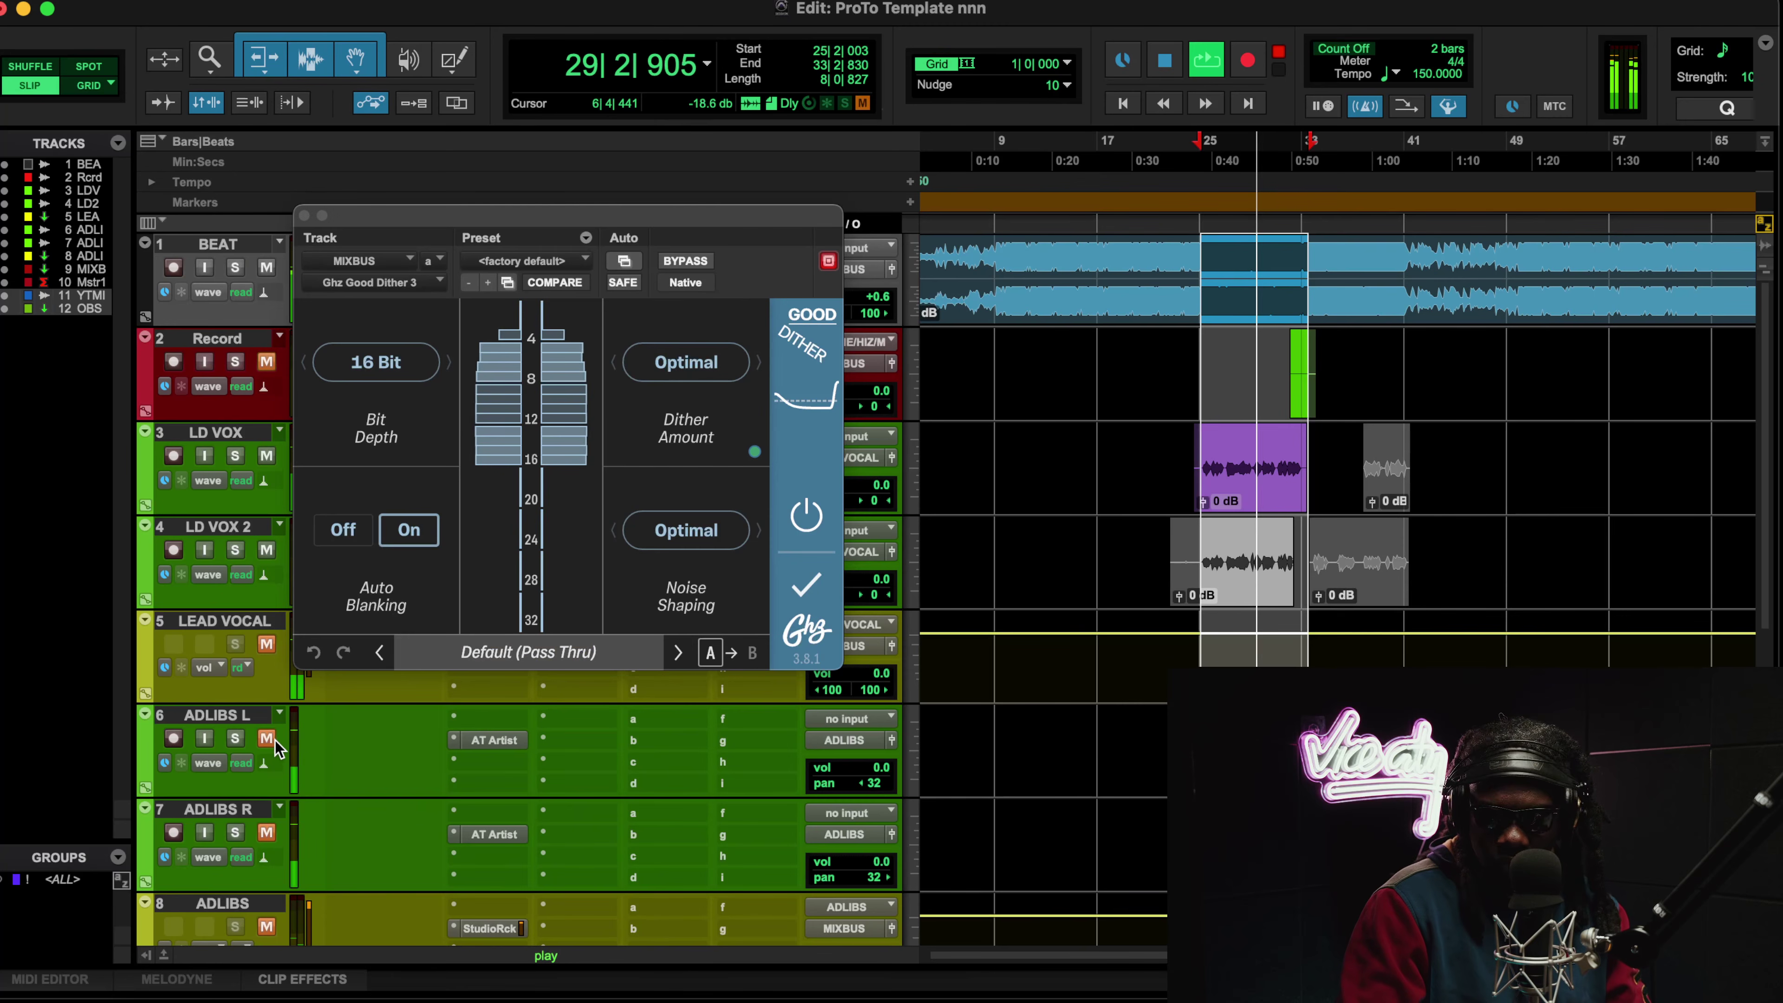
pyautogui.click(691, 265)
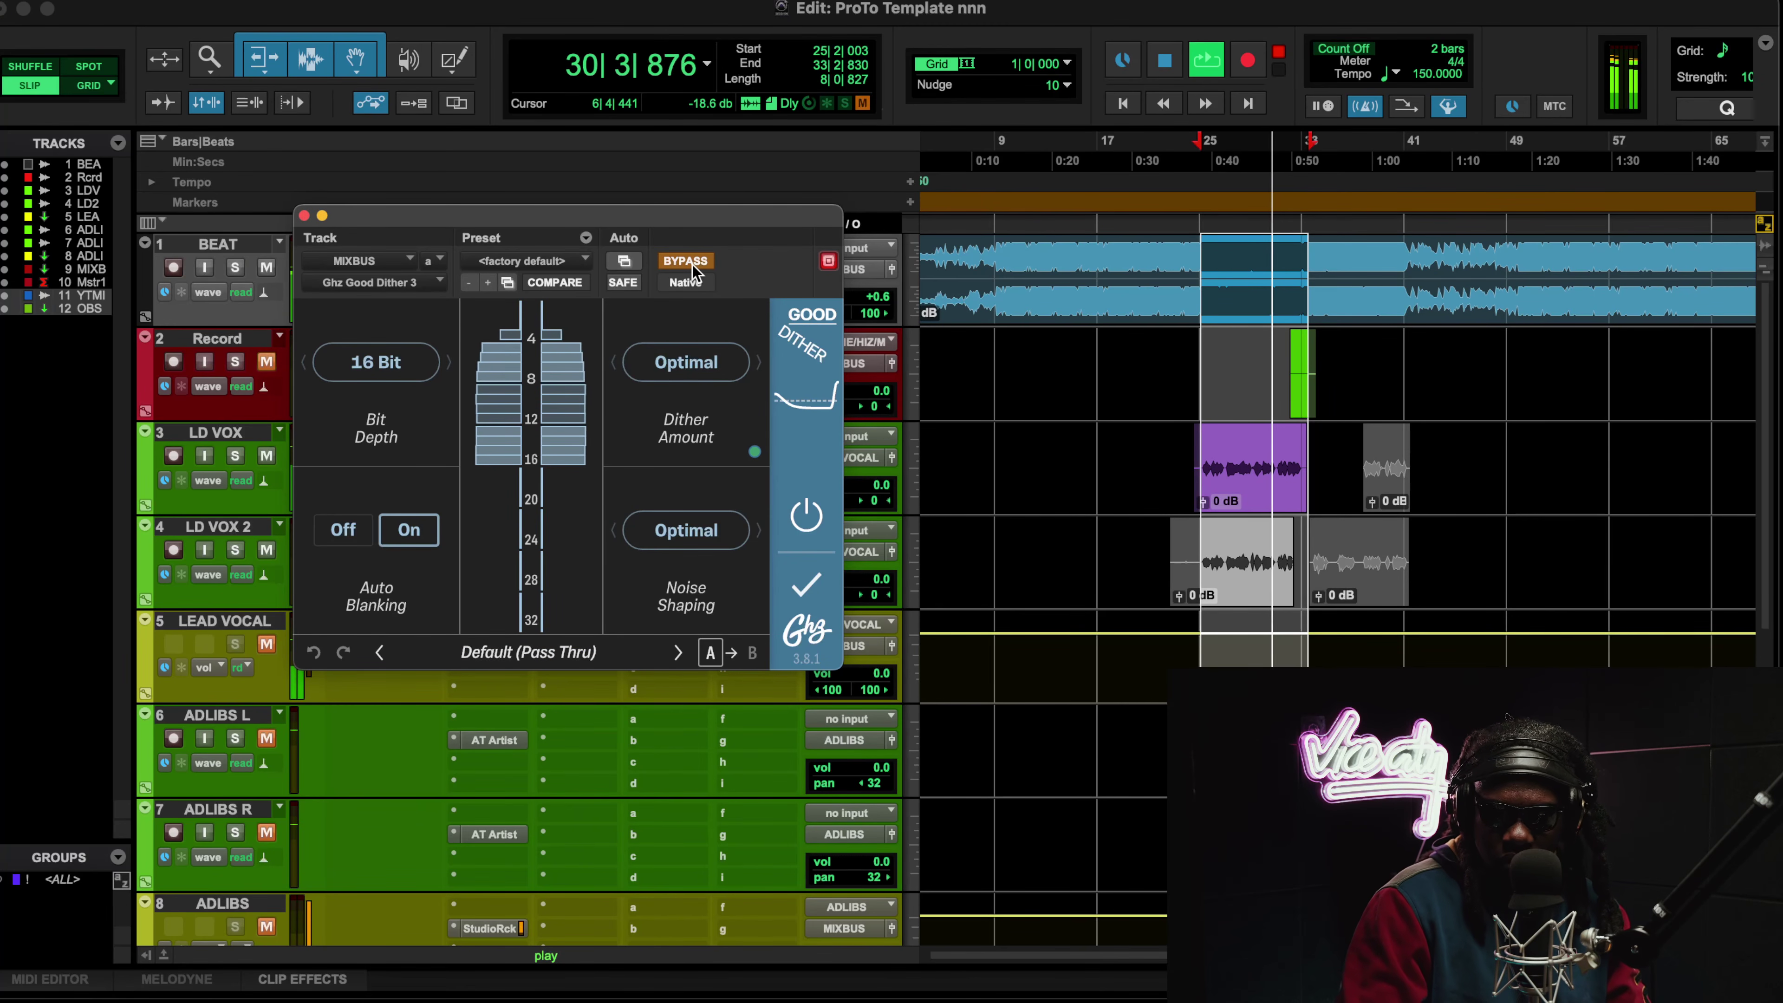
pyautogui.click(691, 266)
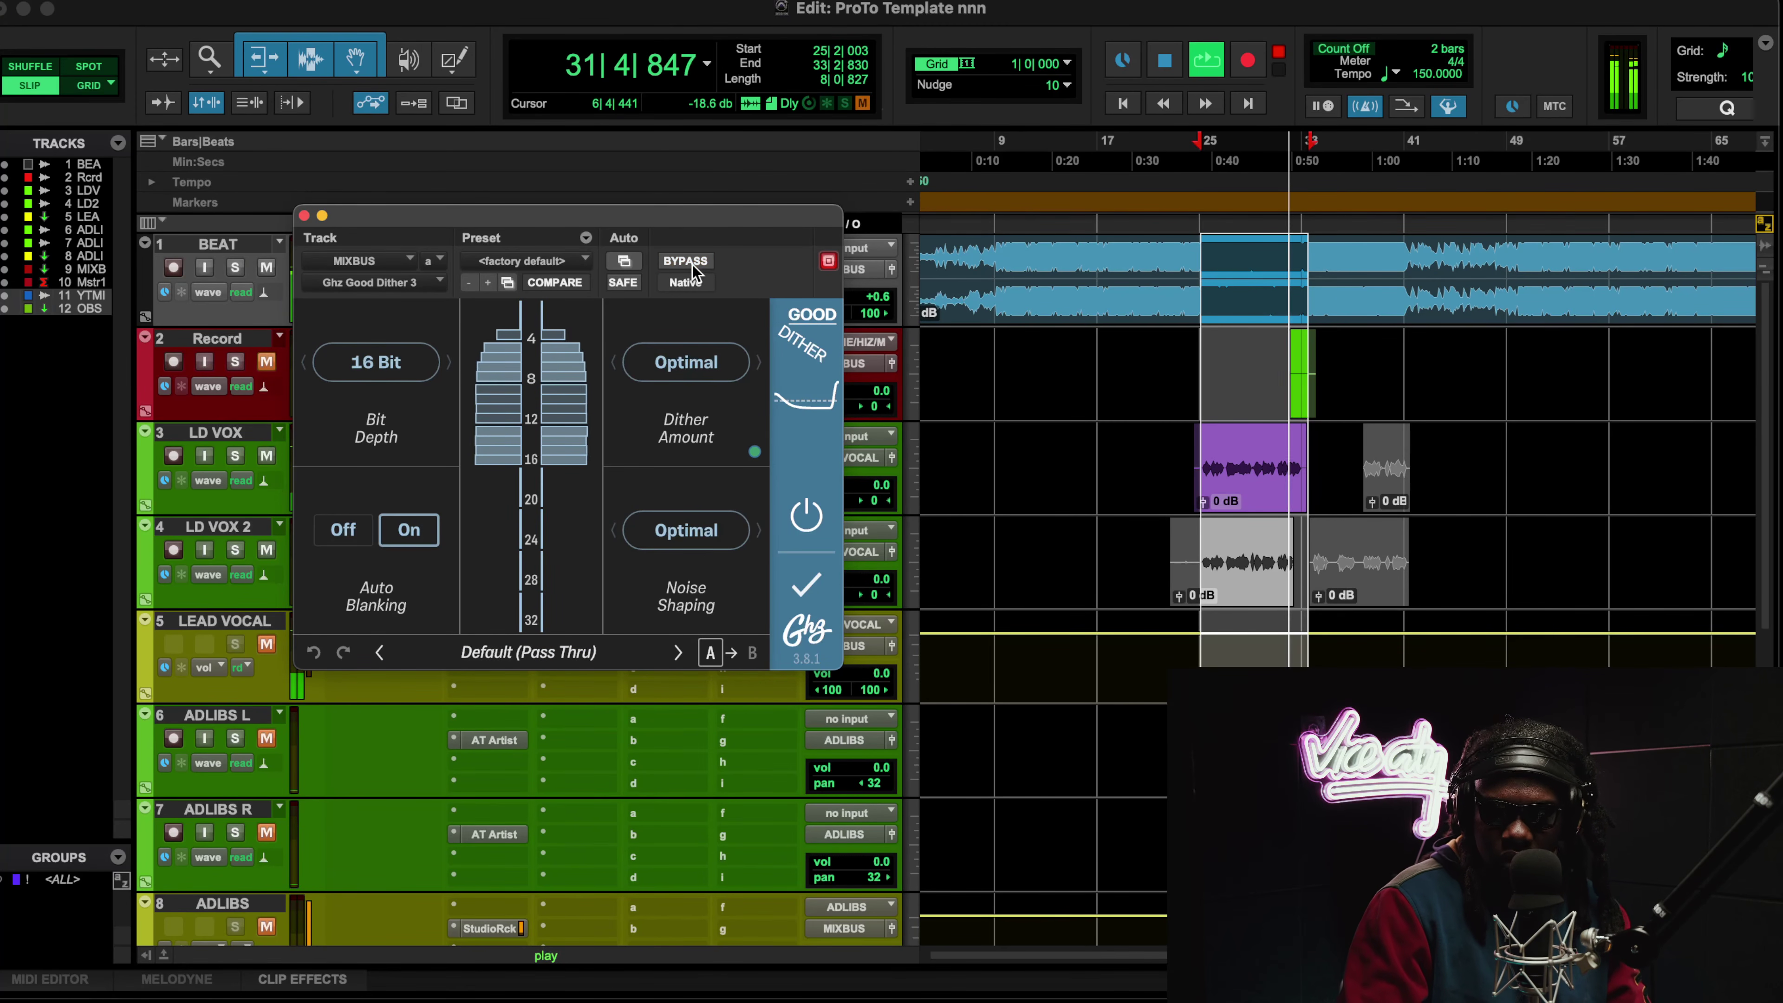
pyautogui.press('space')
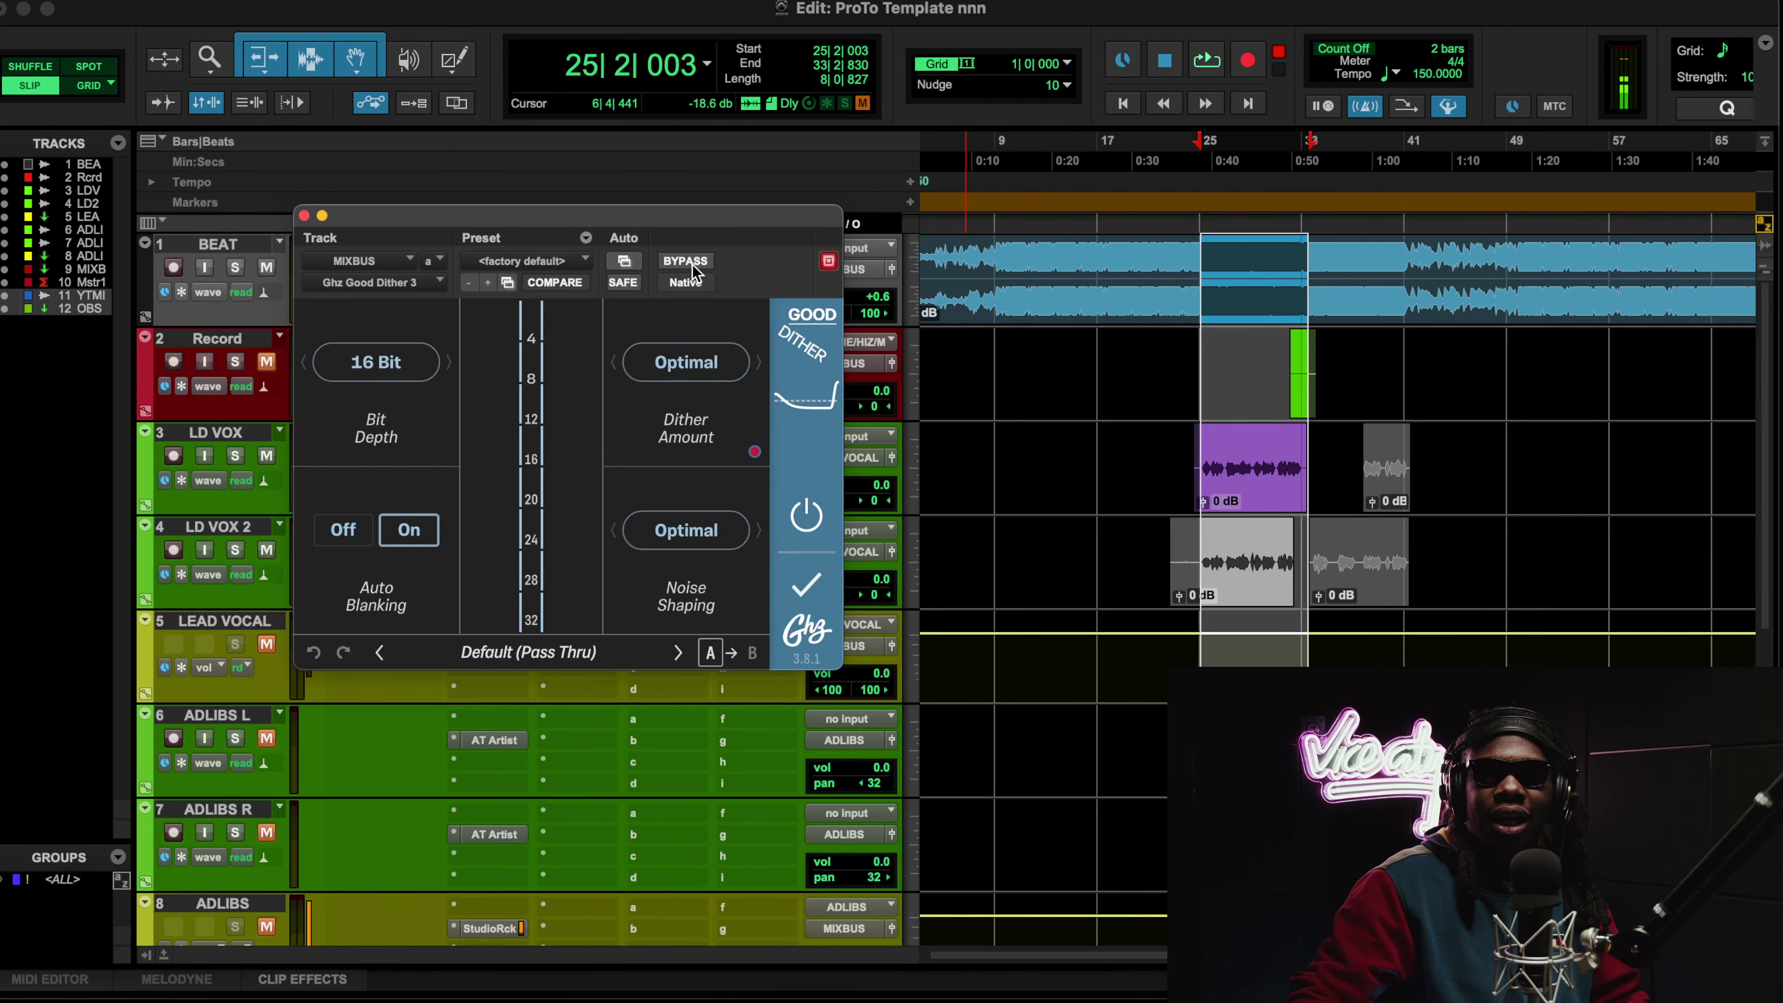
pyautogui.click(303, 216)
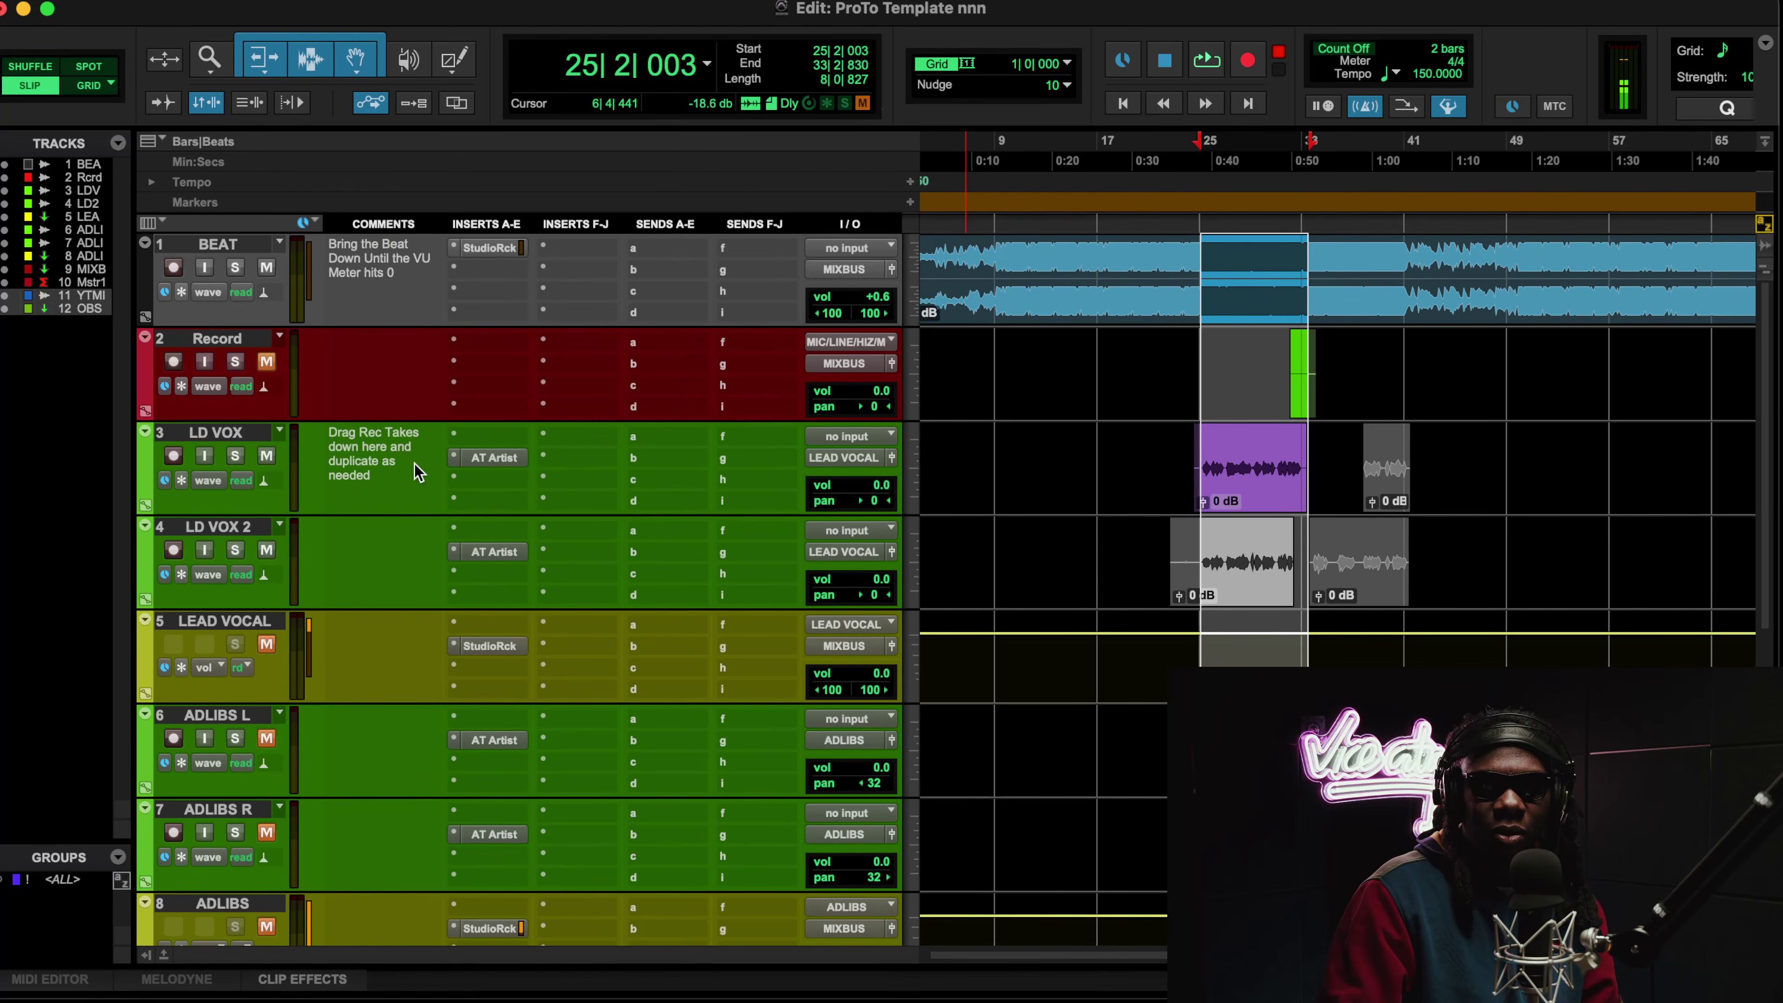
# Step: Open the MIXBUS StudioRack and examine the gain, slope and output settings of its TR5 Classic Clipper
pyautogui.scroll(-5, 419, 472)
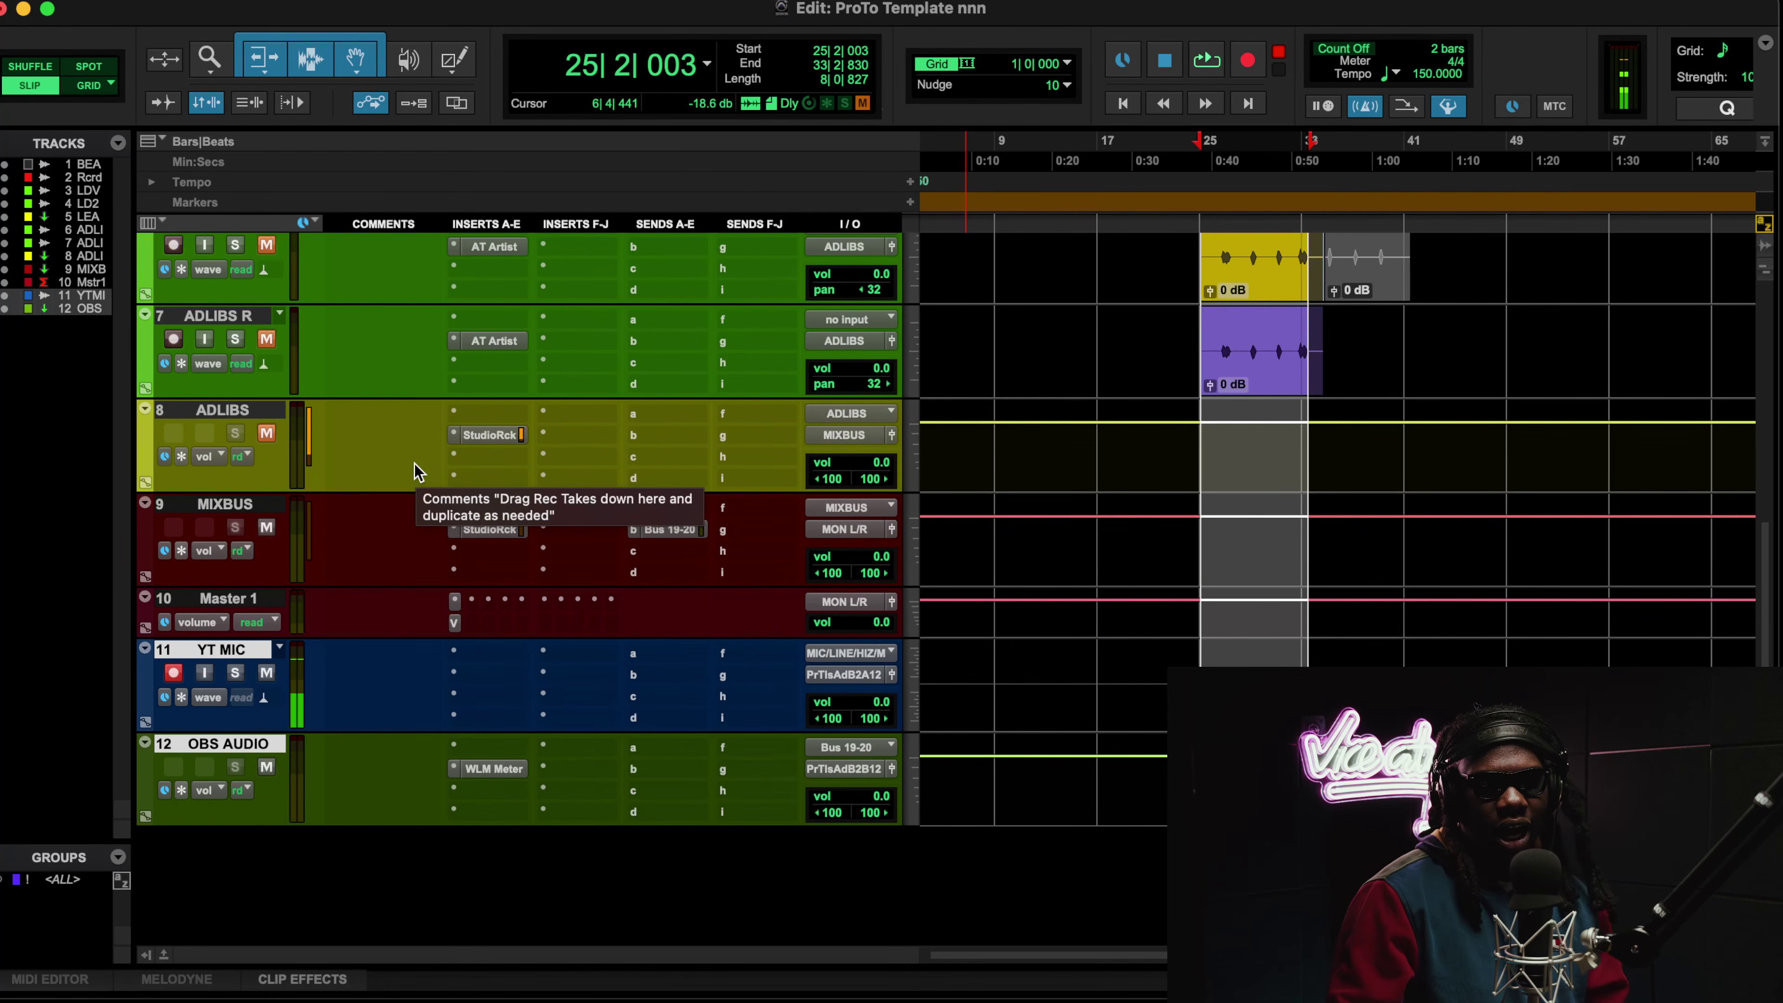
pyautogui.click(489, 528)
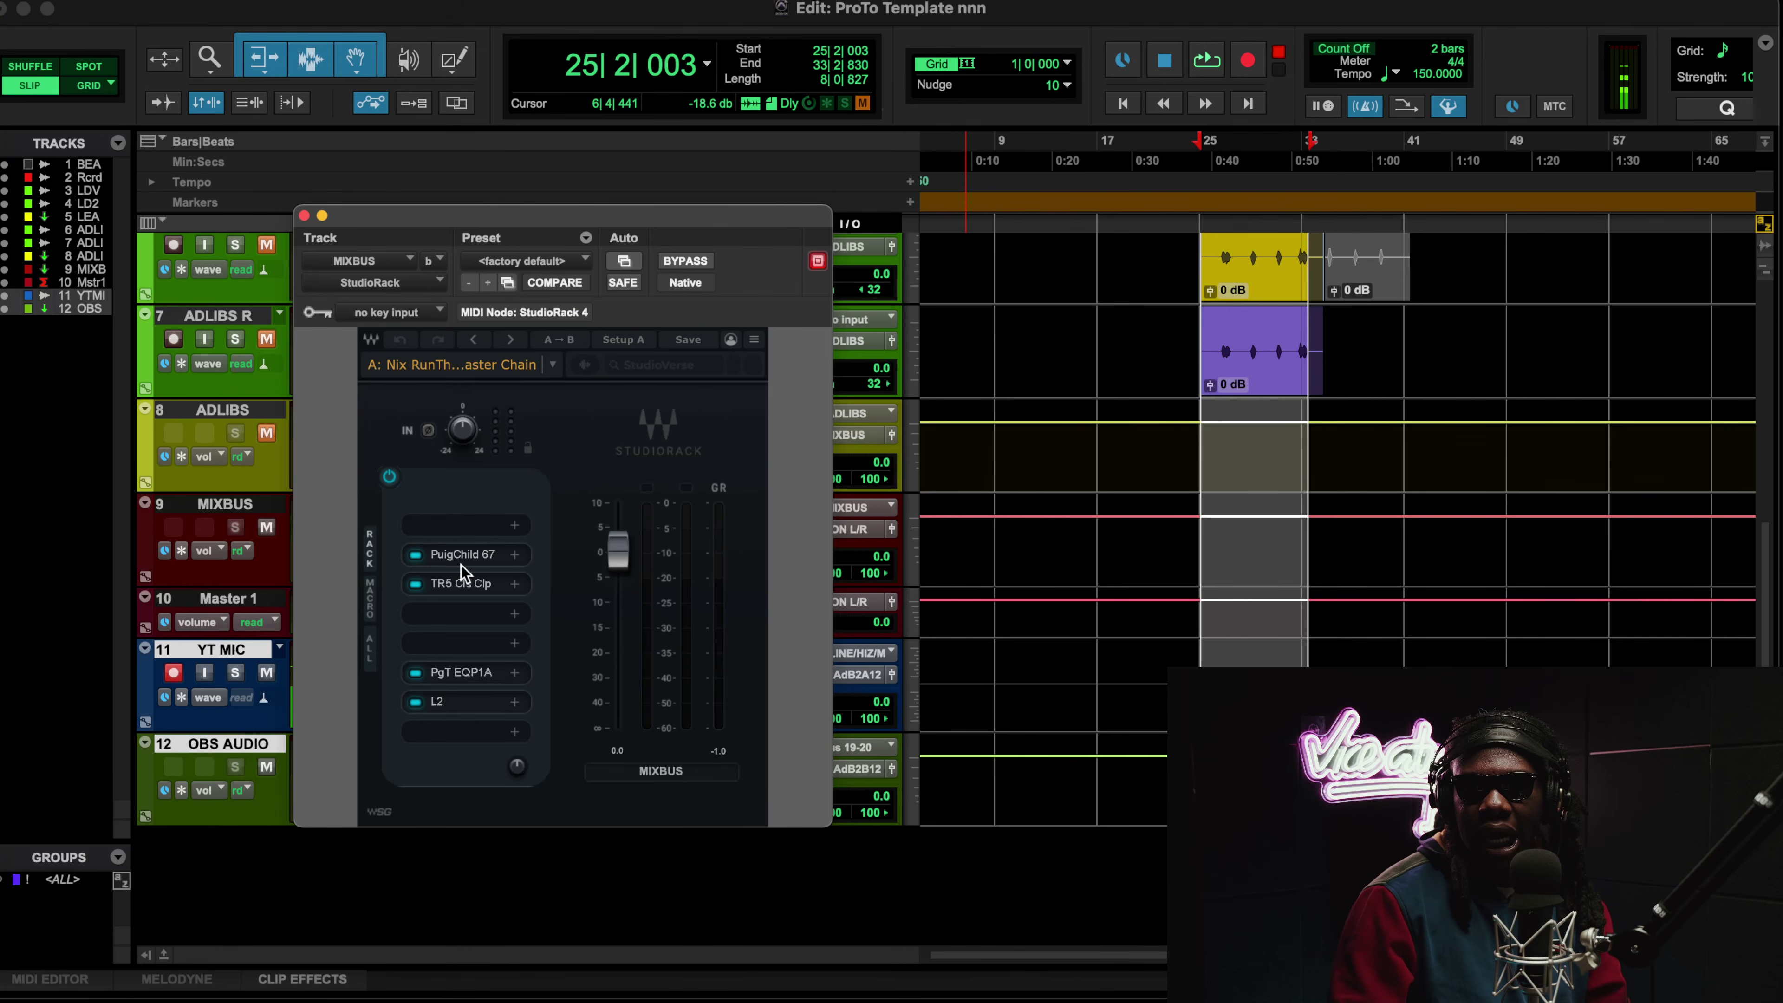
pyautogui.click(462, 584)
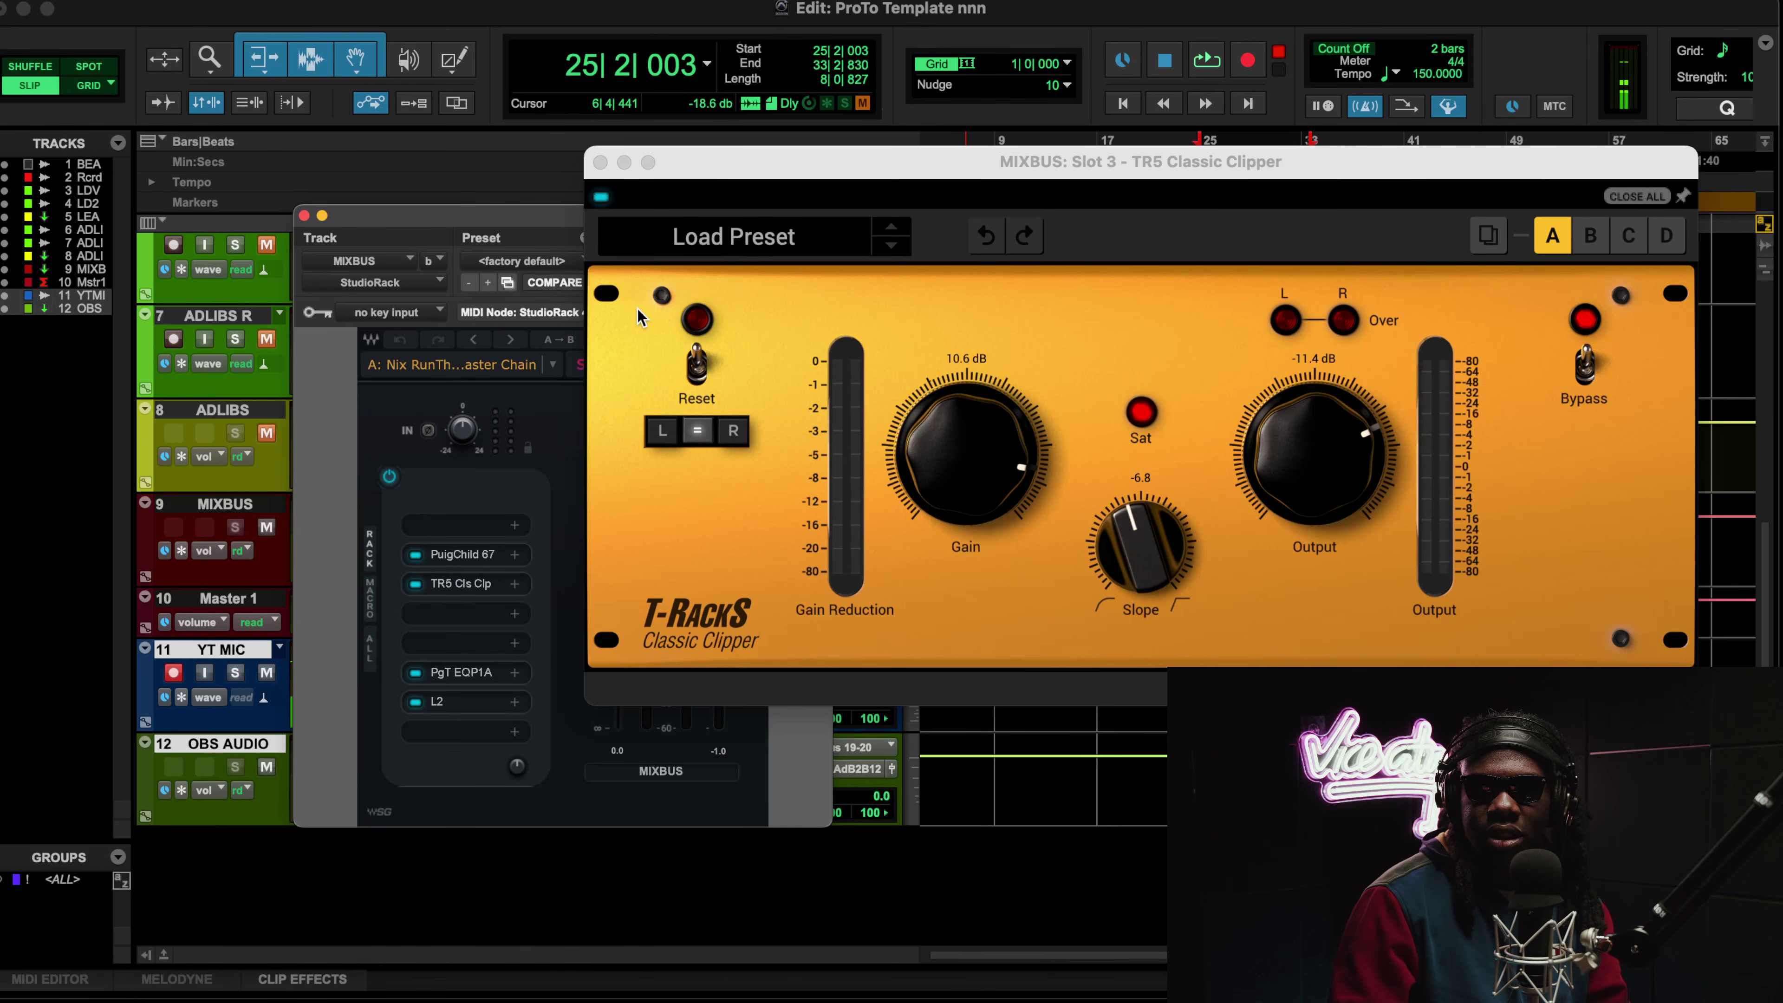
pyautogui.moveTo(861, 179); pyautogui.dragTo(454, 171)
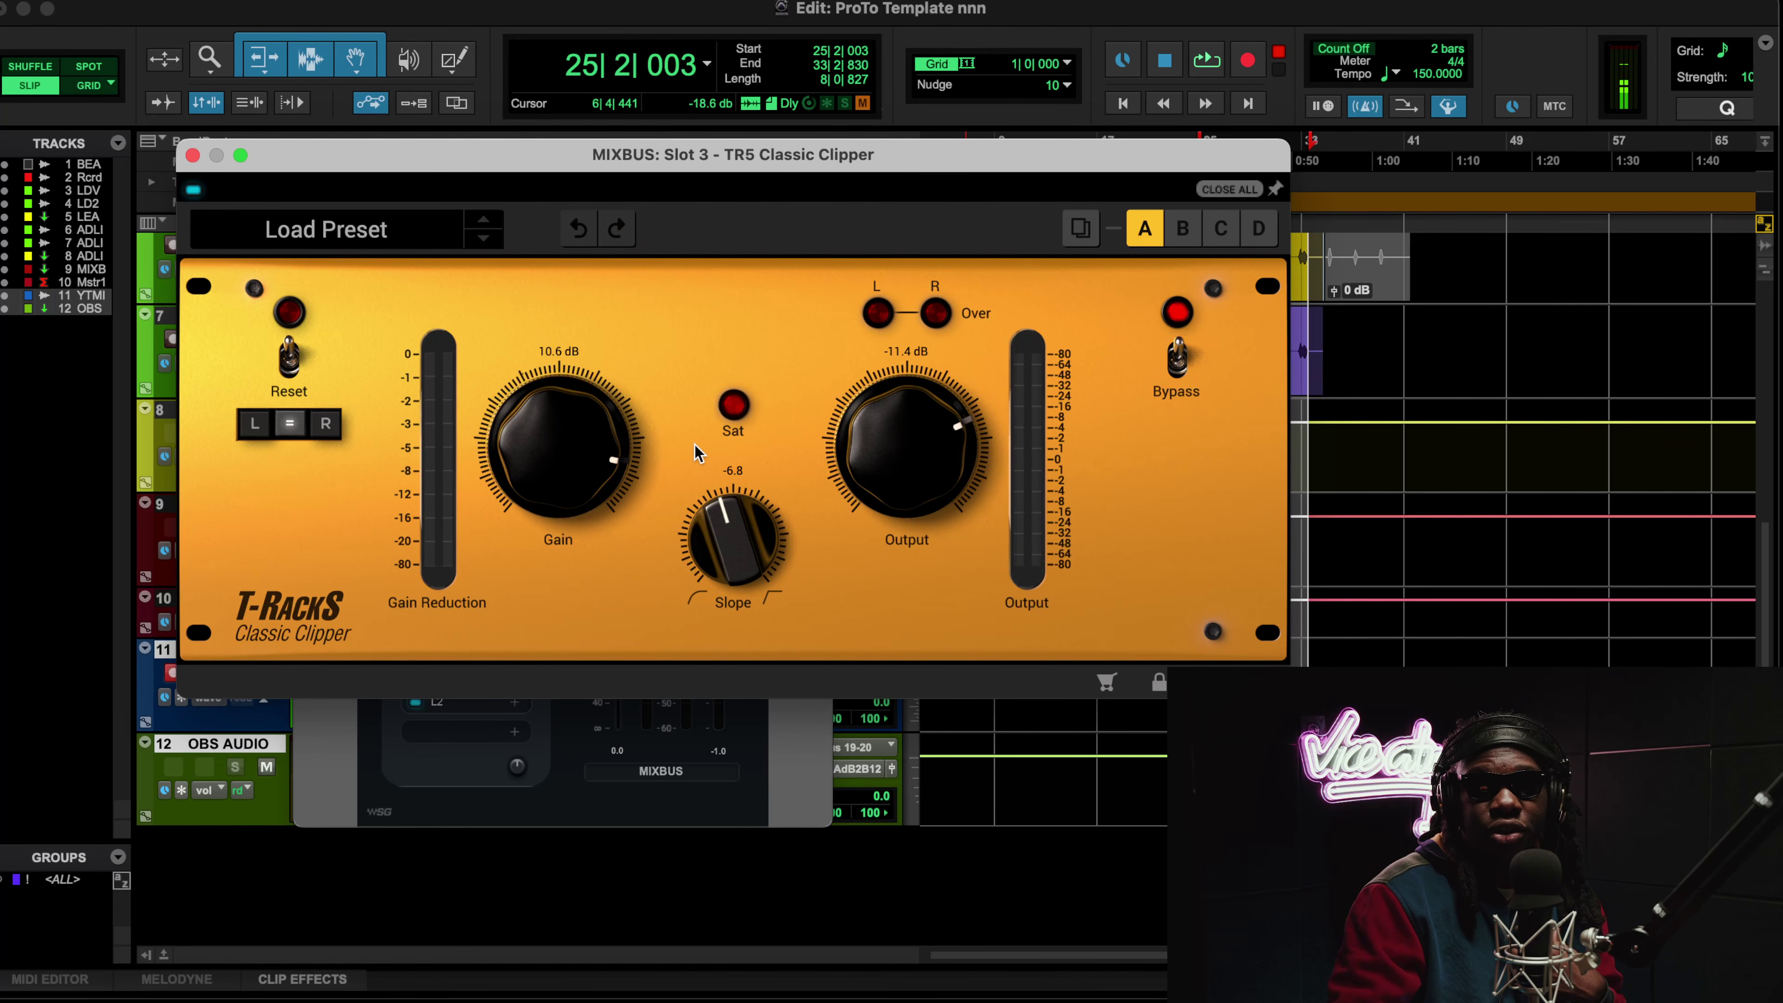
# Step: Move the Classic Clipper window off the track controls, unmute LEAD VOCAL and all ad-lib tracks, and start loop playback
pyautogui.scroll(3, 918, 888)
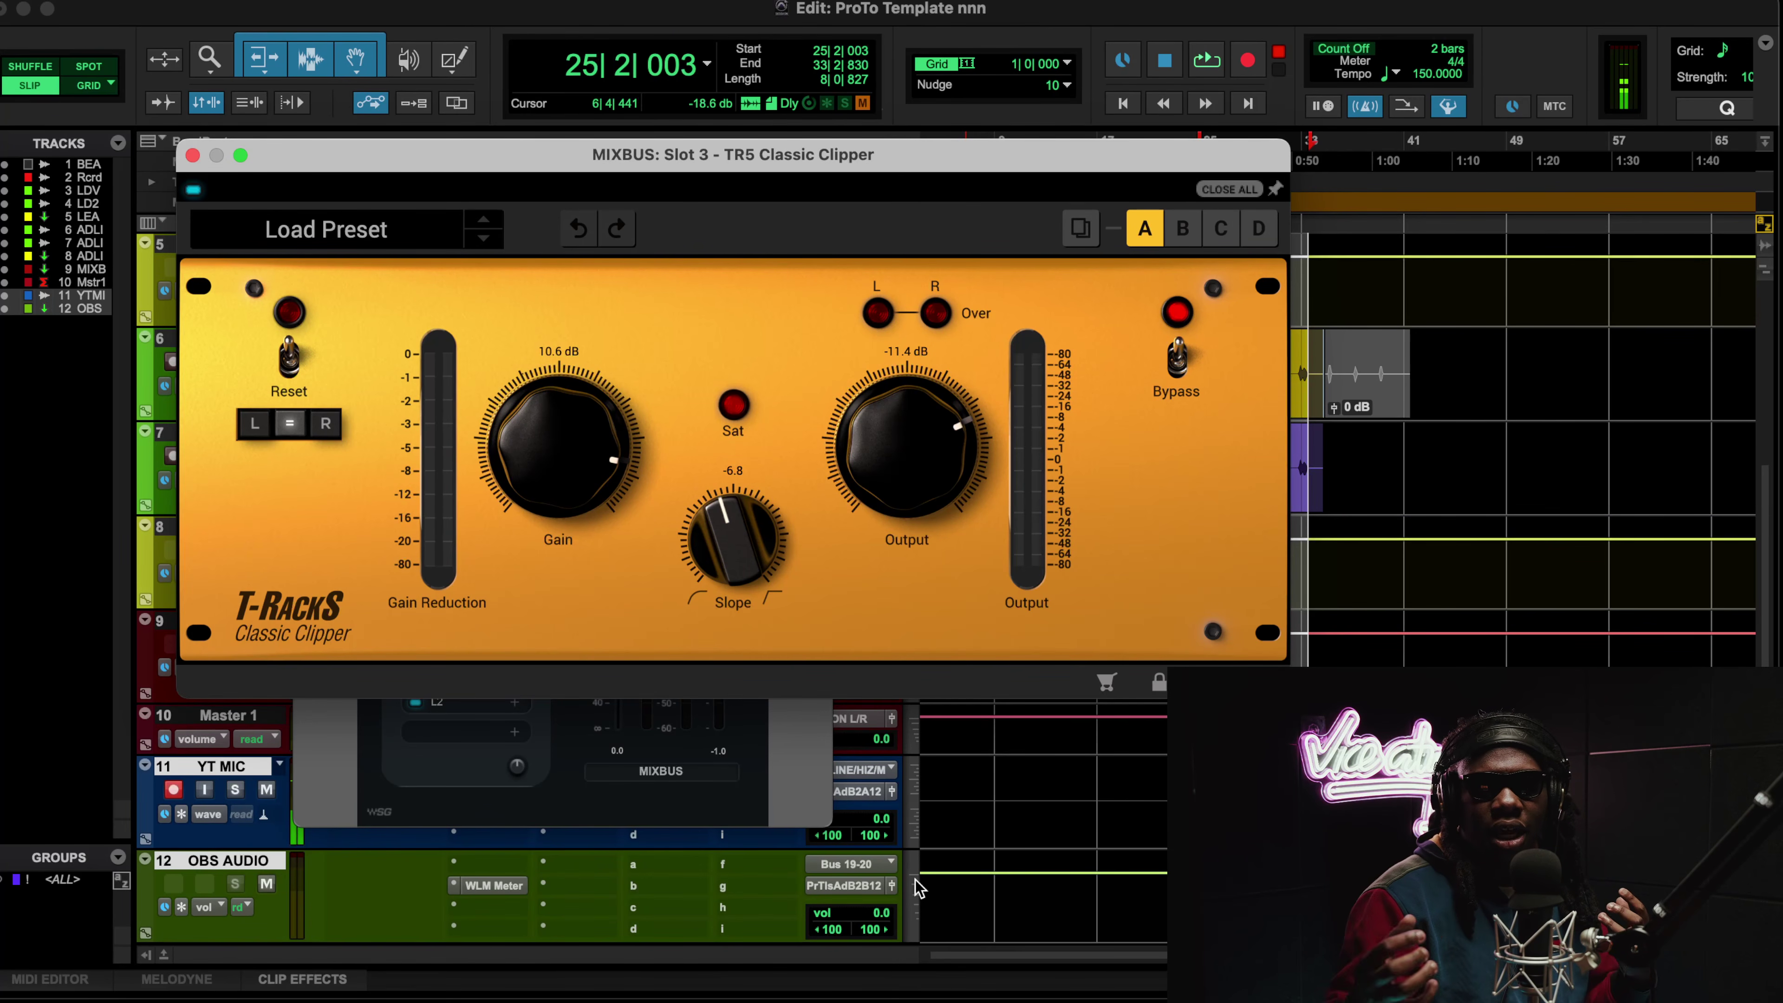
pyautogui.scroll(10, 917, 888)
pyautogui.moveTo(392, 163); pyautogui.dragTo(616, 306)
pyautogui.scroll(-5, 281, 512)
pyautogui.scroll(-5, 281, 512)
pyautogui.scroll(5, 1019, 267)
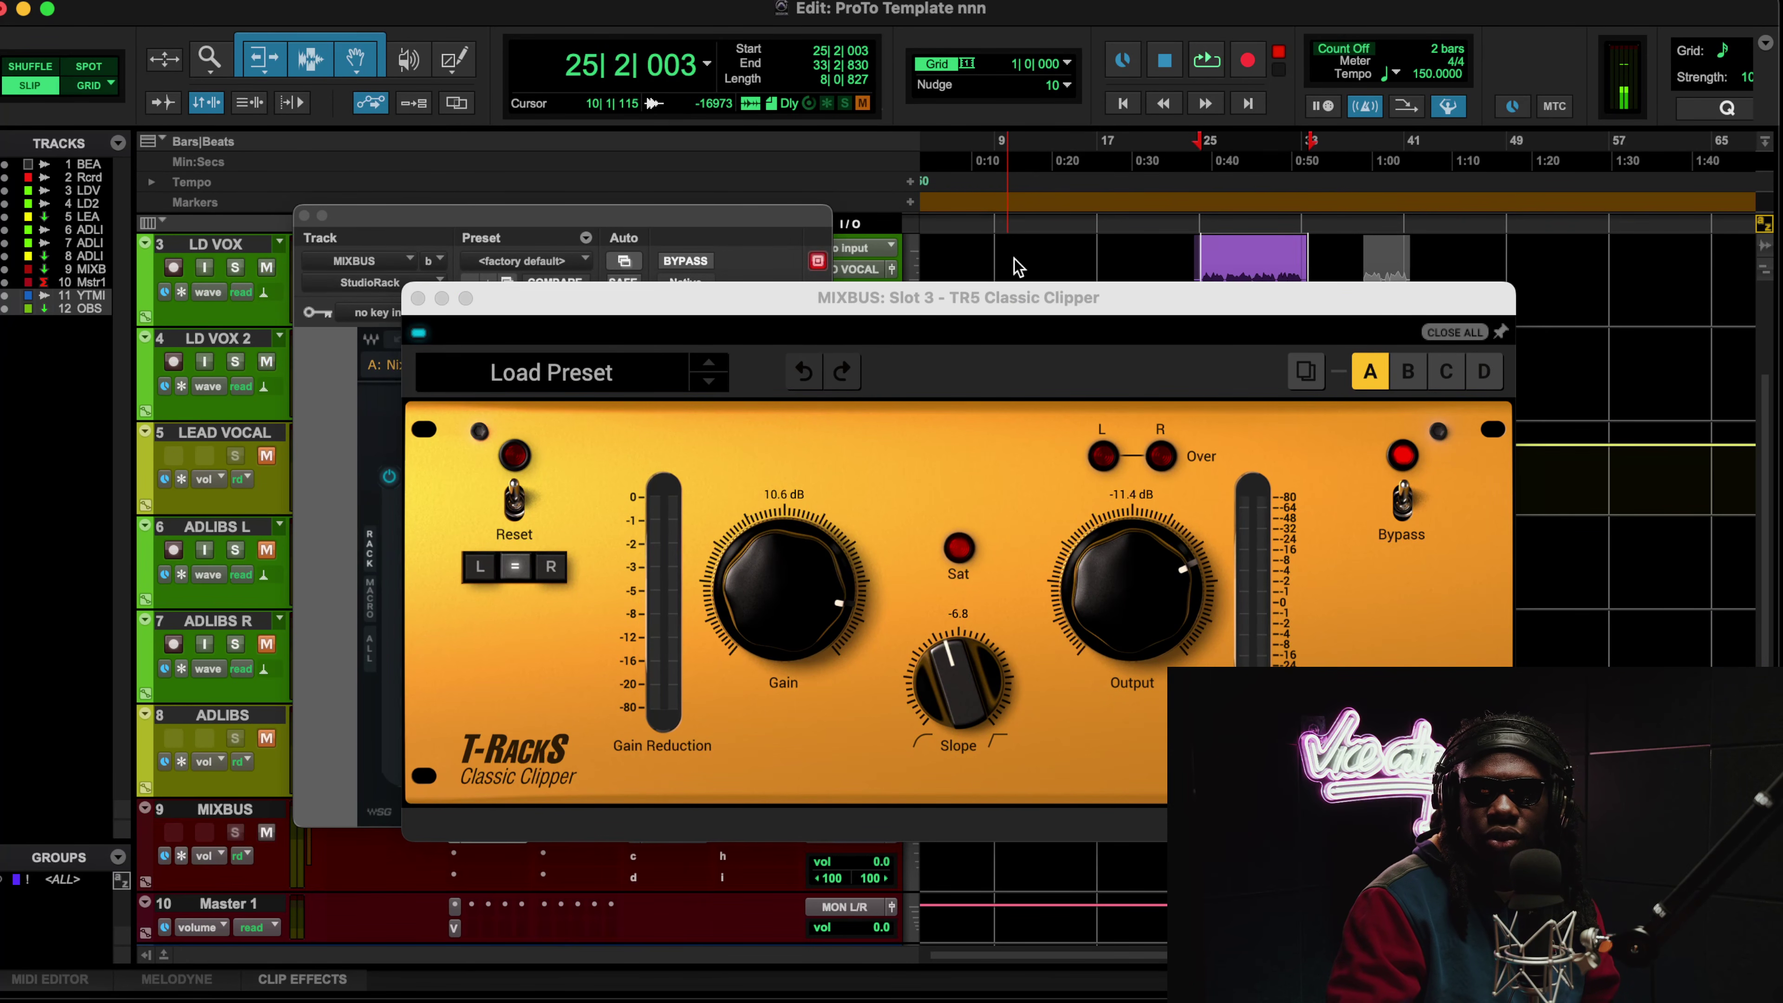
pyautogui.click(267, 456)
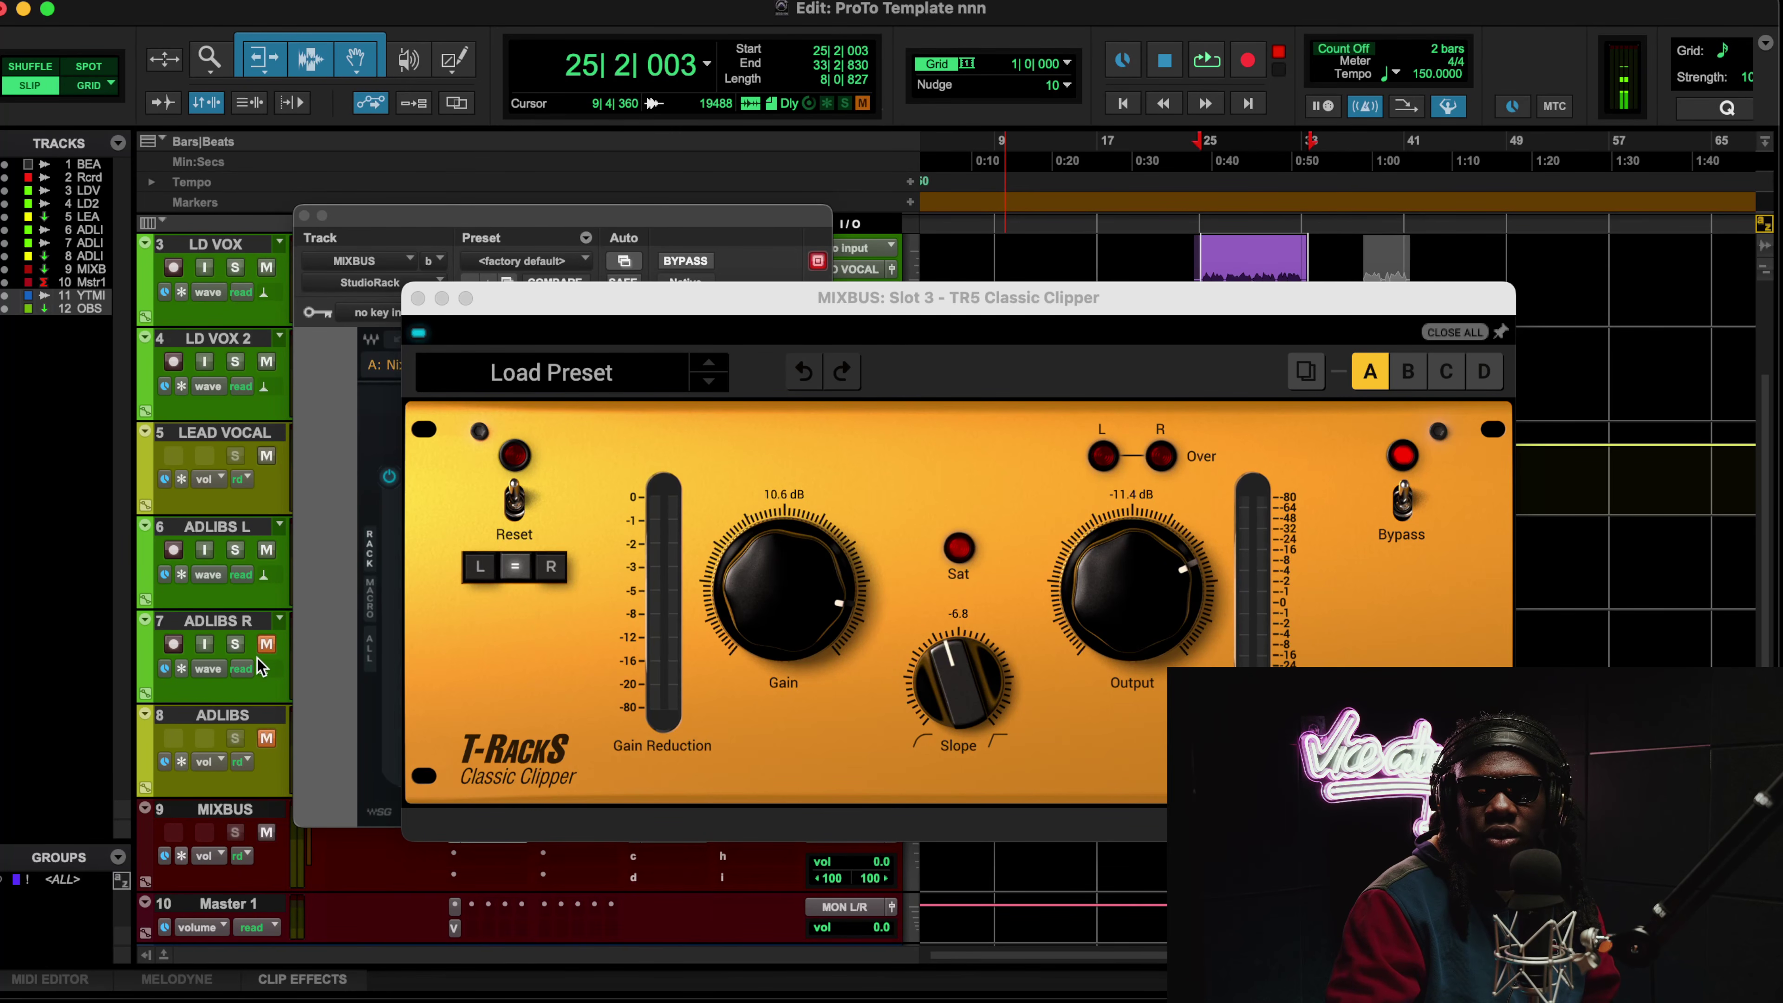
pyautogui.click(266, 738)
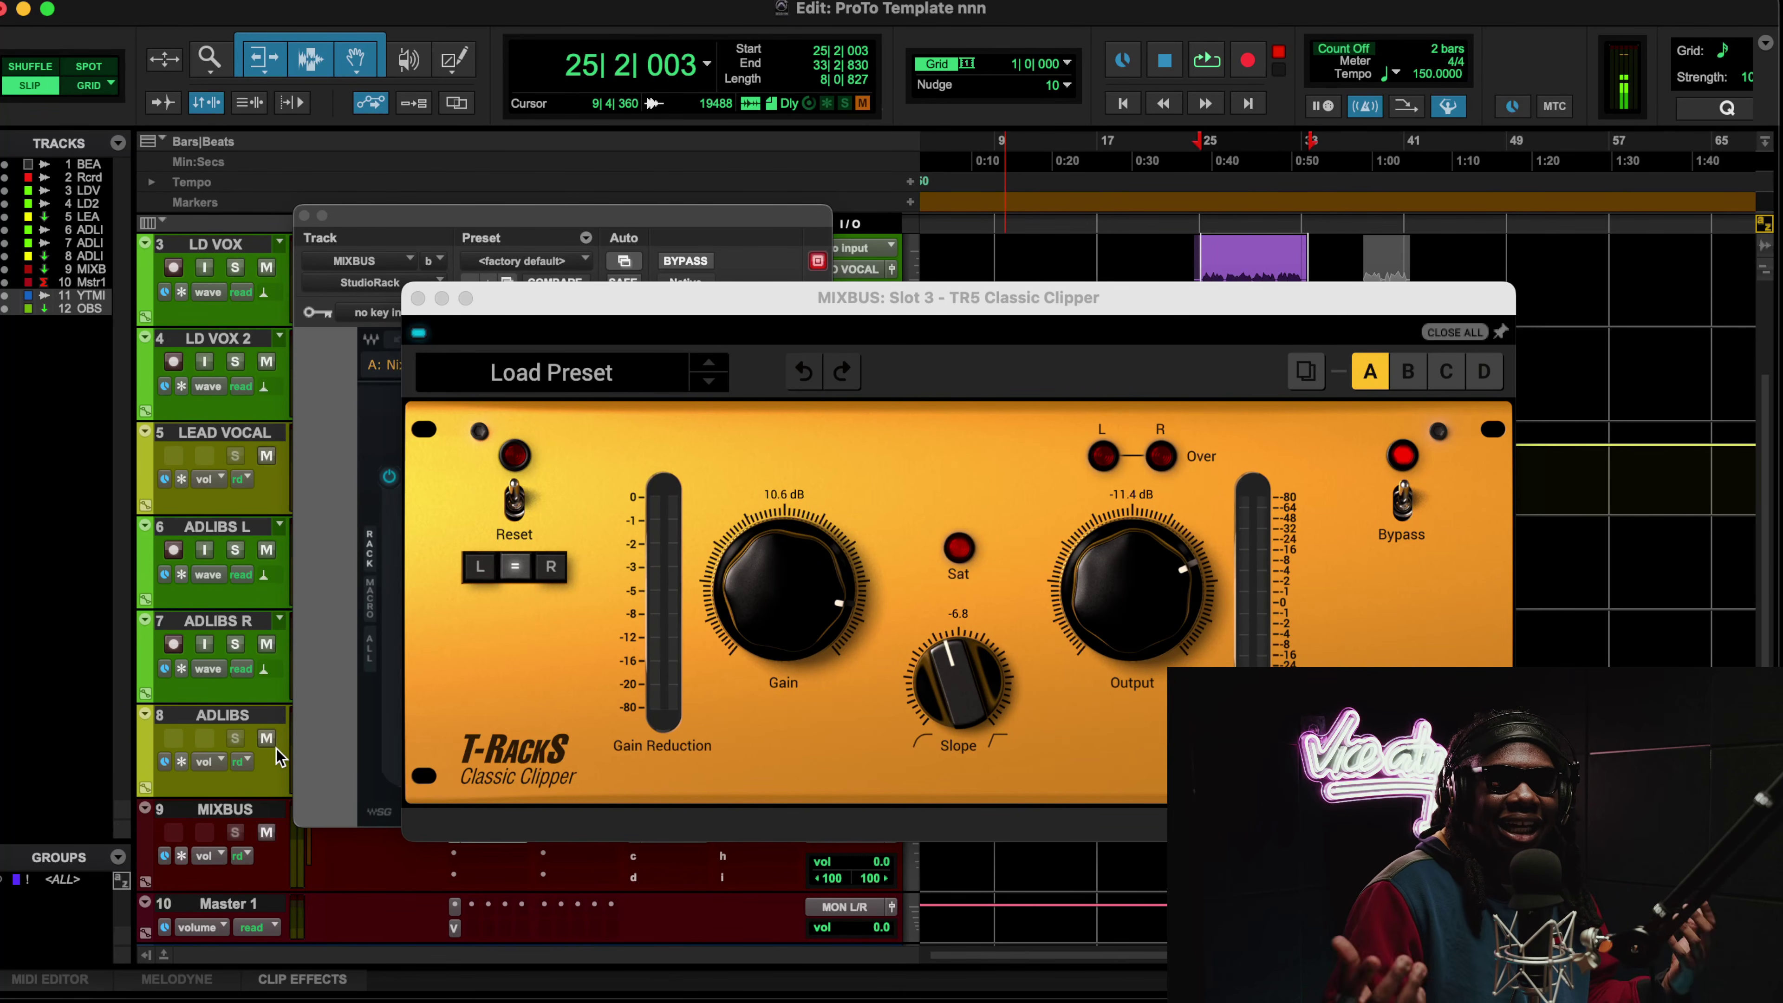
pyautogui.press('space')
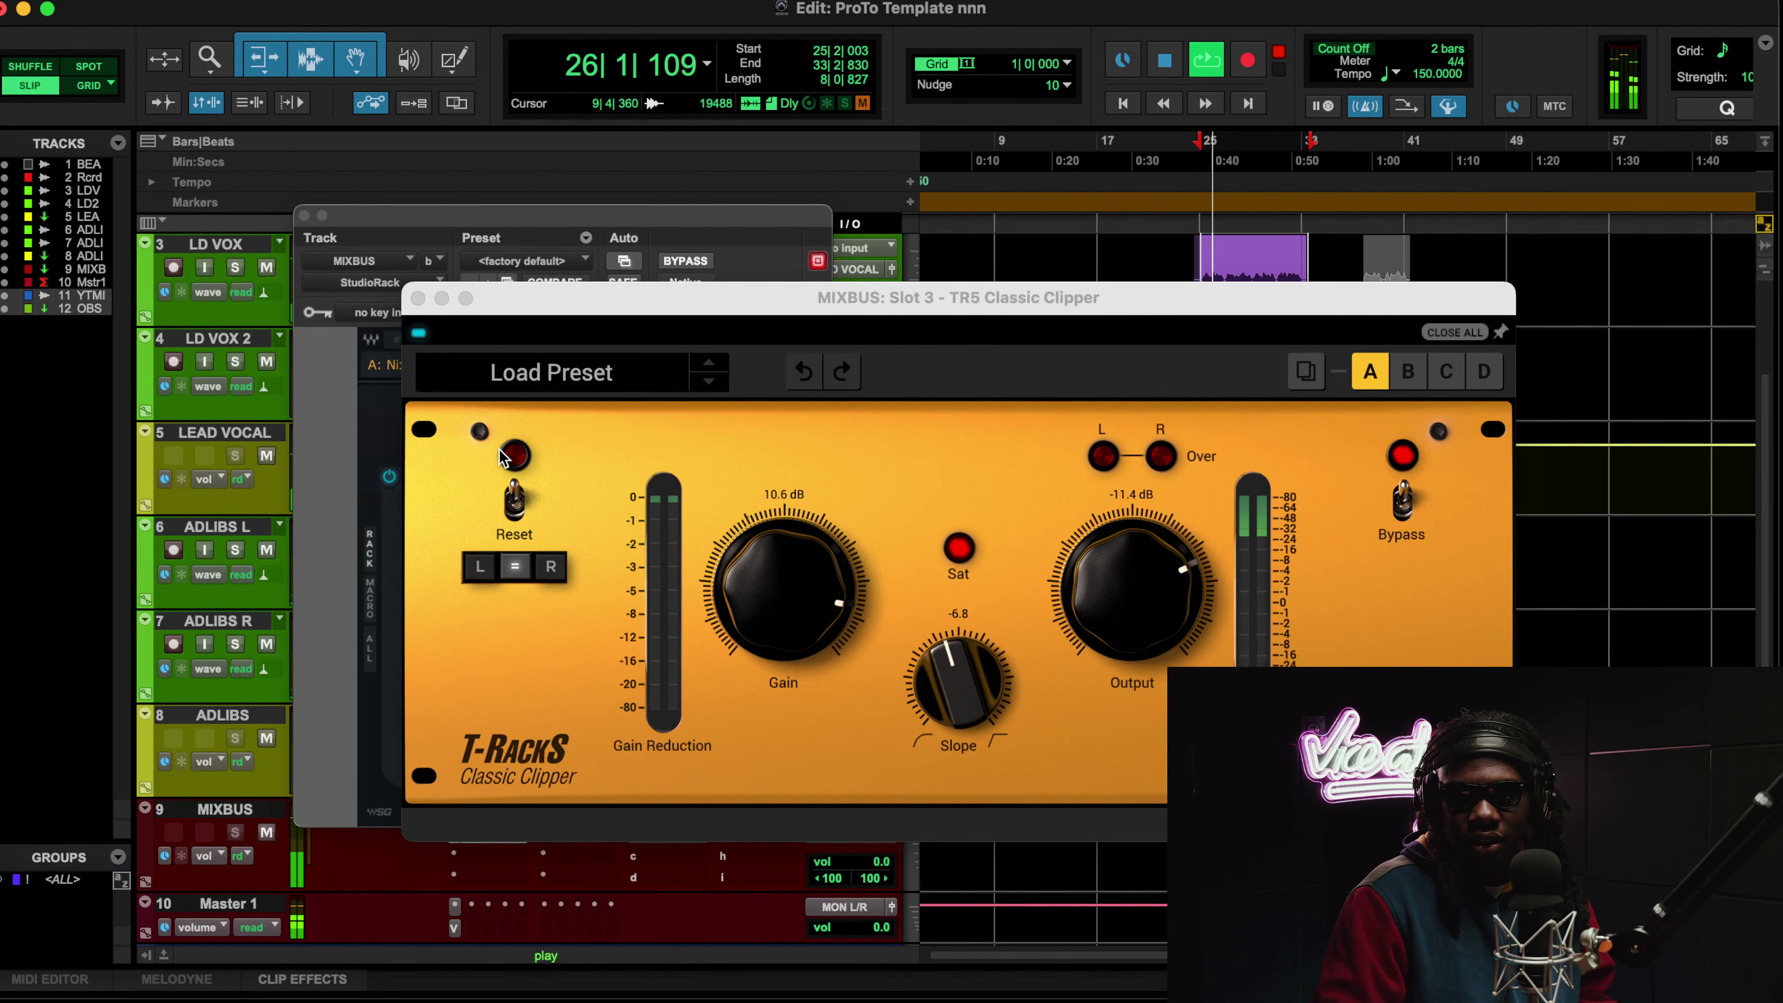
# Step: Try the Classic Clipper with gain at 14.7 dB and output at -15.4 dB, comparing the loop with the plug-in bypassed and active
pyautogui.moveTo(791, 593); pyautogui.dragTo(793, 565)
pyautogui.moveTo(1126, 605); pyautogui.dragTo(1114, 627)
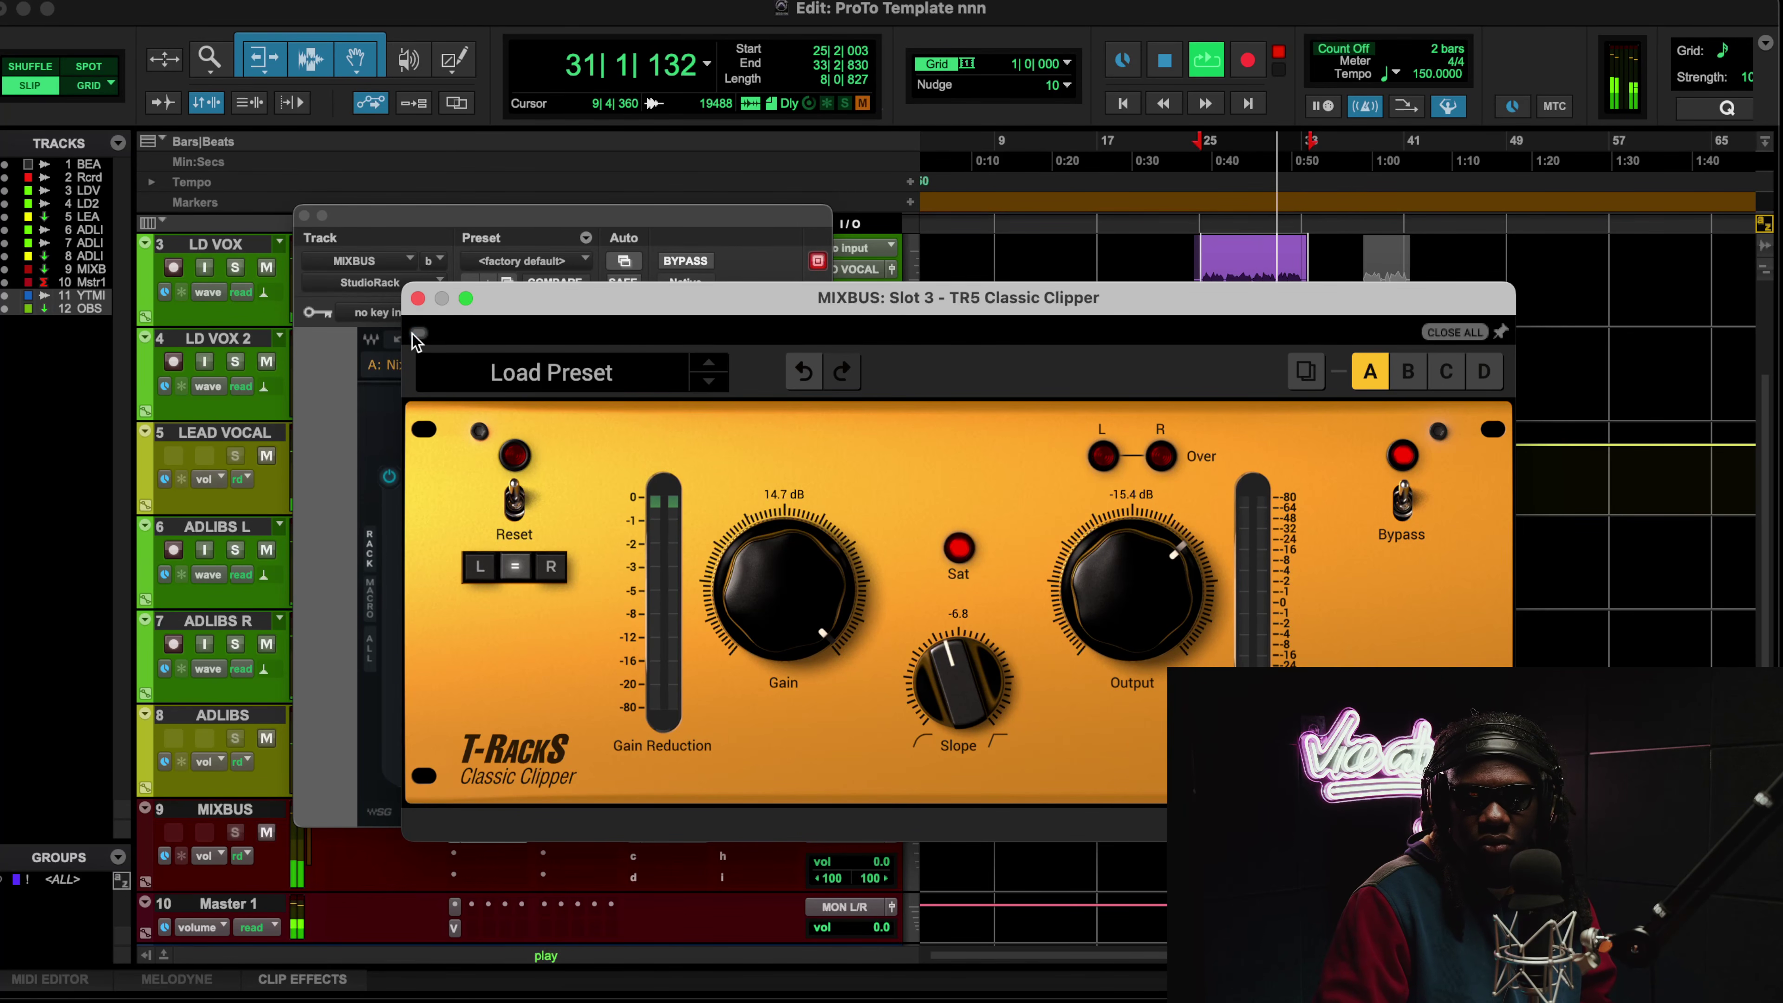
pyautogui.click(416, 334)
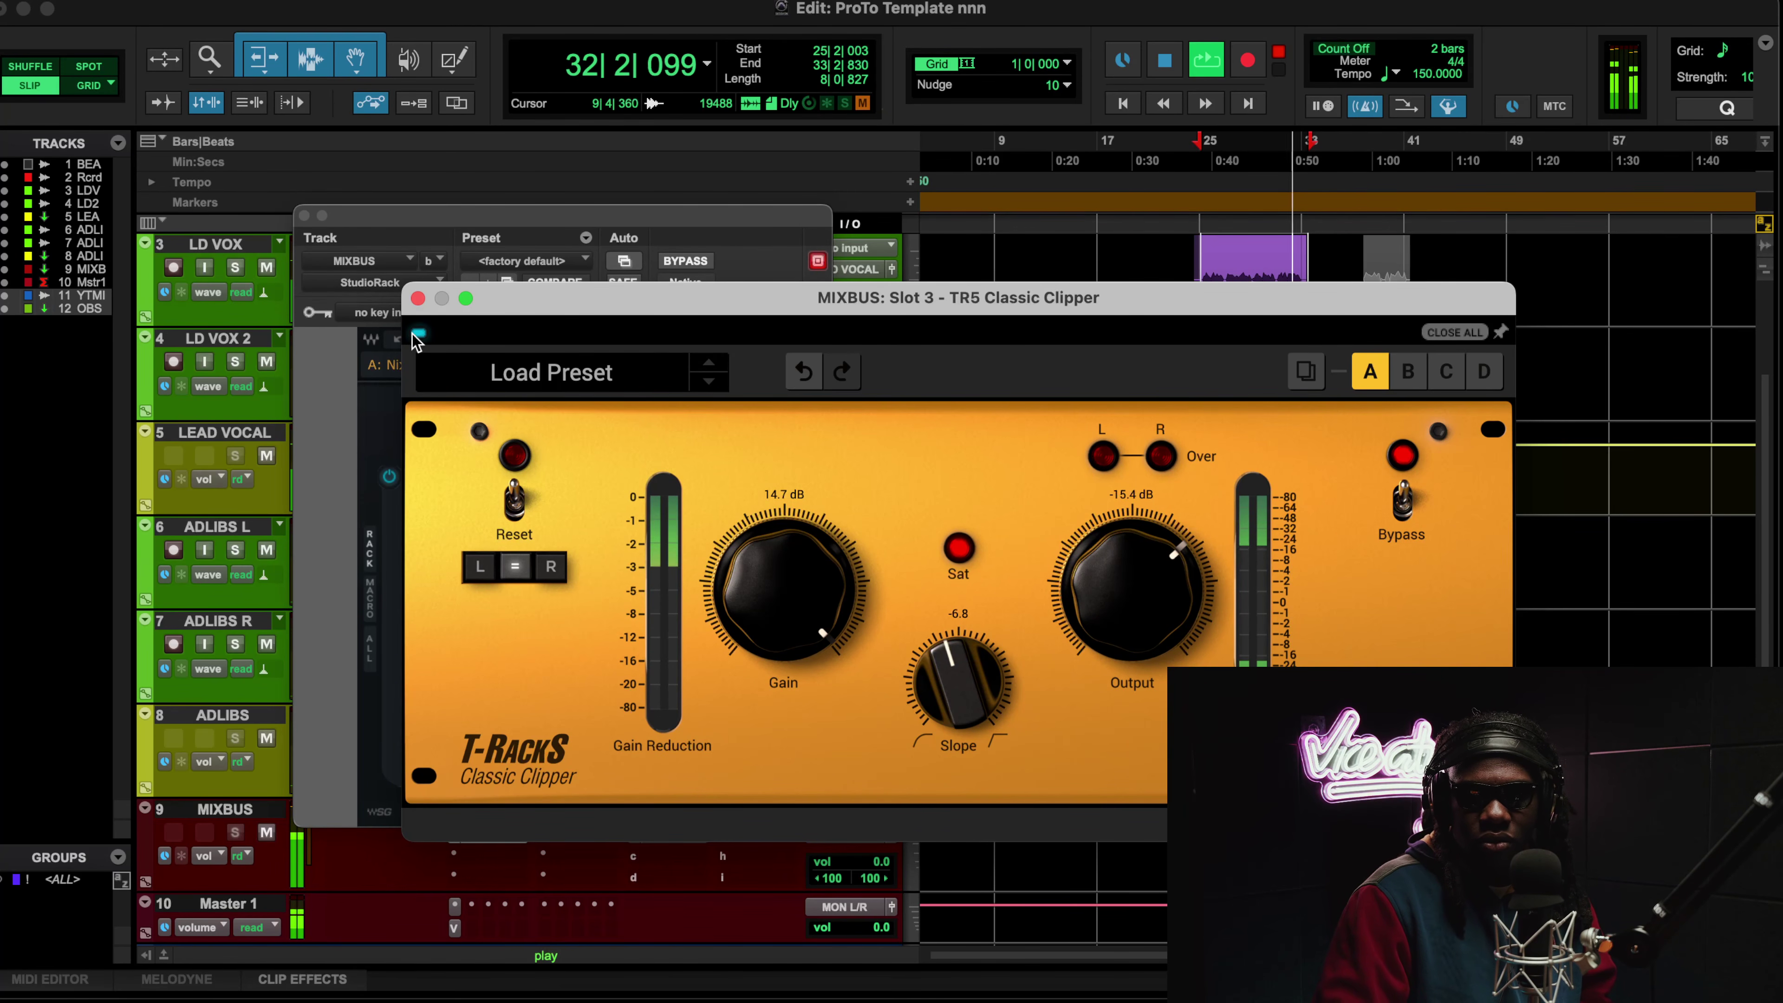
# Step: Set the Classic Clipper's gain to 13.7 dB and output to -13.6 dB, and compare the mix with the plug-in bypassed and active
pyautogui.moveTo(804, 557); pyautogui.dragTo(825, 595)
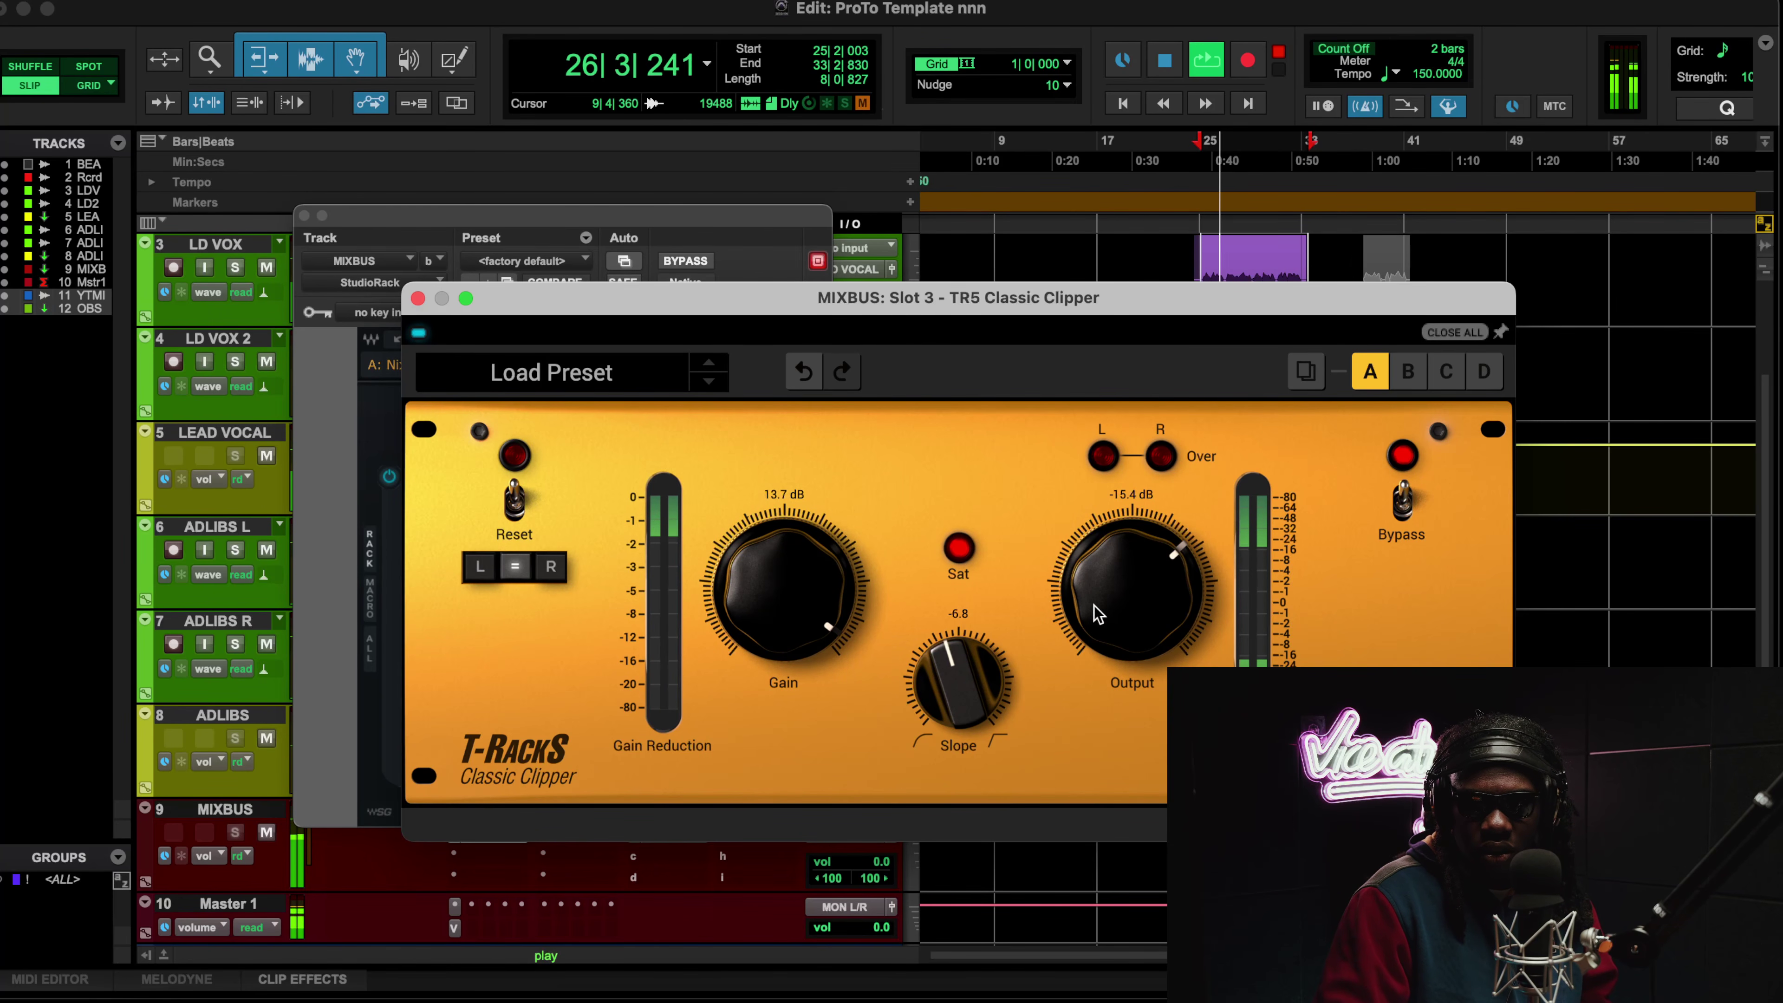
pyautogui.moveTo(1127, 616); pyautogui.dragTo(1127, 619)
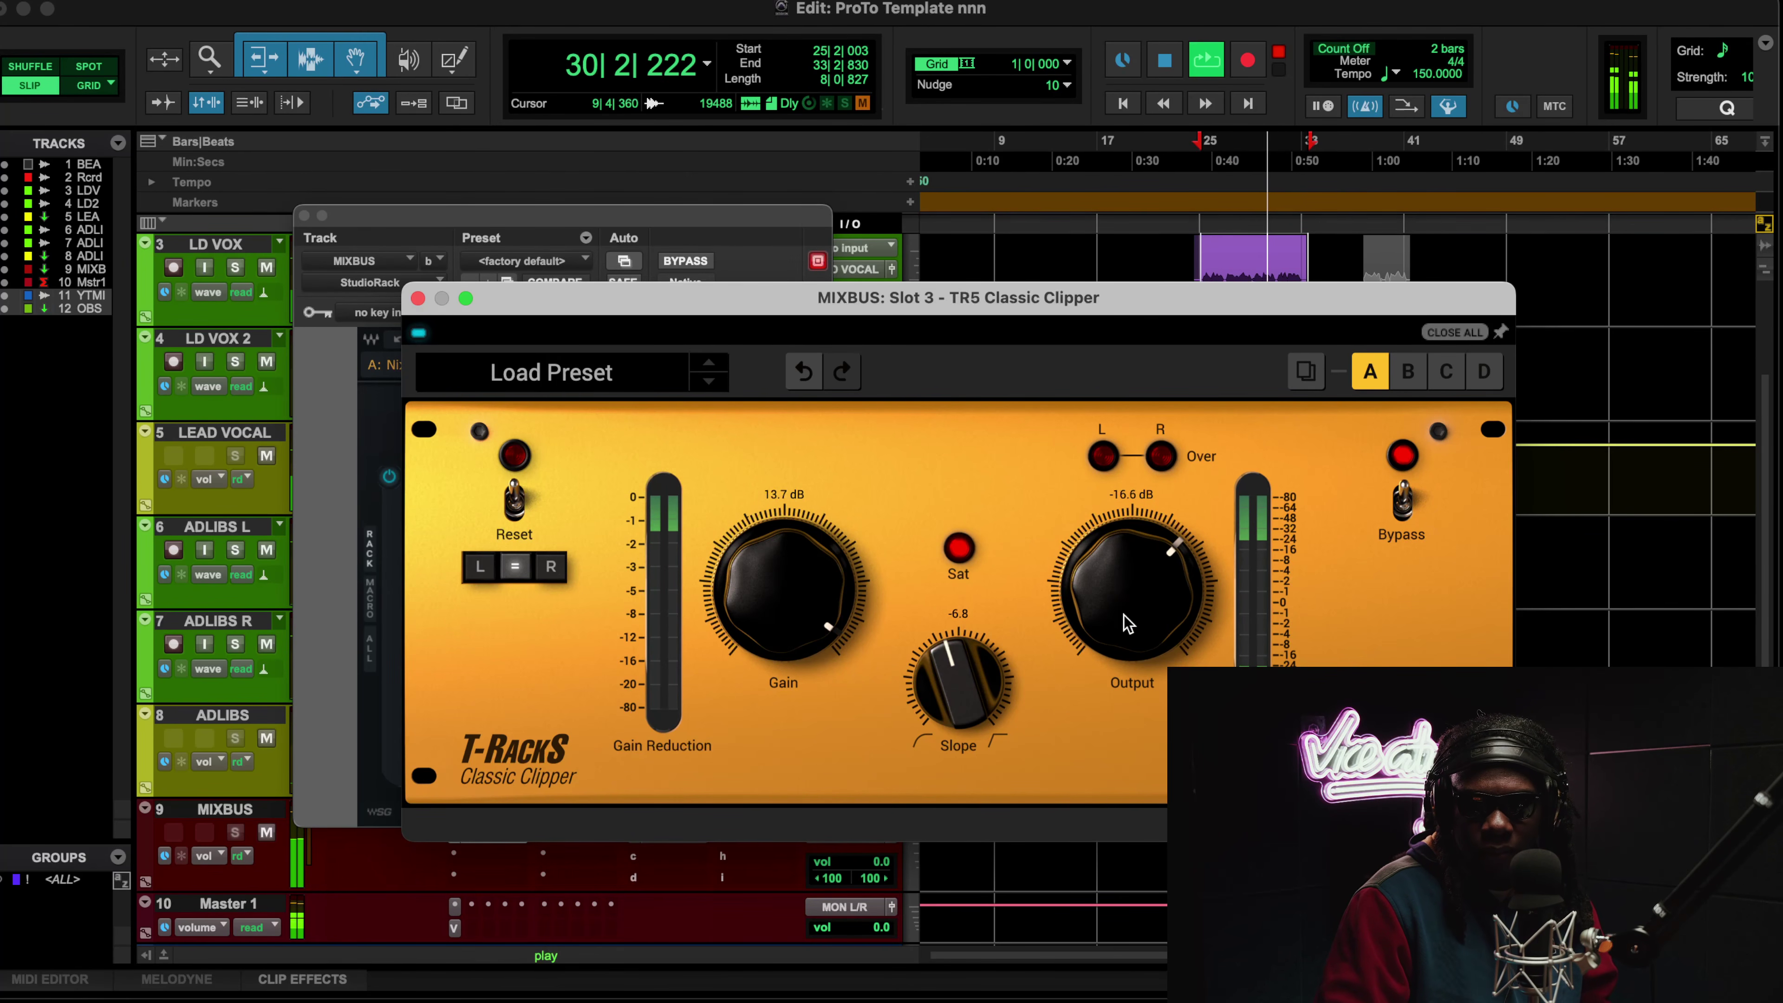
pyautogui.moveTo(1127, 622); pyautogui.dragTo(1128, 609)
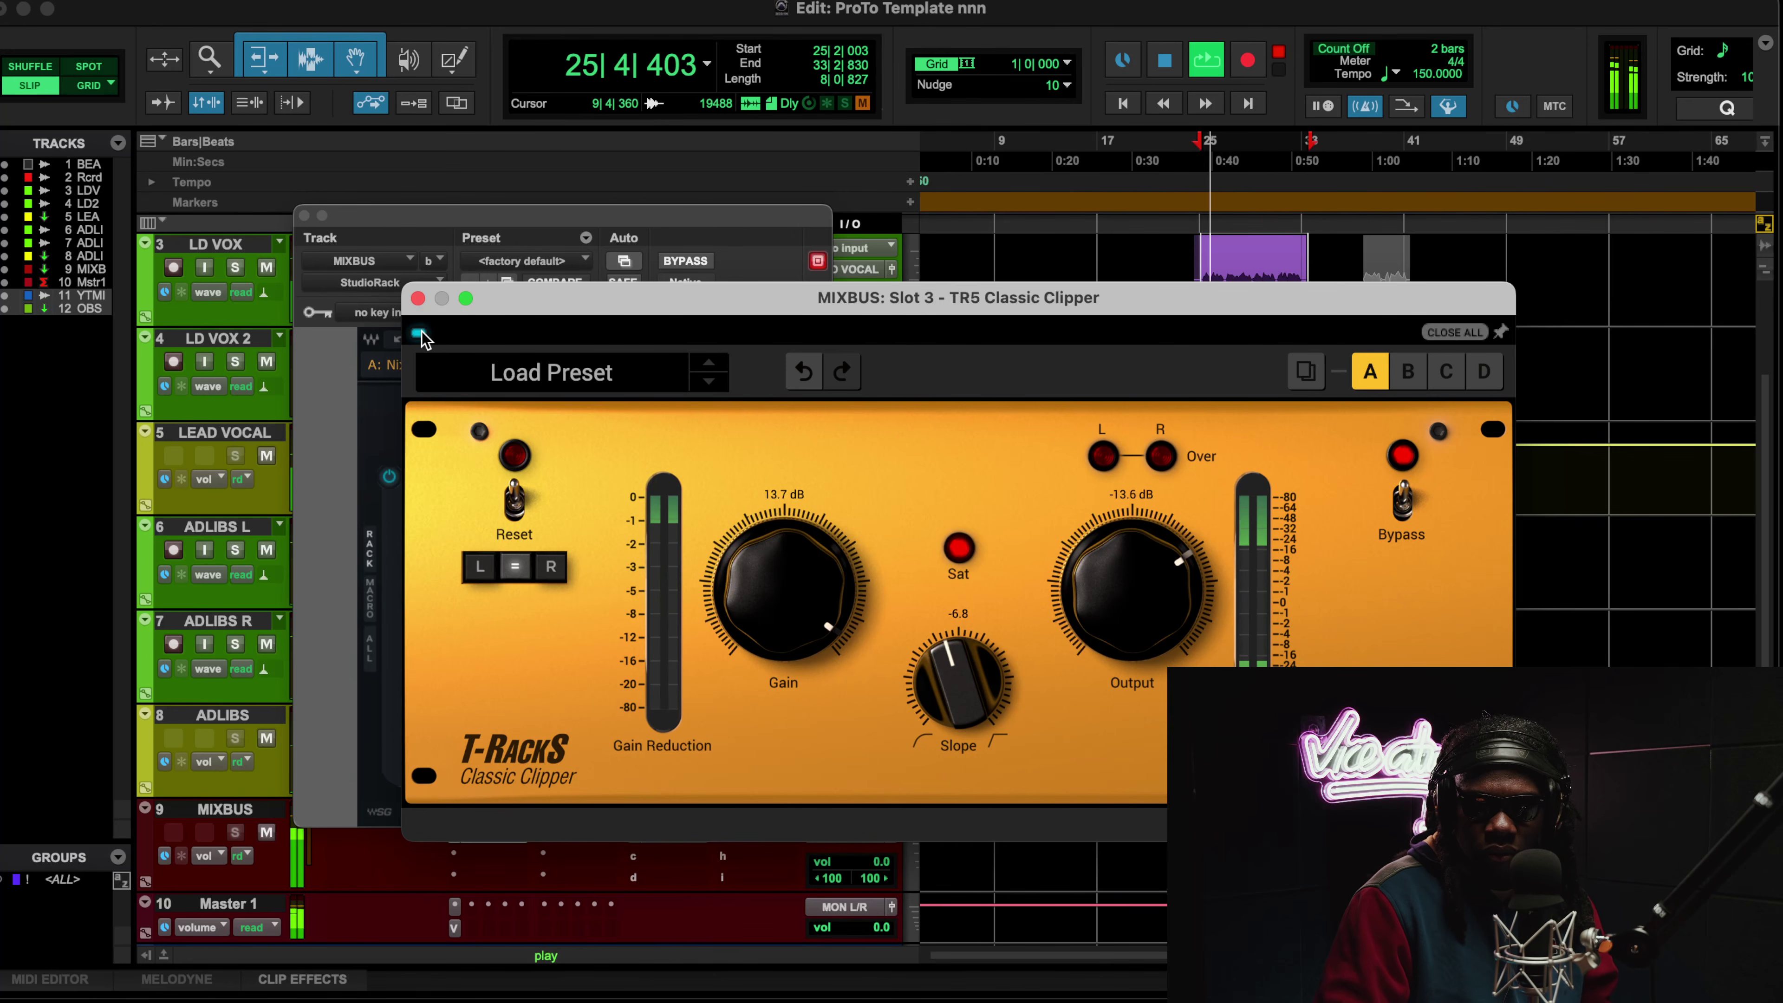
pyautogui.click(419, 333)
# Step: Set the Classic Clipper's slope to -4.9 while the loop plays, and stop playback
pyautogui.moveTo(961, 709)
pyautogui.mouseDown()
pyautogui.moveTo(1011, 505)
pyautogui.moveTo(956, 615)
pyautogui.moveTo(972, 620)
pyautogui.moveTo(954, 694)
pyautogui.mouseUp()
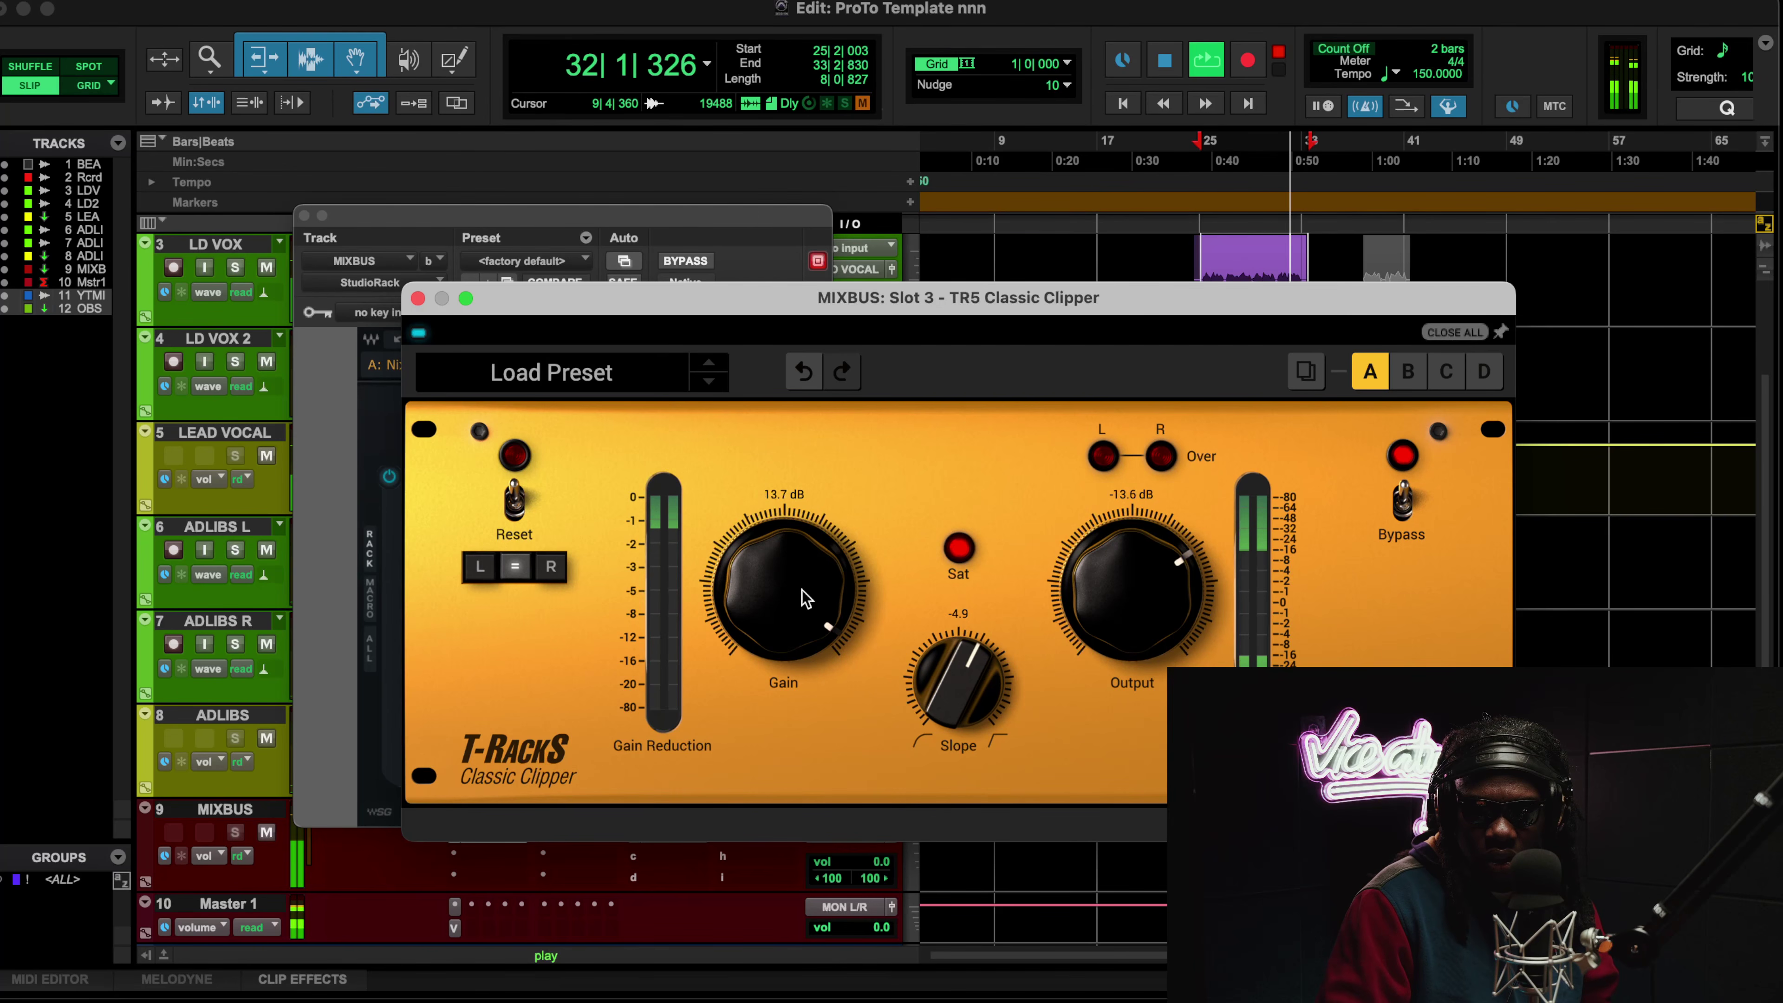
pyautogui.press('space')
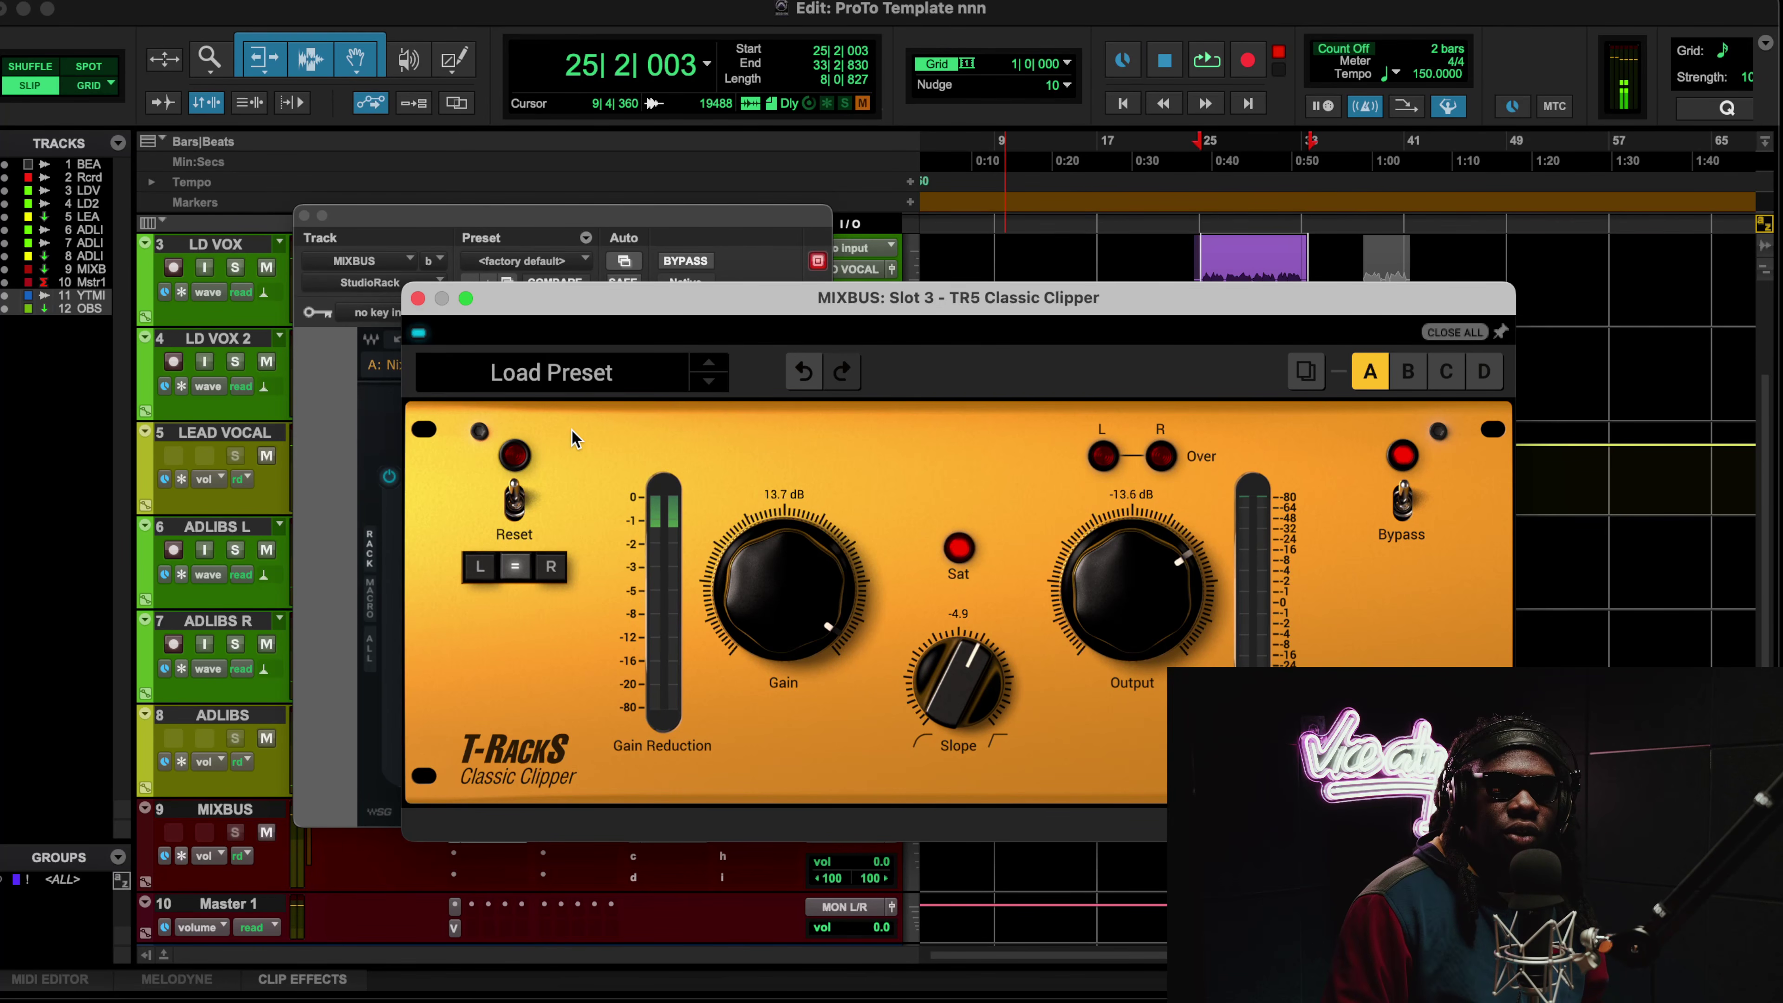